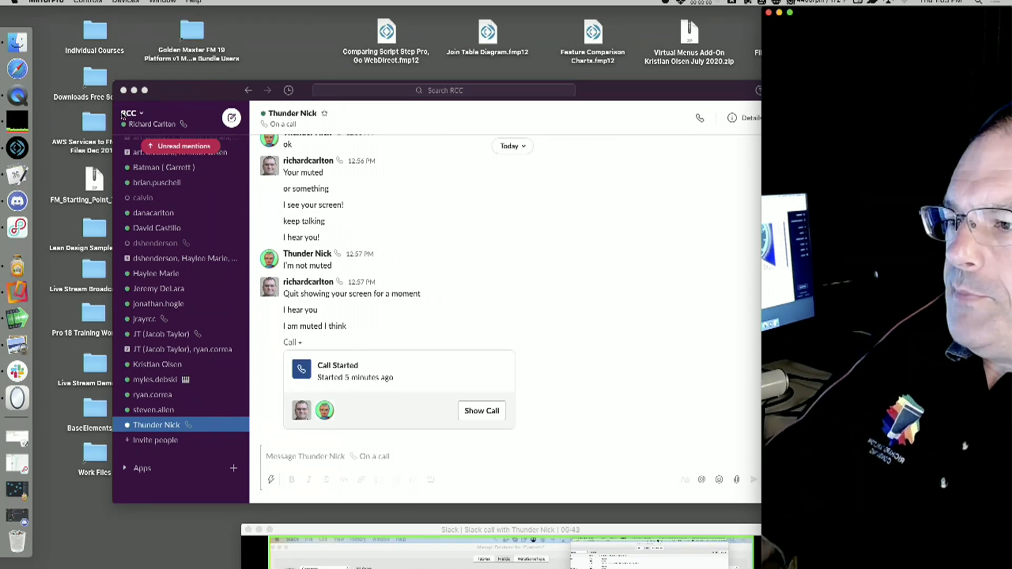
# Bring up the shared-screen call window and enlarge it to show the remote FileMaker session.
pyautogui.click(134, 90)
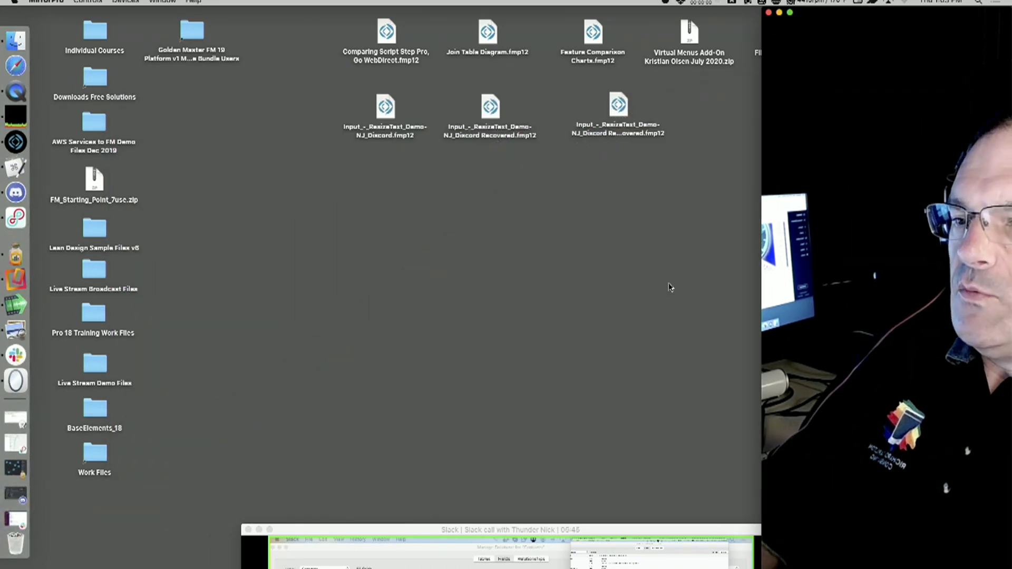
pyautogui.moveTo(470, 530); pyautogui.dragTo(442, 568)
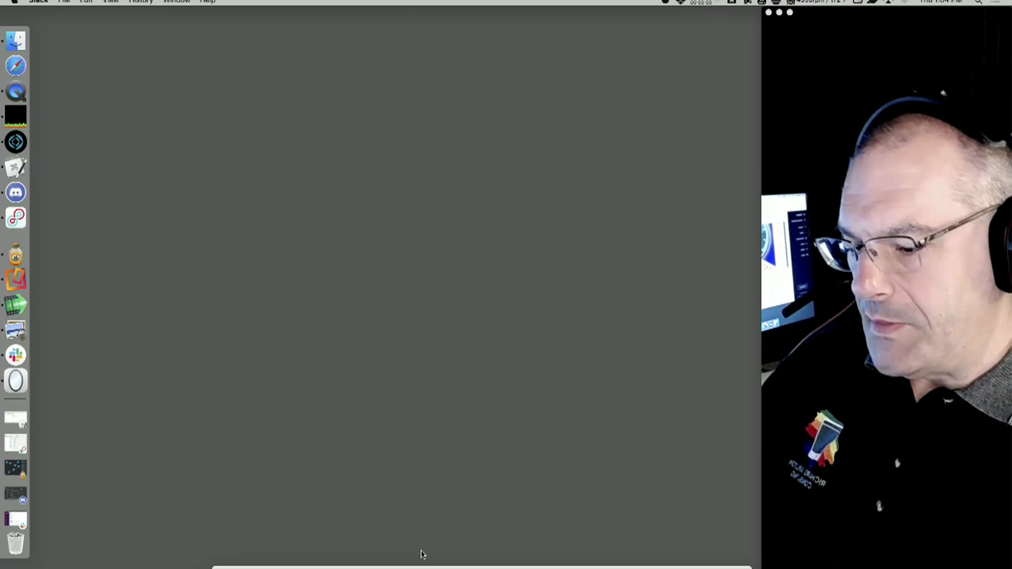
pyautogui.moveTo(425, 567); pyautogui.dragTo(242, 16)
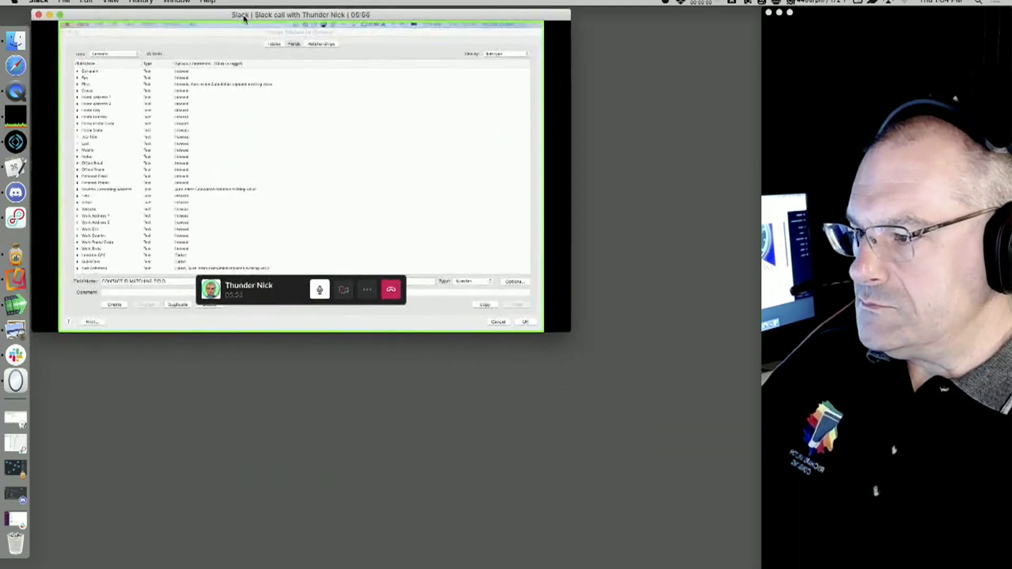
pyautogui.moveTo(565, 333); pyautogui.dragTo(905, 565)
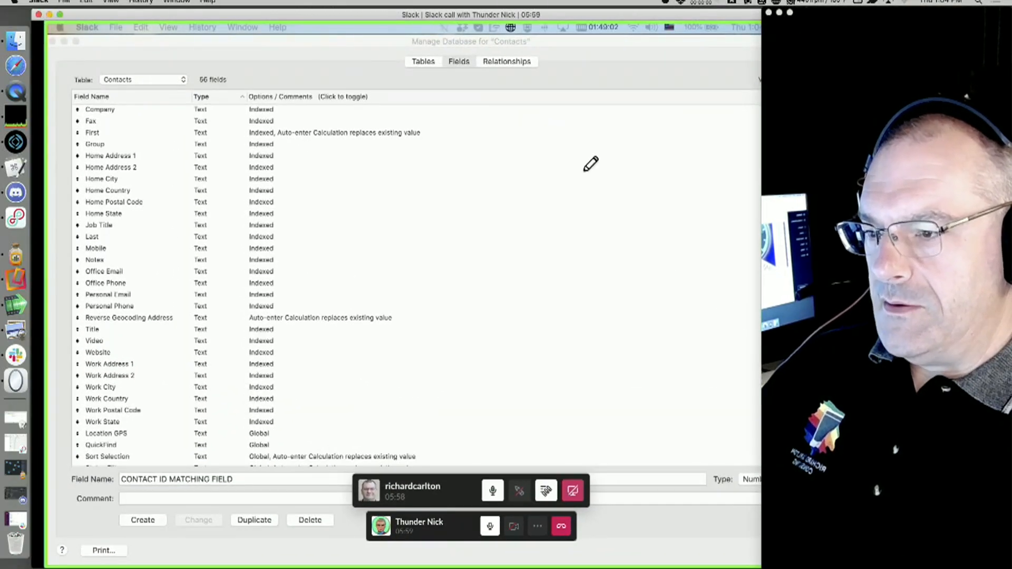
pyautogui.click(59, 15)
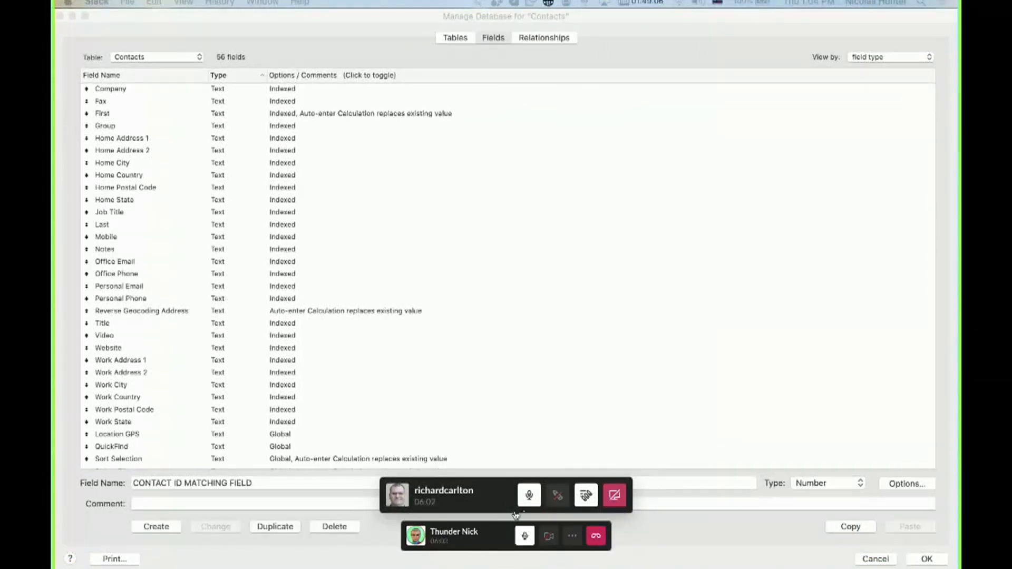
pyautogui.moveTo(457, 550); pyautogui.dragTo(548, 564)
pyautogui.moveTo(548, 564); pyautogui.dragTo(857, 568)
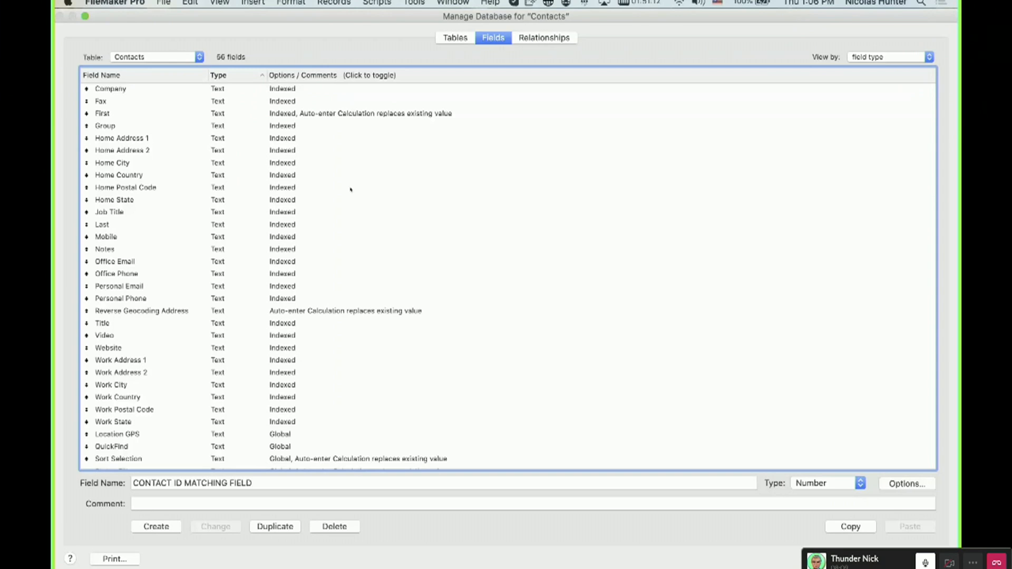
# Close the Manage Database dialog for Contacts.
pyautogui.scroll(-1, 378, 157)
pyautogui.moveTo(398, 16); pyautogui.dragTo(417, 66)
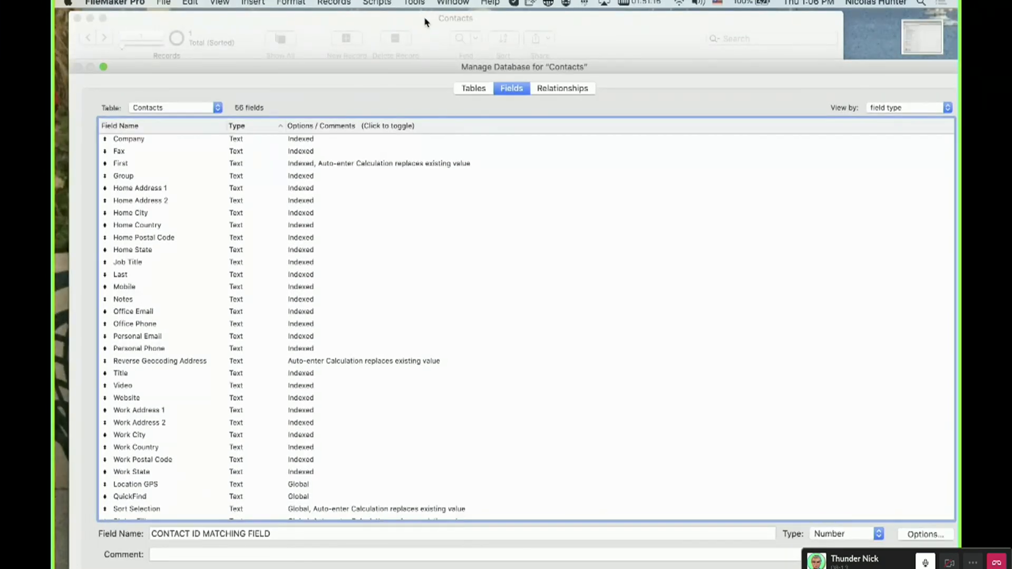
pyautogui.press('Return')
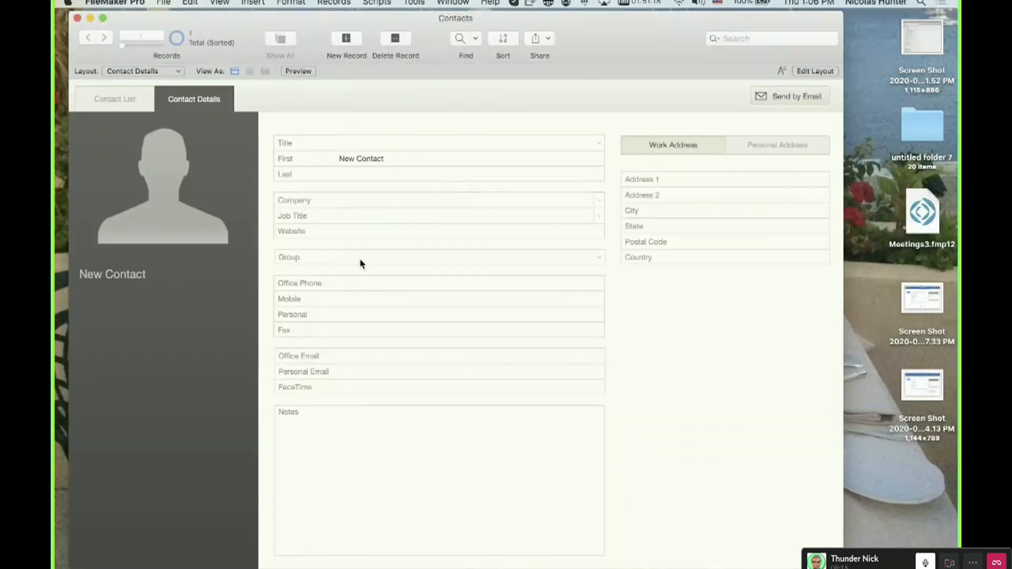
# Replace the First field's text with abc.
pyautogui.click(354, 144)
pyautogui.click(363, 129)
pyautogui.click(393, 158)
pyautogui.moveTo(392, 159); pyautogui.dragTo(306, 154)
pyautogui.write('abc')
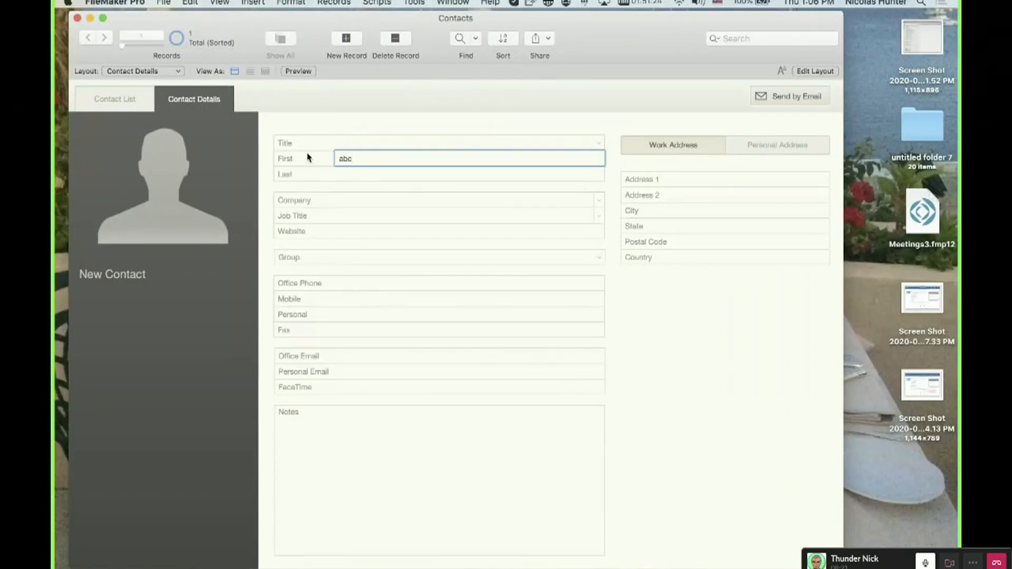
# Retype the First field's contents as separate lines a, ab, abc, bc and c.
pyautogui.press('BackSpace')
pyautogui.press('BackSpace')
pyautogui.press('BackSpace')
pyautogui.write('a')
pyautogui.press('Return')
pyautogui.write('ab')
pyautogui.press('Return')
pyautogui.write('abc')
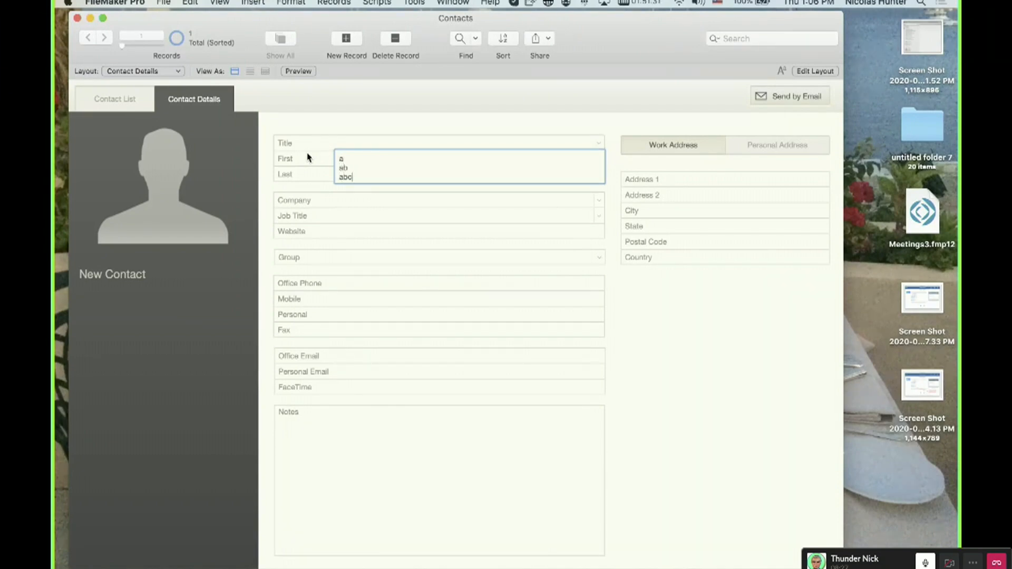
pyautogui.press('Return')
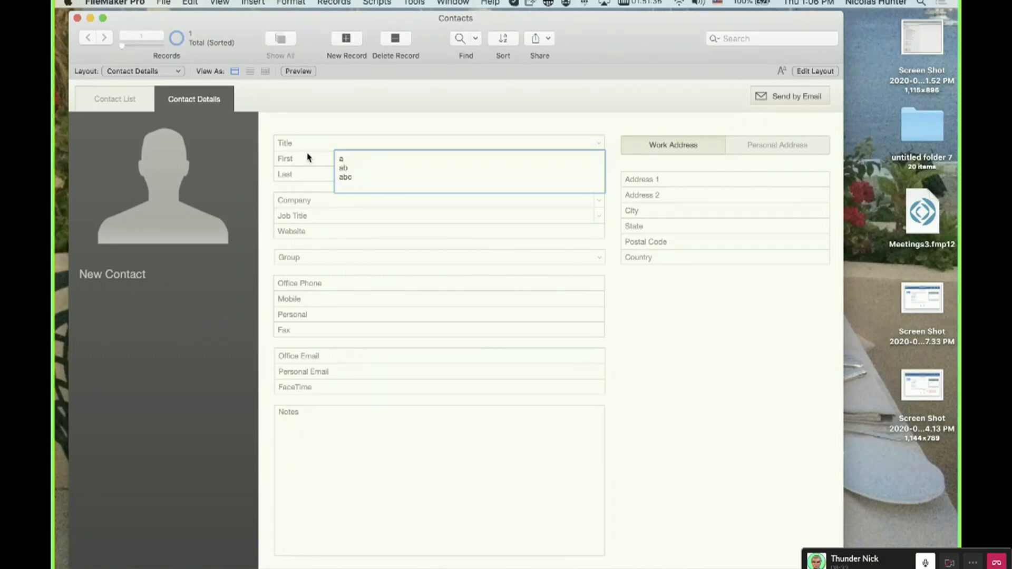
pyautogui.write('bc')
pyautogui.press('Return')
pyautogui.write('c')
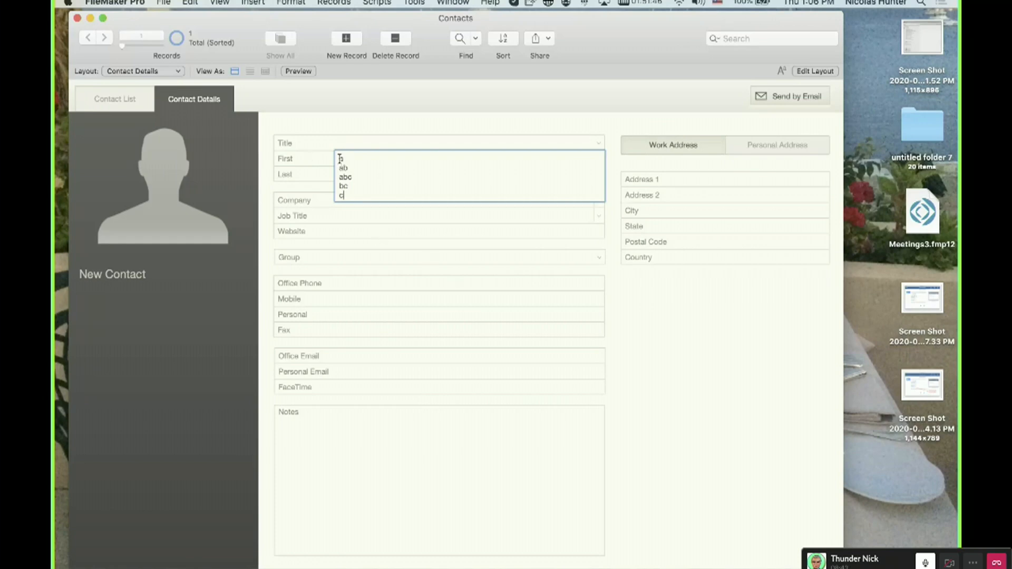
# Clear all text from the First field and leave the field.
pyautogui.moveTo(339, 157); pyautogui.dragTo(362, 200)
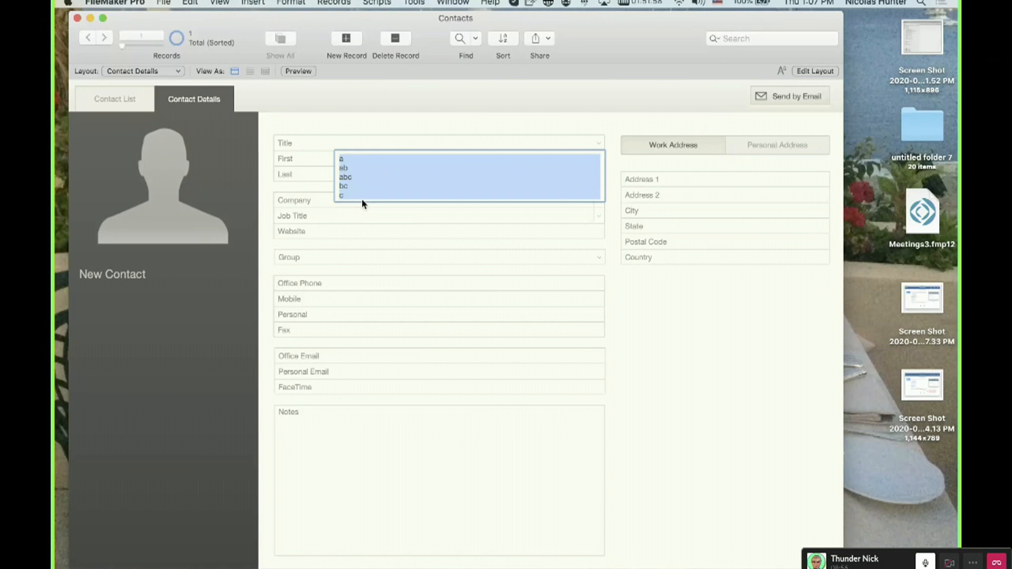
pyautogui.press('BackSpace')
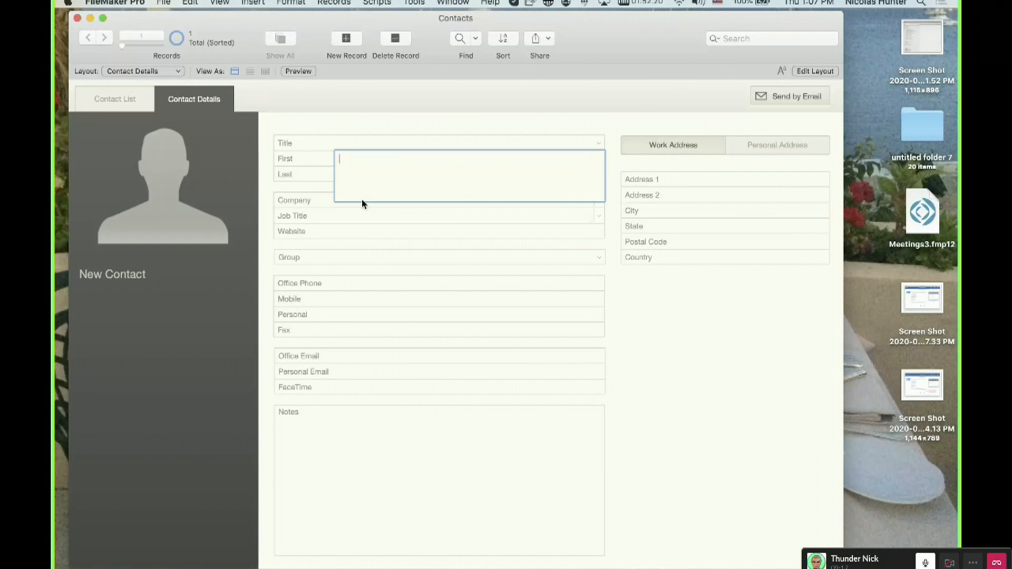
pyautogui.click(376, 123)
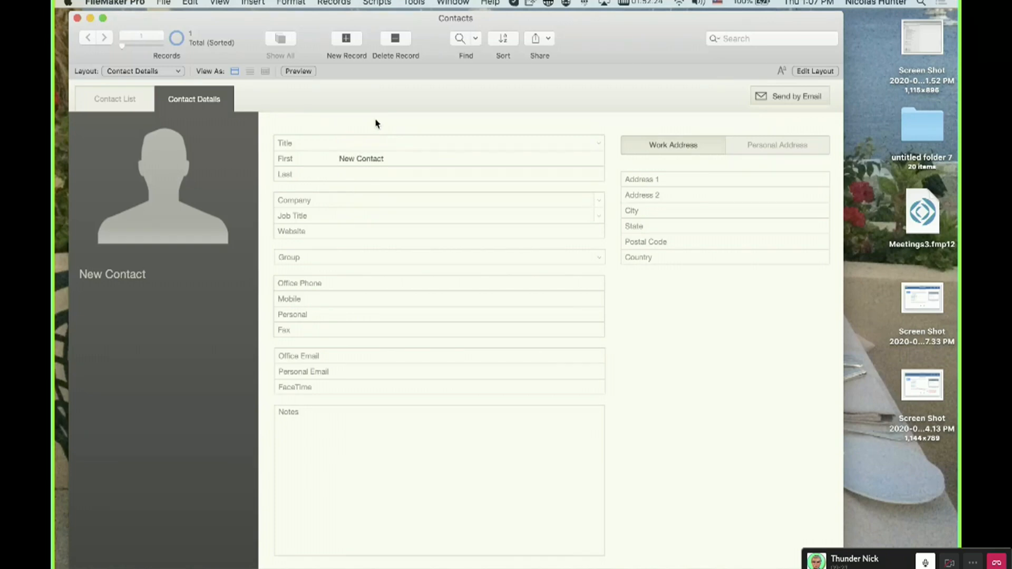
# Open Manage Database and create a text field named New Field in the Contacts table.
pyautogui.press('super+shift+d')
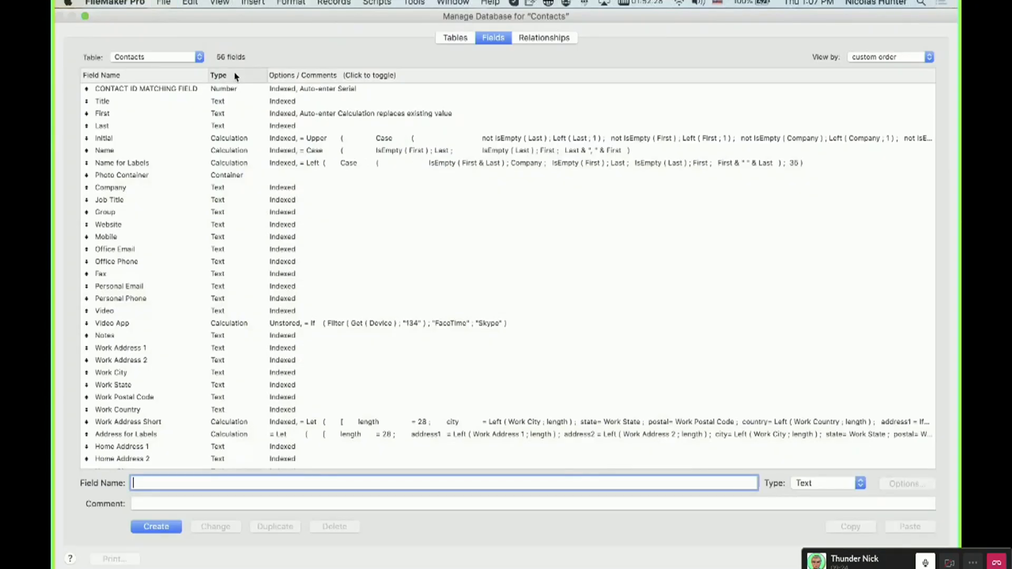
pyautogui.click(235, 76)
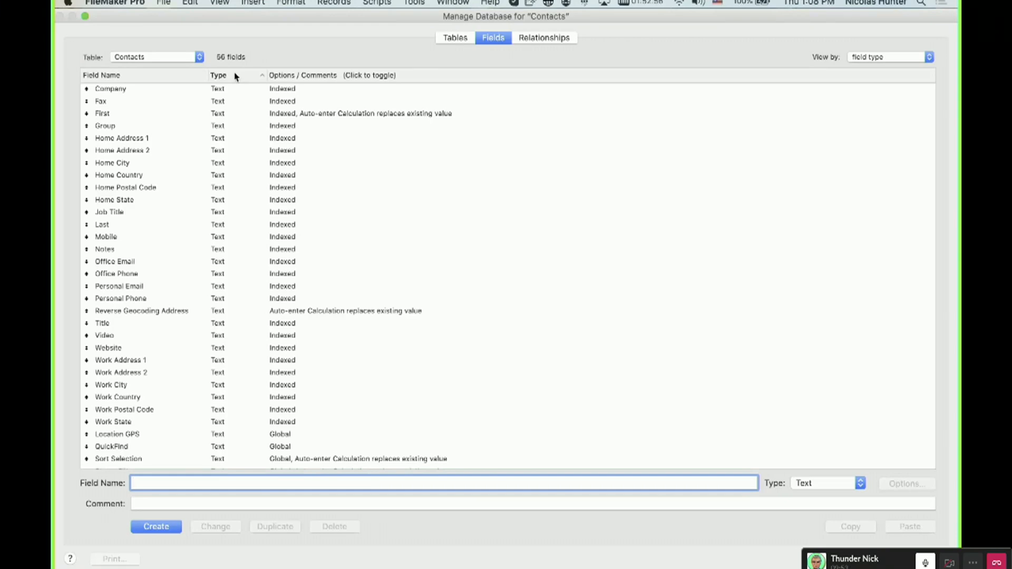
pyautogui.click(297, 91)
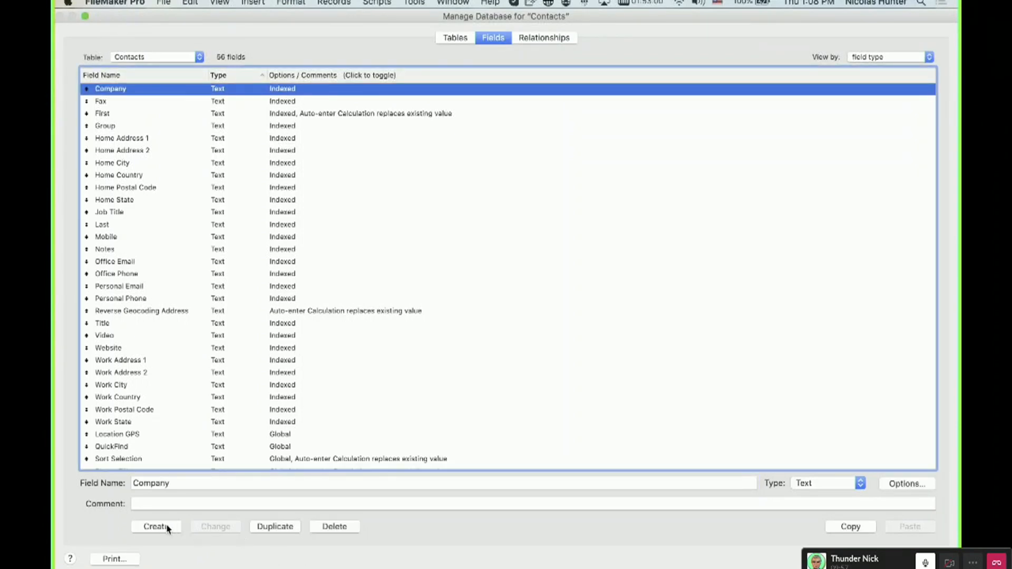
pyautogui.doubleClick(186, 484)
pyautogui.write('New Field')
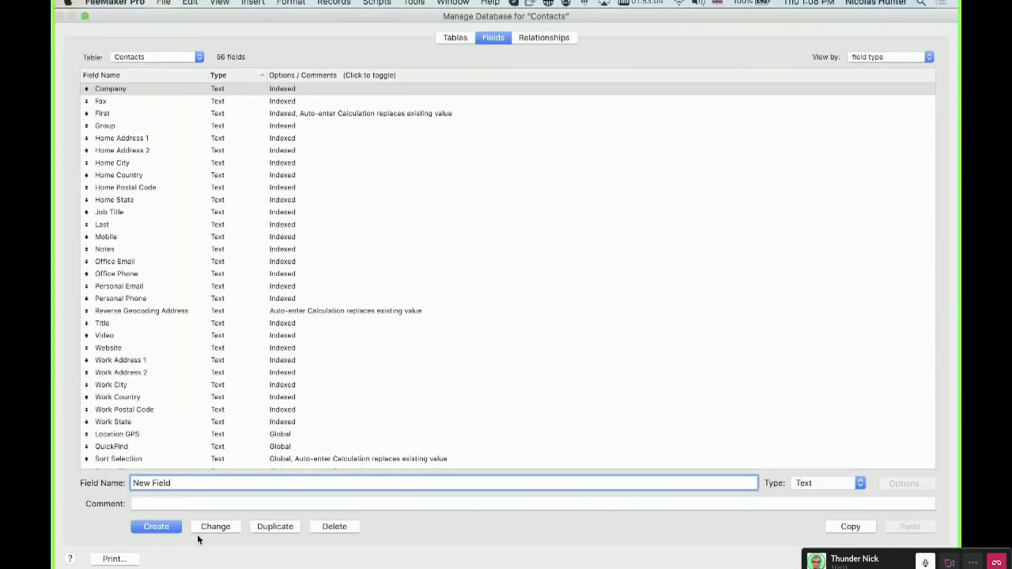
pyautogui.click(161, 527)
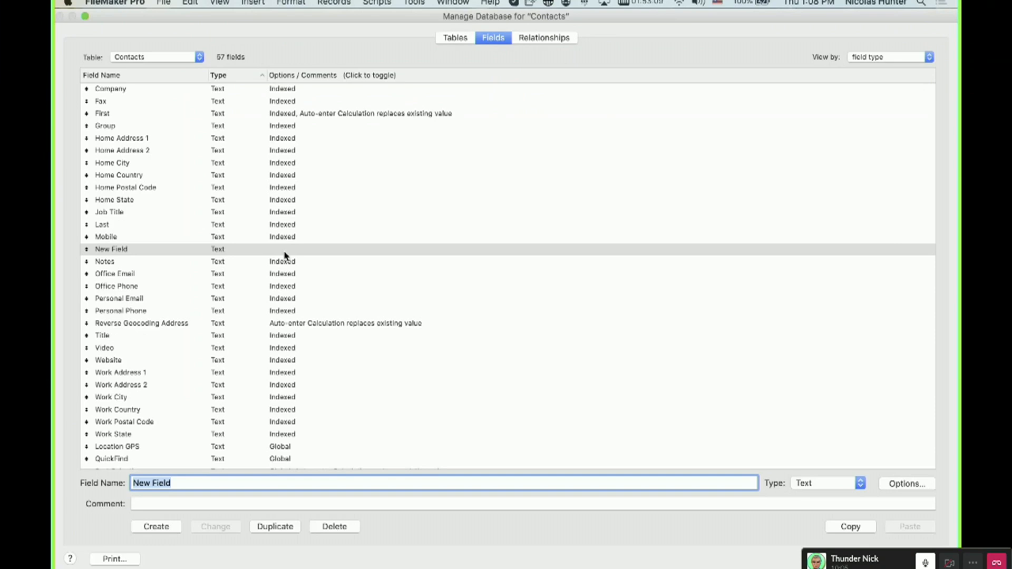
# Open New Field's options, review its Storage settings, and close the options dialog.
pyautogui.click(285, 255)
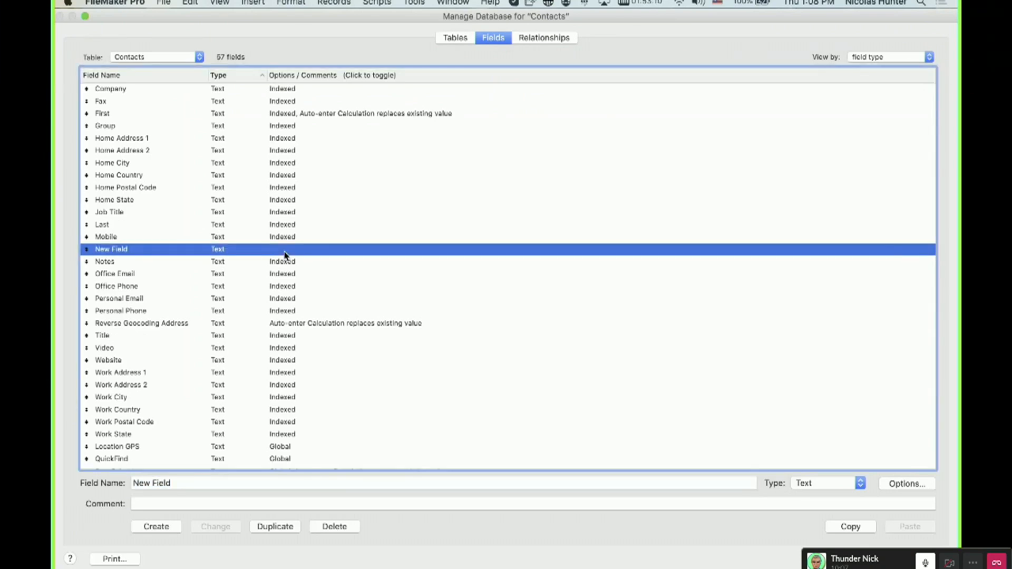
pyautogui.doubleClick(285, 255)
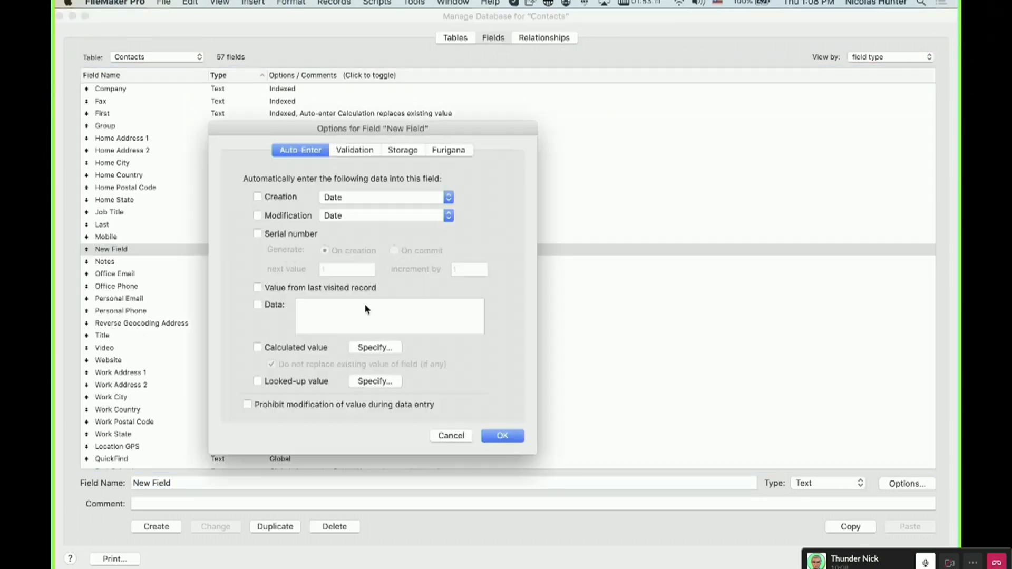
pyautogui.click(407, 153)
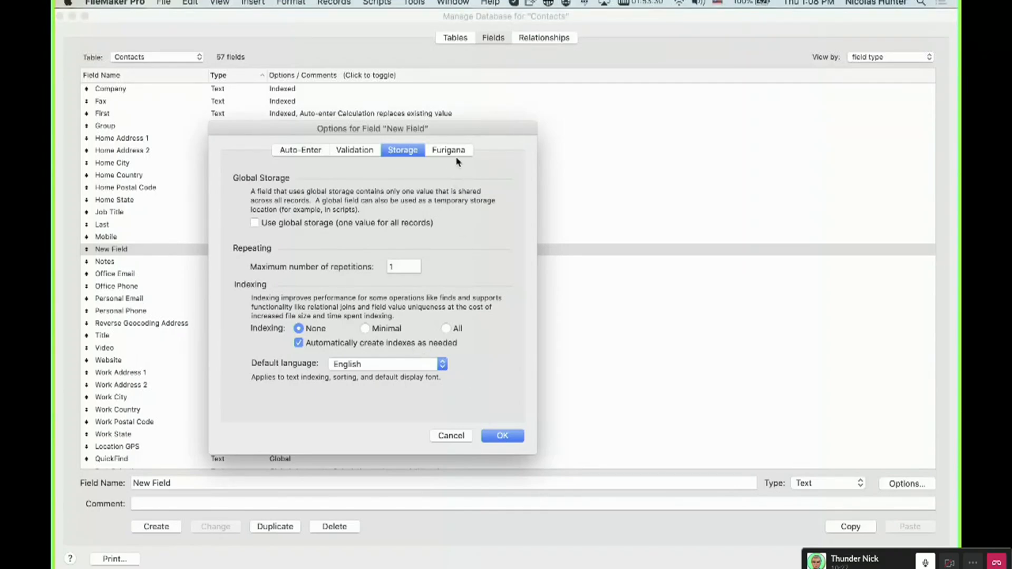
pyautogui.press('Return')
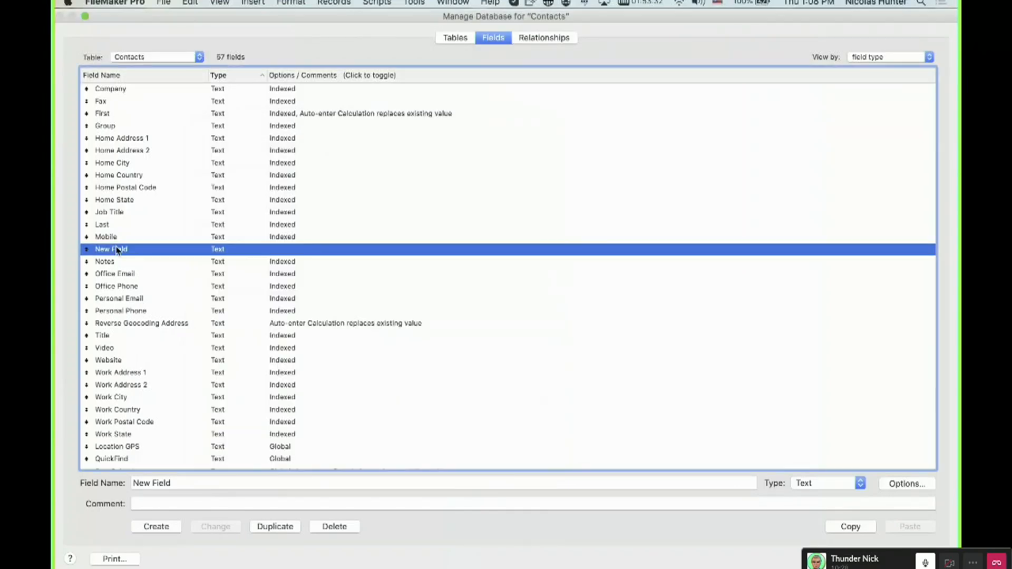
# Add a Contacts 2 table occurrence and relate Contacts New Field to Contacts 2 Company, then close the dialog.
pyautogui.click(559, 37)
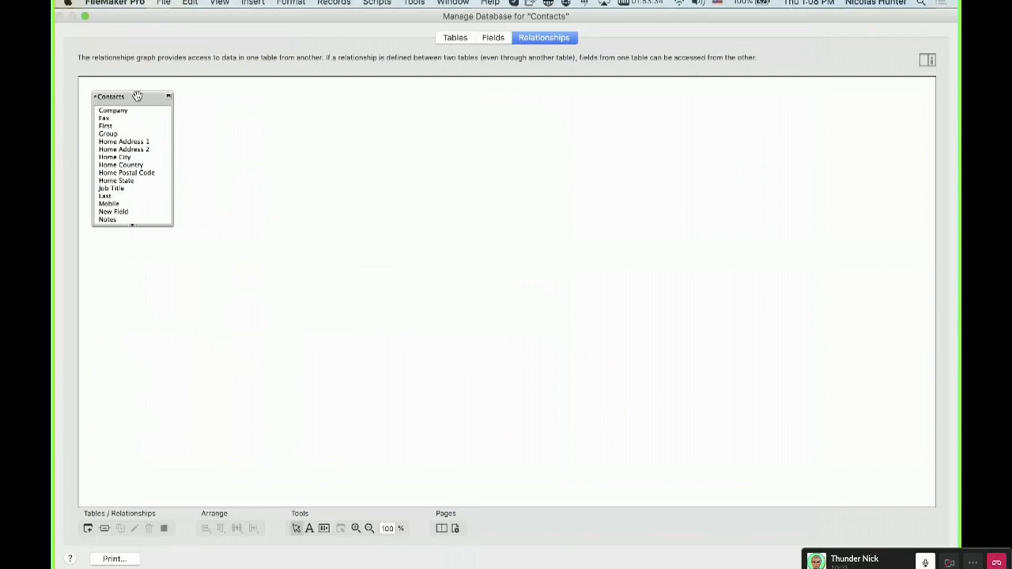
pyautogui.moveTo(137, 96); pyautogui.dragTo(349, 126)
pyautogui.moveTo(117, 212); pyautogui.dragTo(329, 140)
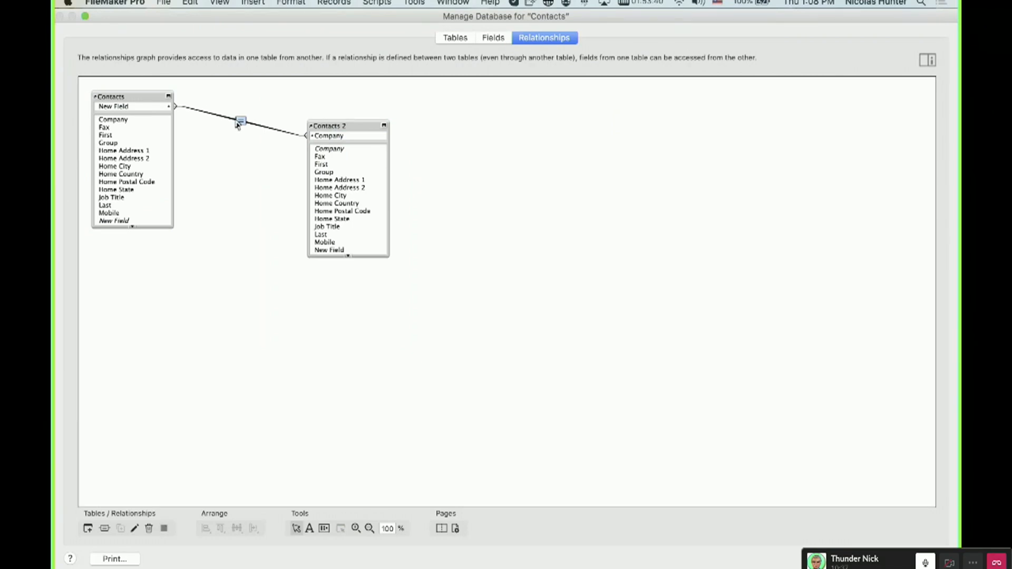
pyautogui.click(921, 559)
# Reopen Manage Database, browse the field list, and return to the relationships graph.
pyautogui.press('super+shift+d')
pyautogui.click(503, 37)
pyautogui.click(153, 316)
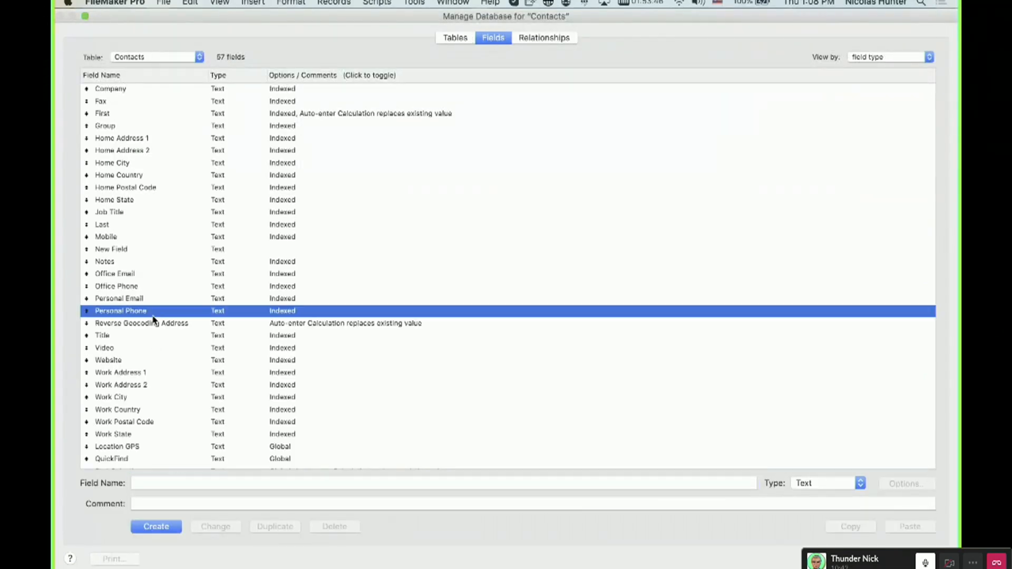
pyautogui.write('new')
pyautogui.scroll(3, 264, 96)
pyautogui.click(570, 38)
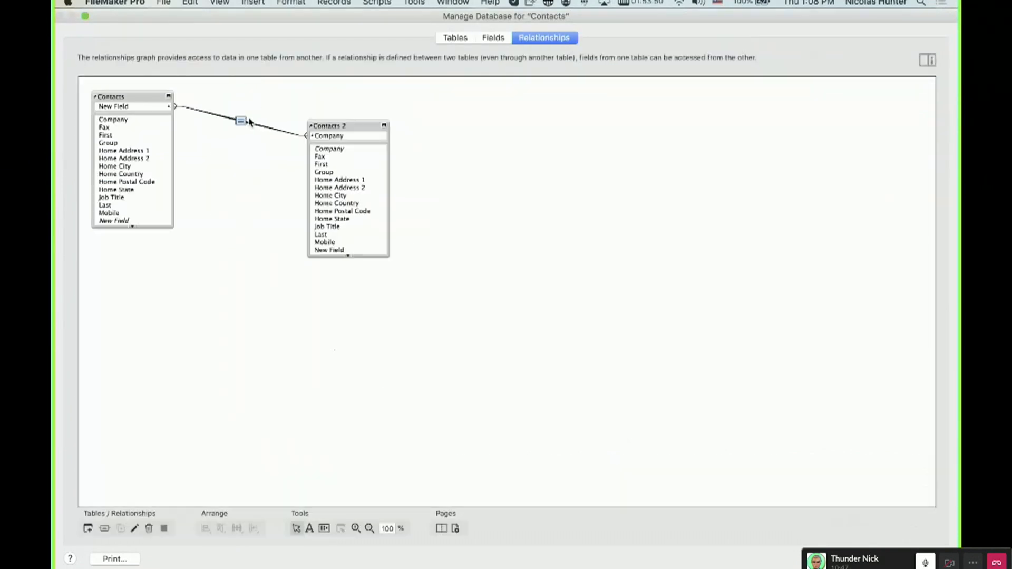
# Edit the relationship so Contacts Company matches Contacts 2 New Field.
pyautogui.doubleClick(242, 122)
pyautogui.click(589, 159)
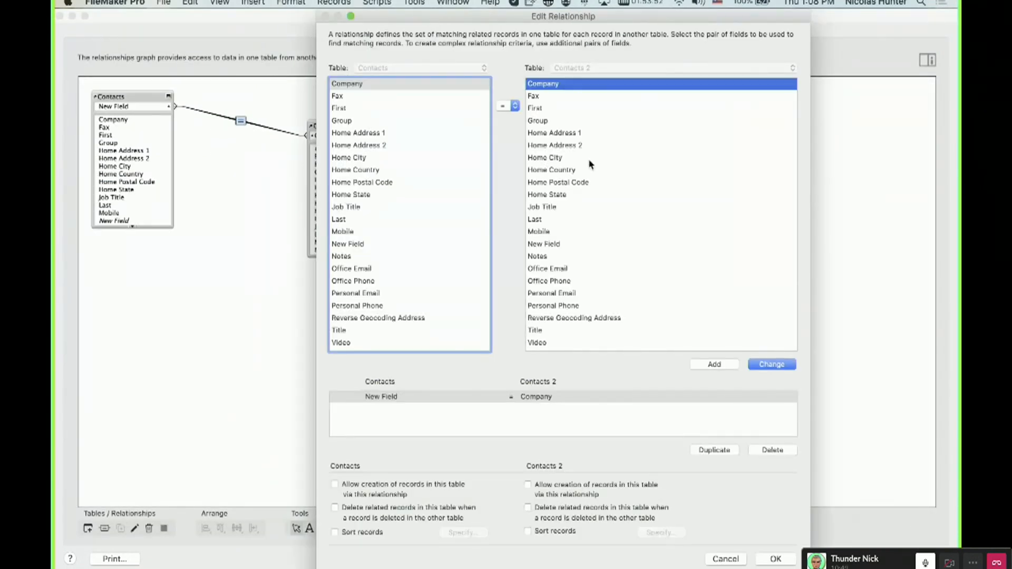
pyautogui.write('new')
pyautogui.click(772, 364)
pyautogui.click(776, 559)
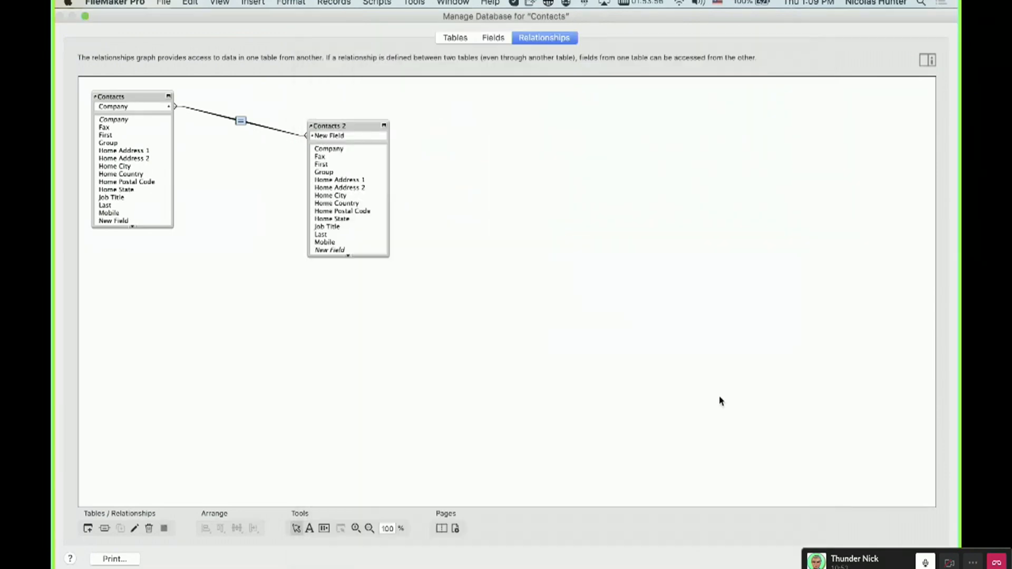
# Close Manage Database and switch the Contact Details layout into Layout mode.
pyautogui.click(235, 271)
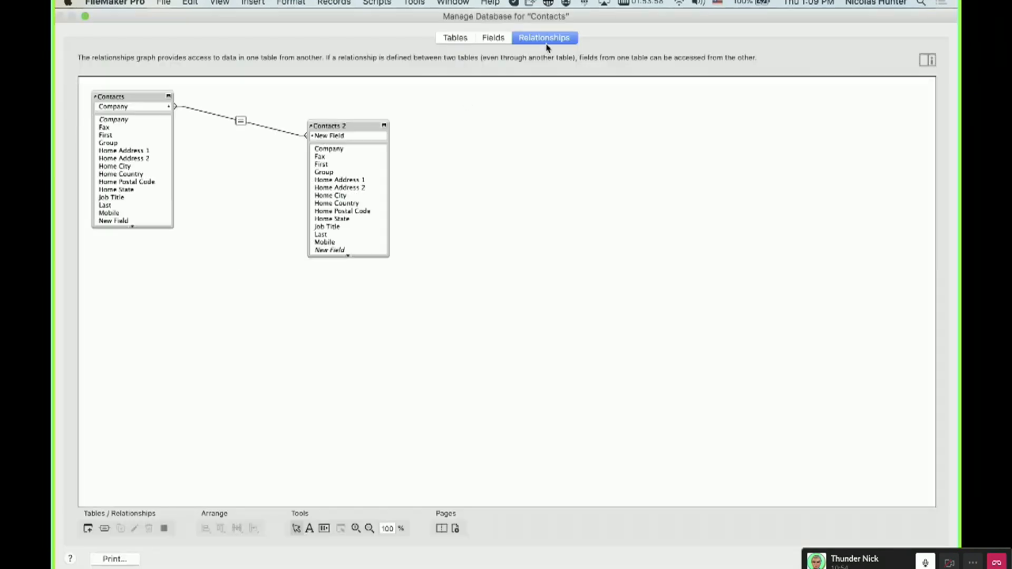
pyautogui.click(493, 38)
pyautogui.click(346, 249)
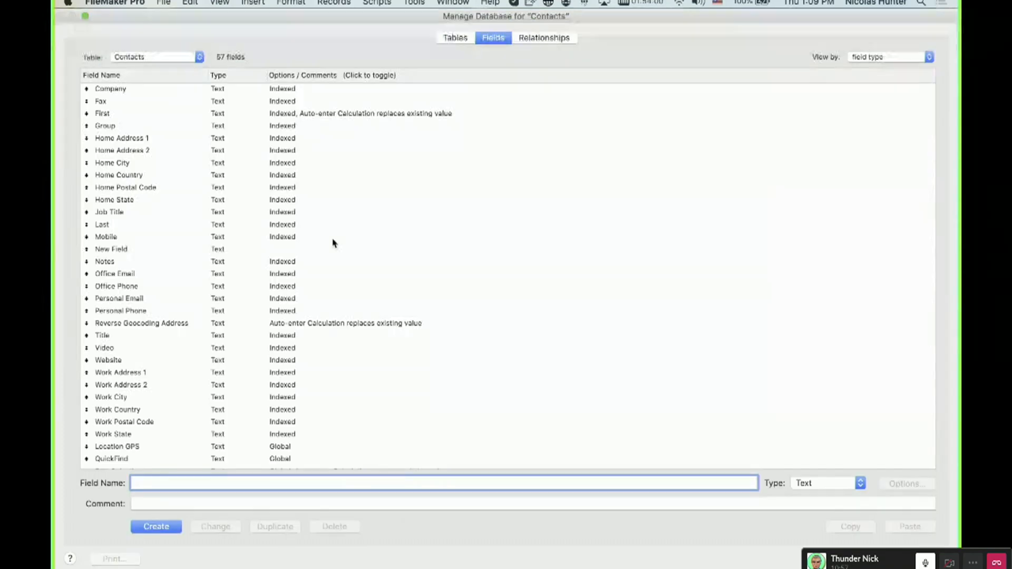
pyautogui.press('Escape')
pyautogui.press('super+l')
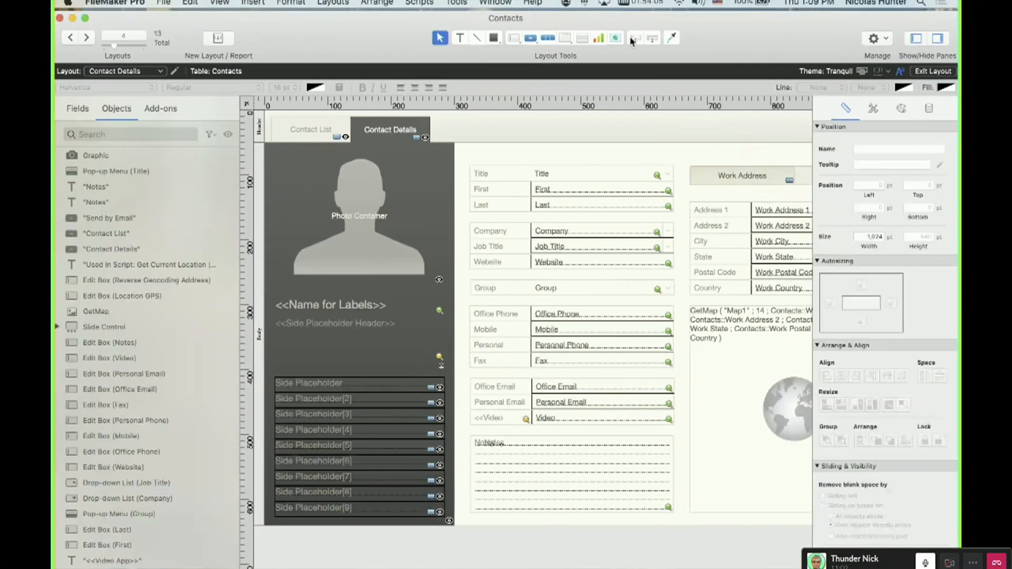
# Place a field for New Field on the Contact Details layout just above the Title row.
pyautogui.moveTo(637, 38); pyautogui.dragTo(543, 157)
pyautogui.click(548, 462)
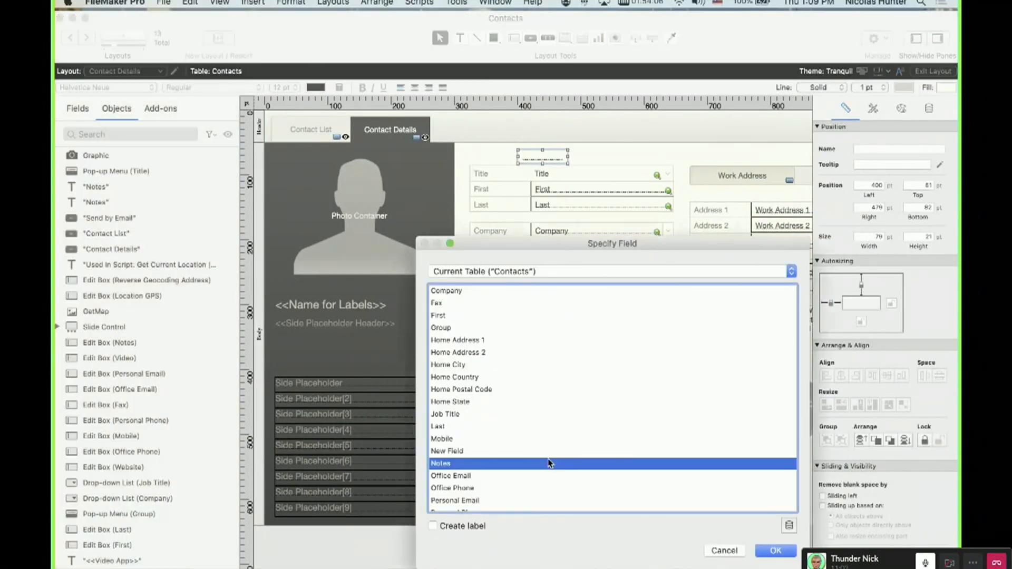
pyautogui.press('n')
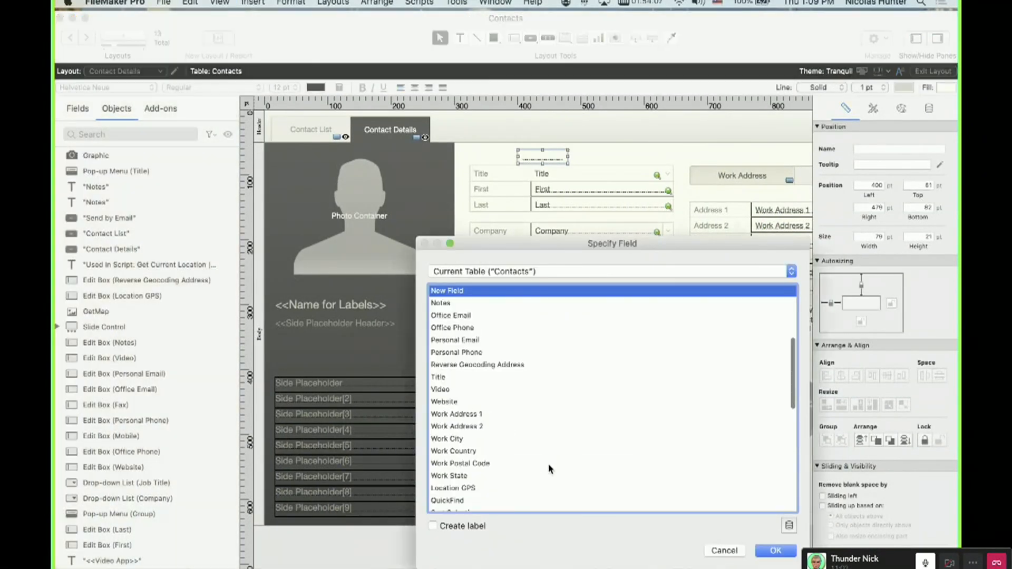
pyautogui.doubleClick(471, 291)
# Switch to Browse mode and enter q into the new field on the record.
pyautogui.press('super+b')
pyautogui.write('q')
pyautogui.click(459, 123)
pyautogui.click(343, 202)
pyautogui.click(494, 98)
# Edit the relationship so Contacts New Field matches Contacts 2 Company, then close Manage Database.
pyautogui.press('shift+super+d')
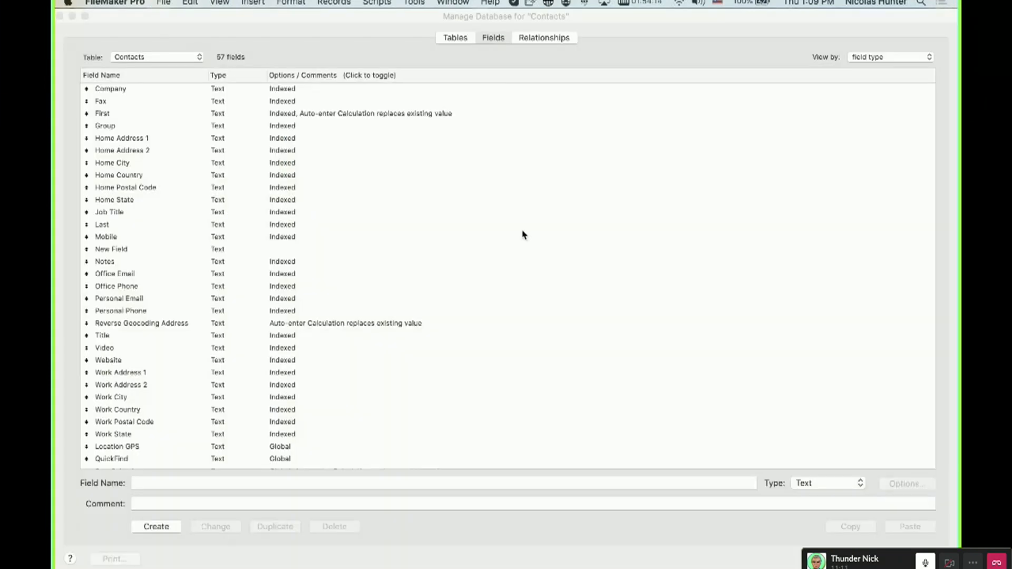
pyautogui.click(308, 249)
pyautogui.click(527, 39)
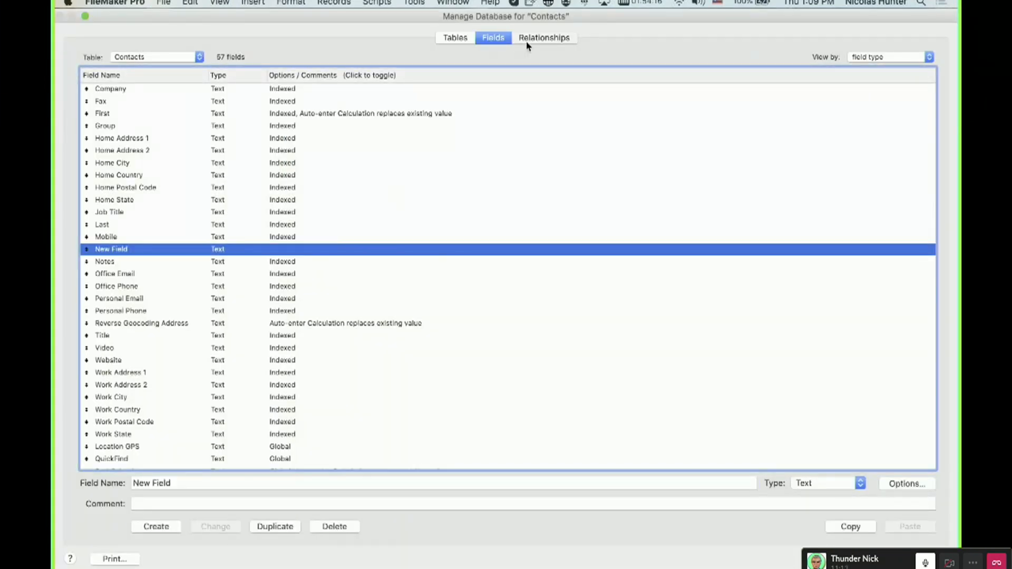
pyautogui.doubleClick(241, 121)
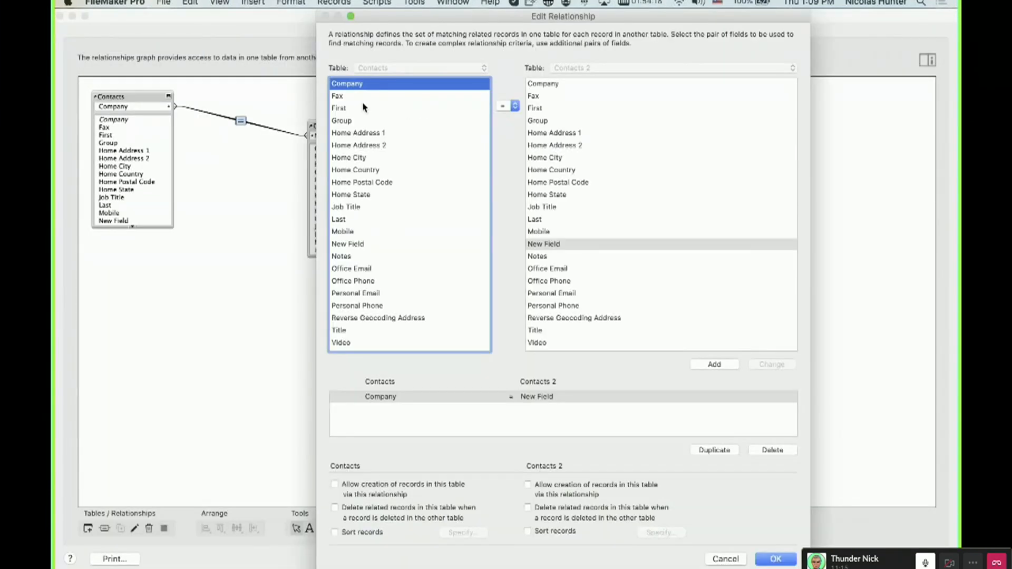
pyautogui.click(361, 245)
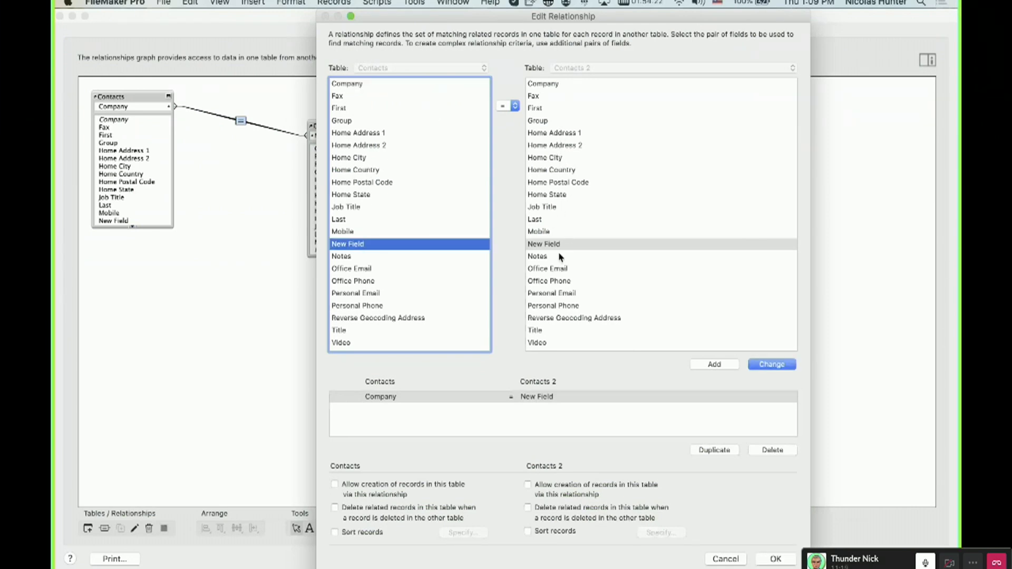
pyautogui.click(546, 83)
pyautogui.click(772, 364)
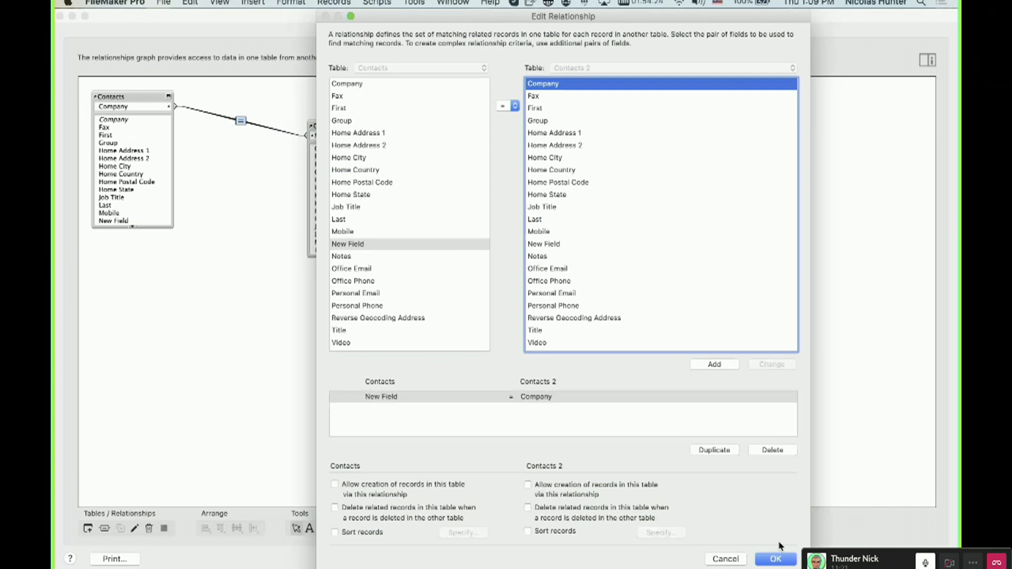
pyautogui.click(776, 559)
pyautogui.click(916, 559)
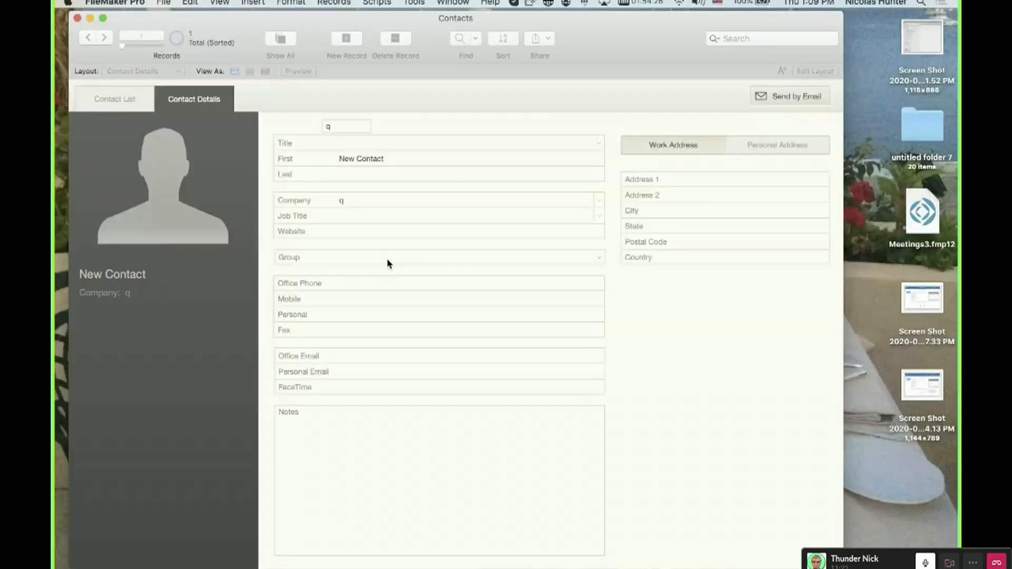
# Open Manage Database and set the New Field field's storage indexing to None.
pyautogui.click(352, 200)
pyautogui.press('super+shift+d')
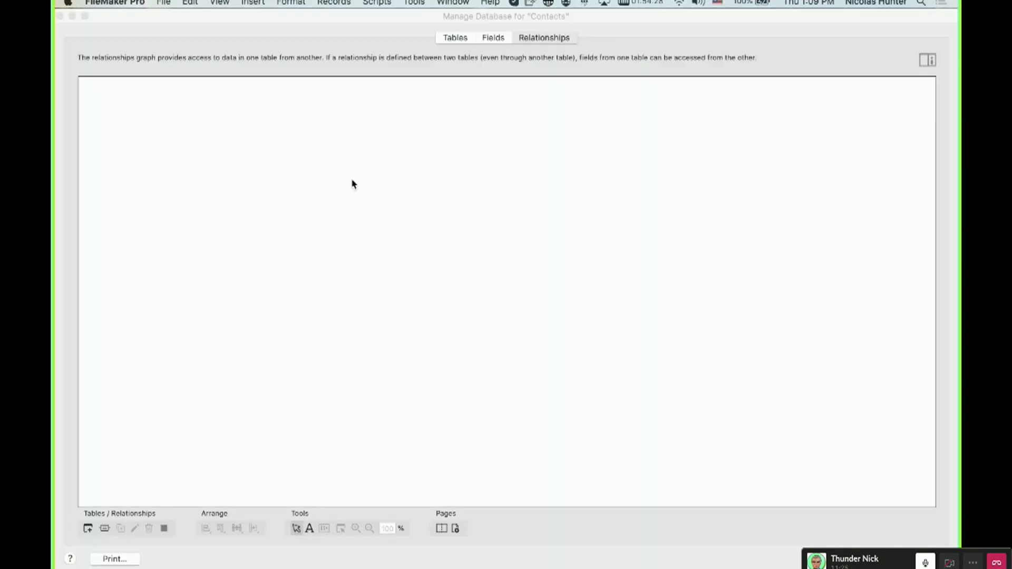
pyautogui.click(493, 37)
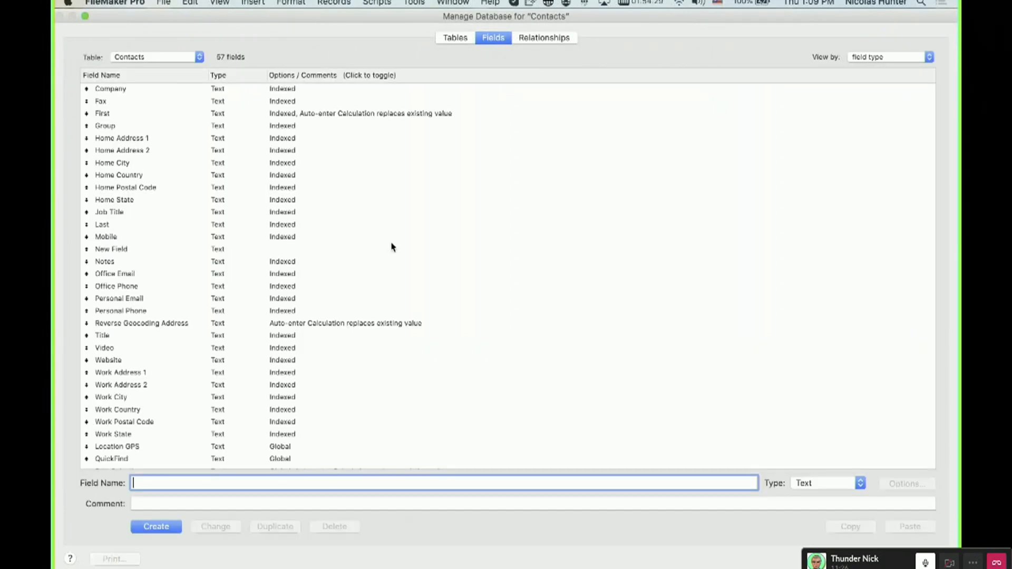
pyautogui.click(262, 250)
pyautogui.doubleClick(263, 249)
pyautogui.click(365, 330)
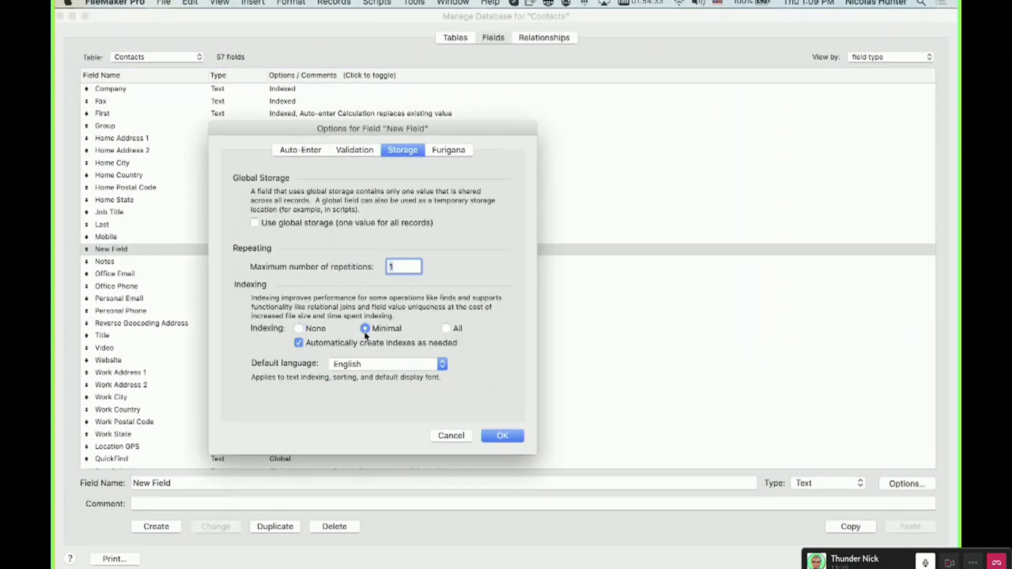
pyautogui.click(310, 332)
pyautogui.click(510, 436)
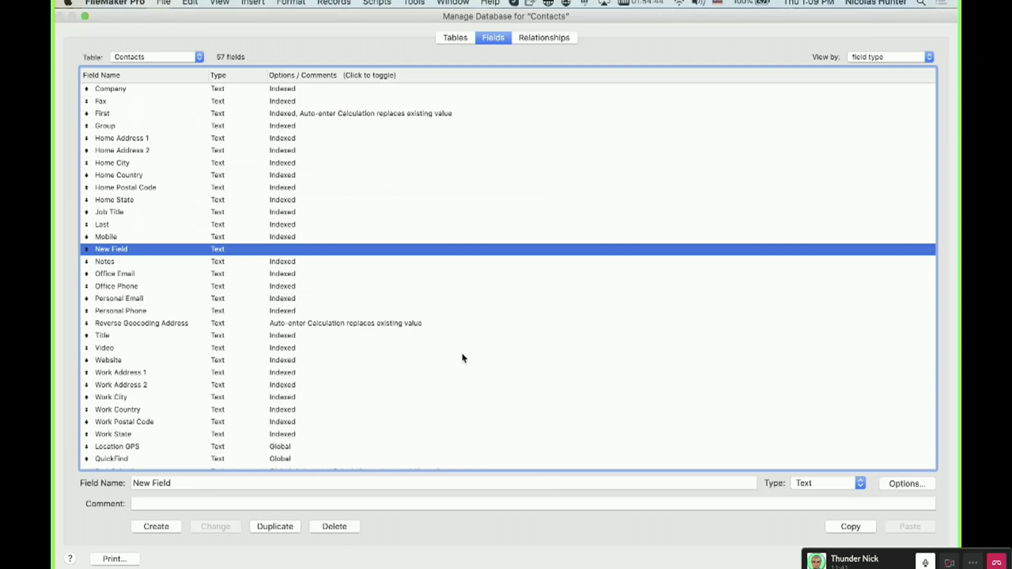
# Close Manage Database and perform a find for q in the new field.
pyautogui.press('Return')
pyautogui.press('super+f')
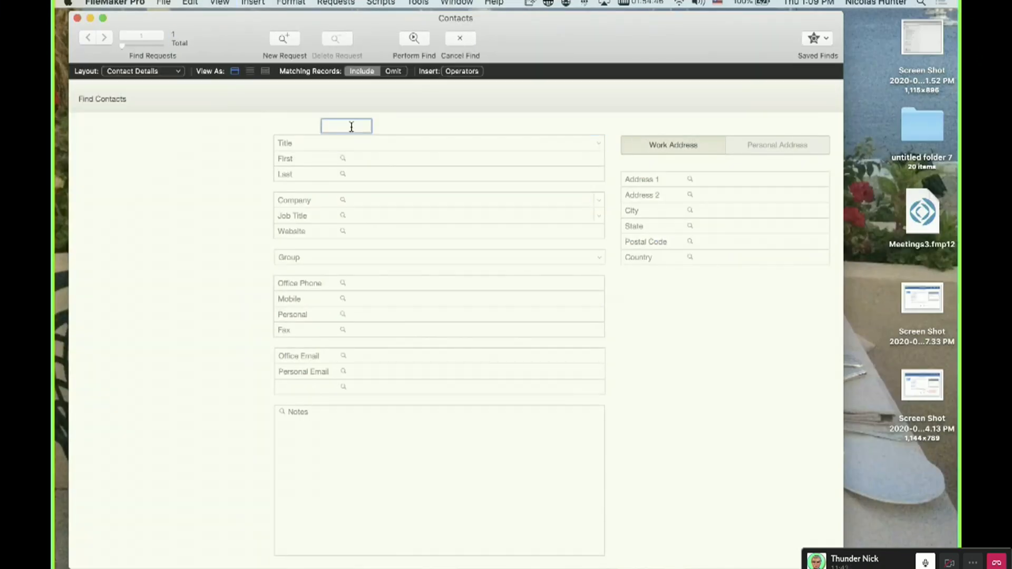
pyautogui.write('q')
pyautogui.press('Return')
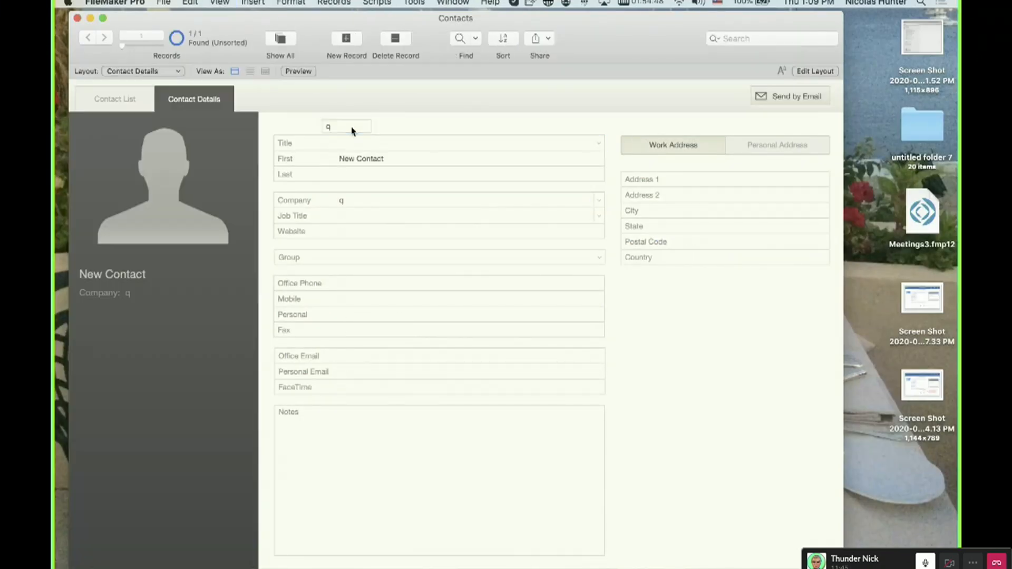
# Reopen Manage Database and set New Field's indexing back to None.
pyautogui.press('shift+super+d')
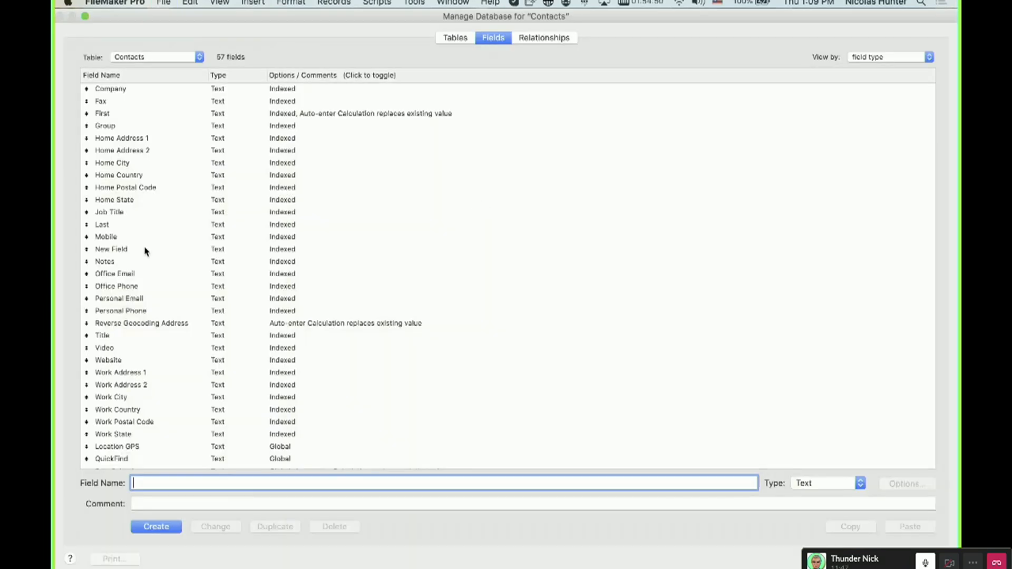
pyautogui.click(288, 253)
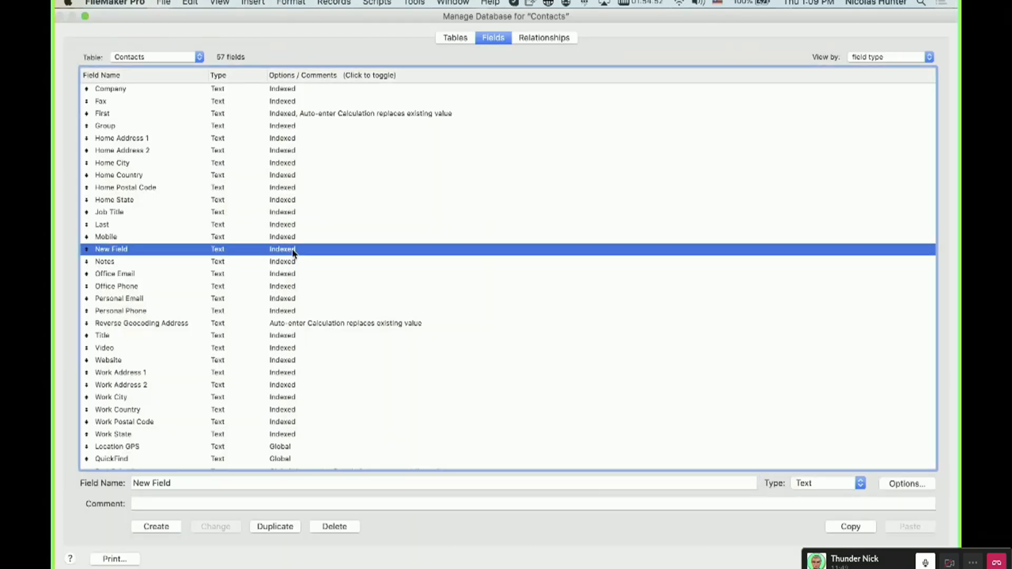
pyautogui.doubleClick(293, 253)
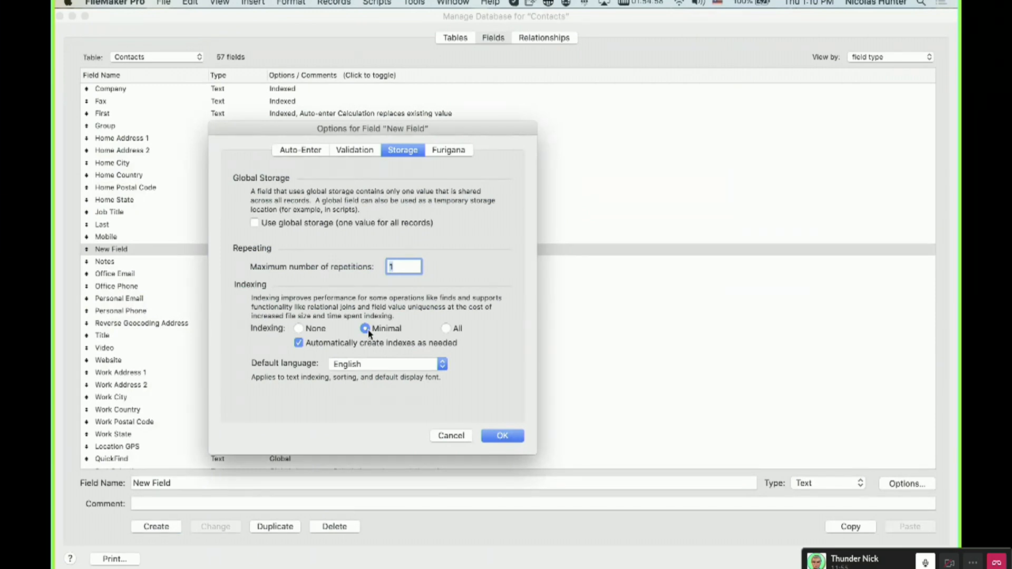
pyautogui.click(298, 328)
pyautogui.click(503, 435)
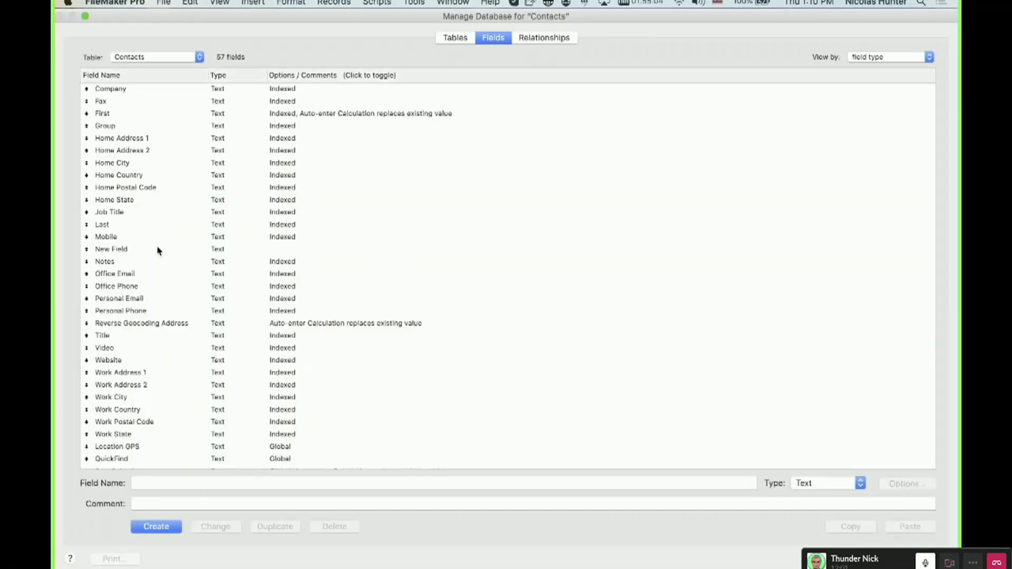
# Perform a find for a in the new field.
pyautogui.click(158, 249)
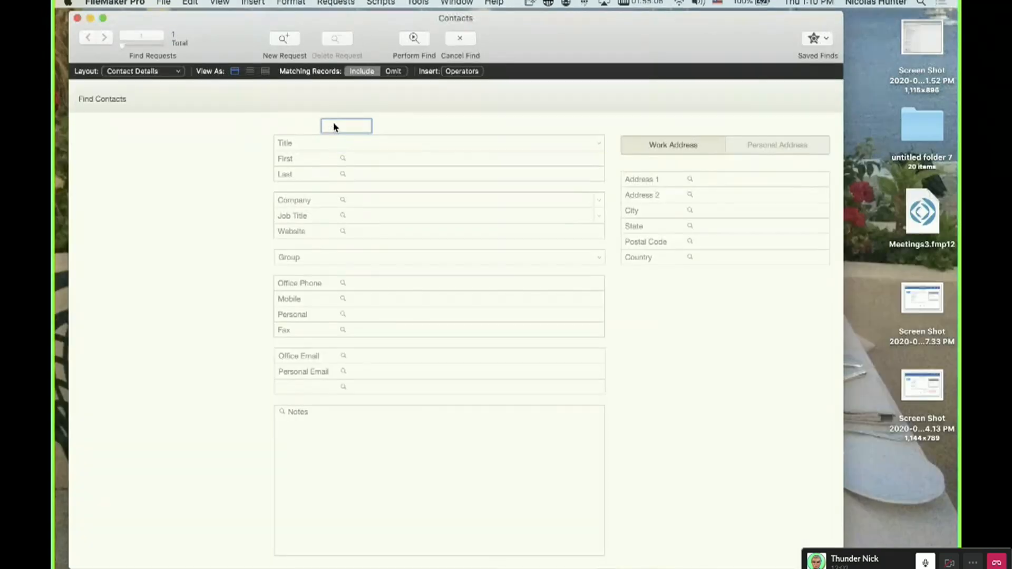
pyautogui.write('a')
pyautogui.press('Return')
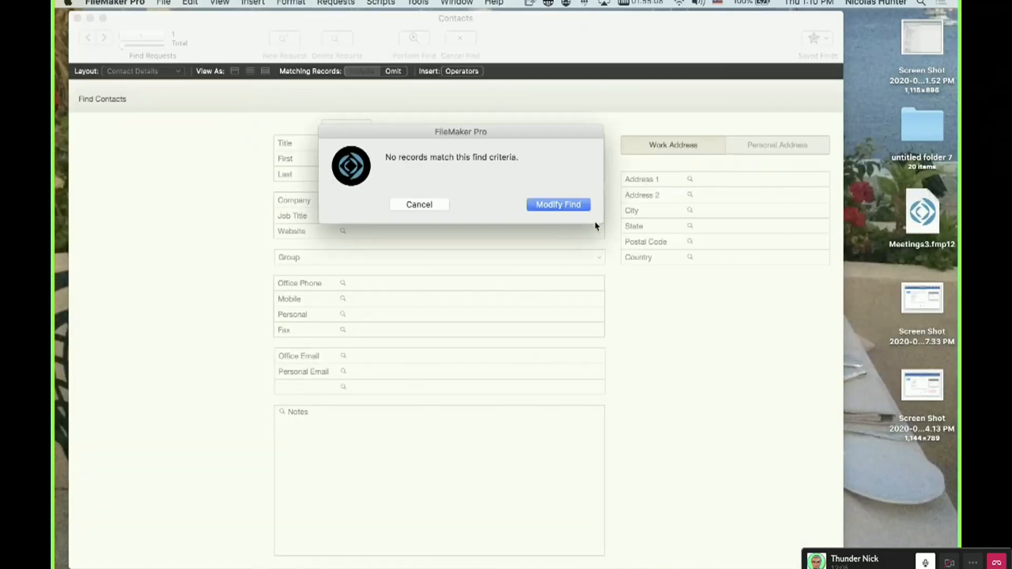
# Modify the find to search the new field for q and perform it.
pyautogui.click(556, 203)
pyautogui.press('Return')
pyautogui.click(337, 125)
pyautogui.click(416, 128)
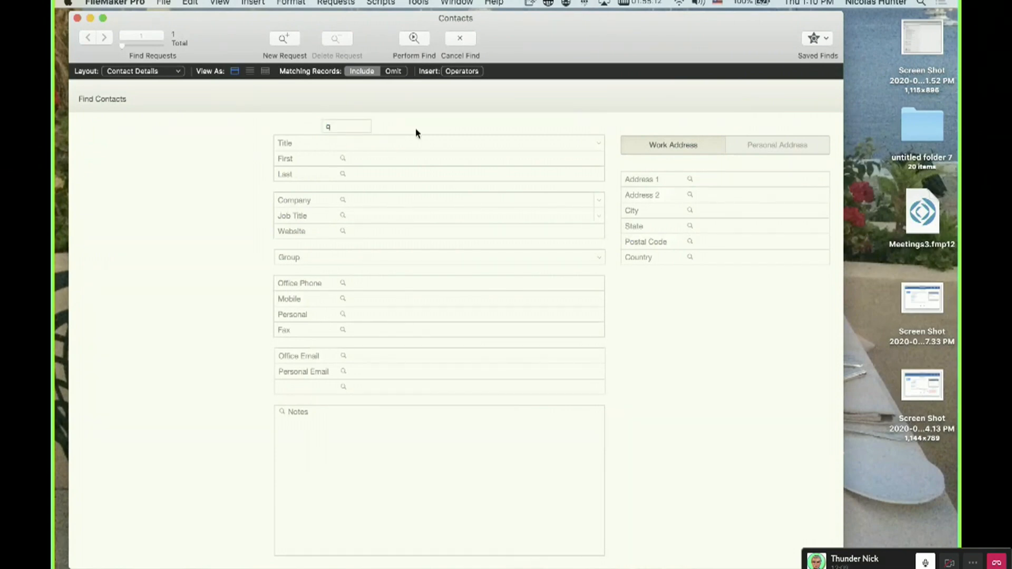
pyautogui.press('Return')
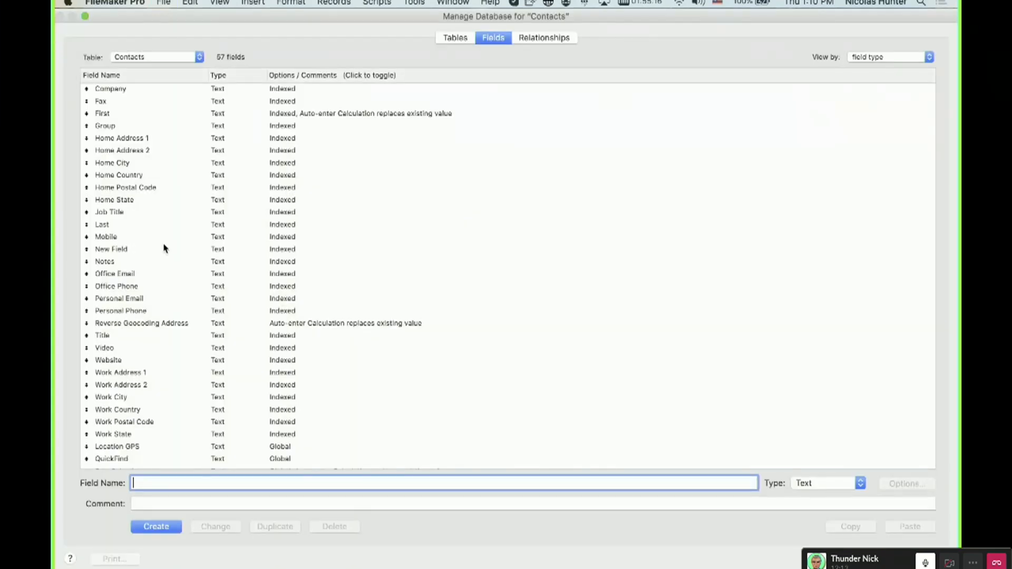
# Open New Field's storage options, try the All and Minimal indexing choices, and settle on None.
pyautogui.click(316, 251)
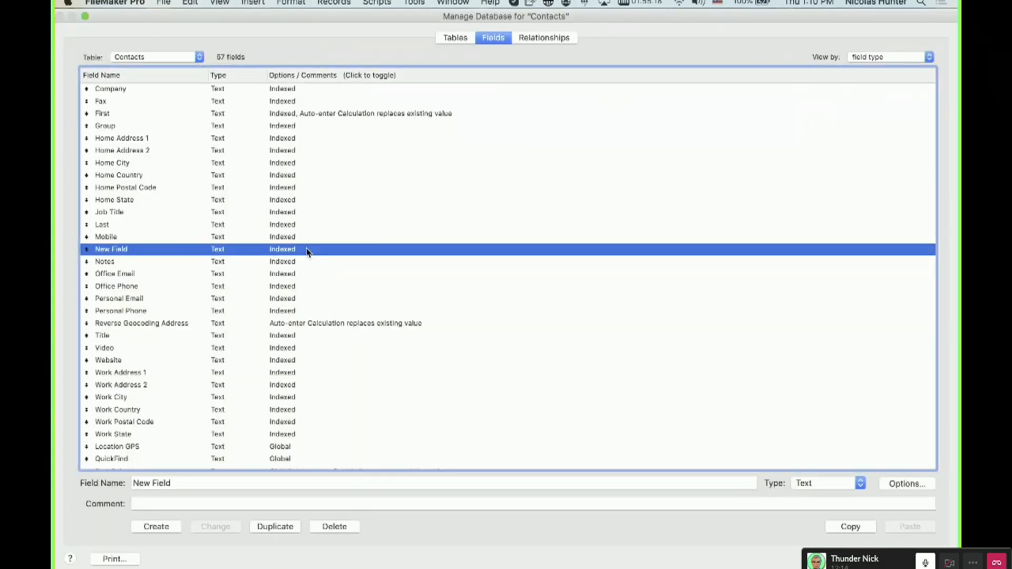
pyautogui.doubleClick(333, 255)
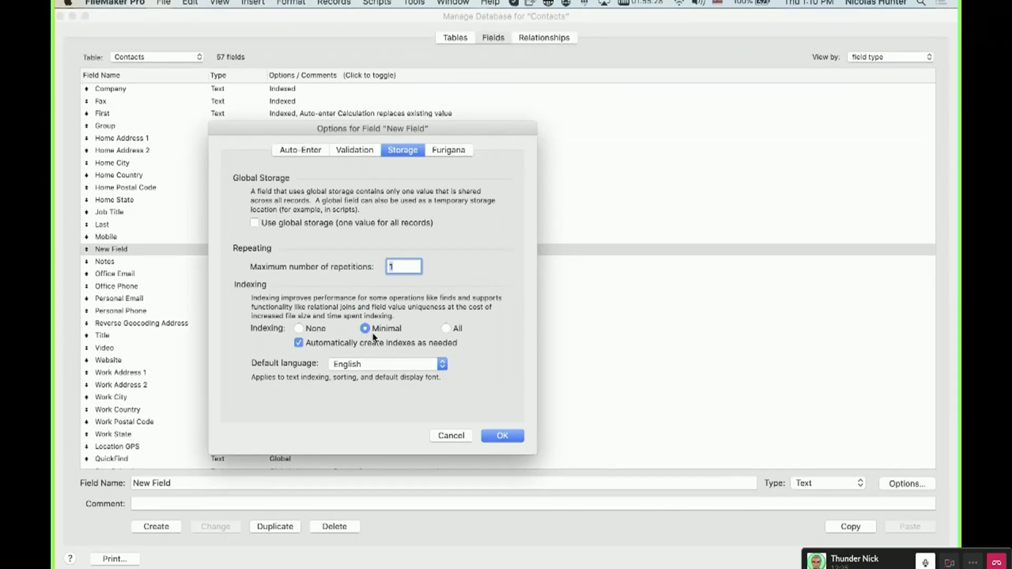
pyautogui.click(446, 329)
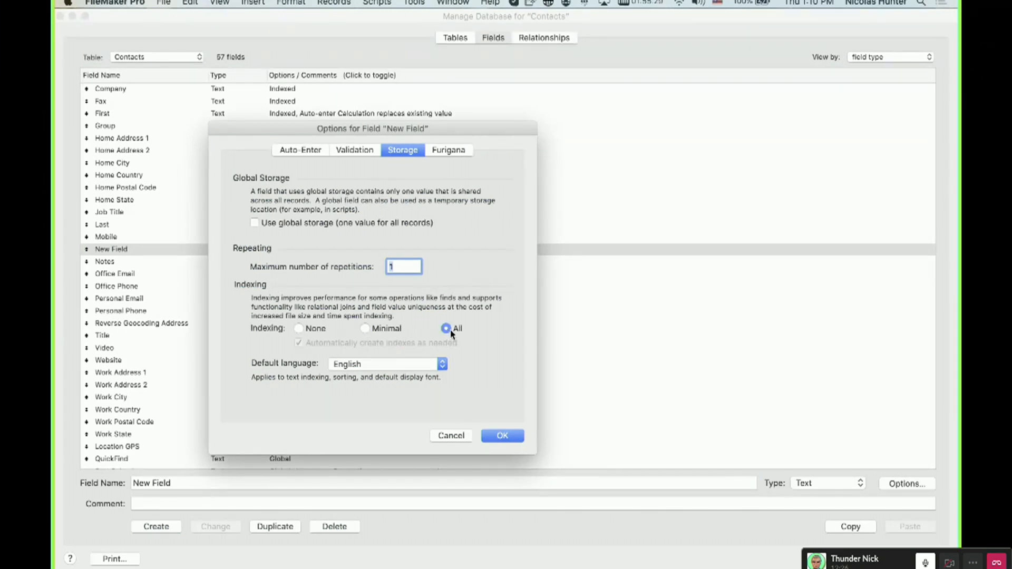
pyautogui.click(377, 328)
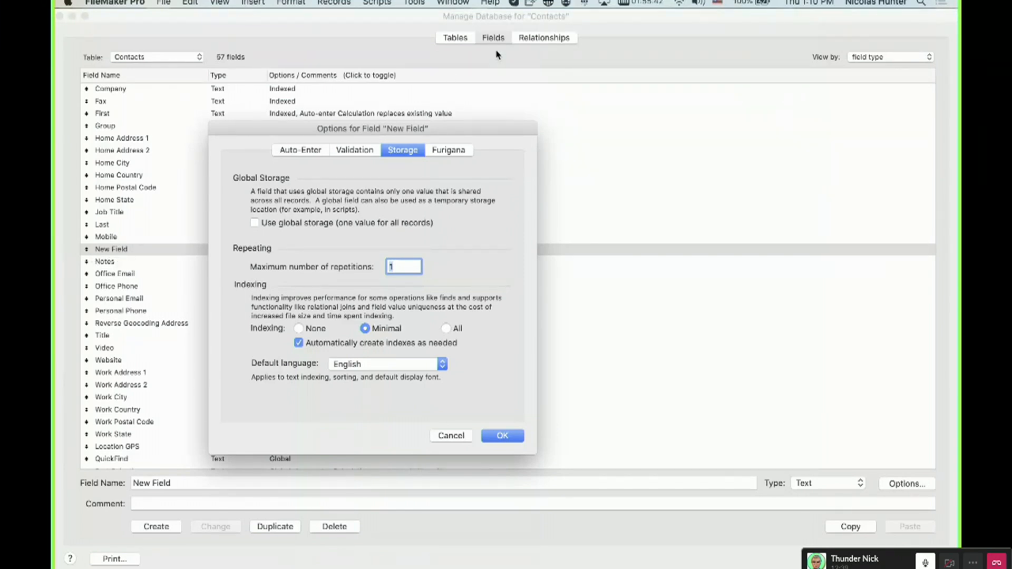
pyautogui.click(448, 329)
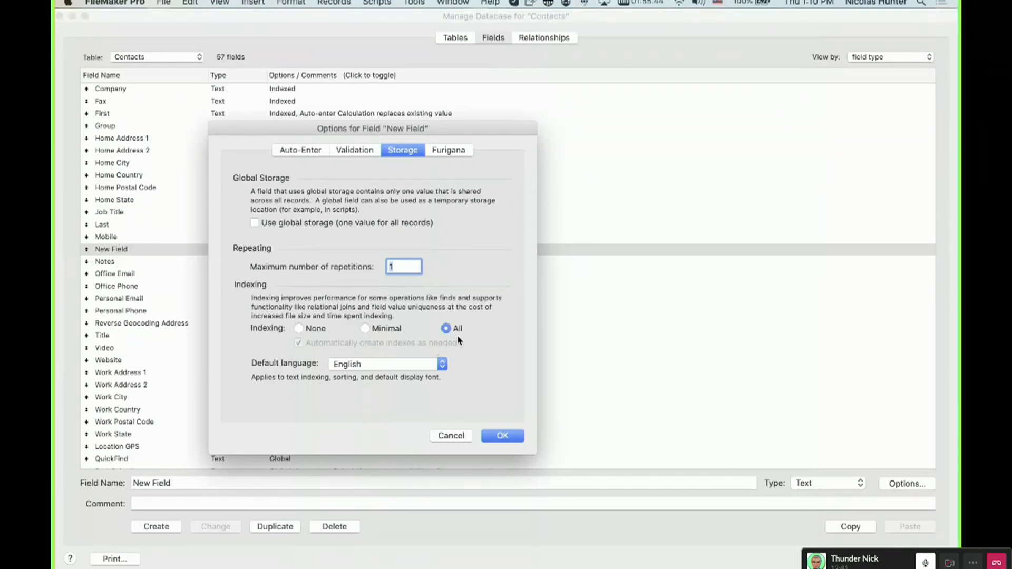
pyautogui.click(299, 330)
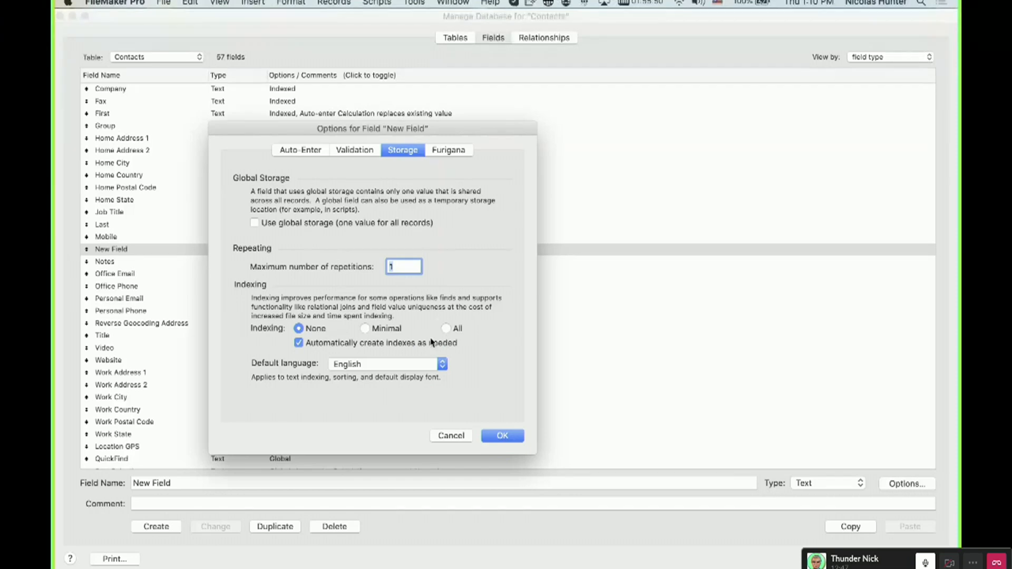
pyautogui.press('Return')
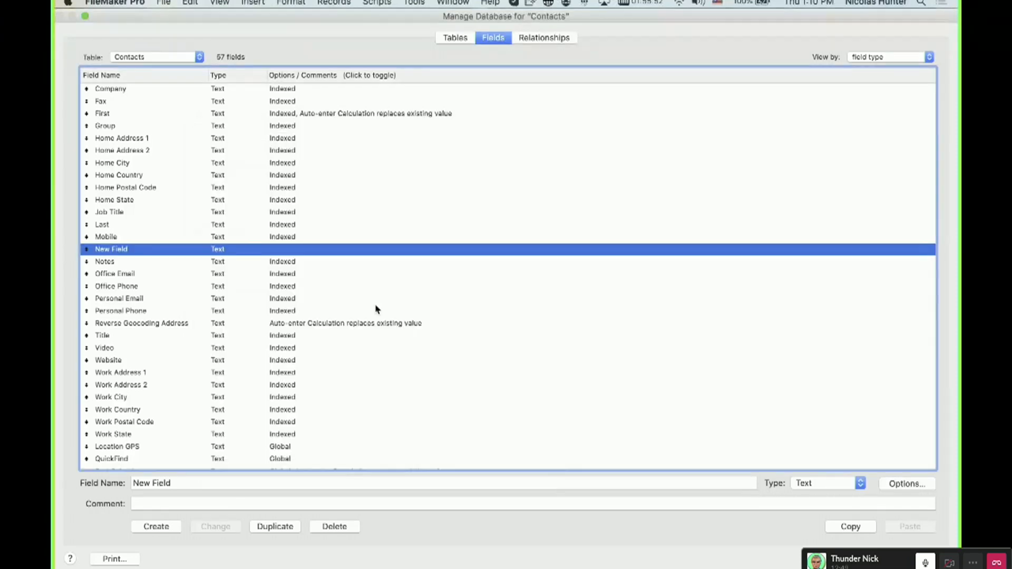
# Turn off indexing for the Company field in its storage options.
pyautogui.click(298, 89)
pyautogui.doubleClick(298, 90)
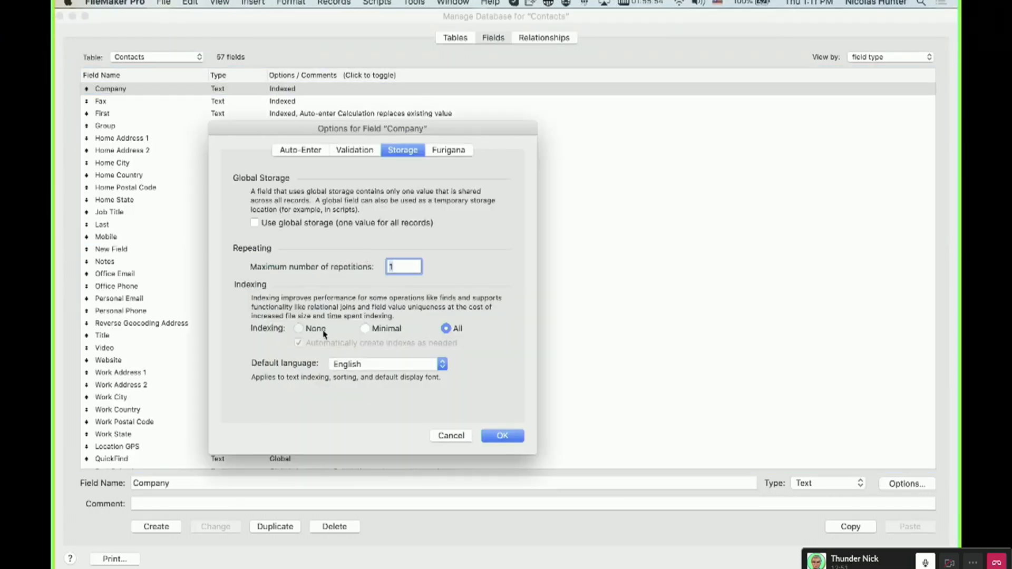
pyautogui.click(519, 437)
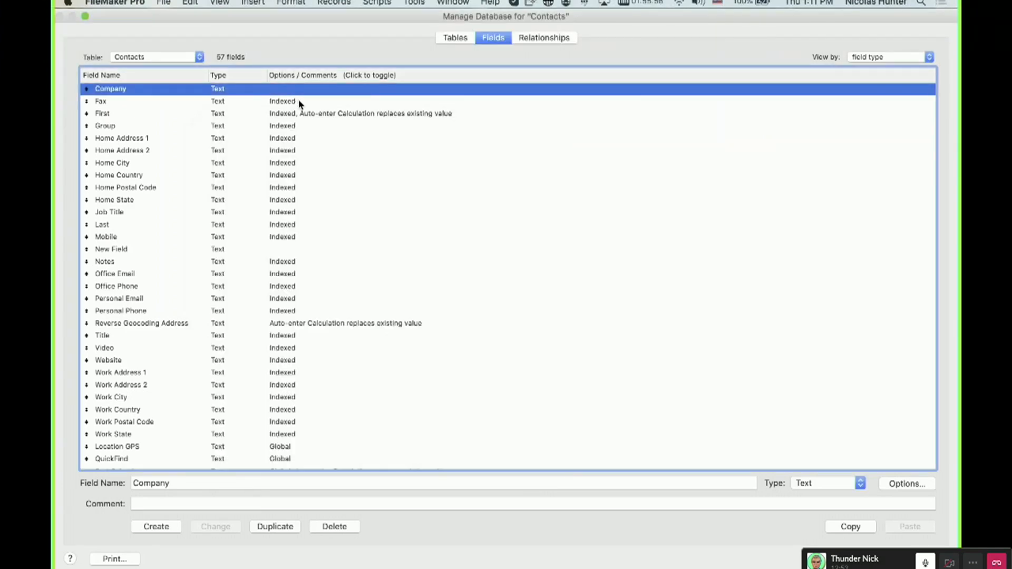
# Turn off indexing for the Fax and First fields.
pyautogui.click(298, 103)
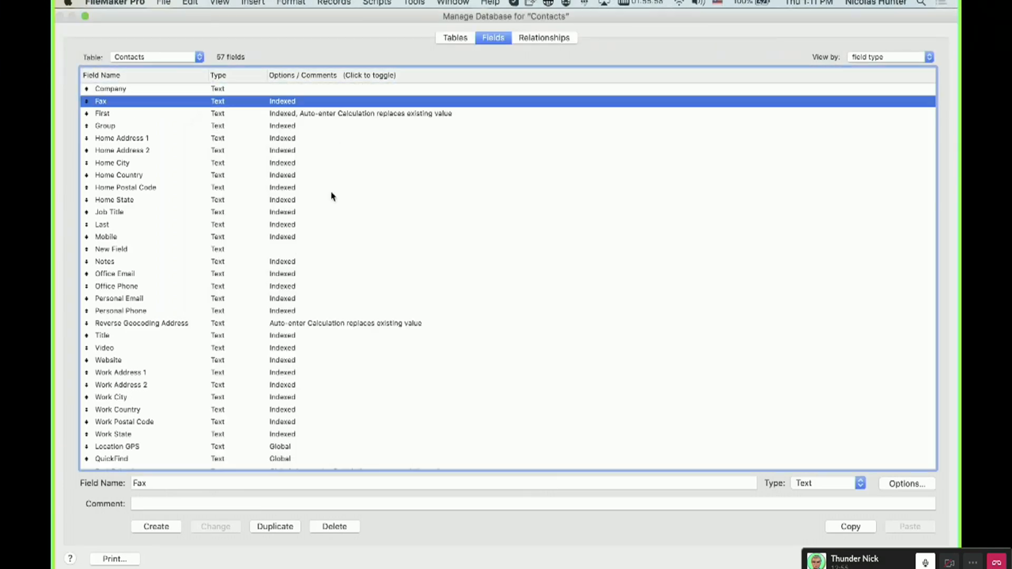
pyautogui.click(299, 328)
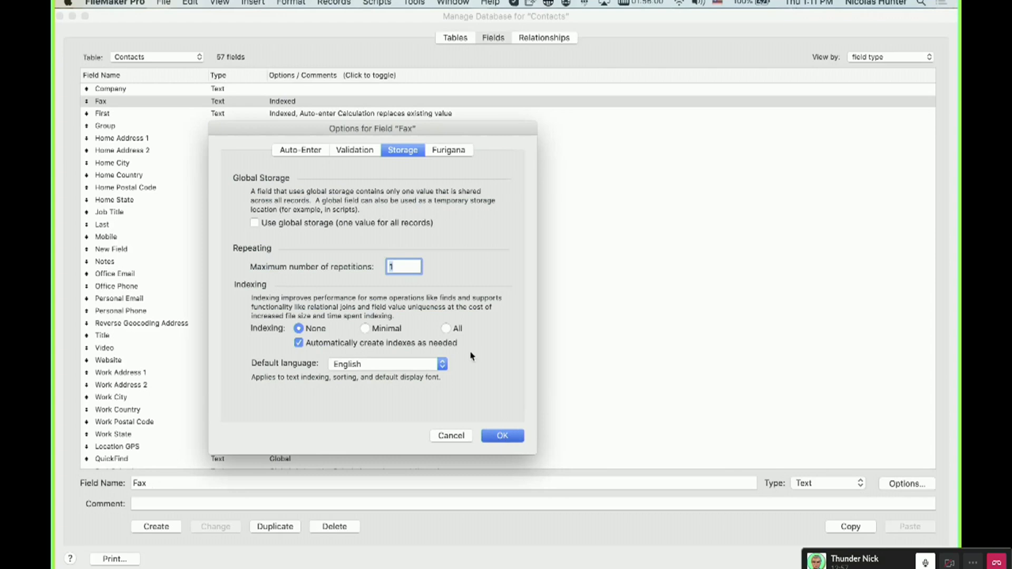
pyautogui.press('Return')
pyautogui.click(299, 115)
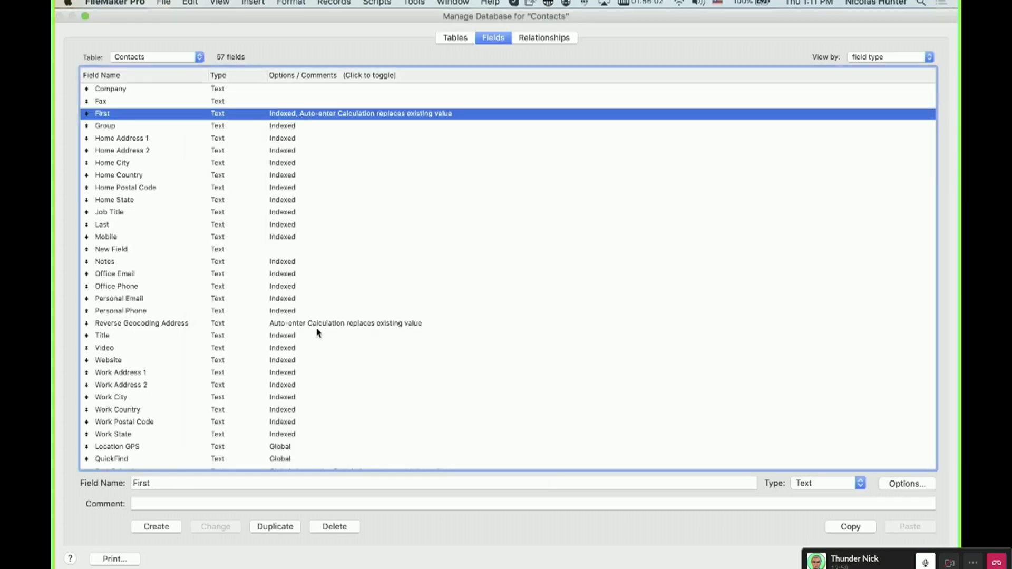
pyautogui.press('Return')
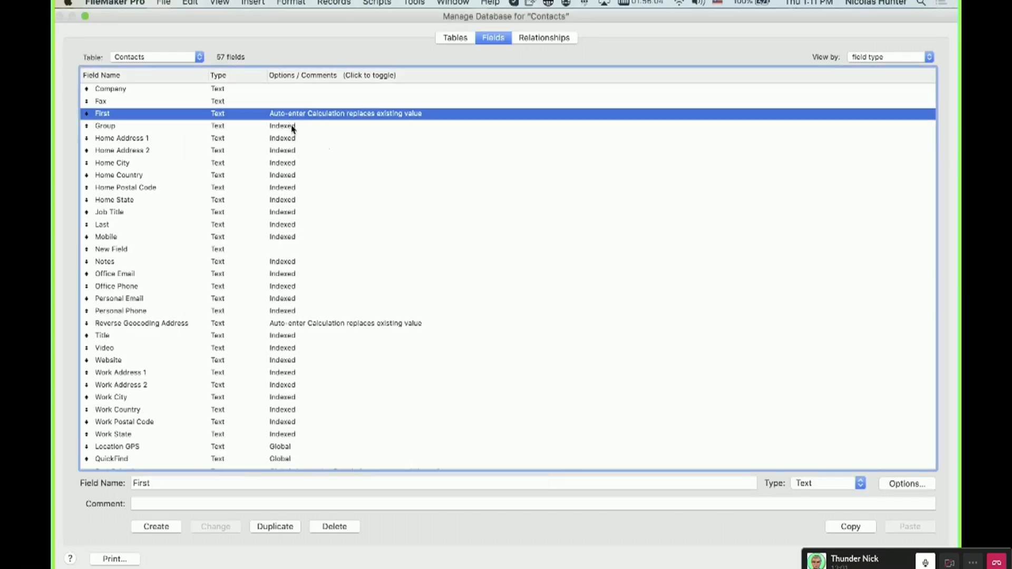
# Set indexing to None for the Group and Home Address 1 fields.
pyautogui.click(350, 125)
pyautogui.click(299, 328)
pyautogui.click(502, 435)
pyautogui.click(292, 139)
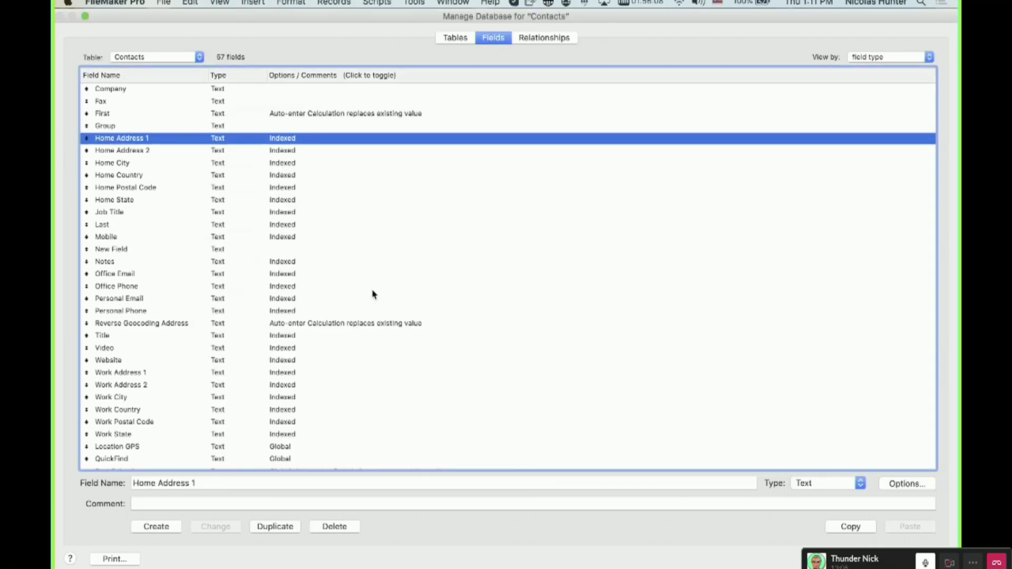
pyautogui.click(298, 328)
pyautogui.click(503, 438)
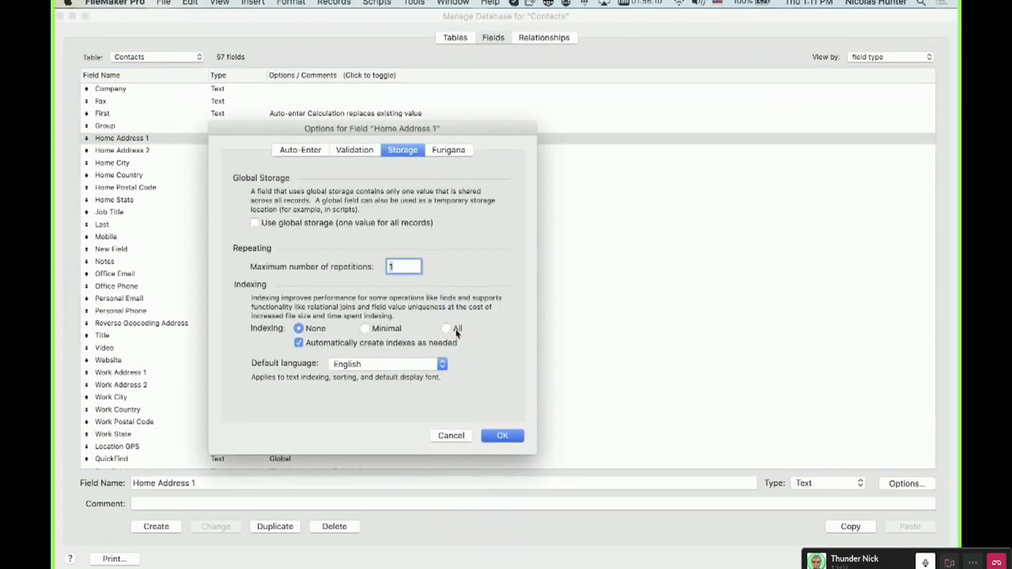
# Set indexing to None for the Home Address 2 and Home City fields.
pyautogui.doubleClick(298, 150)
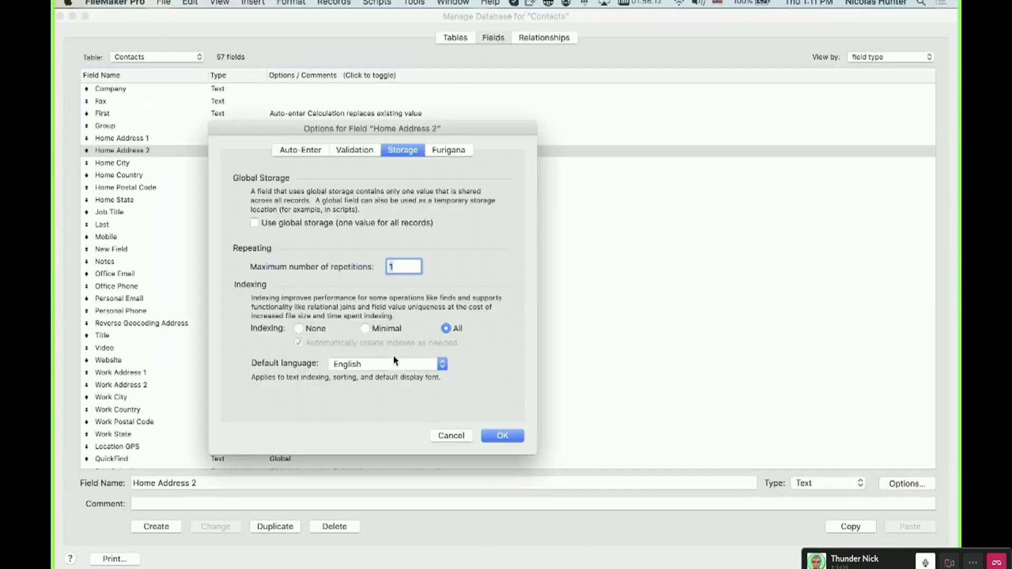
pyautogui.click(505, 438)
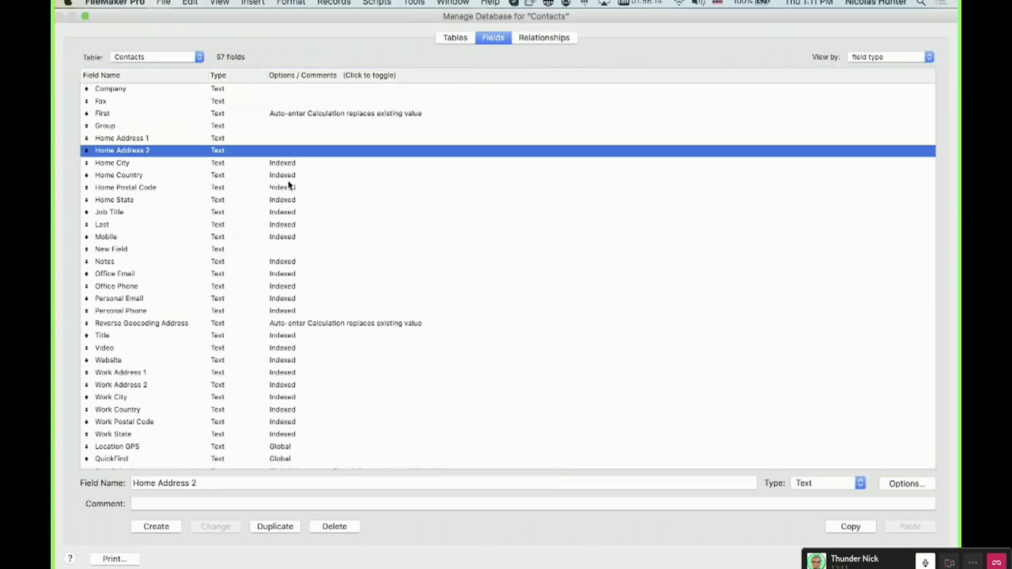
pyautogui.click(294, 164)
pyautogui.click(503, 436)
# Turn off indexing for the Home Country and Home Postal Code fields.
pyautogui.click(272, 177)
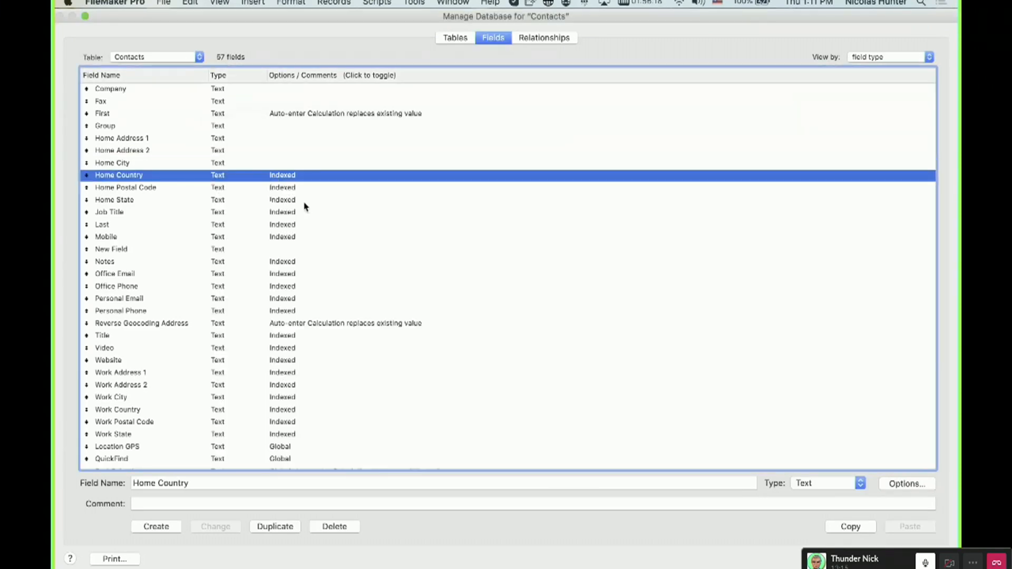
pyautogui.click(312, 329)
pyautogui.click(510, 435)
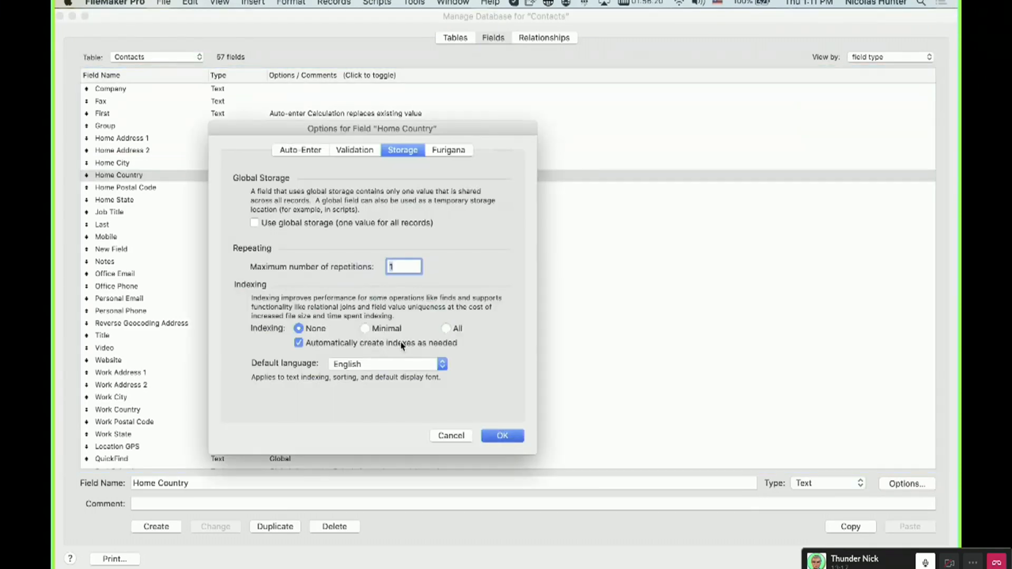
pyautogui.doubleClick(287, 187)
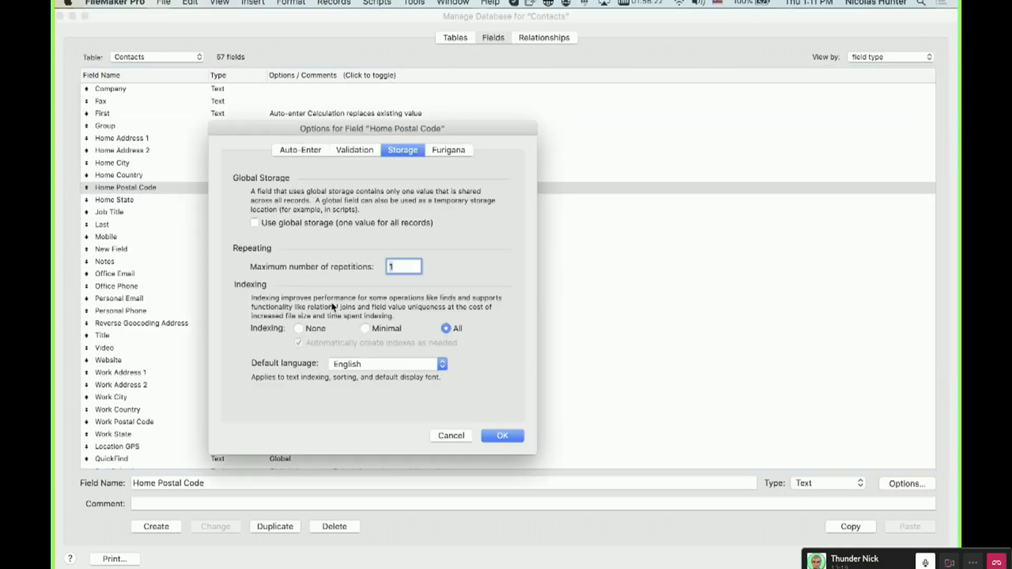
pyautogui.click(501, 436)
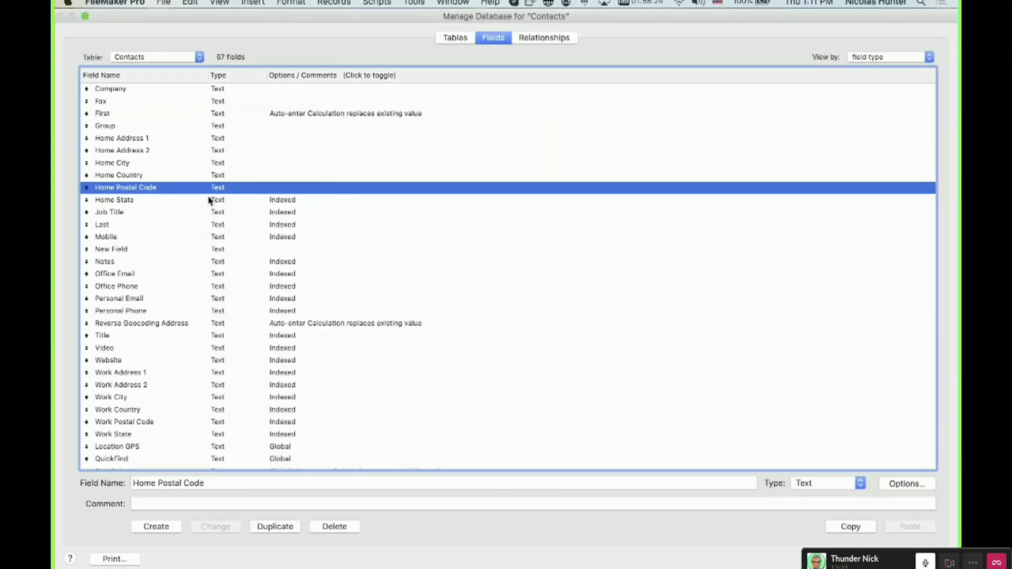
# Turn off indexing for the Home State and Job Title fields.
pyautogui.click(212, 201)
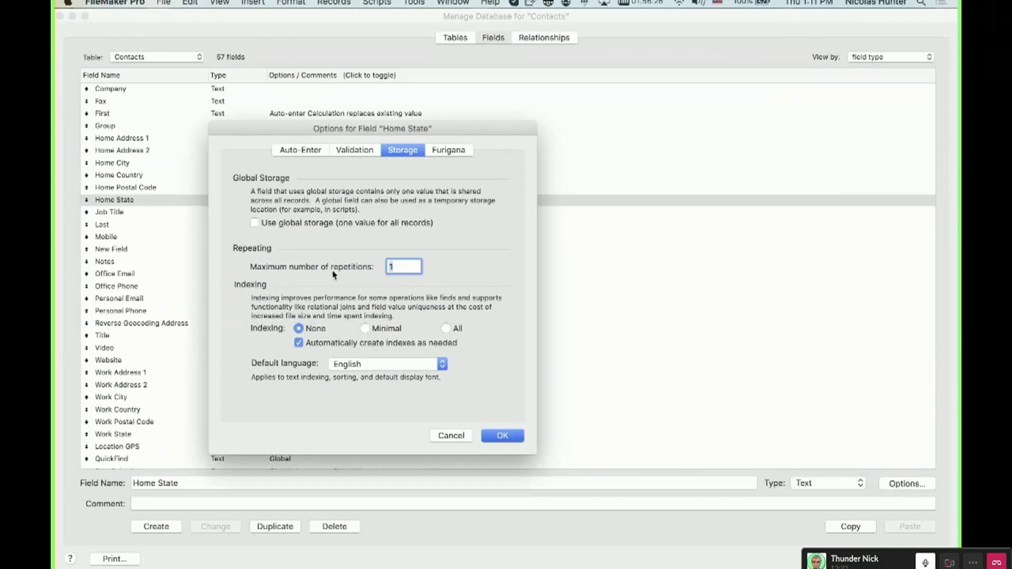
pyautogui.press('Return')
pyautogui.press('Down')
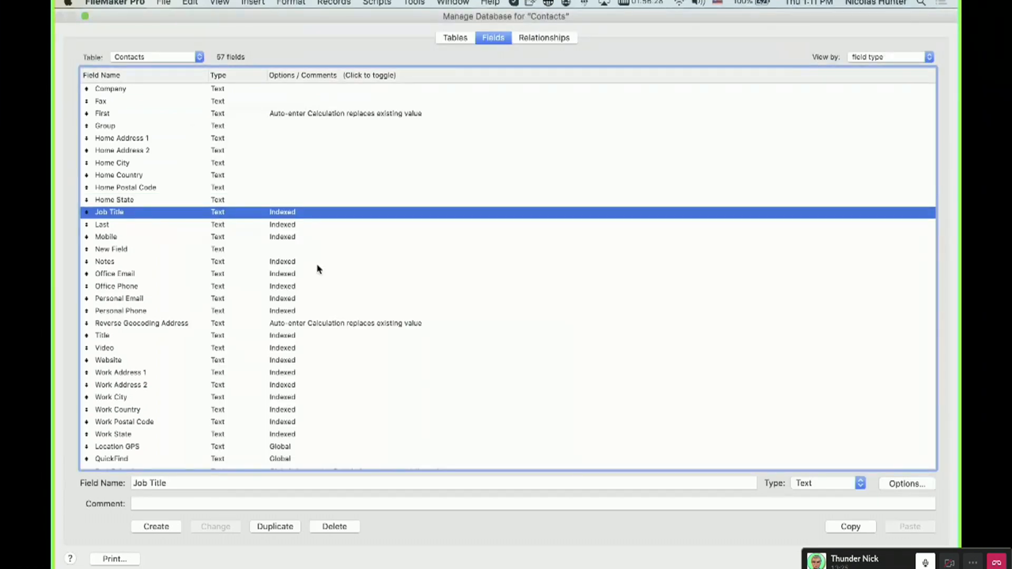
pyautogui.click(314, 342)
pyautogui.click(502, 435)
# Set indexing to None for the Last and Mobile fields.
pyautogui.doubleClick(274, 230)
pyautogui.click(299, 328)
pyautogui.click(510, 440)
pyautogui.click(298, 237)
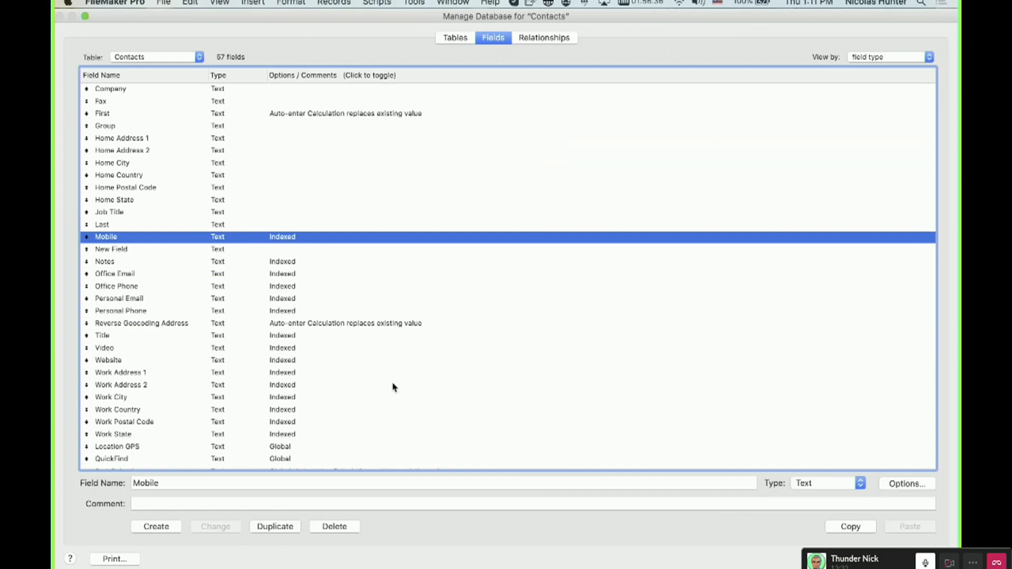
pyautogui.click(298, 328)
pyautogui.click(518, 439)
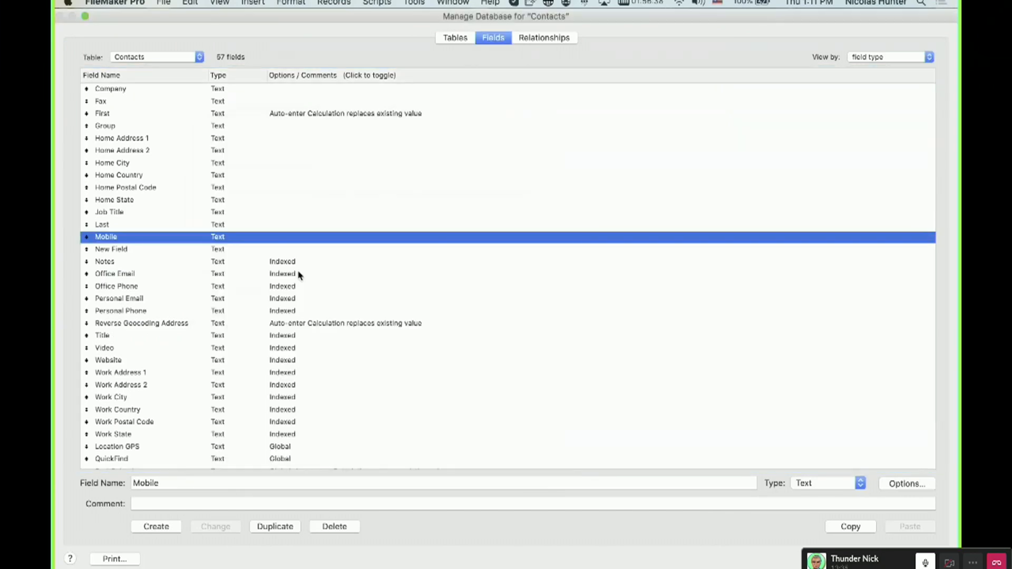
# Set indexing to None for the Notes and Office Email fields.
pyautogui.click(298, 262)
pyautogui.click(298, 329)
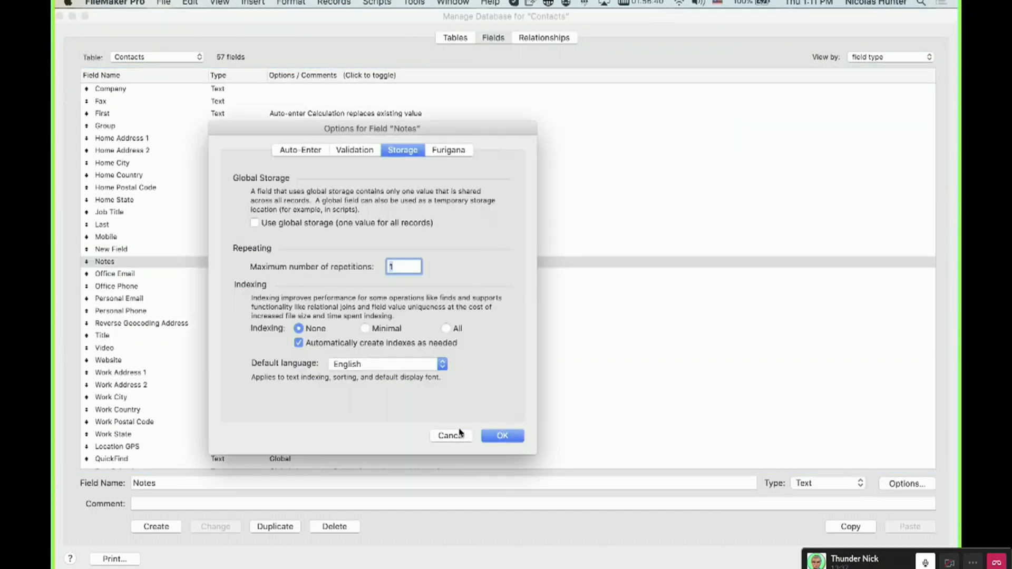
pyautogui.press('Return')
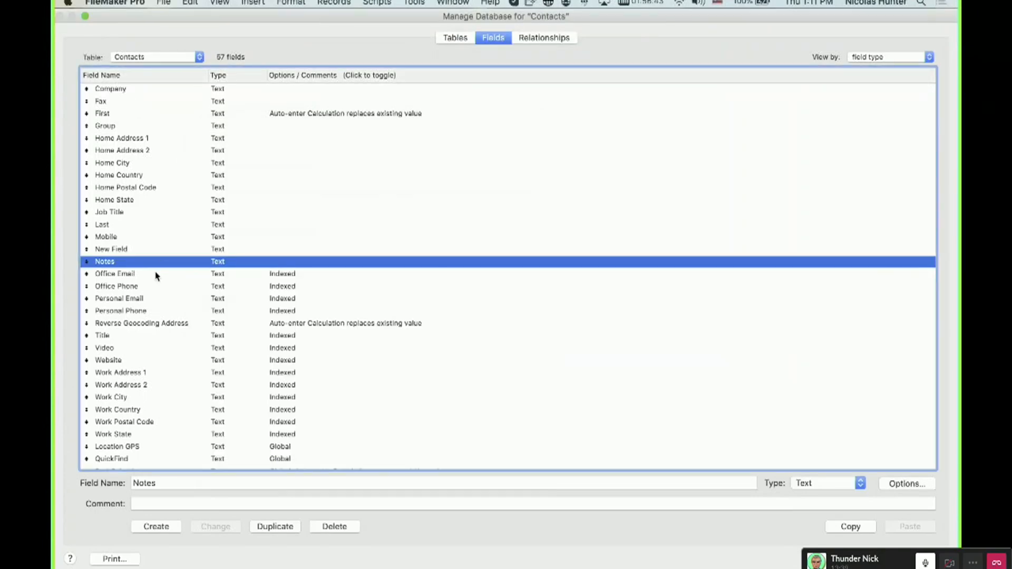
pyautogui.click(160, 275)
pyautogui.press('super+o')
pyautogui.click(299, 328)
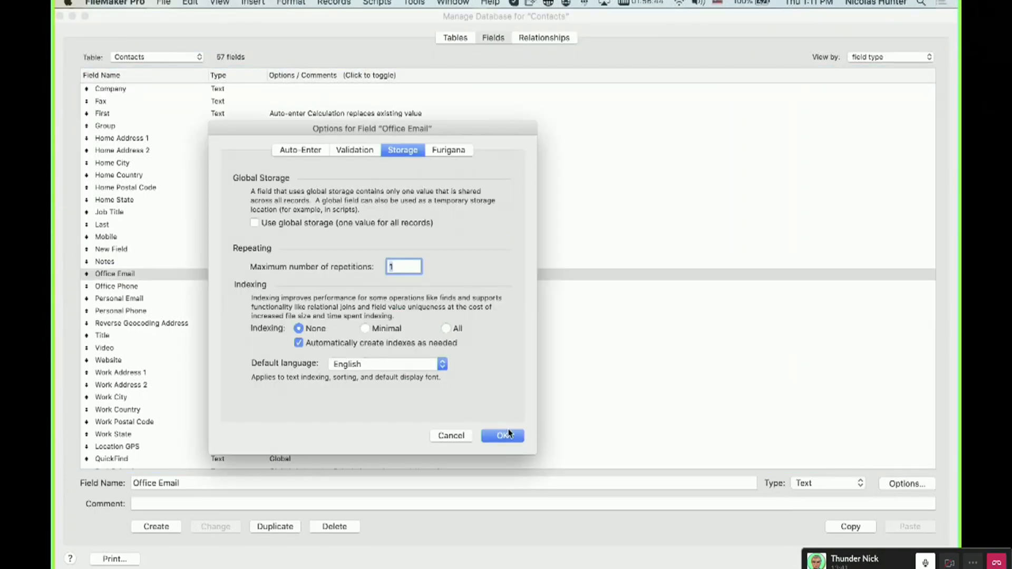
pyautogui.click(503, 436)
# Turn off indexing for the Office Phone and Personal Email fields.
pyautogui.click(267, 286)
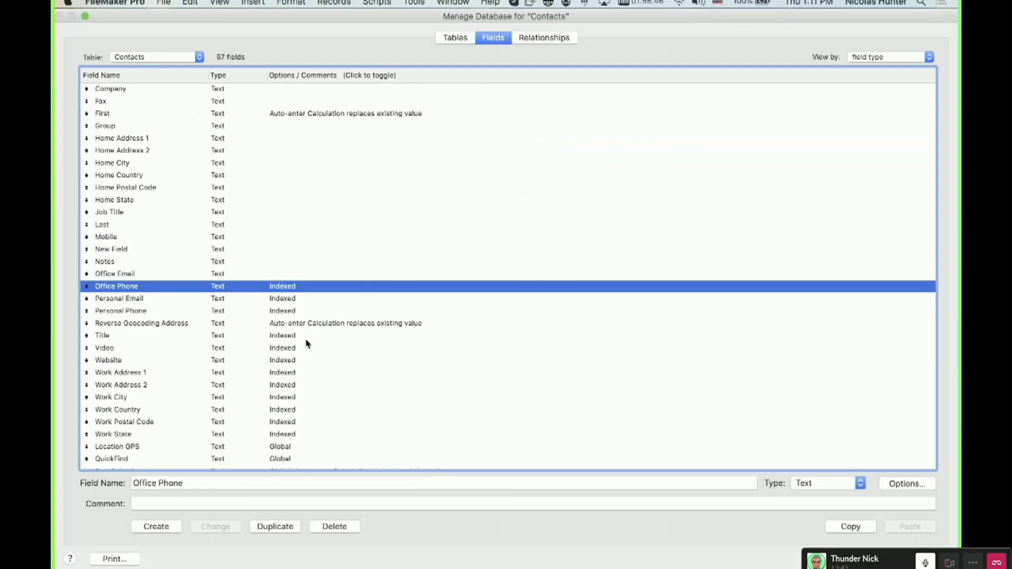
pyautogui.press('super+o')
pyautogui.click(298, 329)
pyautogui.press('Return')
pyautogui.click(261, 298)
pyautogui.press('super+o')
pyautogui.click(298, 328)
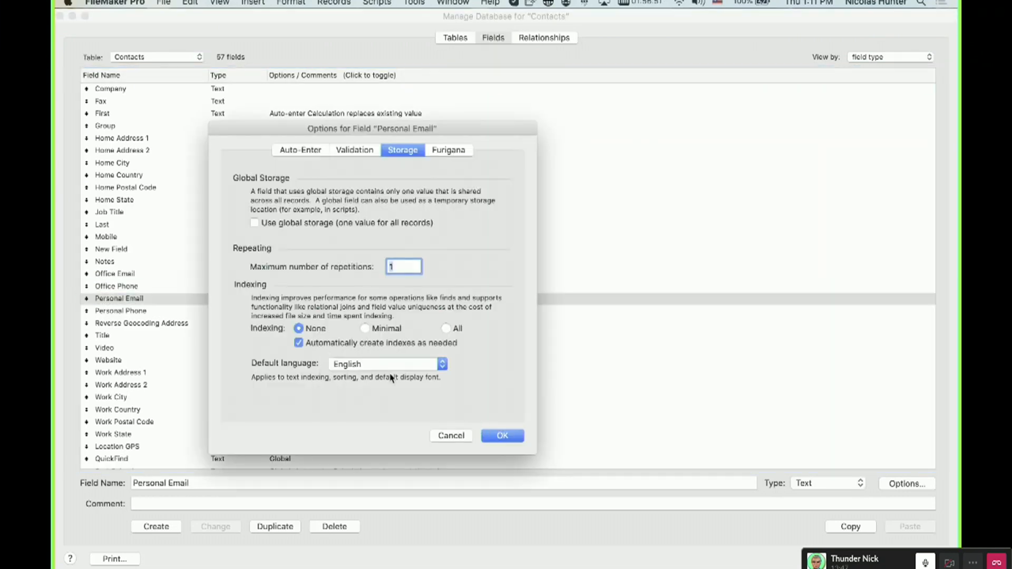
pyautogui.press('Return')
# Turn off indexing for the Personal Phone and Reverse Geocoding Address fields.
pyautogui.click(309, 313)
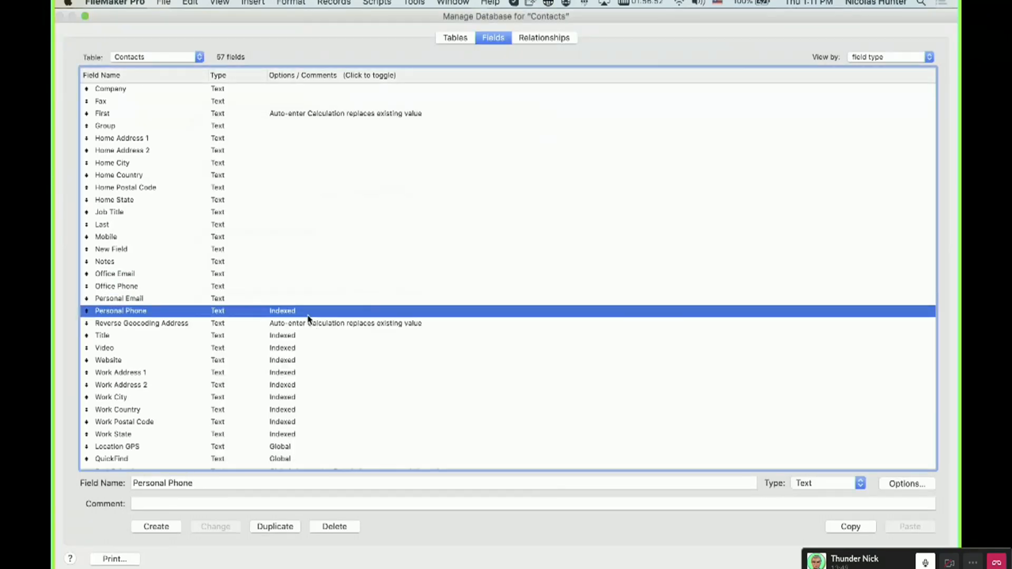
pyautogui.press('super+o')
pyautogui.click(298, 328)
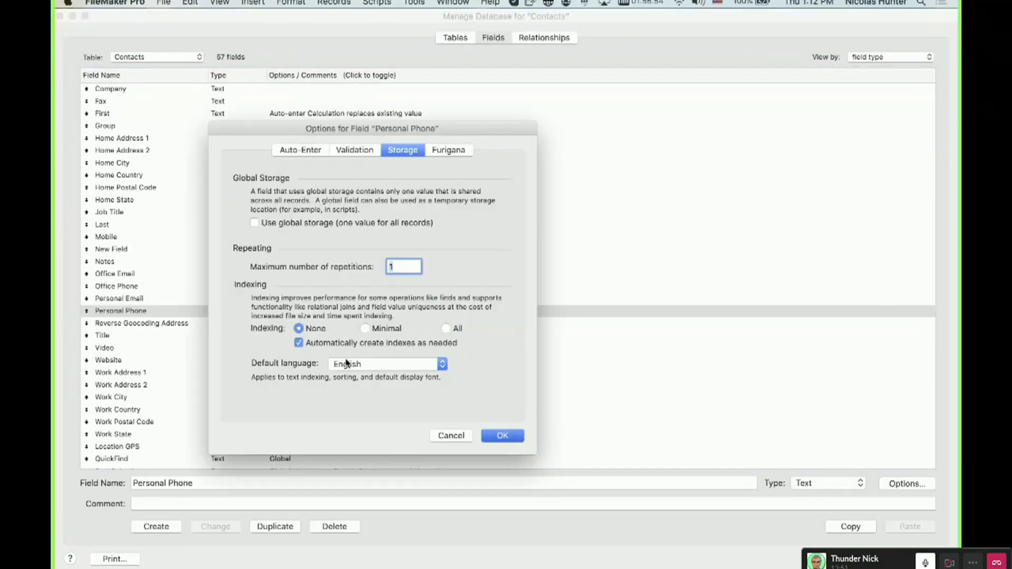
pyautogui.press('Return')
pyautogui.click(295, 324)
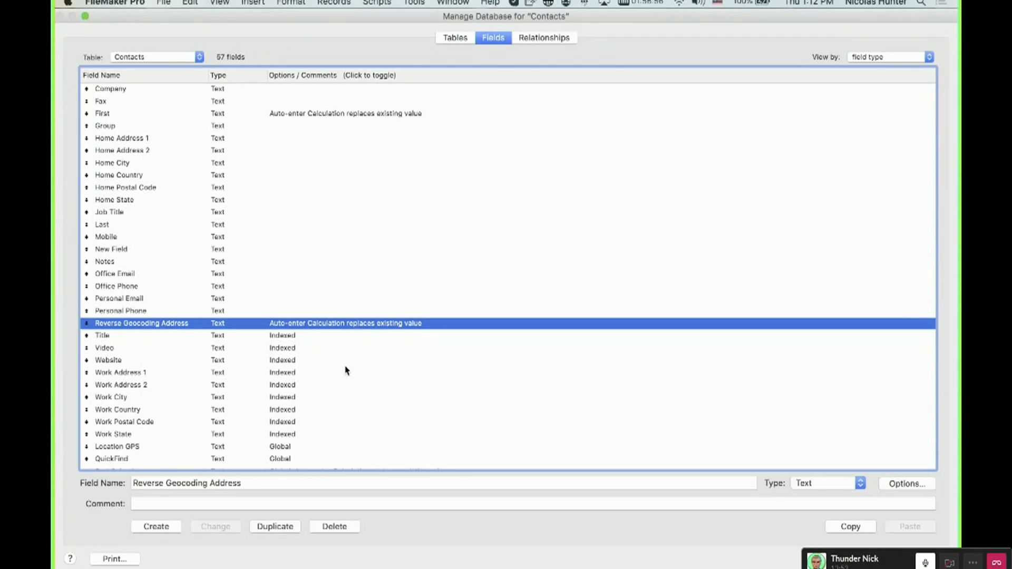
pyautogui.press('super+o')
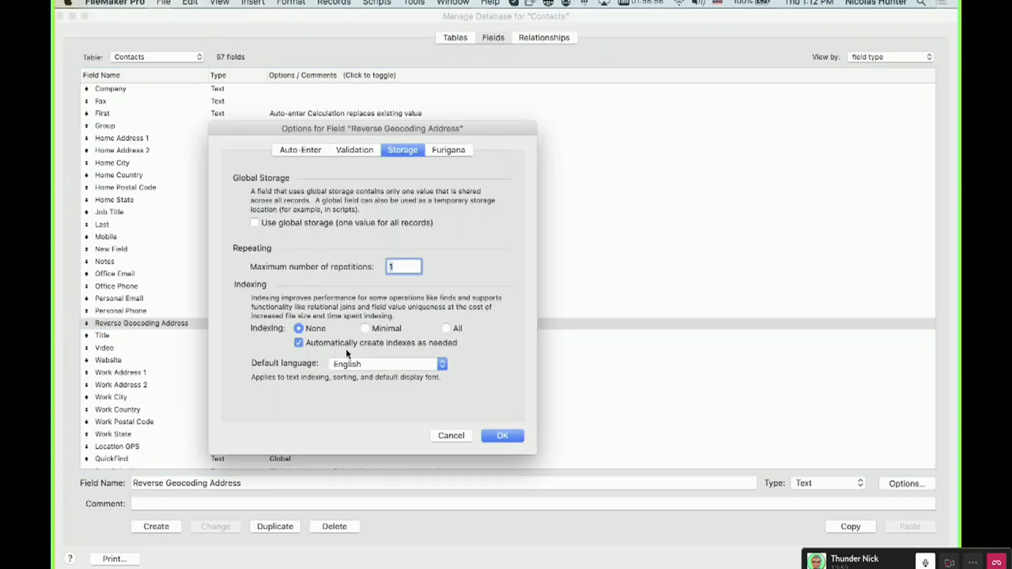
pyautogui.press('Return')
# Set indexing to None for the Title and Video fields.
pyautogui.click(290, 336)
pyautogui.press('super+o')
pyautogui.click(298, 329)
pyautogui.click(510, 437)
pyautogui.click(289, 349)
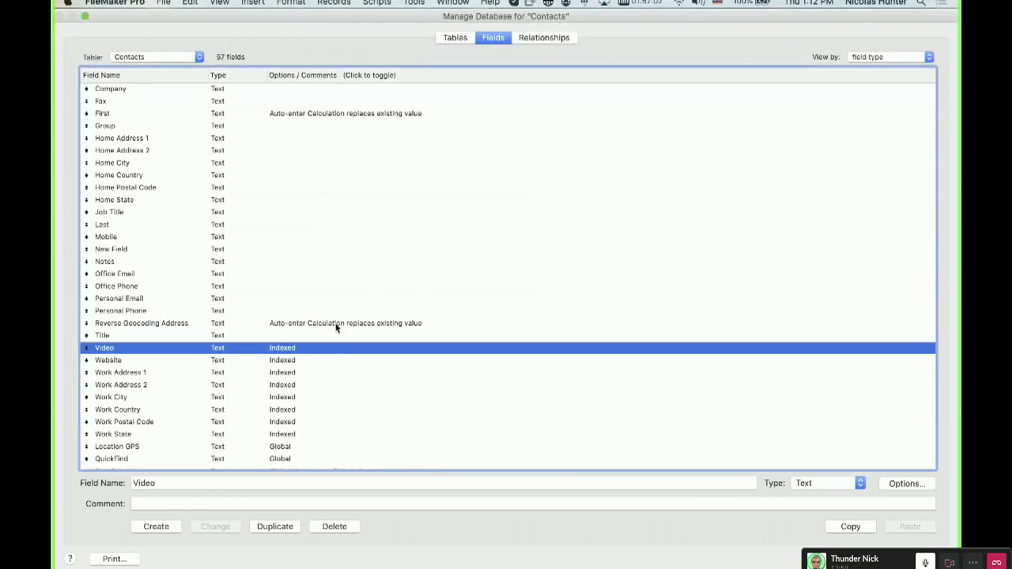
pyautogui.press('super+o')
pyautogui.click(369, 328)
pyautogui.click(510, 438)
# Set indexing to None for the Website and Work Address 1 fields.
pyautogui.click(295, 362)
pyautogui.press('super+o')
pyautogui.click(298, 328)
pyautogui.press('Return')
pyautogui.click(309, 375)
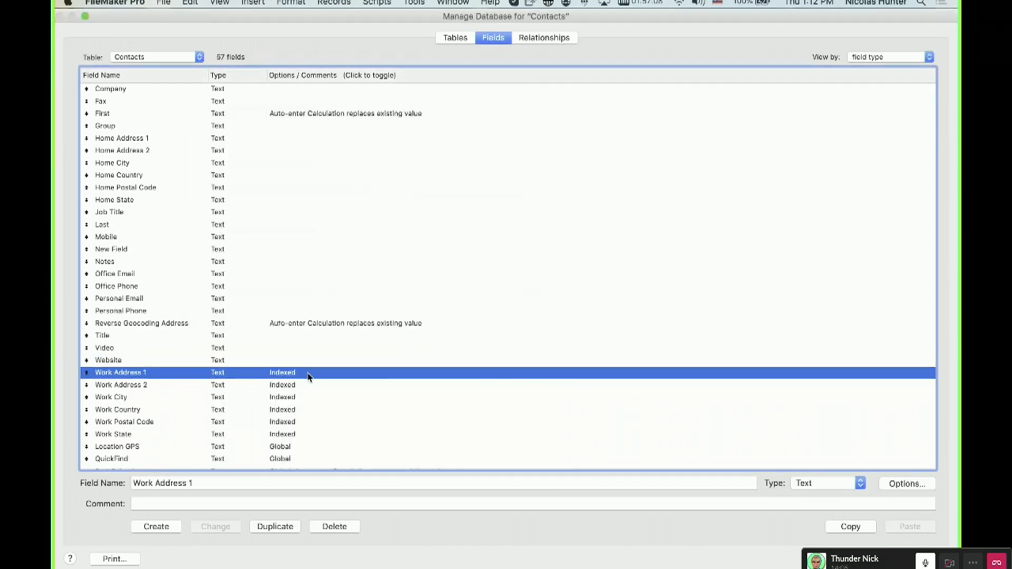
pyautogui.press('super+o')
pyautogui.click(300, 329)
pyautogui.press('Return')
# Turn off indexing for the Work Address 2 and Work City fields.
pyautogui.click(258, 386)
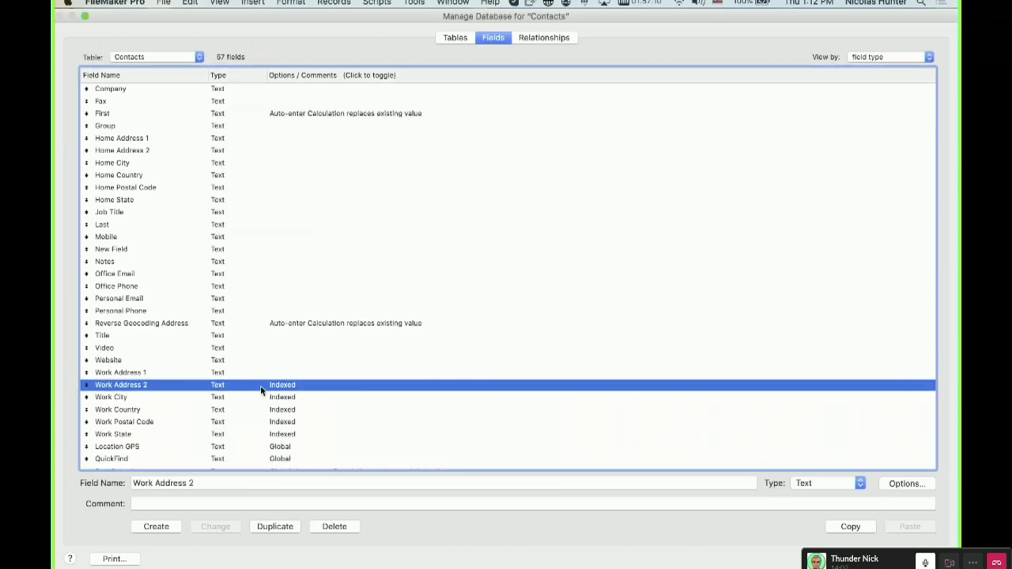
pyautogui.press('super+o')
pyautogui.click(299, 328)
pyautogui.click(500, 436)
pyautogui.click(212, 398)
pyautogui.press('super+o')
pyautogui.click(298, 328)
pyautogui.press('Return')
# Turn off indexing for the Work Country and Work Postal Code fields.
pyautogui.click(257, 411)
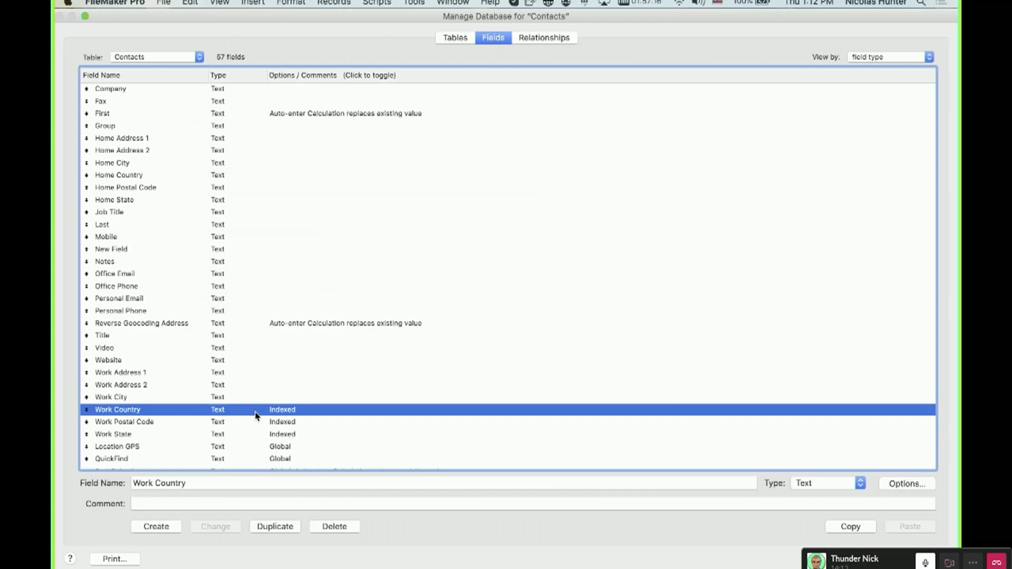
pyautogui.press('super+o')
pyautogui.click(299, 329)
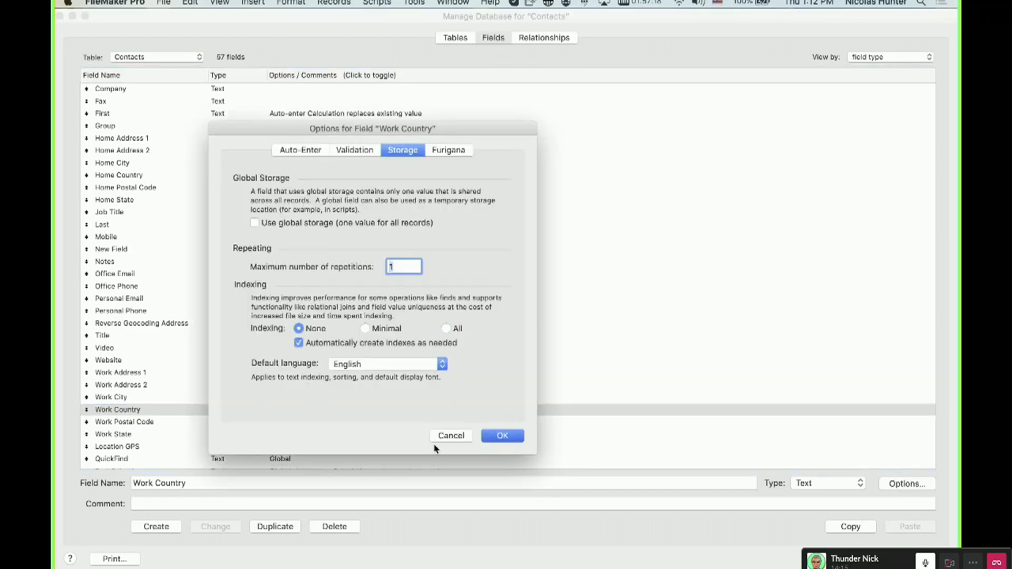
pyautogui.press('Return')
pyautogui.click(241, 424)
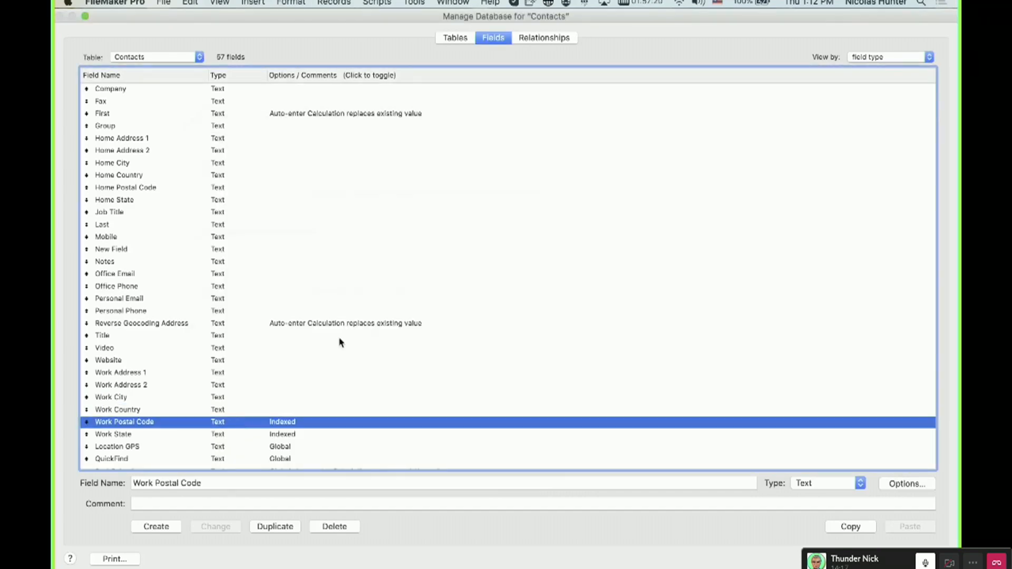
pyautogui.press('super+o')
pyautogui.click(299, 328)
pyautogui.press('Return')
# Set indexing to None for the Work State field.
pyautogui.click(259, 436)
pyautogui.press('super+o')
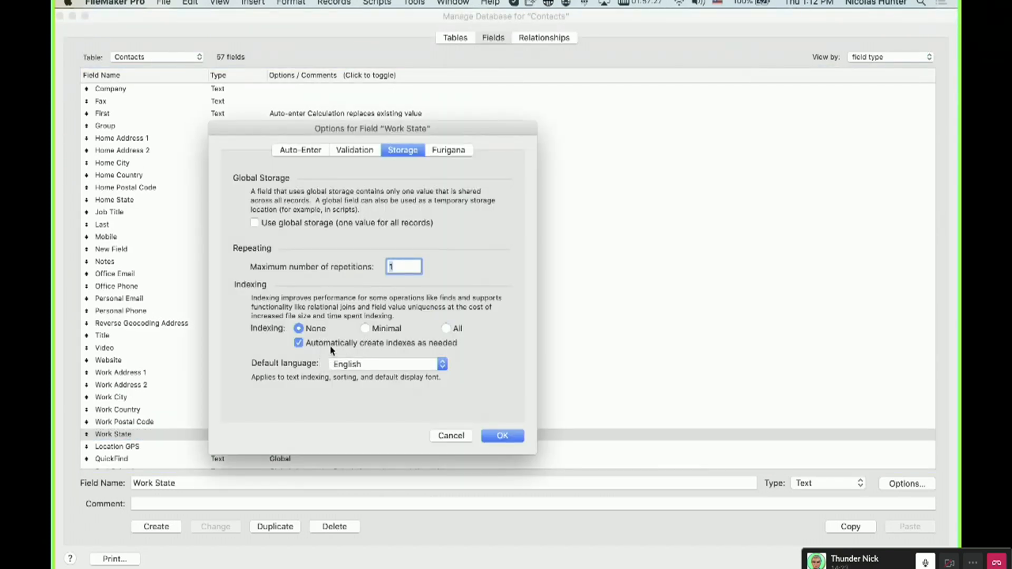
pyautogui.click(502, 435)
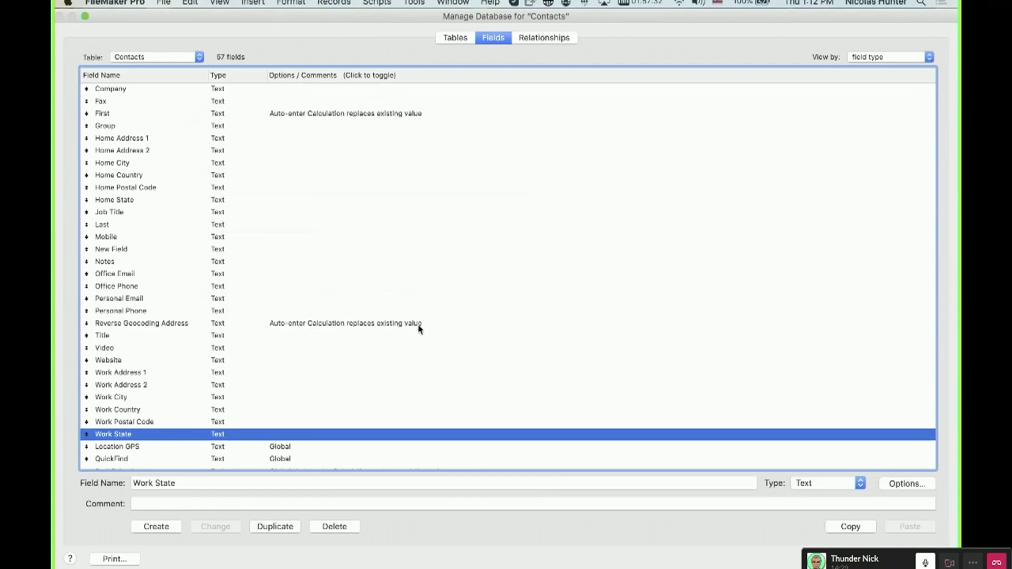
# Set indexing to None for the CONTACT ID MATCHING FIELD number field in its storage options.
pyautogui.scroll(-5, 574, 399)
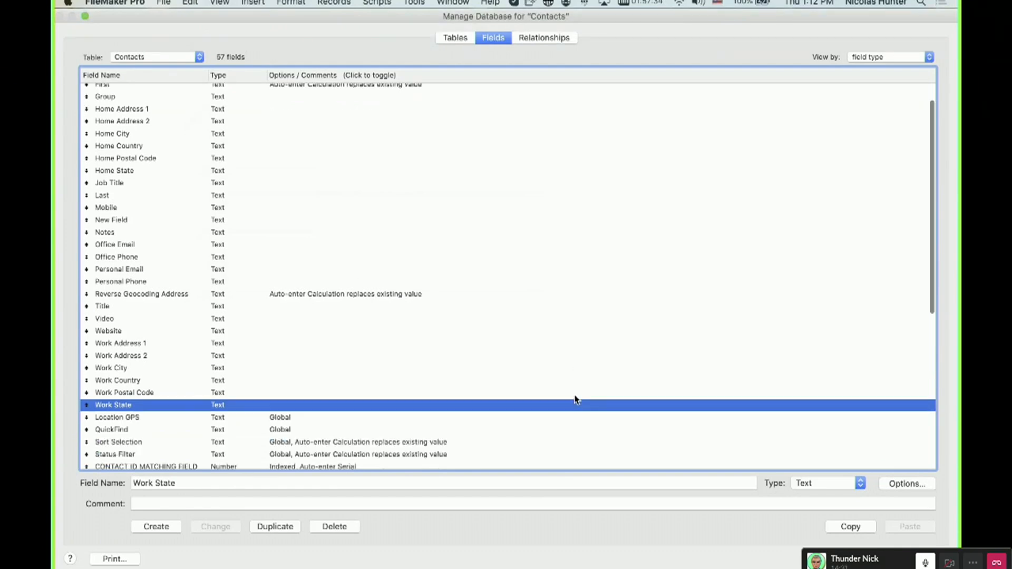
pyautogui.scroll(4, 574, 398)
pyautogui.scroll(-5, 534, 398)
pyautogui.doubleClick(311, 330)
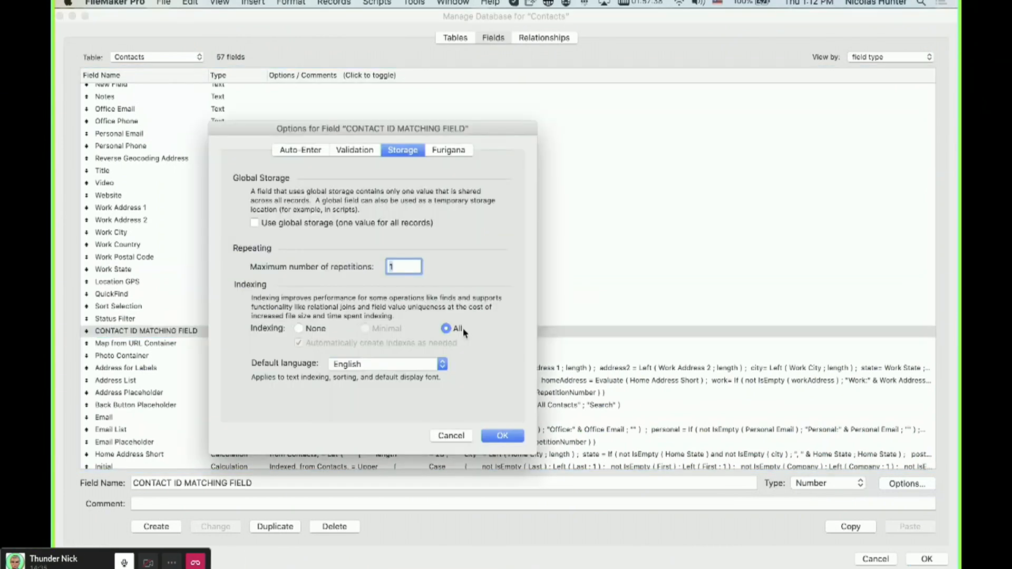
pyautogui.click(438, 436)
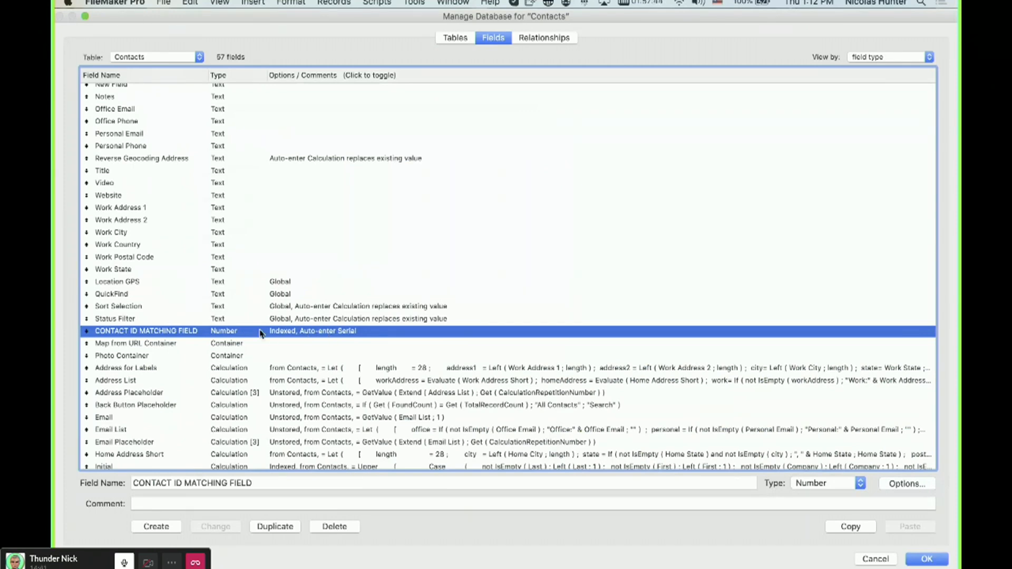
pyautogui.doubleClick(264, 331)
pyautogui.click(309, 330)
pyautogui.click(522, 437)
pyautogui.doubleClick(277, 334)
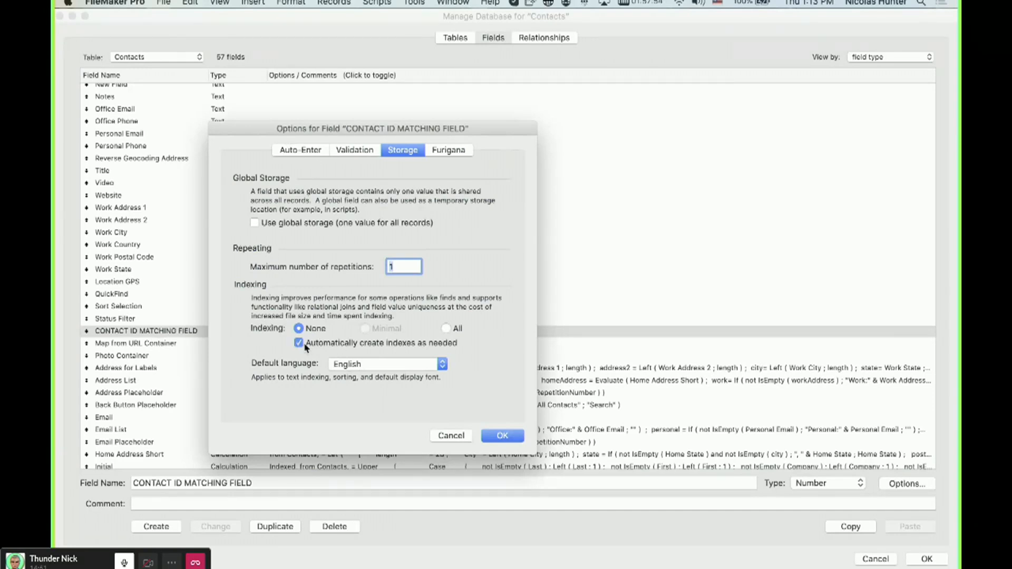
pyautogui.click(501, 435)
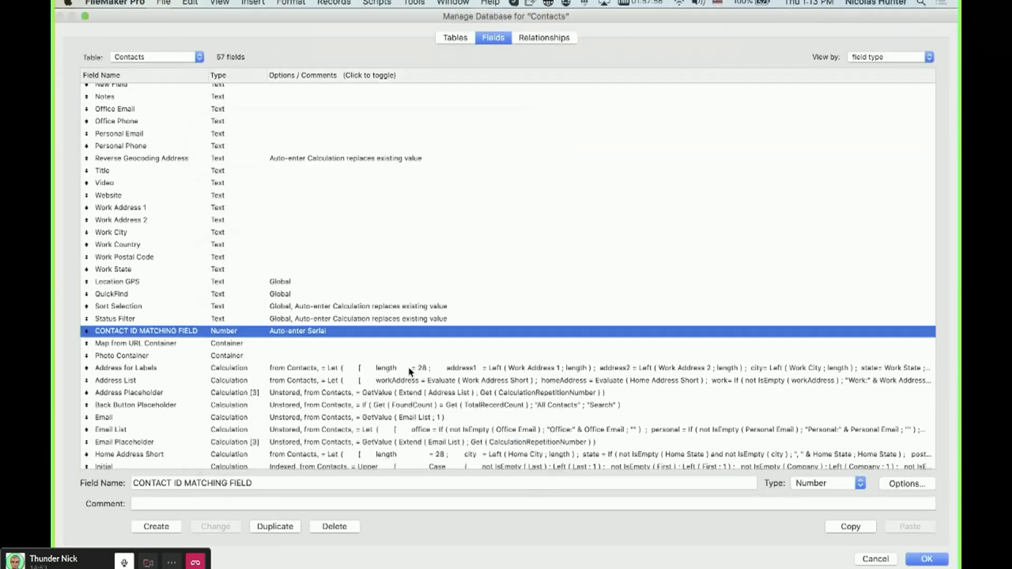
# Change the Contacts to Contacts 2 relationship to match CONTACT ID MATCHING FIELD on both sides, then close the database manager.
pyautogui.click(551, 37)
pyautogui.doubleClick(240, 120)
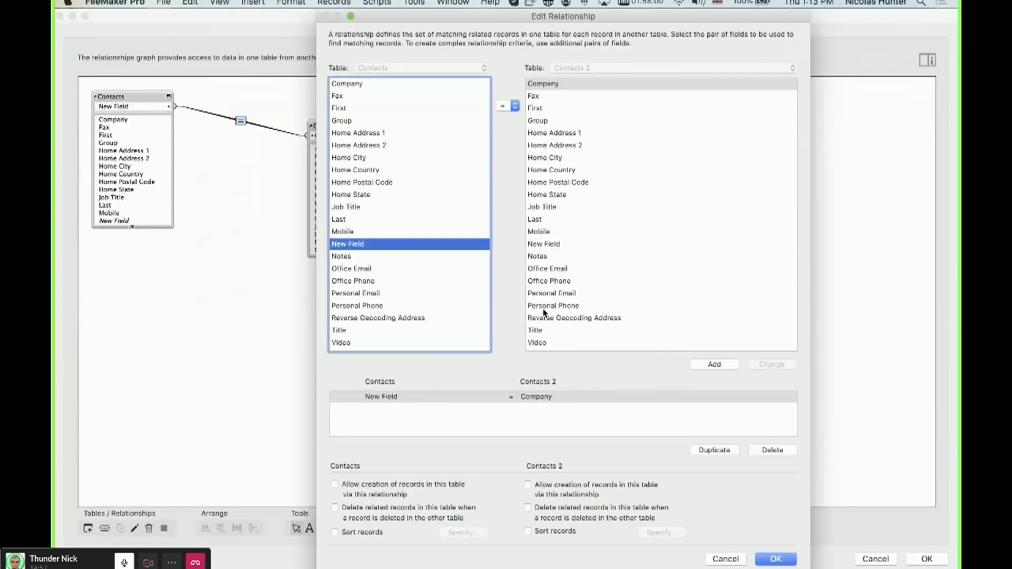
pyautogui.click(413, 109)
pyautogui.press('m')
pyautogui.scroll(-10, 408, 159)
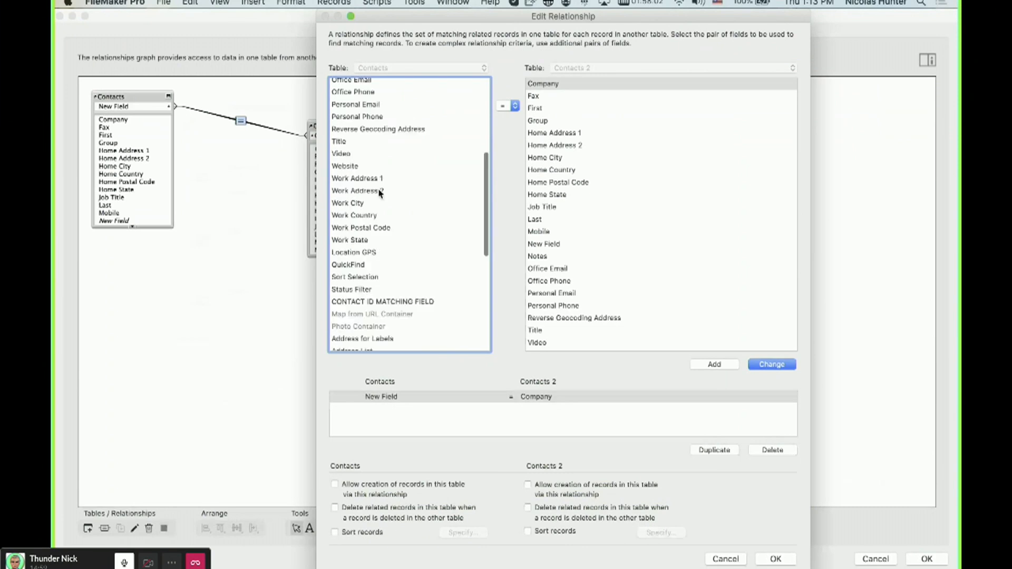
pyautogui.click(393, 151)
pyautogui.press('Tab')
pyautogui.write('con')
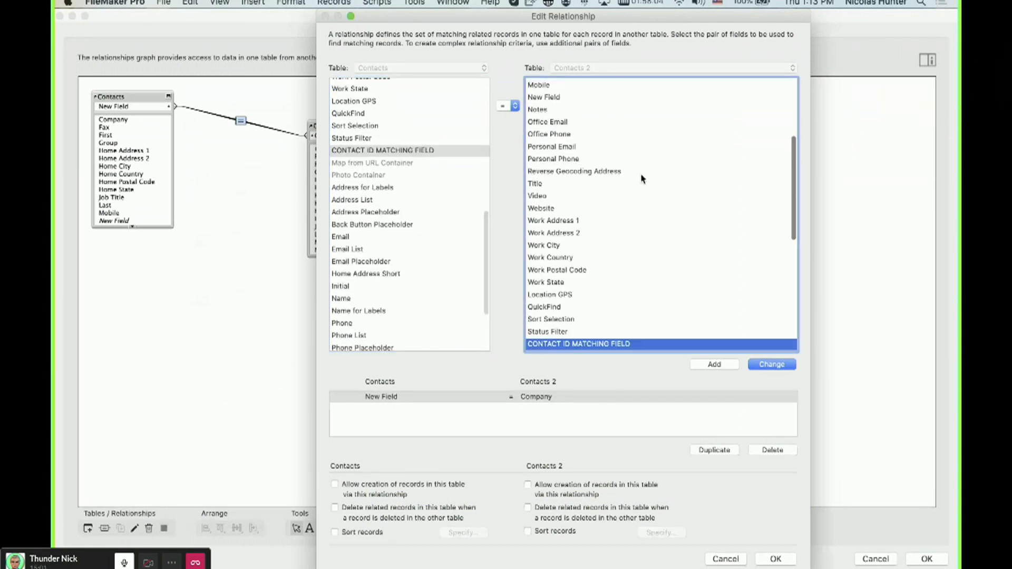
pyautogui.click(772, 364)
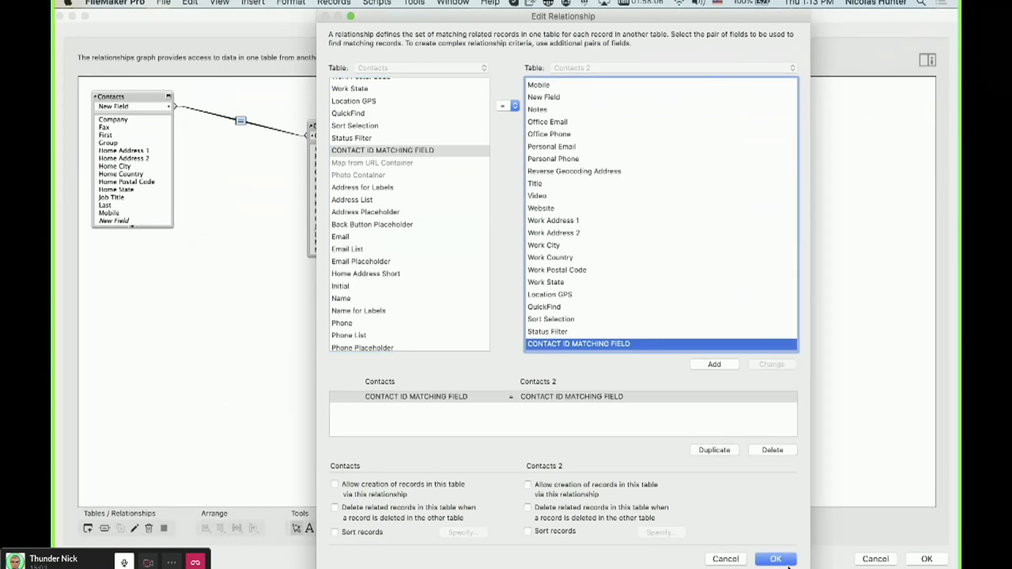
pyautogui.click(785, 561)
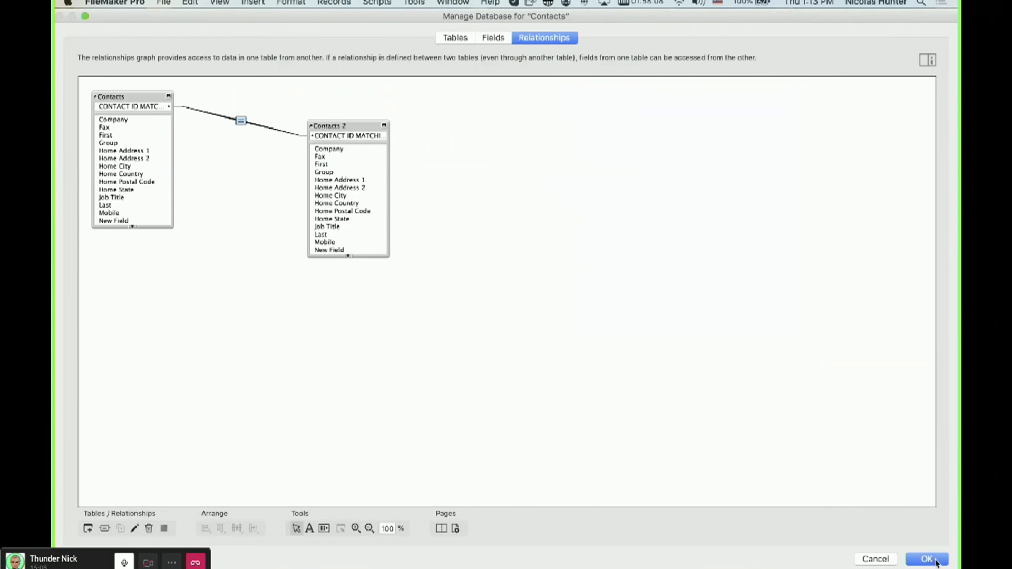
pyautogui.click(935, 563)
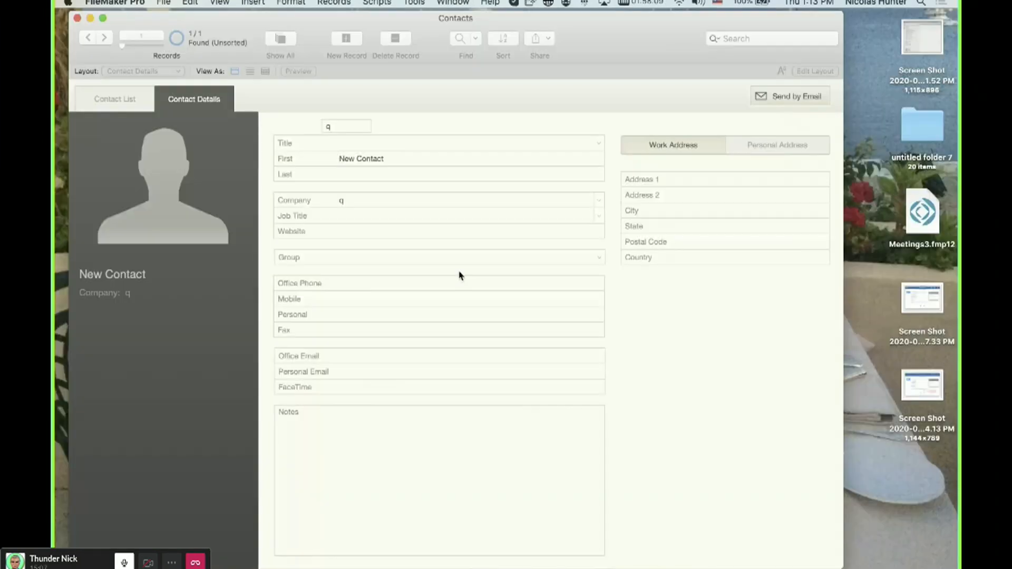
pyautogui.press('super+shift+d')
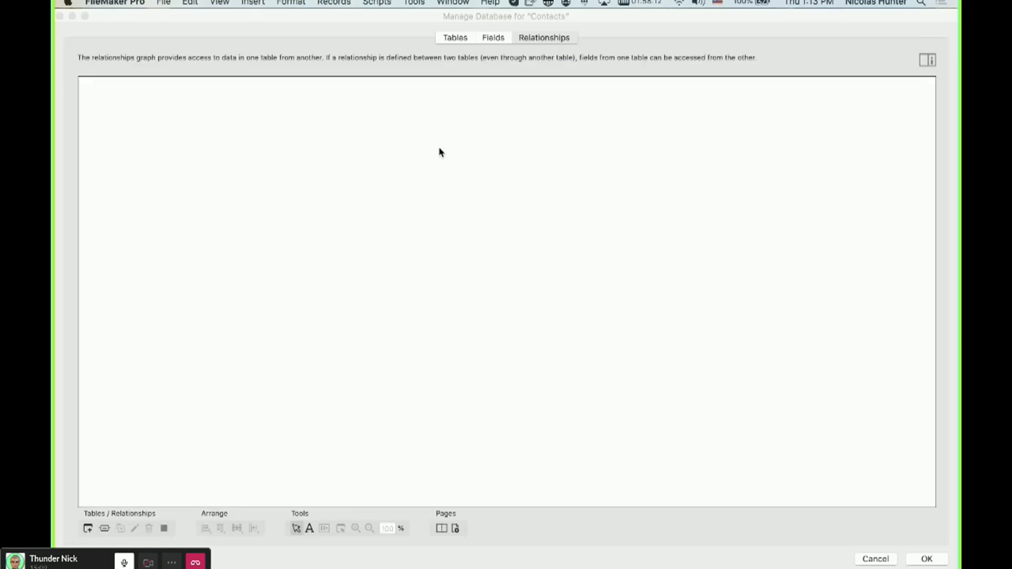
pyautogui.click(491, 39)
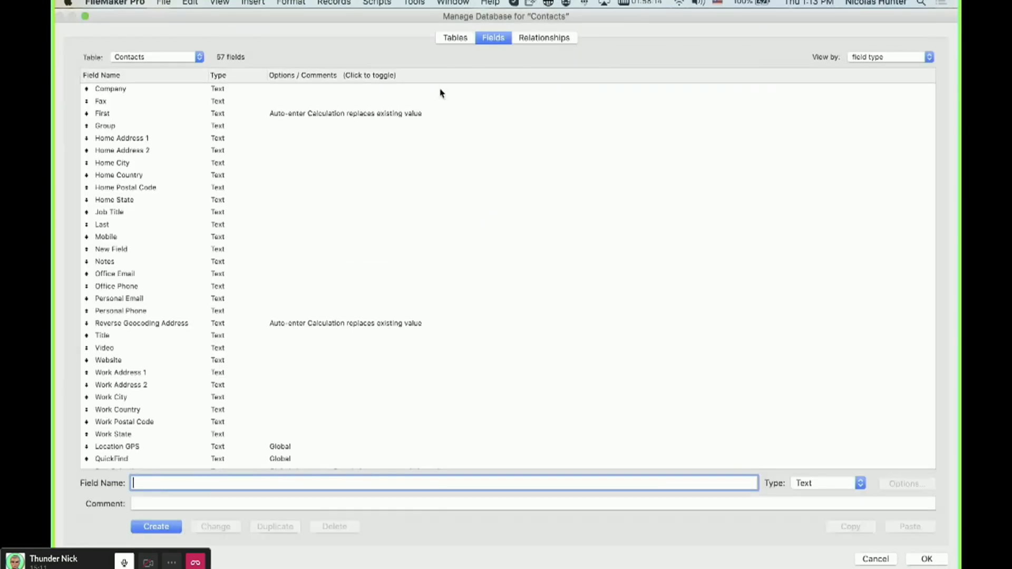
pyautogui.scroll(-5, 375, 152)
pyautogui.scroll(5, 378, 169)
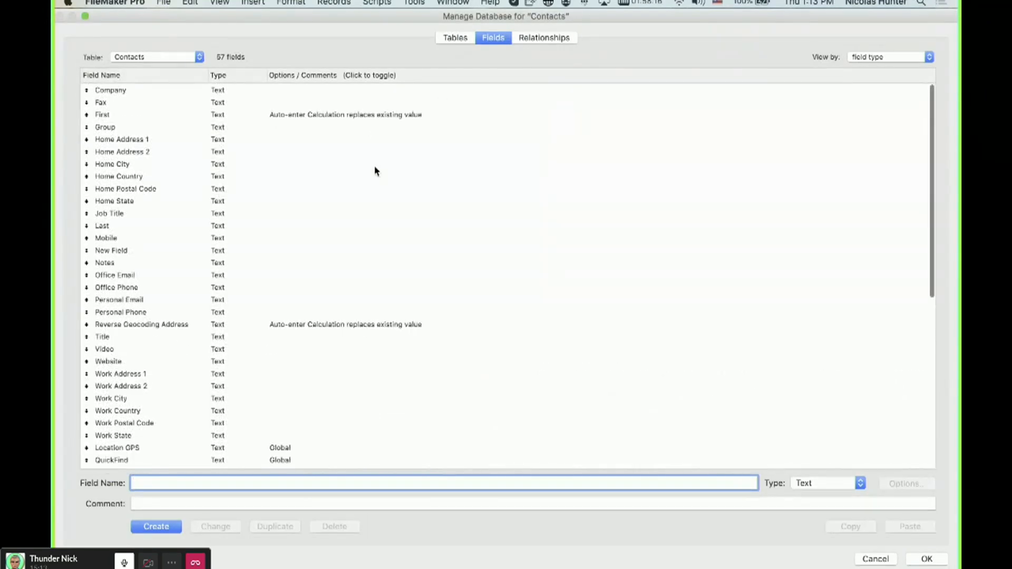
pyautogui.press('Escape')
# Enter a contact's first and last name in the current record.
pyautogui.click(388, 162)
pyautogui.press('super+a')
pyautogui.write('Nic')
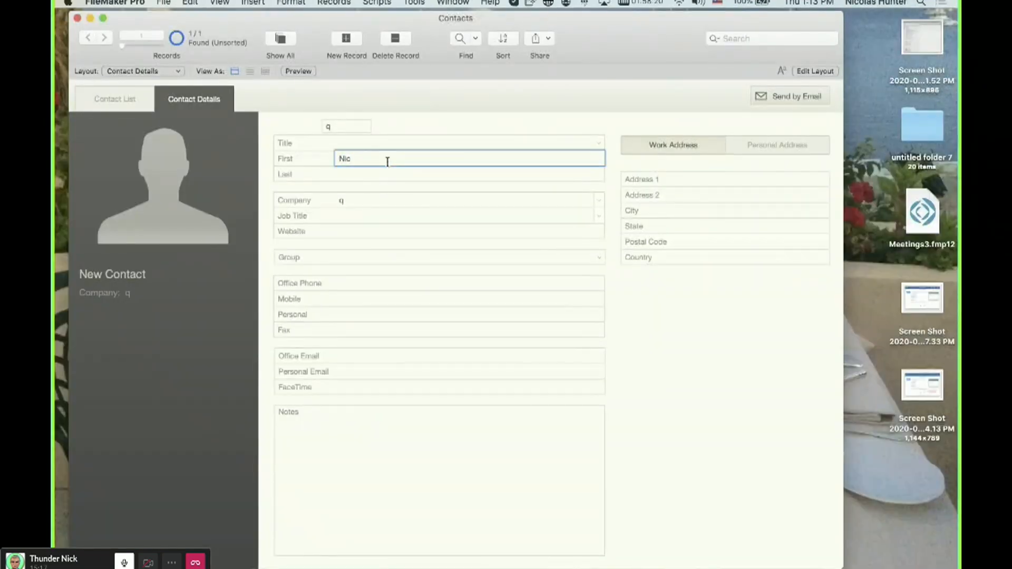
pyautogui.write('k')
pyautogui.press('Tab')
pyautogui.write('Hunter')
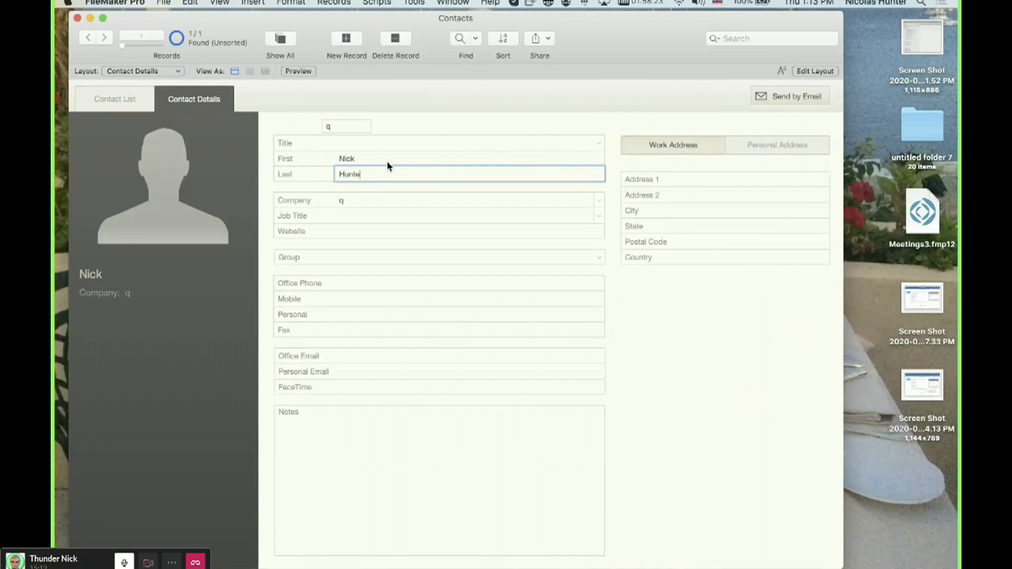
pyautogui.click(422, 136)
# Create a new record and enter a second contact's first and last name.
pyautogui.click(345, 38)
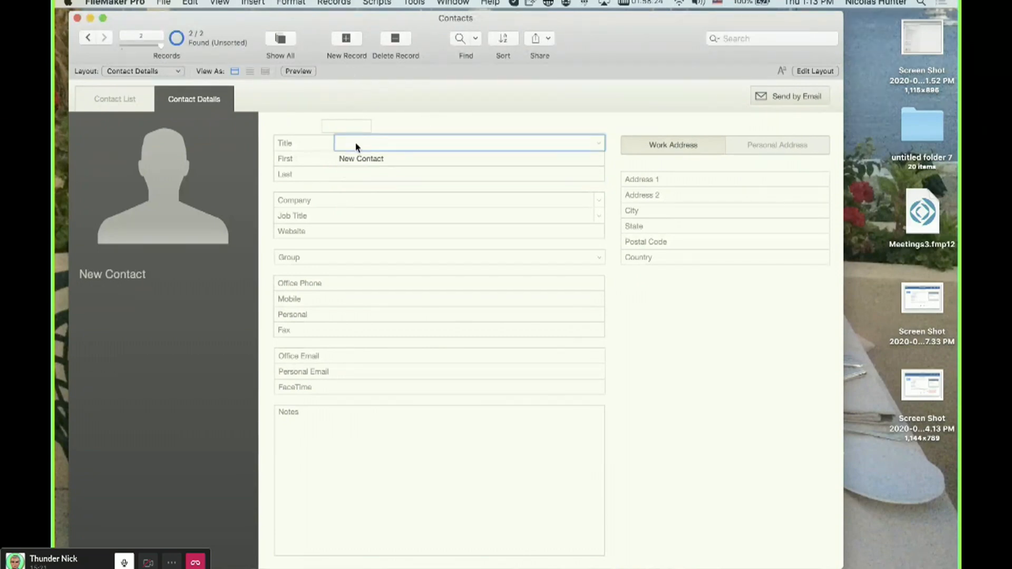
pyautogui.click(362, 156)
pyautogui.tripleClick(362, 157)
pyautogui.write('Rick')
pyautogui.press('Tab')
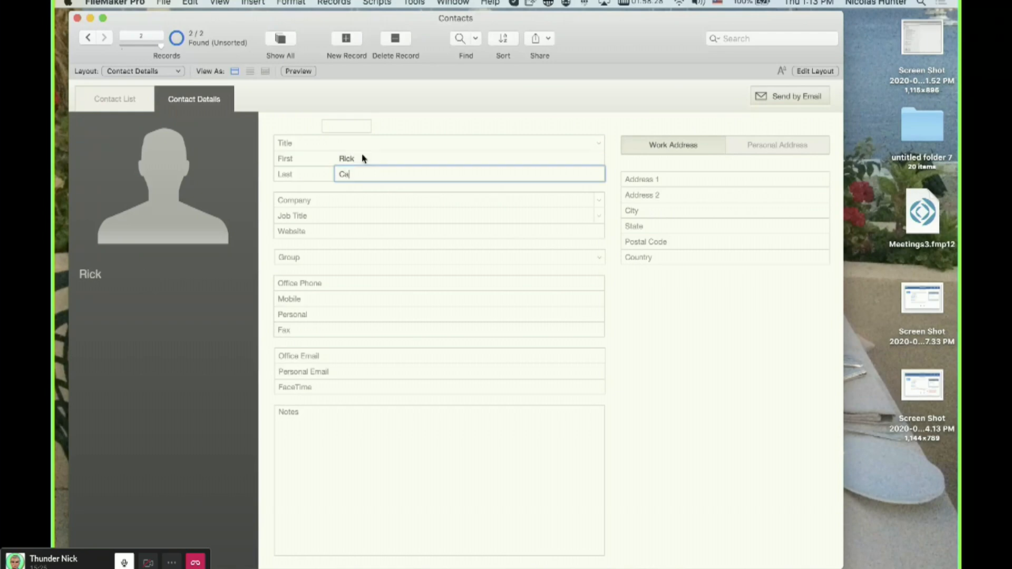
pyautogui.write('Carlton')
pyautogui.click(433, 125)
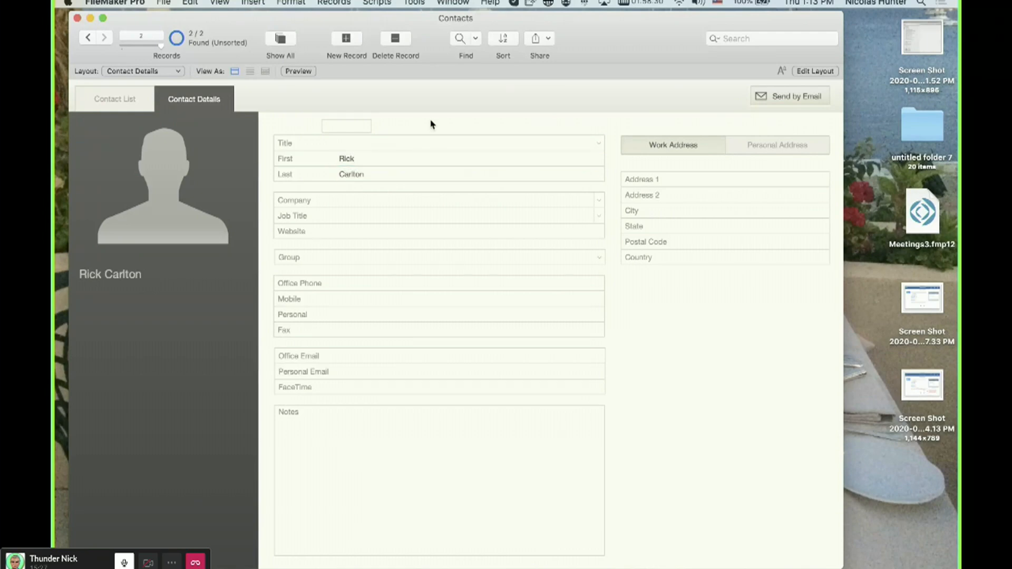
# Set indexing to None for the Last field and turn off automatic index creation.
pyautogui.tripleClick(368, 158)
pyautogui.click(436, 101)
pyautogui.press('super+shift+d')
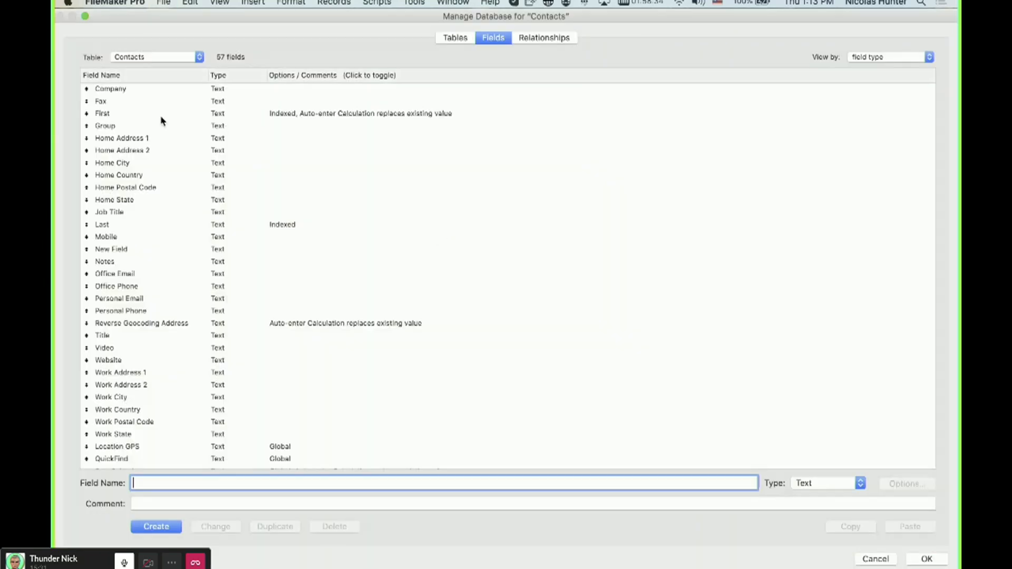
pyautogui.click(323, 113)
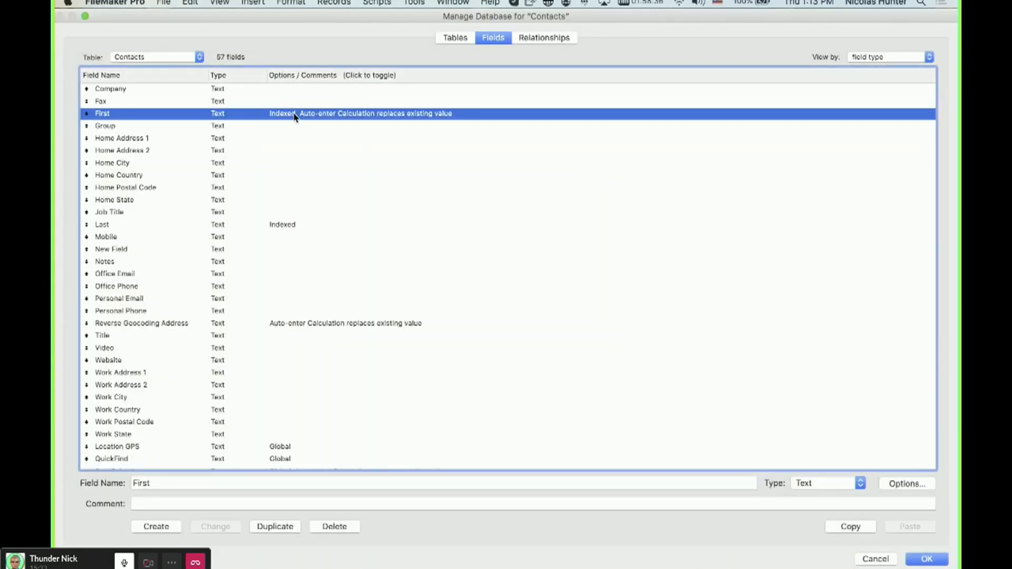
pyautogui.keyDown('super'); pyautogui.click(182, 227); pyautogui.keyUp('super')
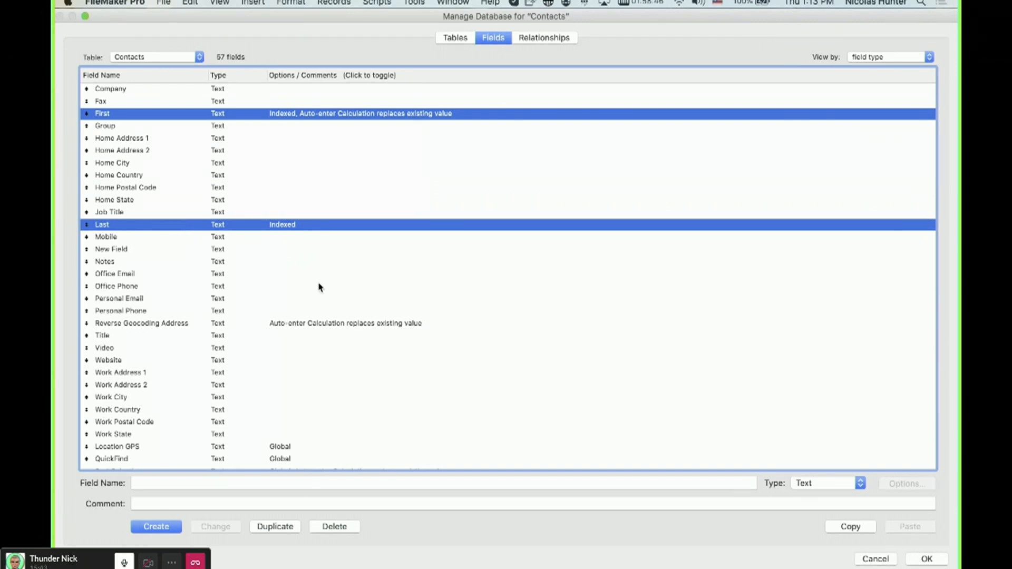
pyautogui.click(334, 253)
pyautogui.click(294, 226)
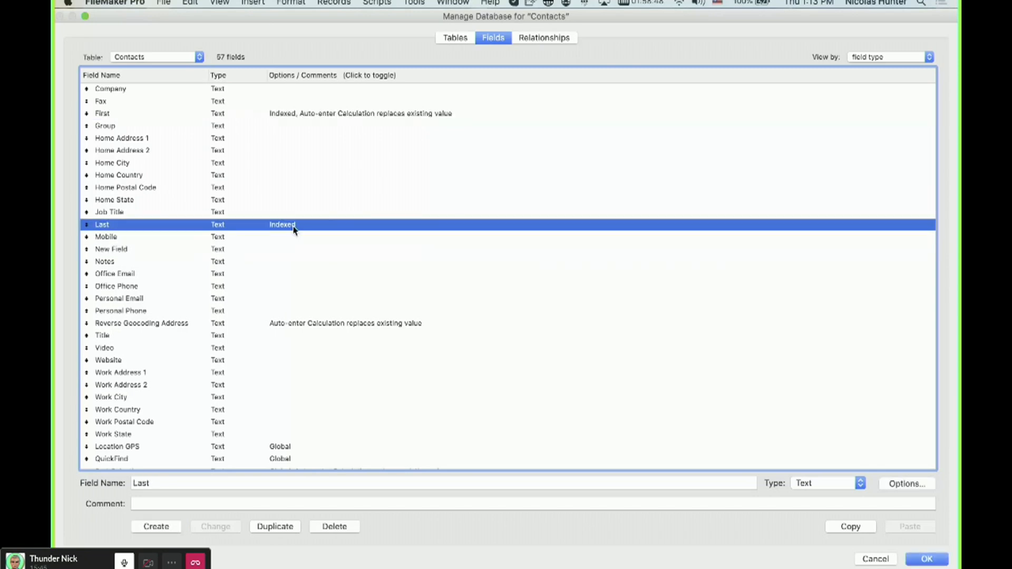
pyautogui.doubleClick(294, 226)
pyautogui.click(306, 329)
pyautogui.click(375, 343)
pyautogui.press('Return')
# Set indexing to None for the First field and close the database manager.
pyautogui.click(293, 114)
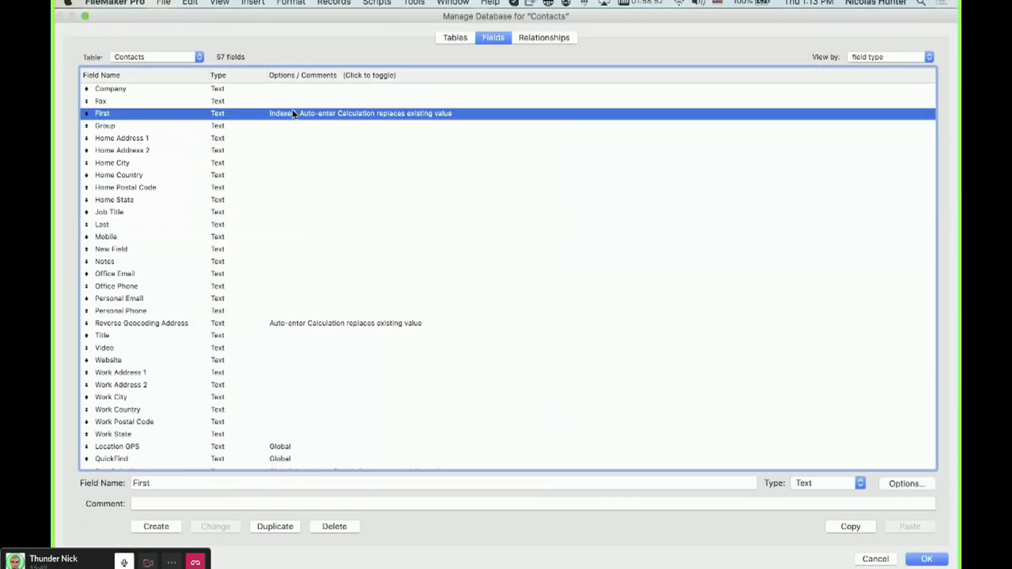
pyautogui.click(298, 328)
pyautogui.click(508, 437)
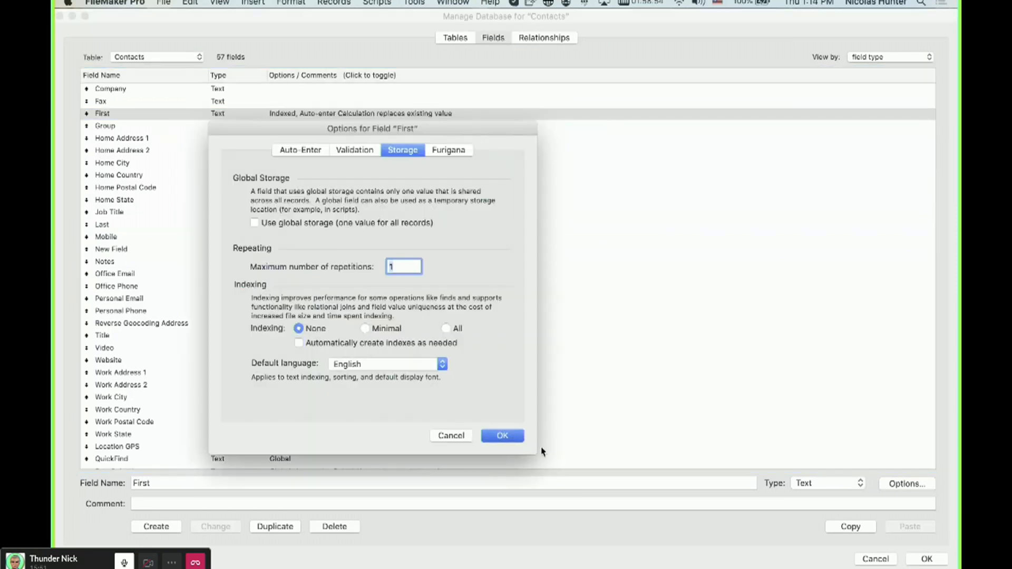
pyautogui.click(929, 563)
# Show all records in the Contacts file.
pyautogui.click(370, 160)
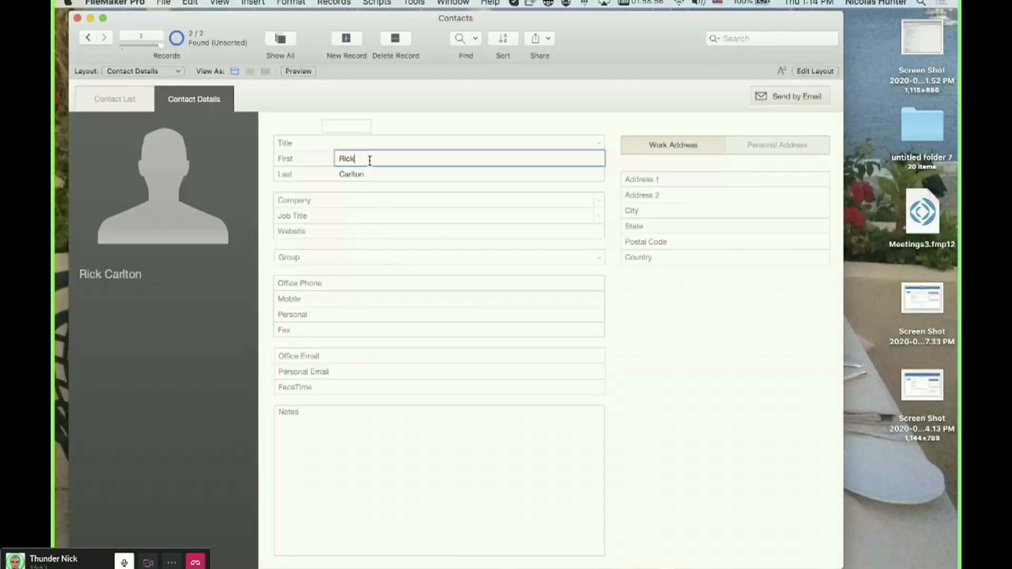
pyautogui.tripleClick(370, 161)
pyautogui.click(280, 38)
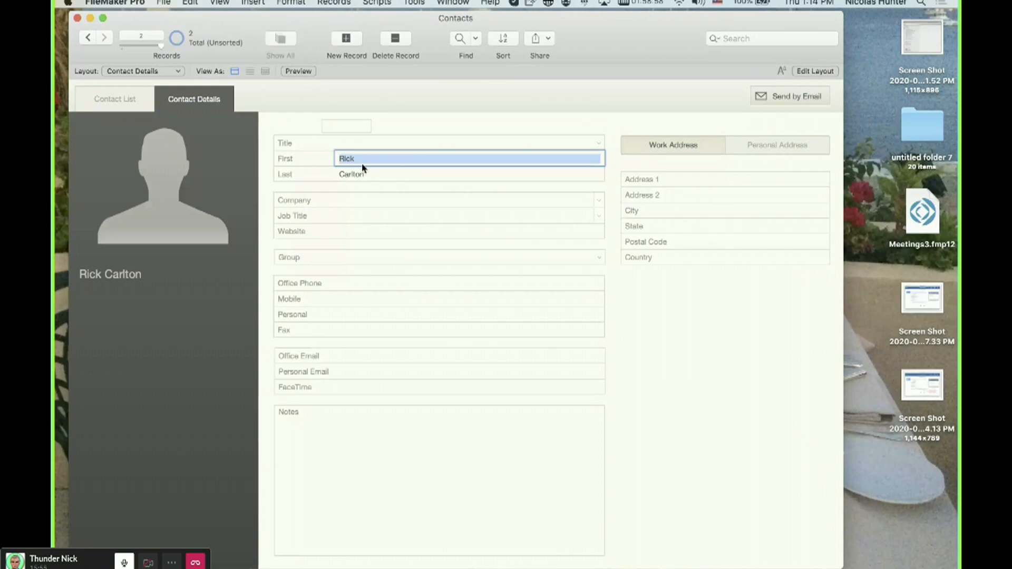
# Create a new record and enter a third contact's first and last name.
pyautogui.click(346, 38)
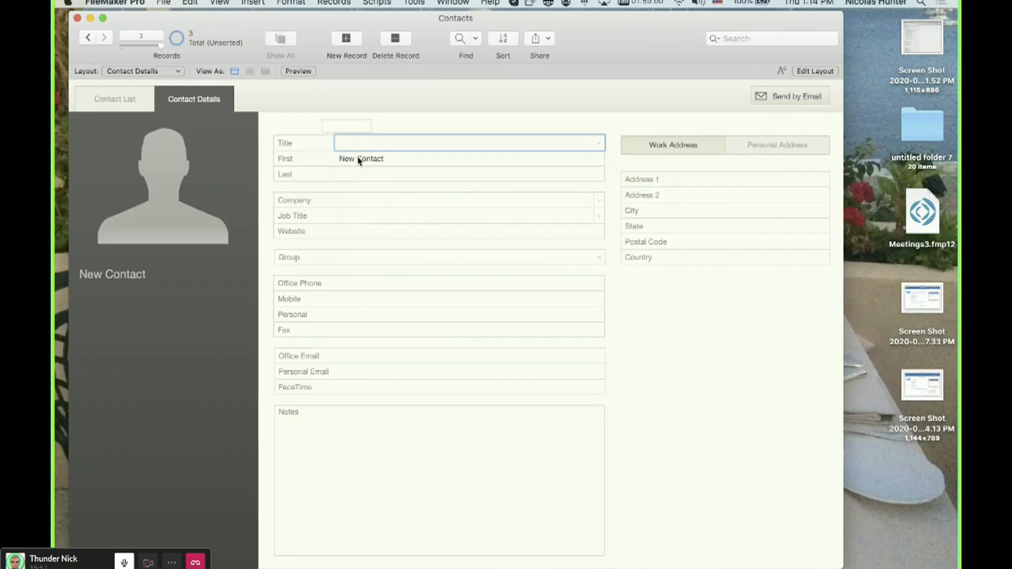
pyautogui.tripleClick(358, 158)
pyautogui.write('Luc')
pyautogui.press('Tab')
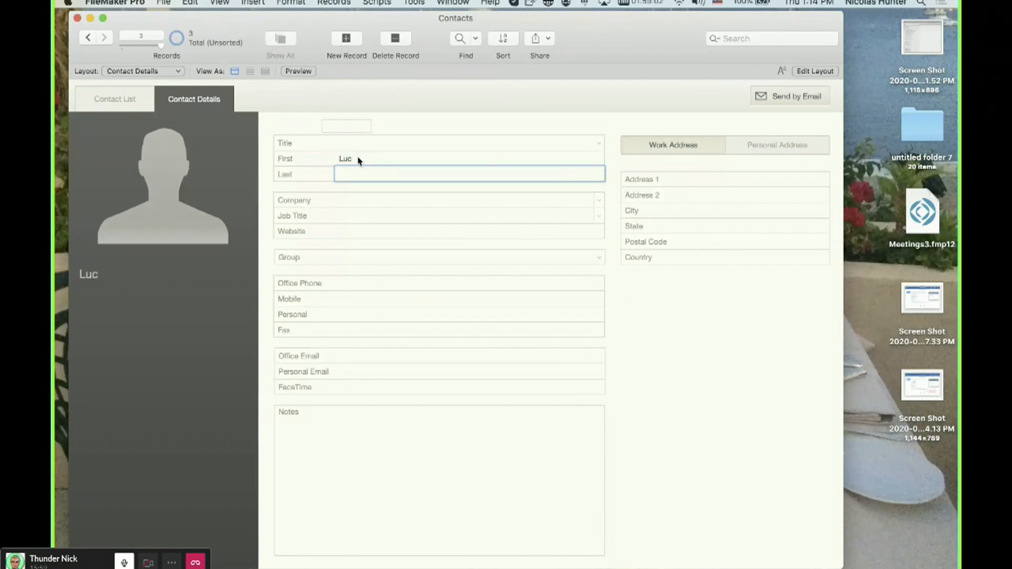
pyautogui.write('Hunter')
pyautogui.click(420, 126)
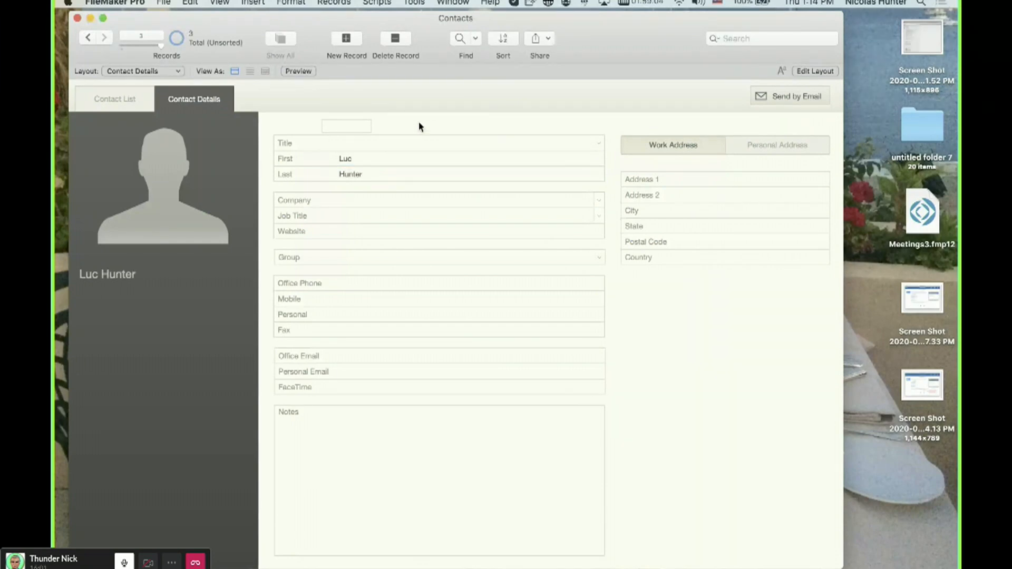
# Inspect the indexing storage options of the First and Last fields.
pyautogui.press('super+shift+d')
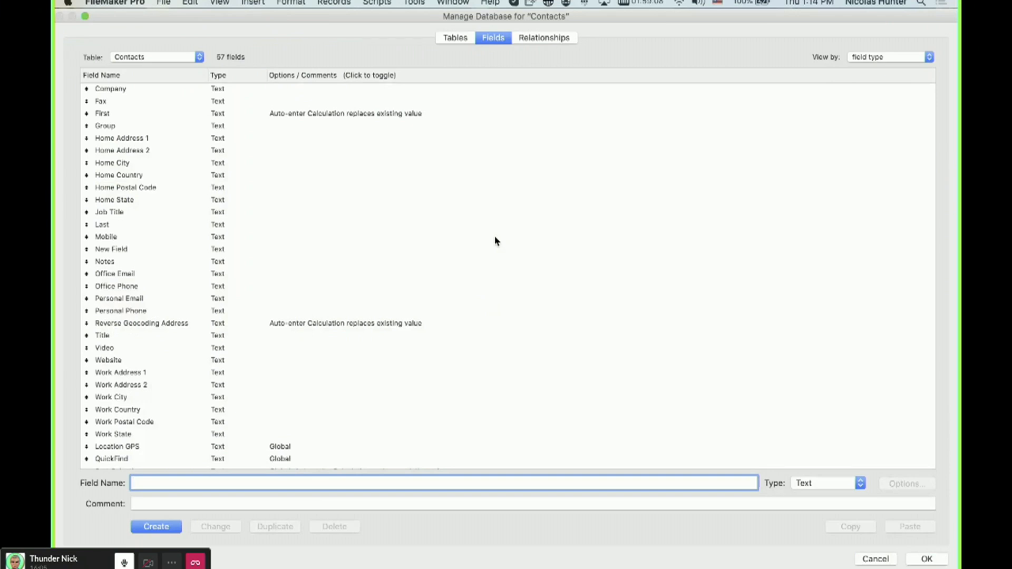
pyautogui.click(188, 120)
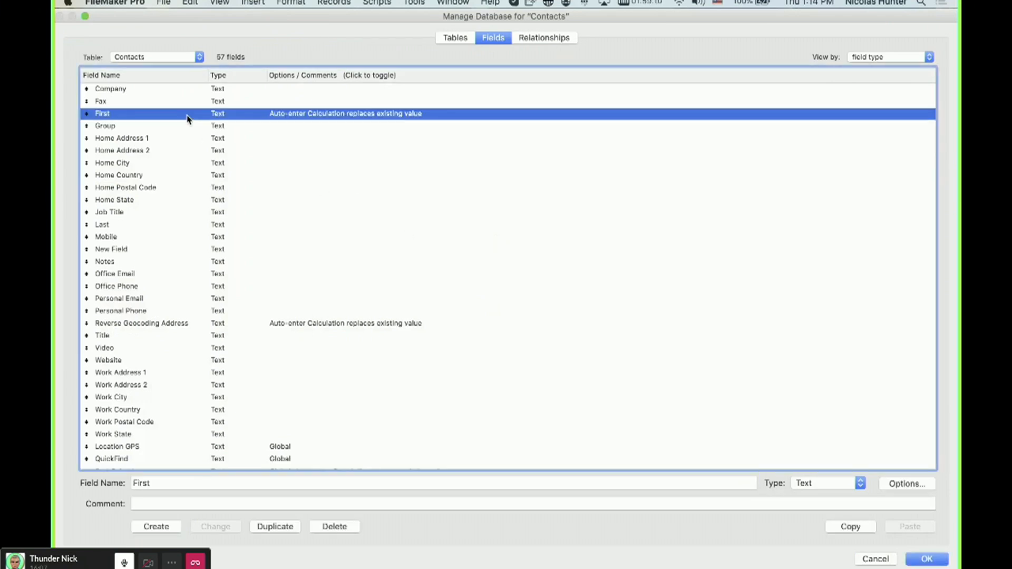
pyautogui.doubleClick(188, 120)
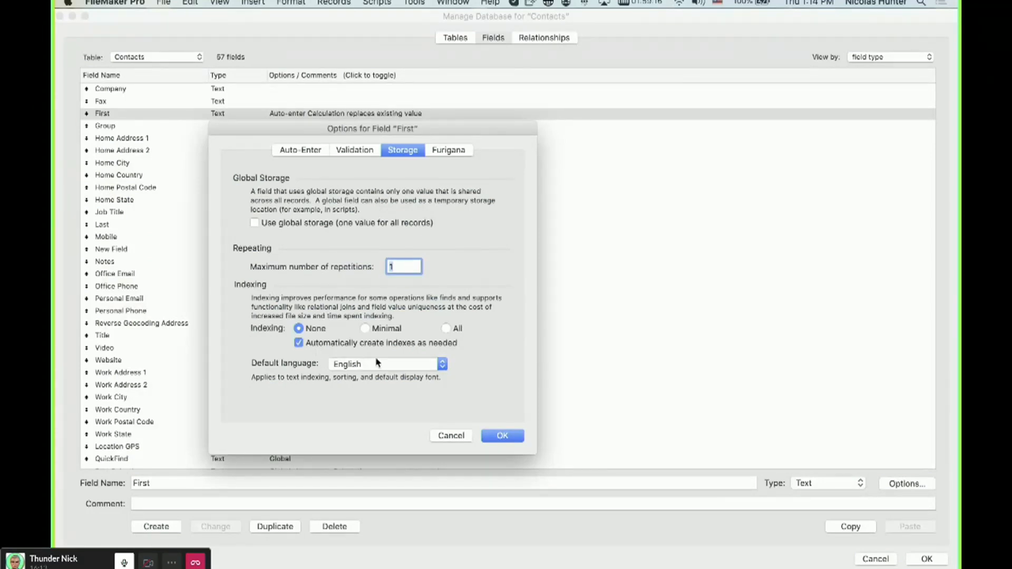
pyautogui.click(511, 437)
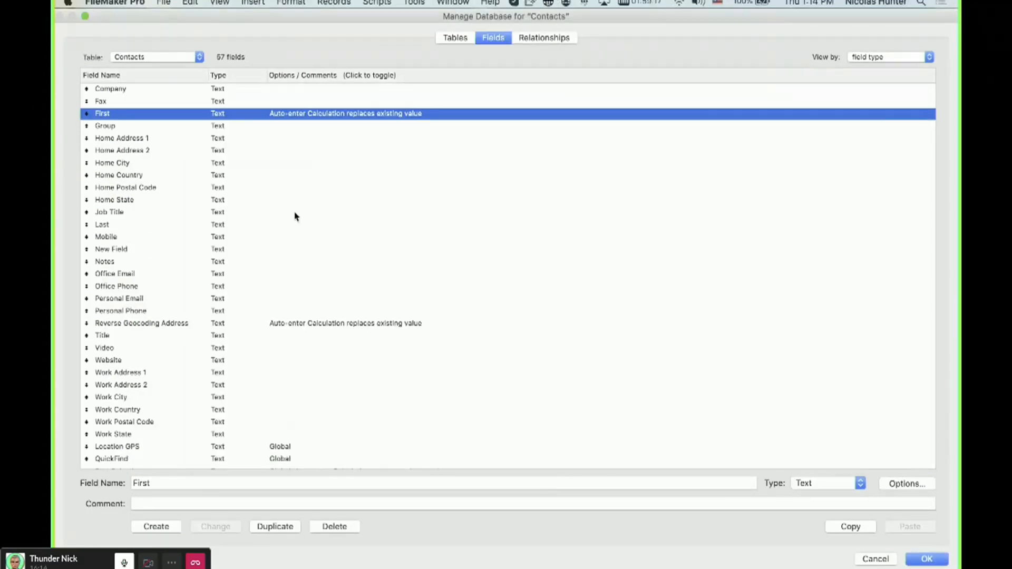
pyautogui.doubleClick(179, 226)
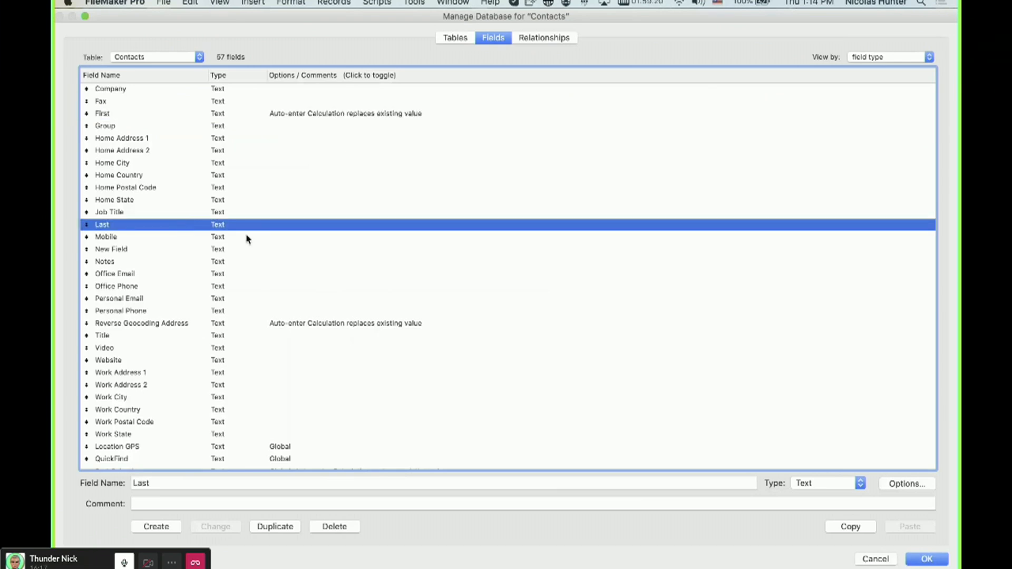
pyautogui.click(515, 435)
pyautogui.moveTo(53, 2)
pyautogui.click(29, 14)
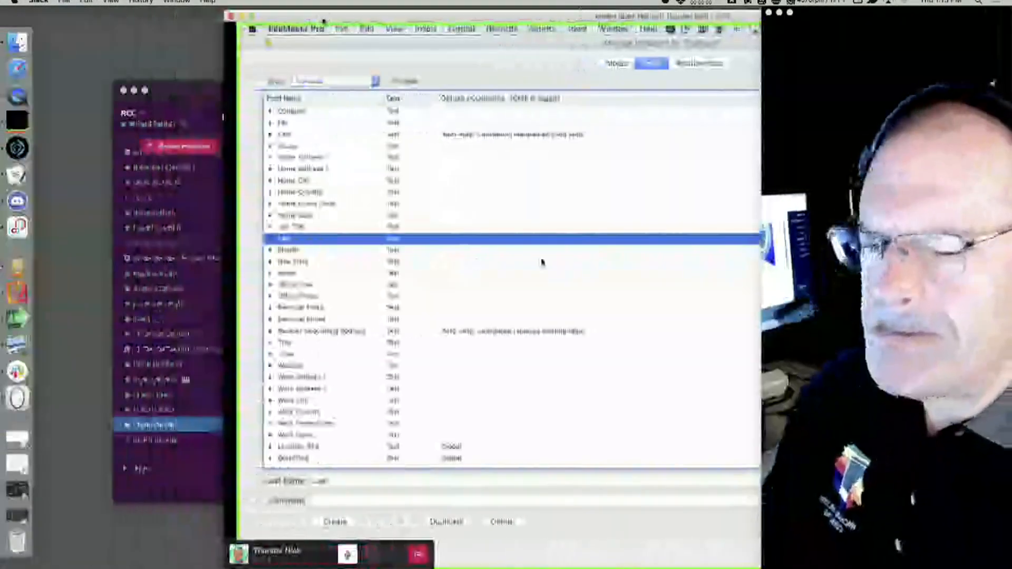
pyautogui.click(134, 91)
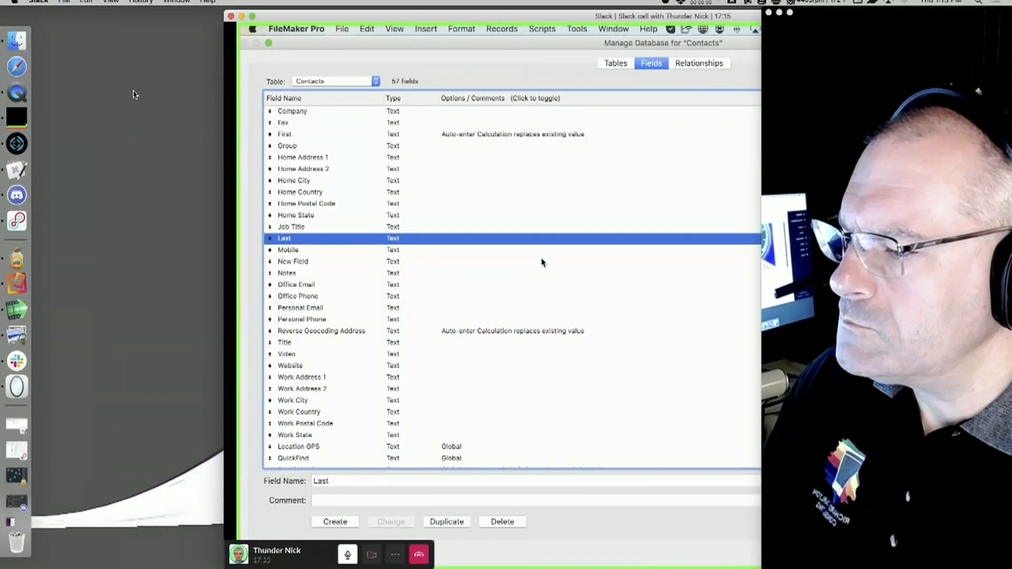
pyautogui.click(16, 143)
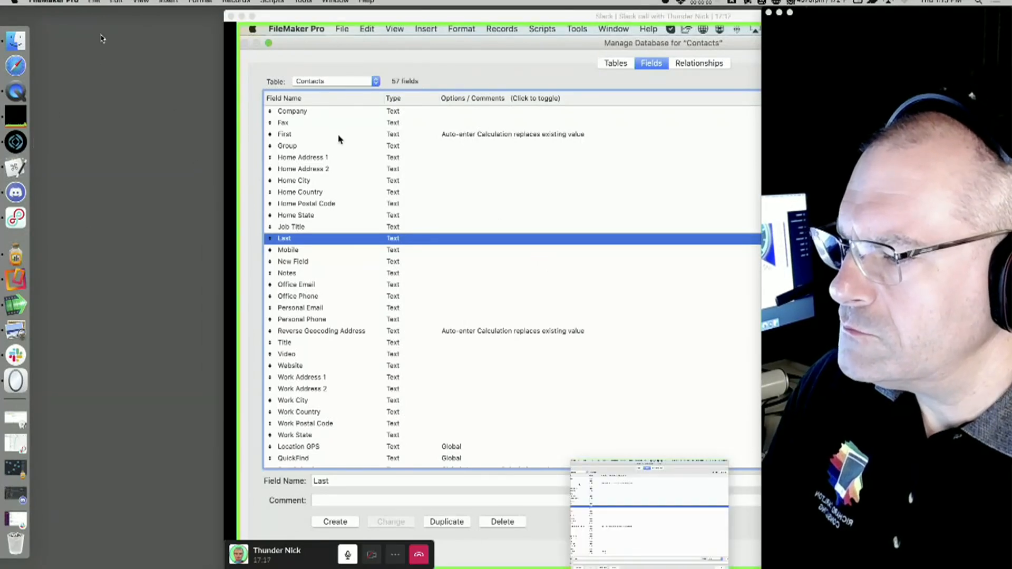
pyautogui.click(94, 2)
pyautogui.click(102, 13)
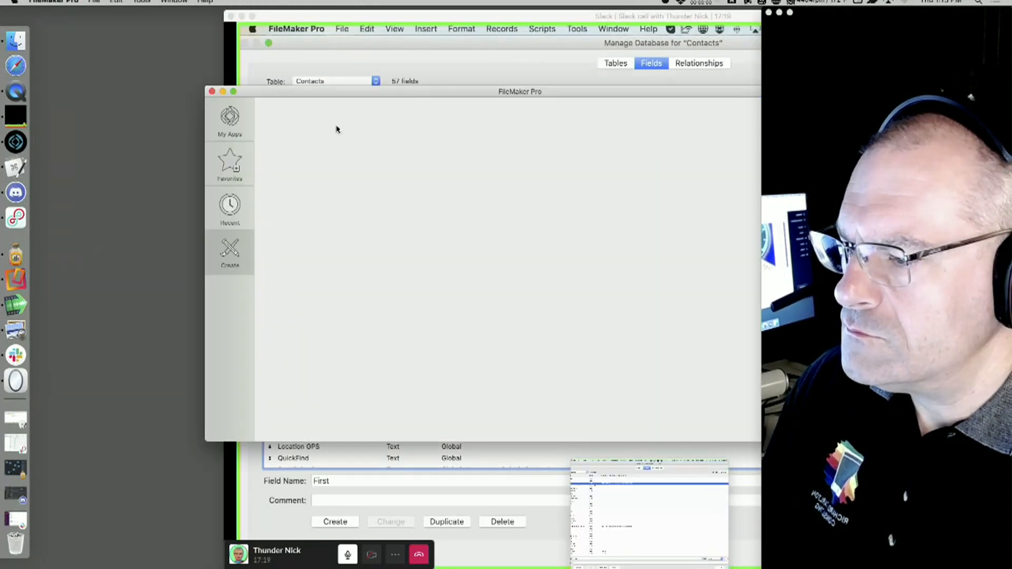
pyautogui.moveTo(281, 99); pyautogui.dragTo(153, 98)
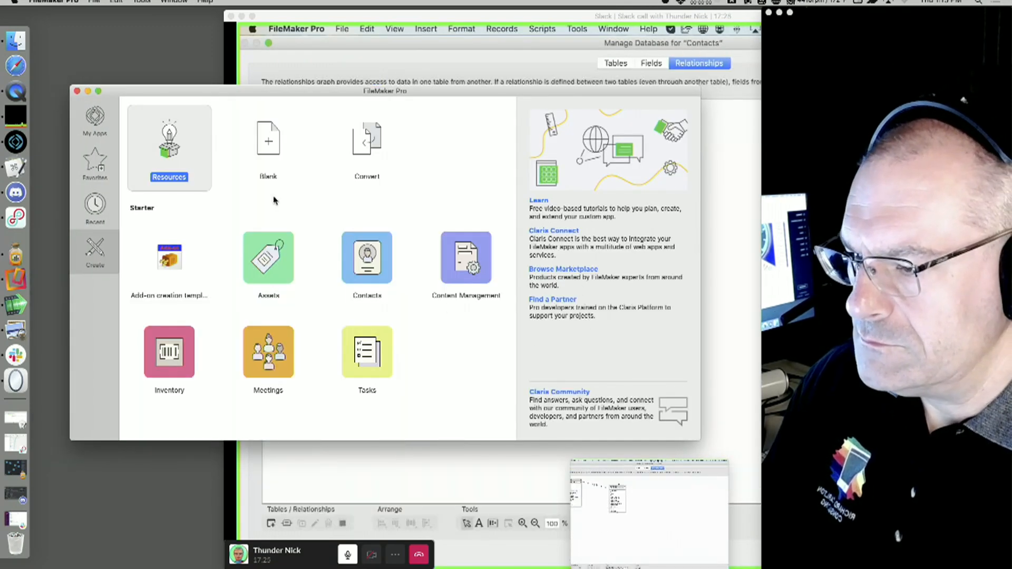
pyautogui.doubleClick(269, 153)
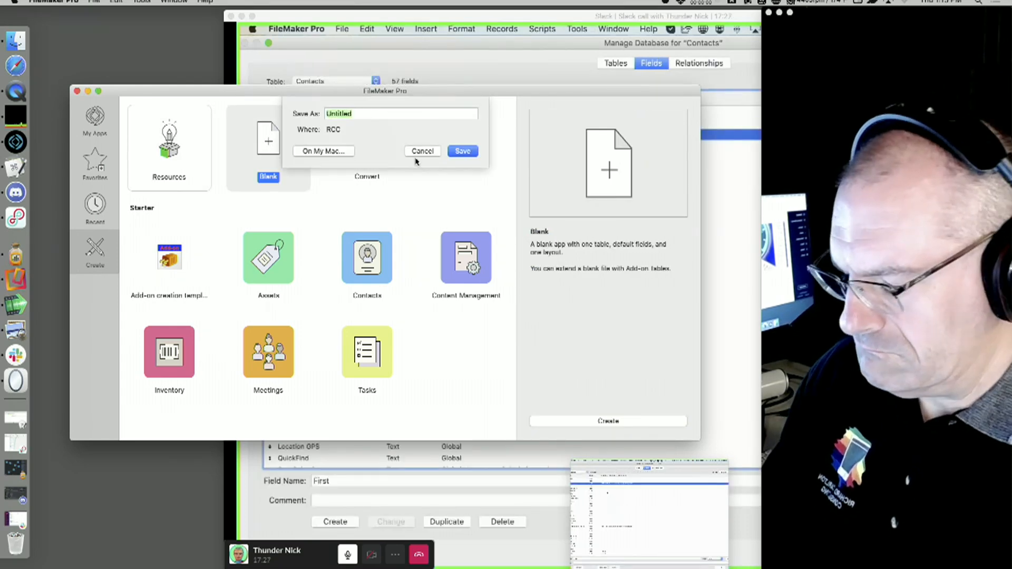
pyautogui.click(332, 152)
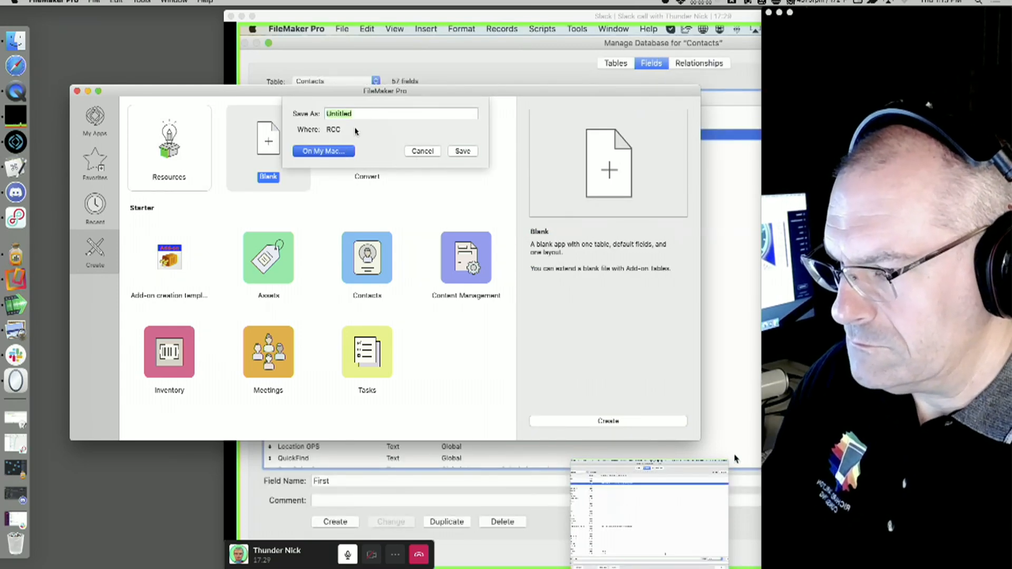
pyautogui.write('T.fmp12')
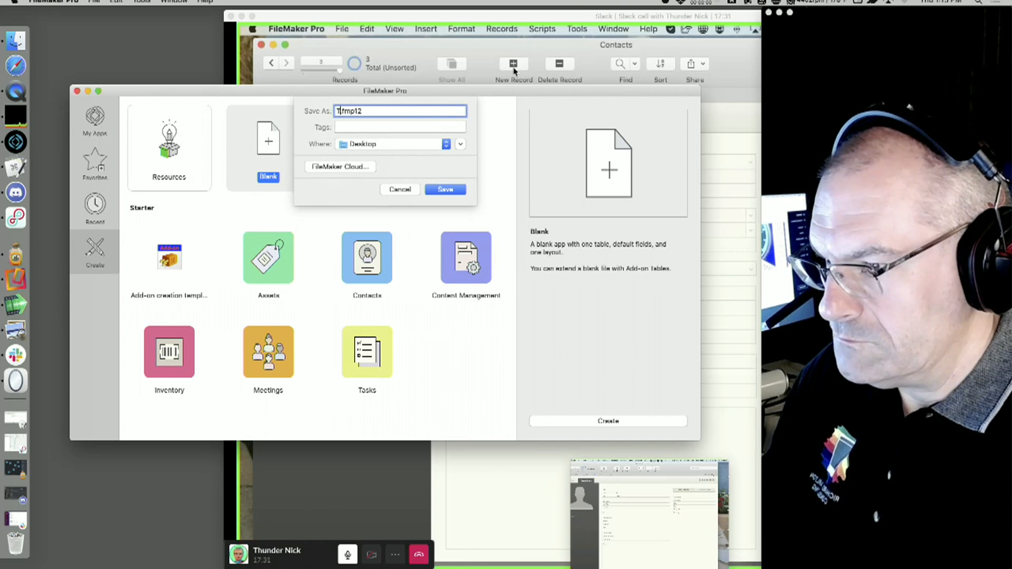
pyautogui.write('est')
pyautogui.press('Return')
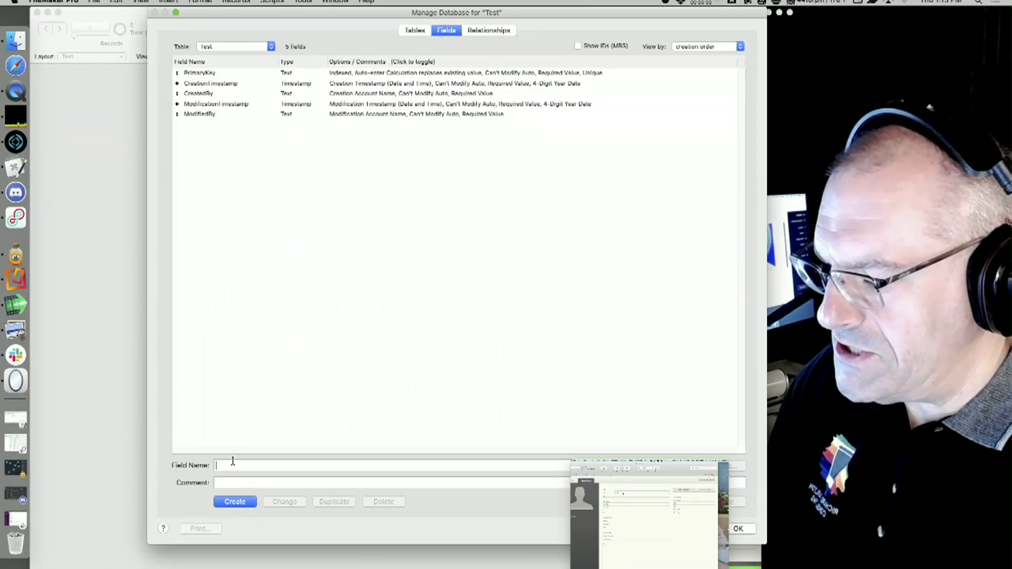
# Add text fields named Name and address to the new file's table and close the database manager.
pyautogui.write('Name')
pyautogui.press('Return')
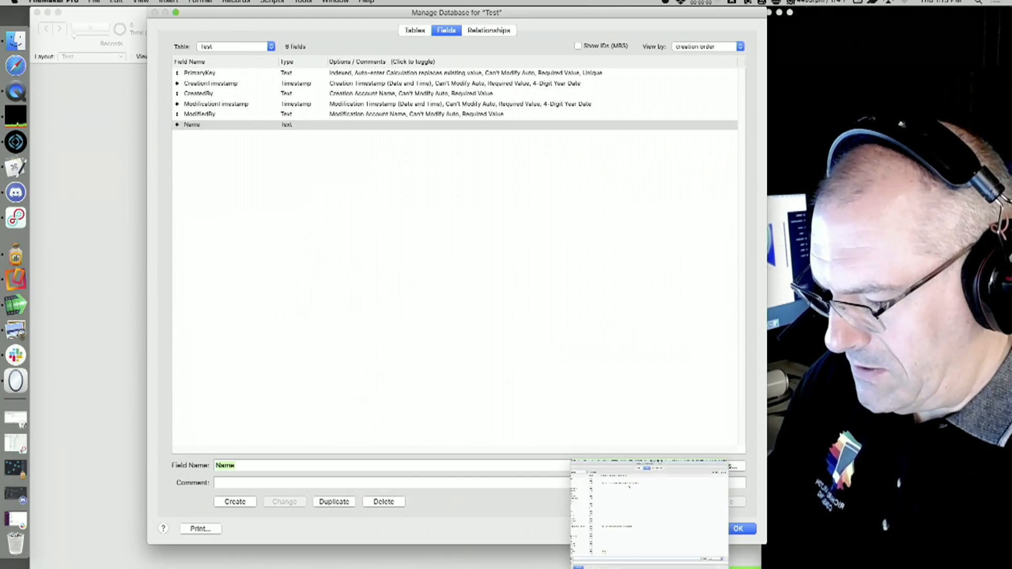
pyautogui.write('ad')
pyautogui.press('BackSpace')
pyautogui.press('BackSpace')
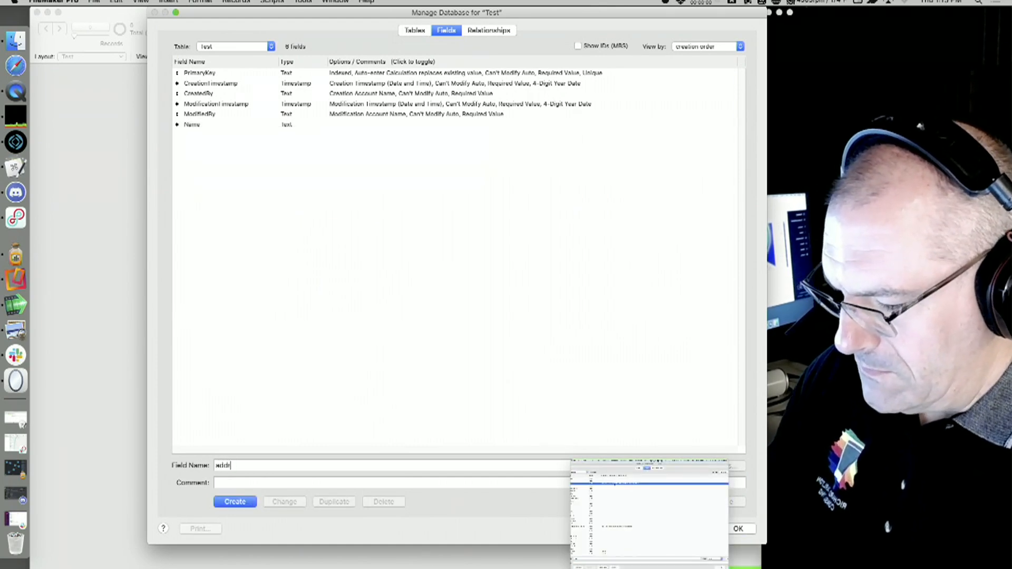
pyautogui.write('address')
pyautogui.press('Return')
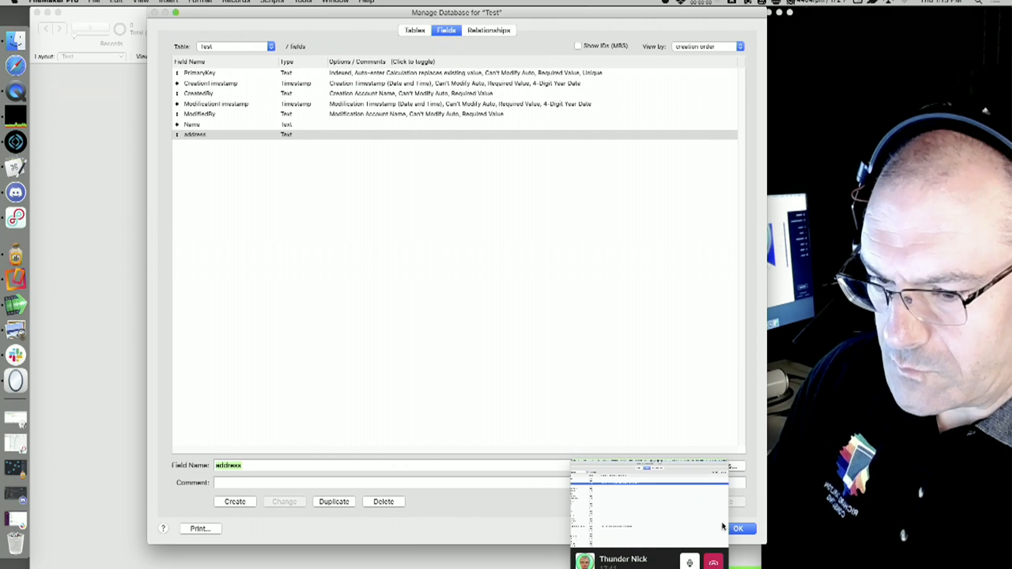
pyautogui.click(738, 529)
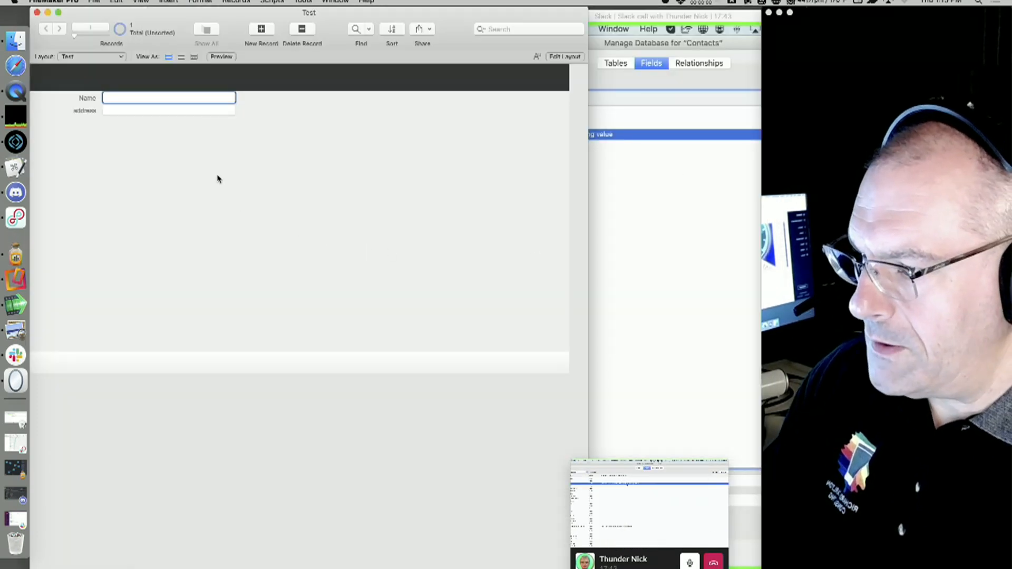
# Enter four records with the names Richard, Carlton, dic and Smith.
pyautogui.write('Richard')
pyautogui.press('super+n')
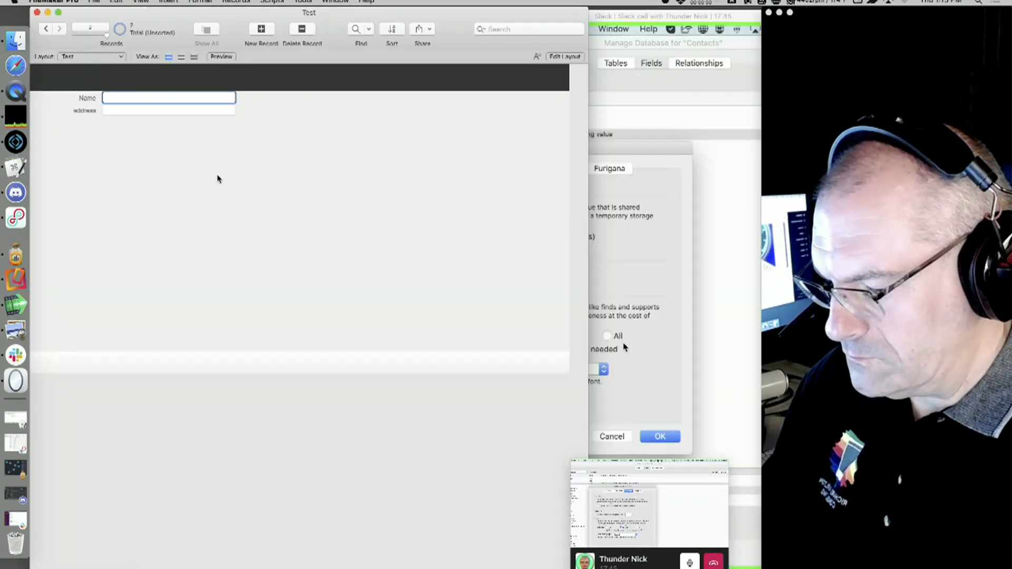
pyautogui.write('Carlton')
pyautogui.click(226, 177)
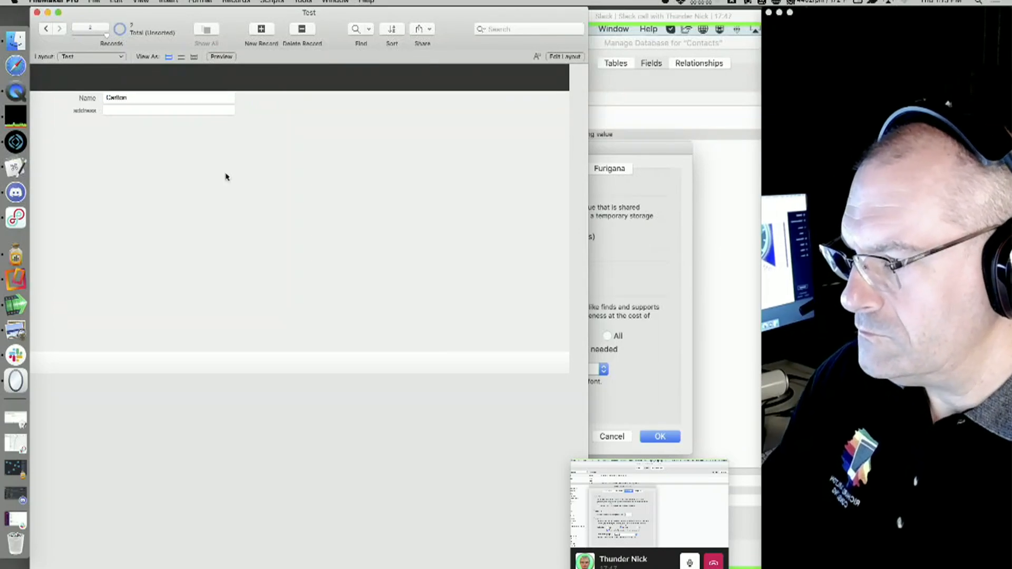
pyautogui.press('super+n')
pyautogui.write('dic')
pyautogui.press('super+n')
pyautogui.write('Smith')
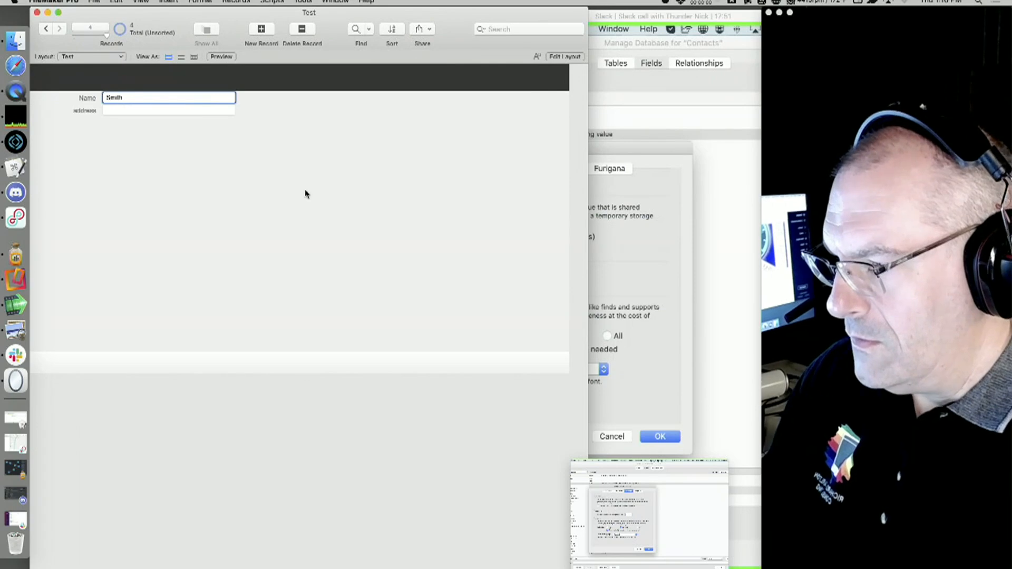
# Review the Test file's field definitions in its database manager.
pyautogui.press('super+shift+d')
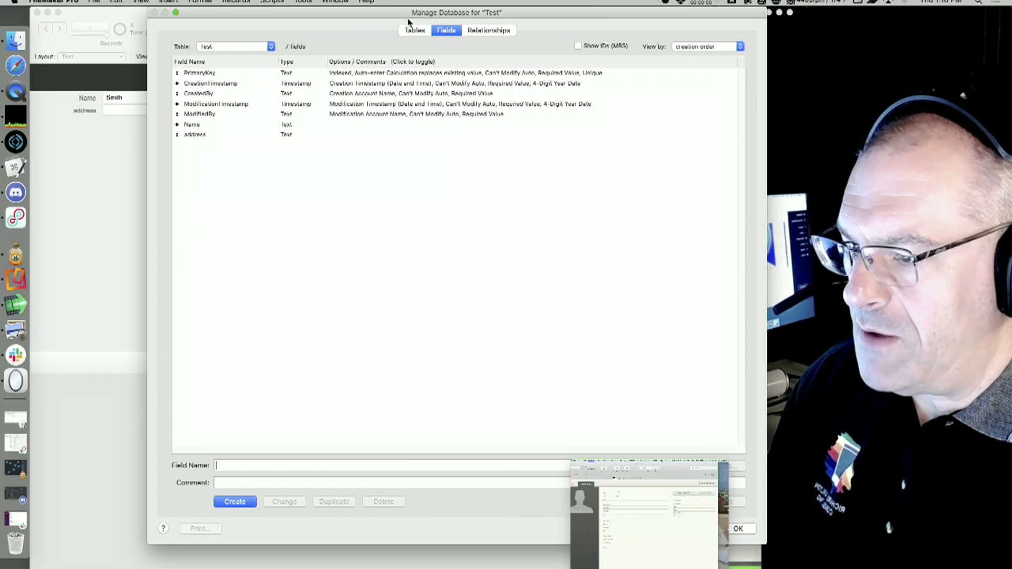
pyautogui.moveTo(376, 15); pyautogui.dragTo(441, 43)
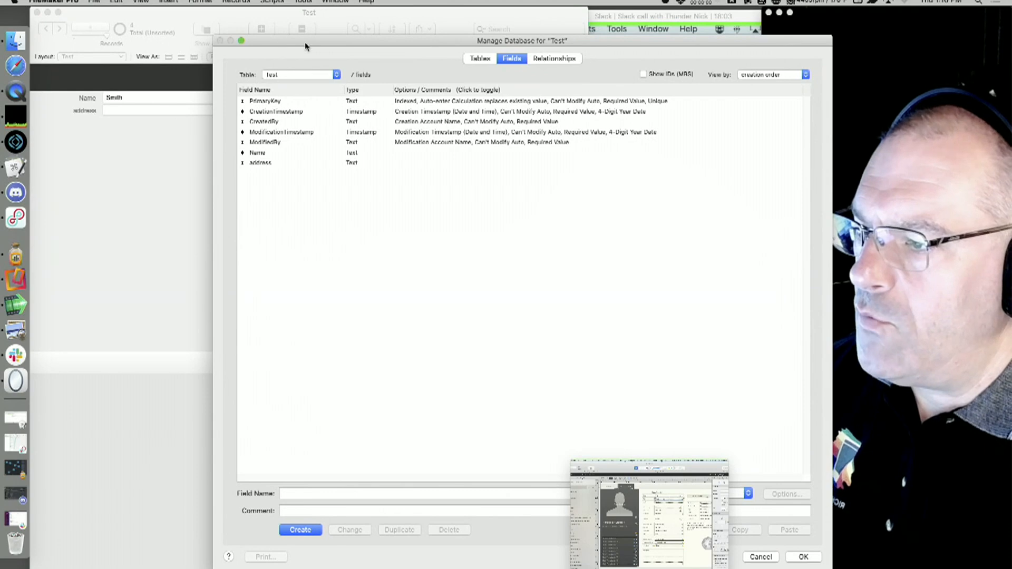
pyautogui.moveTo(303, 44); pyautogui.dragTo(228, 16)
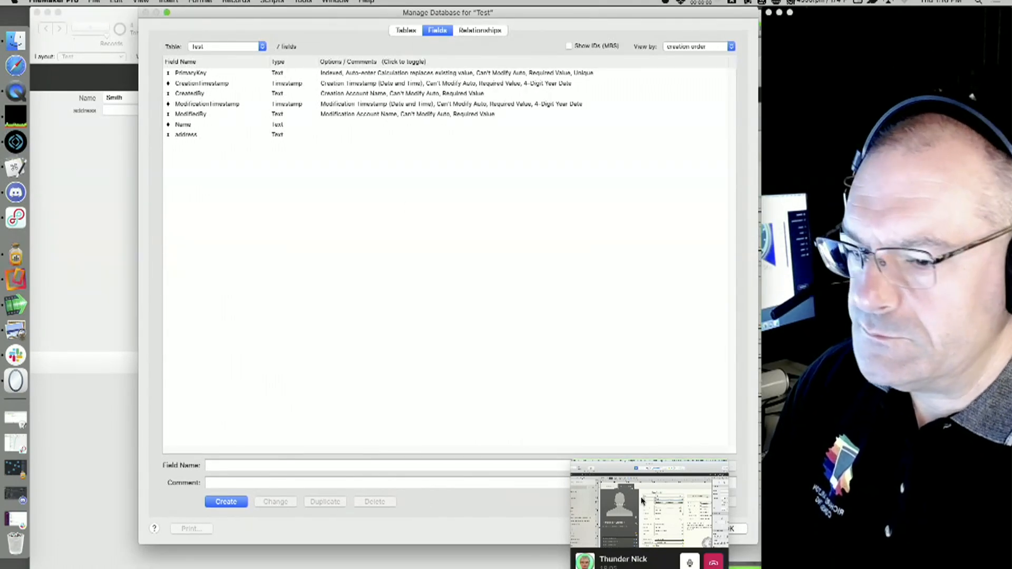
pyautogui.moveTo(620, 19); pyautogui.dragTo(329, 403)
pyautogui.click(672, 220)
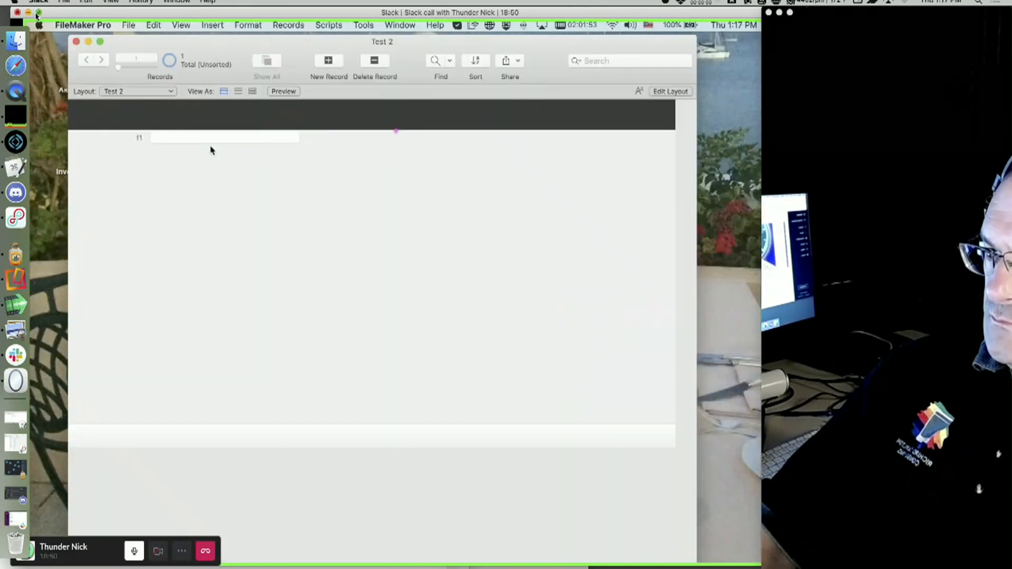
pyautogui.click(36, 15)
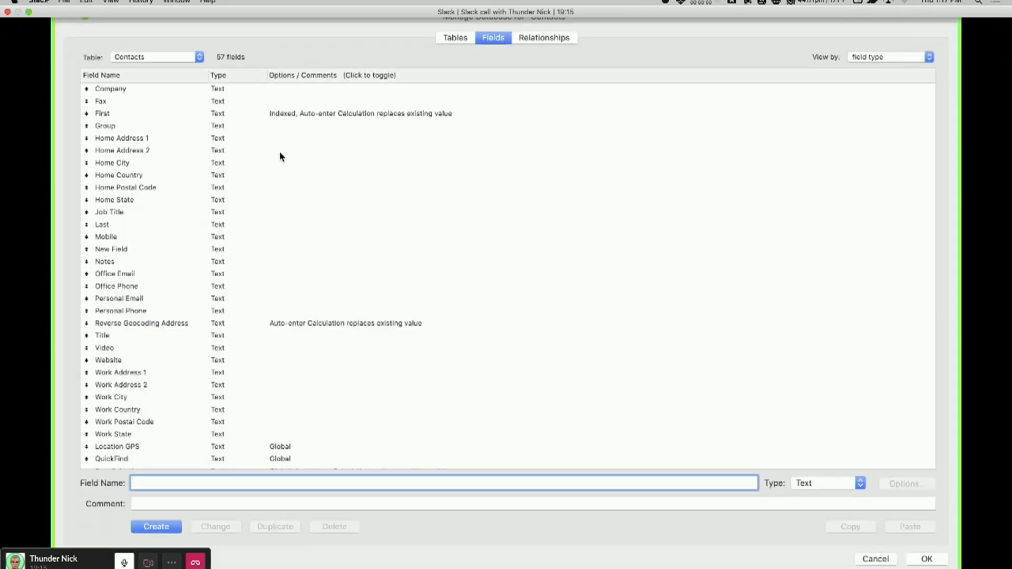
# Remove the Contacts 2 table occurrence from the Contacts relationships graph and close the database manager.
pyautogui.click(292, 117)
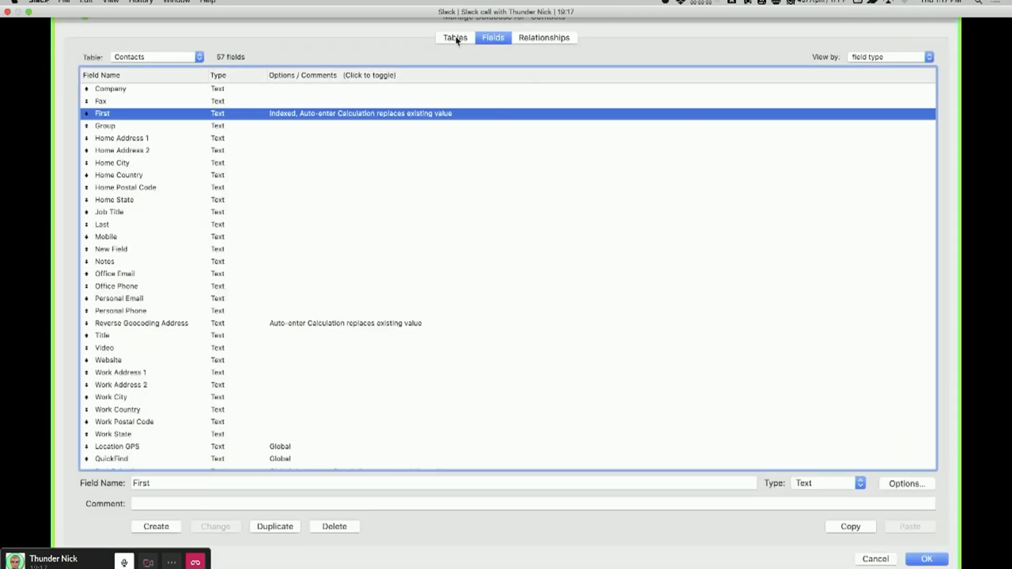
pyautogui.click(456, 37)
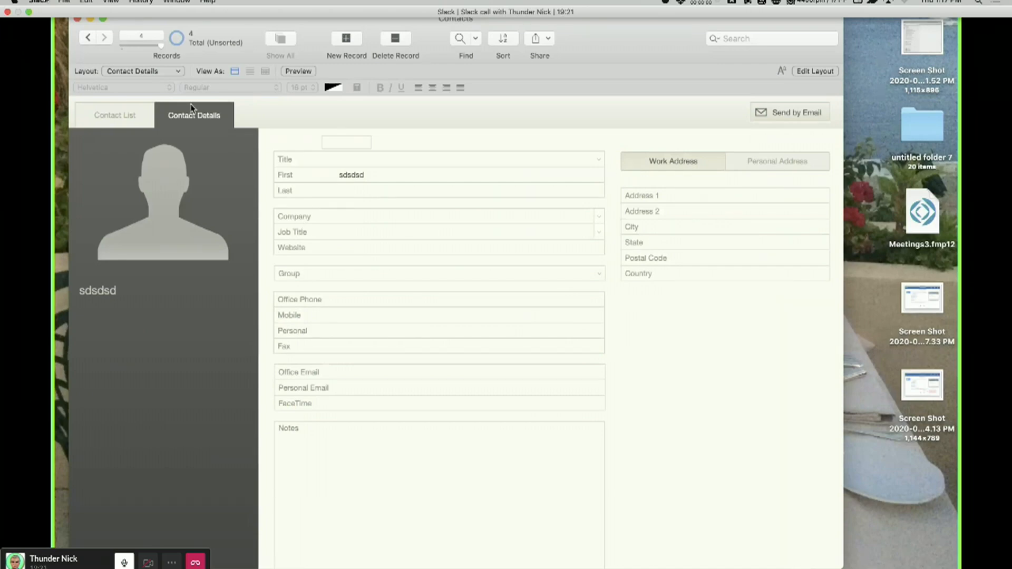
pyautogui.press('super+l')
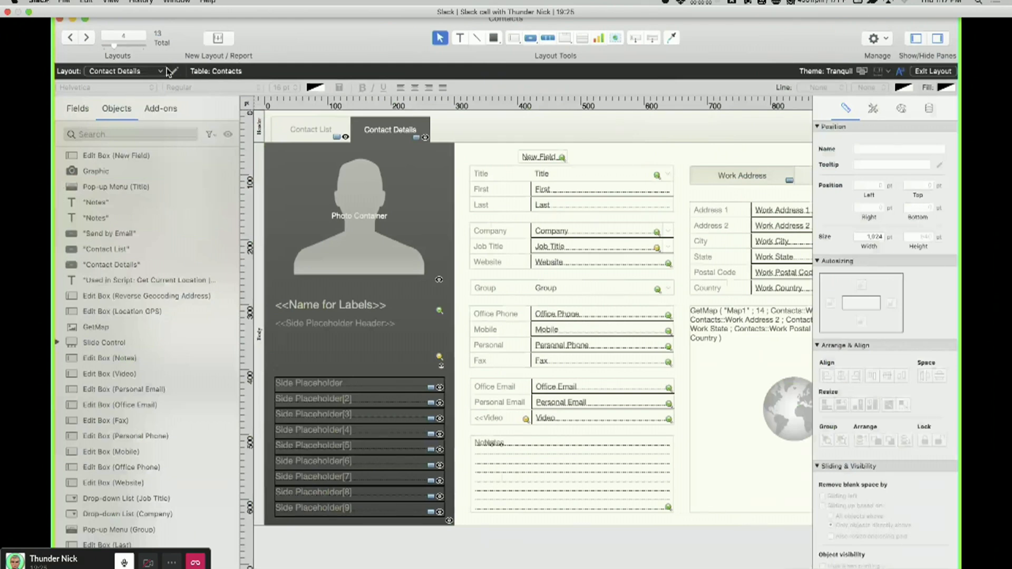
pyautogui.click(171, 72)
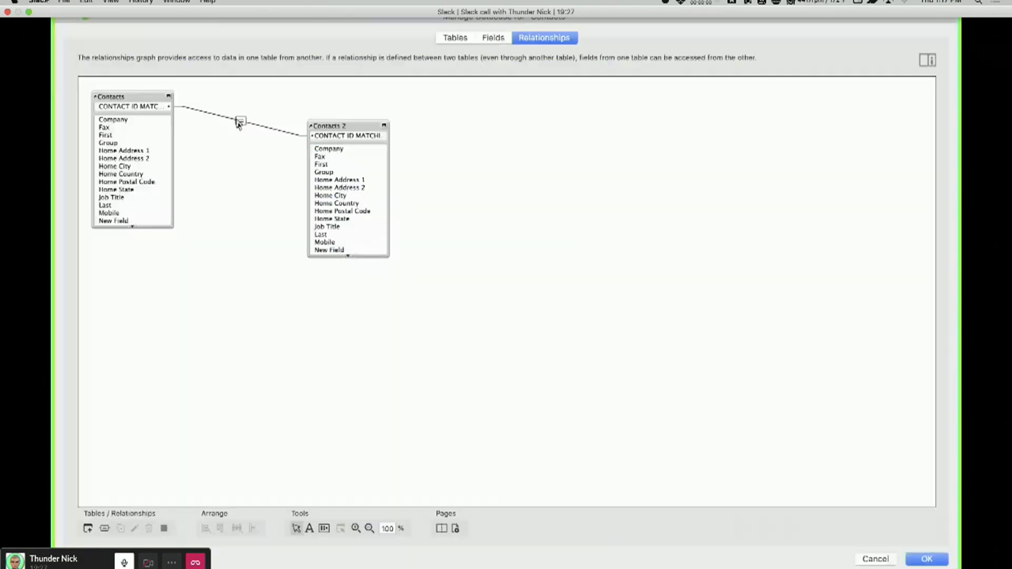
pyautogui.click(344, 126)
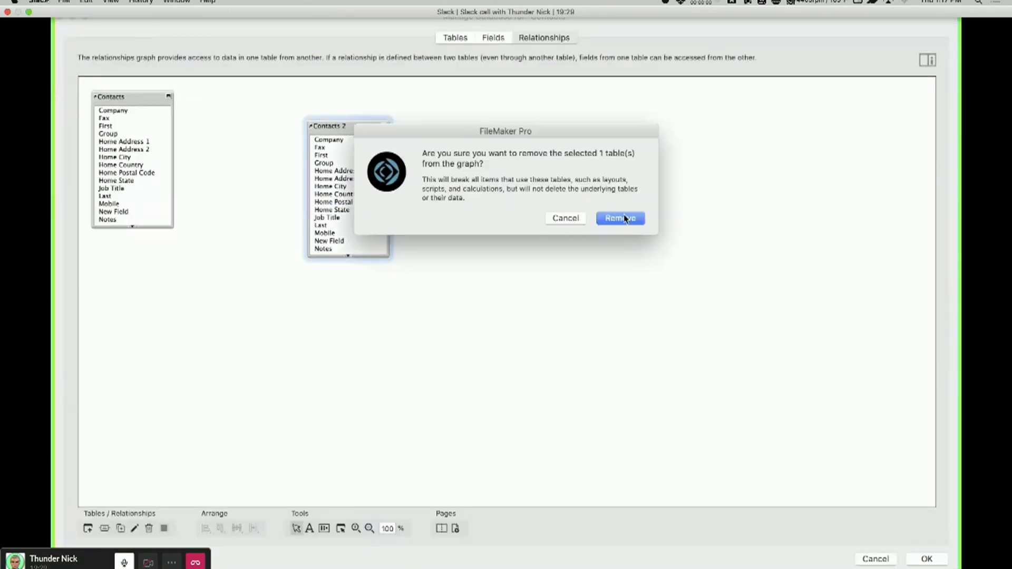
pyautogui.click(625, 218)
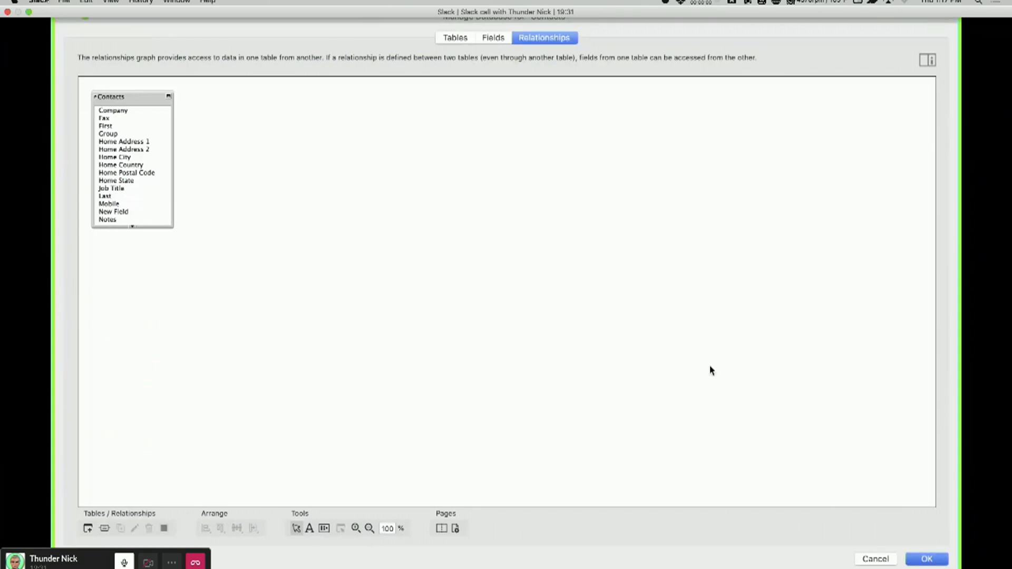
pyautogui.press('Return')
# Open and accept the First field's options, then close the database manager.
pyautogui.press('super+shift+d')
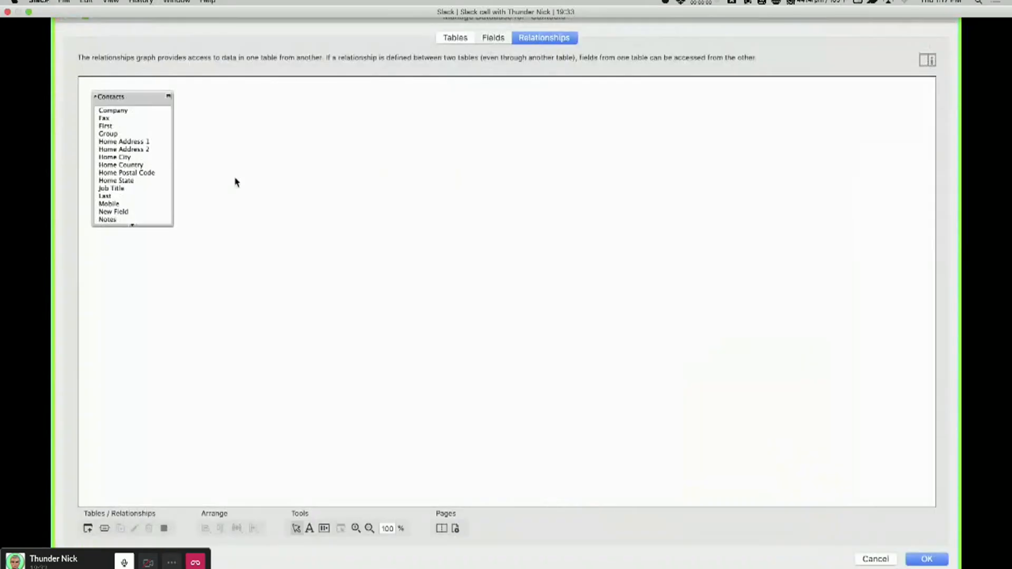
pyautogui.click(490, 39)
pyautogui.doubleClick(301, 116)
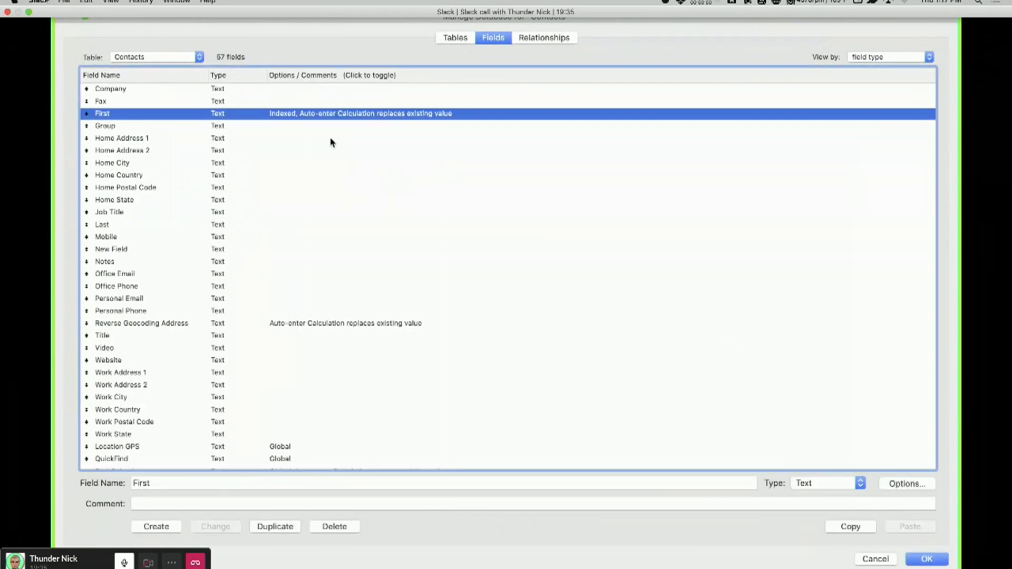
pyautogui.click(502, 435)
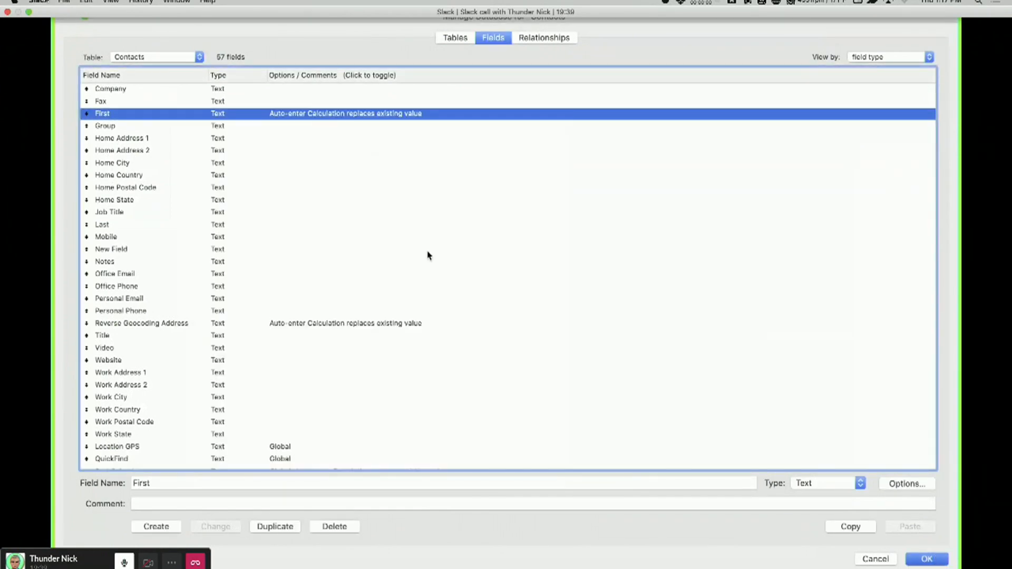
pyautogui.press('Return')
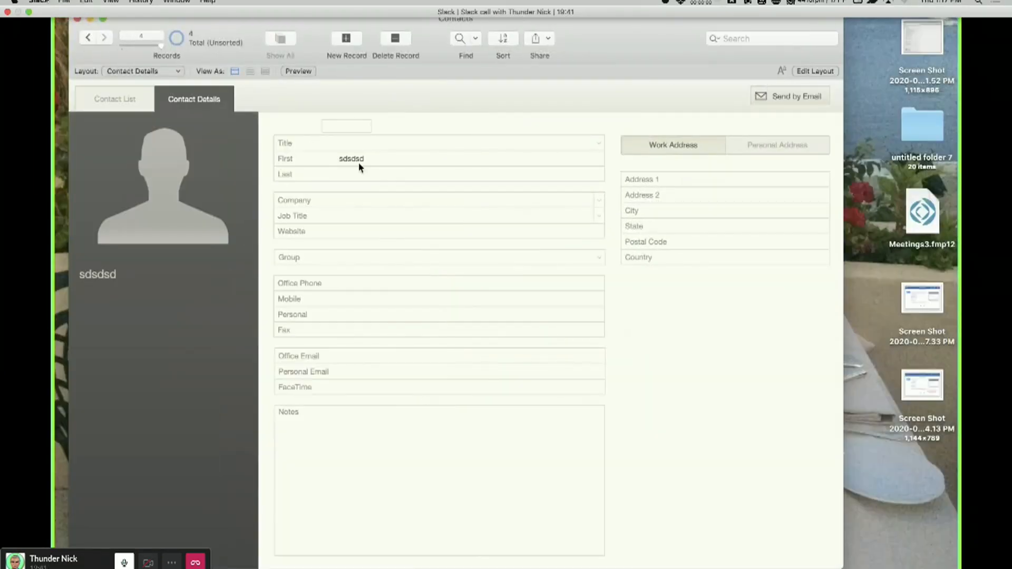
# Enter sdsdsd in the current contact's First field.
pyautogui.click(360, 165)
pyautogui.write('sdsdsd')
# Open the First field's options in the database manager and inspect its storage and indexing settings.
pyautogui.click(416, 118)
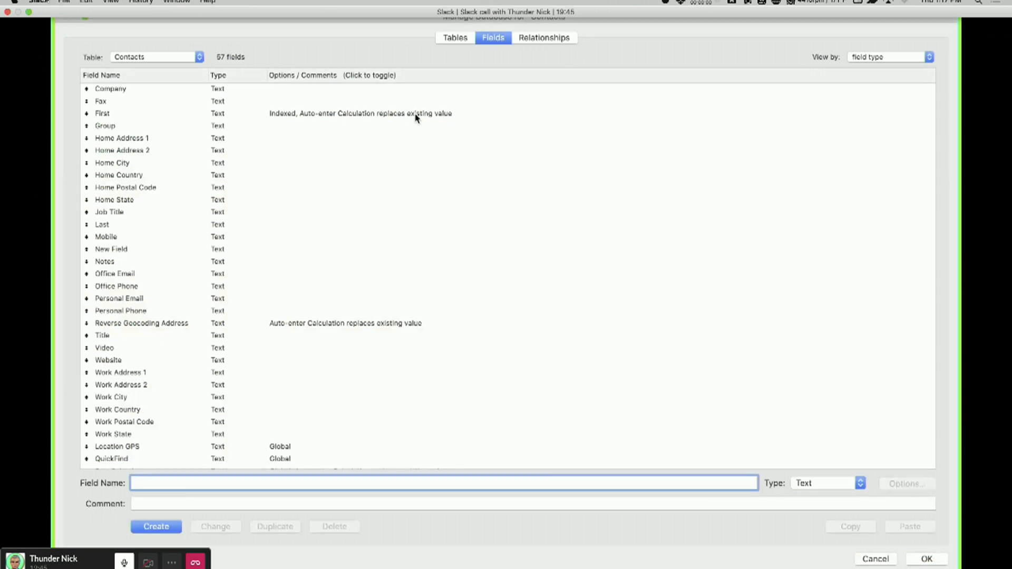
pyautogui.click(416, 114)
pyautogui.doubleClick(416, 117)
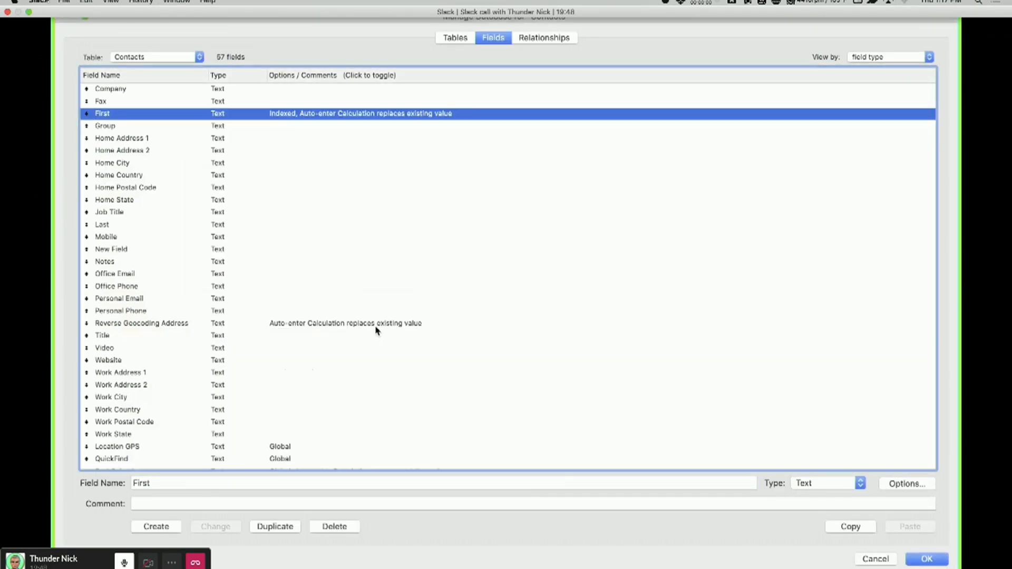
pyautogui.press('Escape')
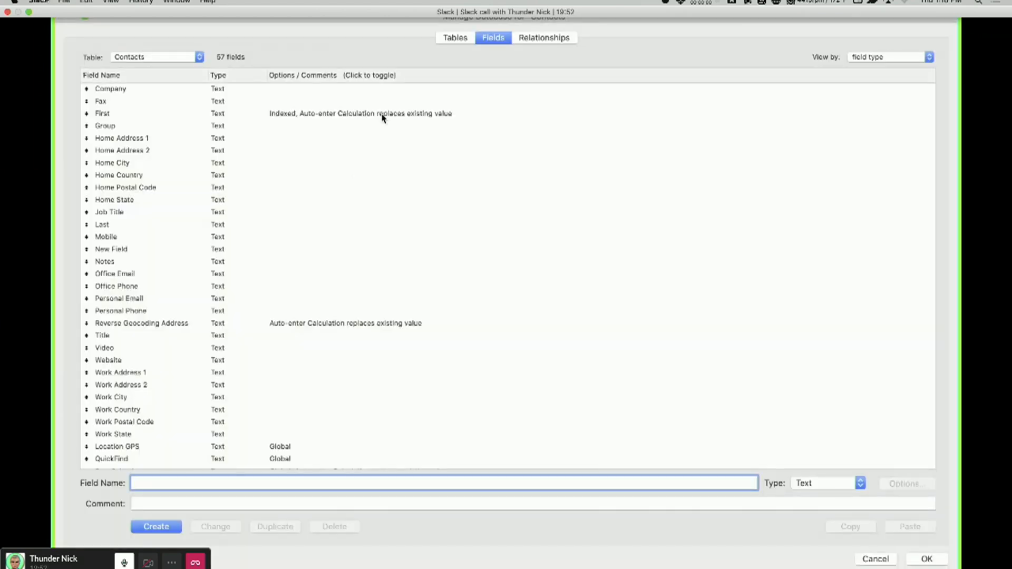
# Remove the First field's auto-enter calculation and accept the field options.
pyautogui.click(383, 114)
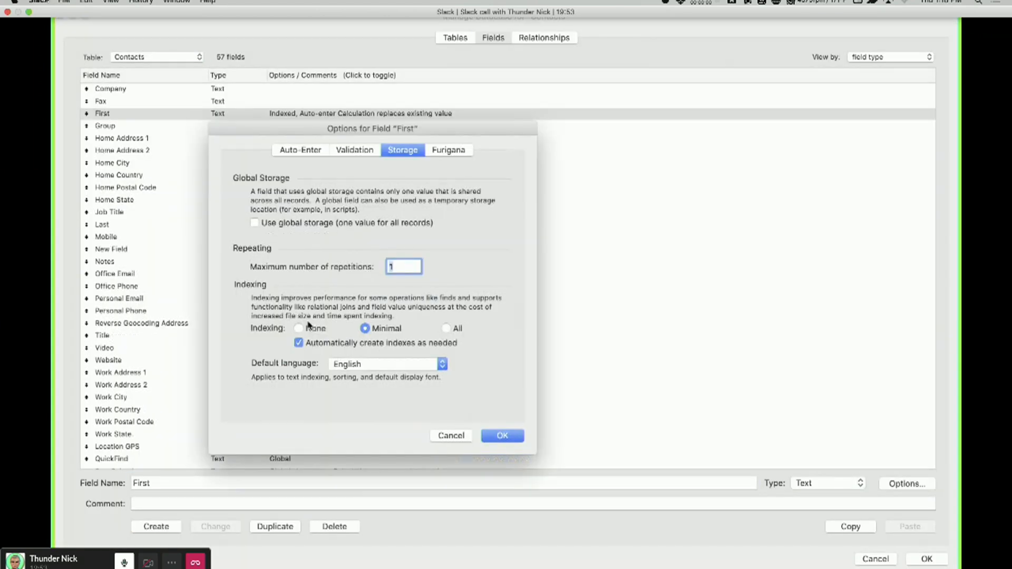
pyautogui.click(299, 151)
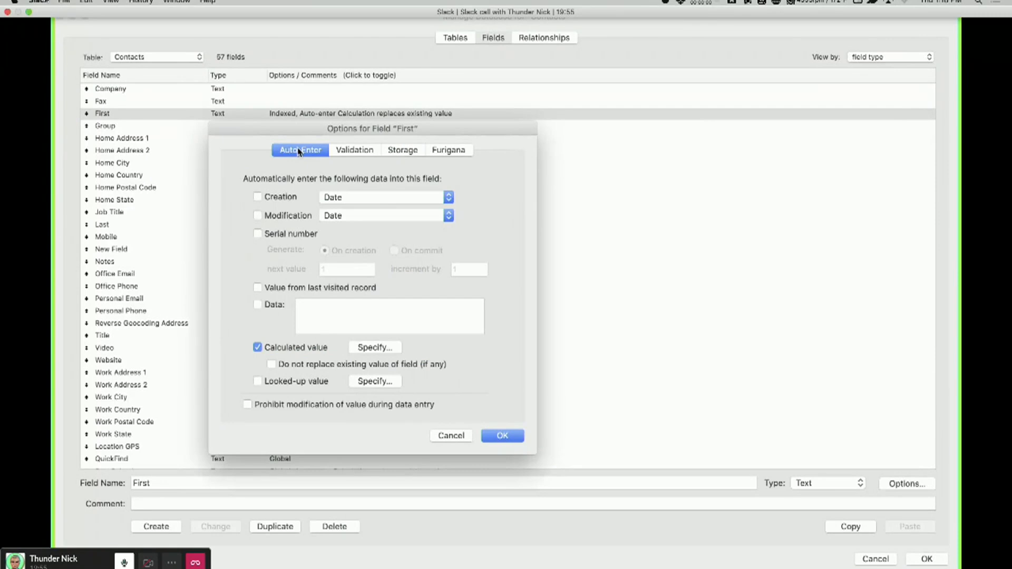
pyautogui.click(354, 150)
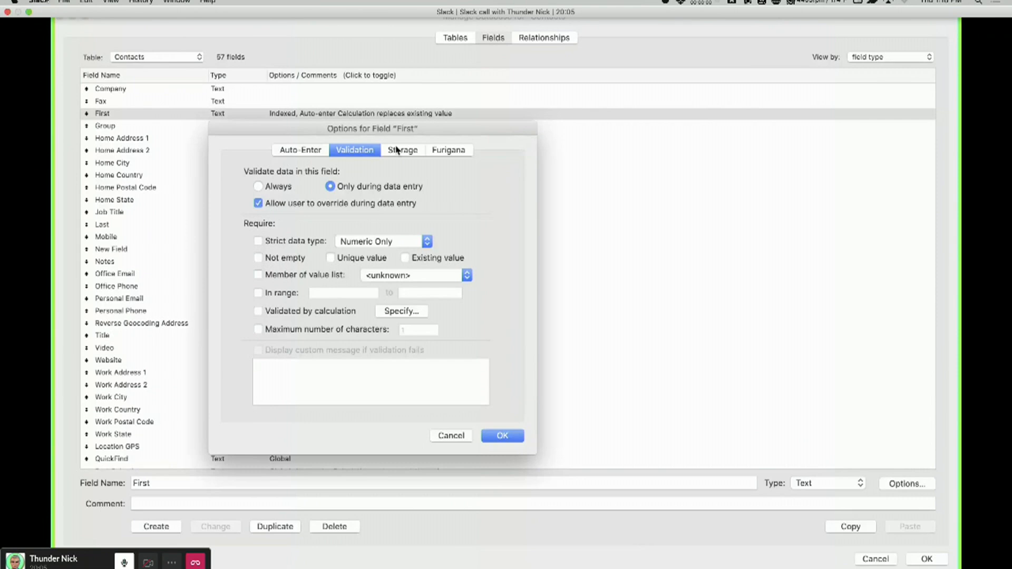
pyautogui.moveTo(364, 250)
pyautogui.mouseDown()
pyautogui.moveTo(317, 256)
pyautogui.moveTo(388, 267)
pyautogui.moveTo(374, 249)
pyautogui.moveTo(399, 248)
pyautogui.moveTo(464, 276)
pyautogui.moveTo(390, 246)
pyautogui.mouseUp()
pyautogui.moveTo(283, 216)
pyautogui.mouseDown()
pyautogui.moveTo(255, 214)
pyautogui.moveTo(305, 414)
pyautogui.moveTo(313, 216)
pyautogui.mouseUp()
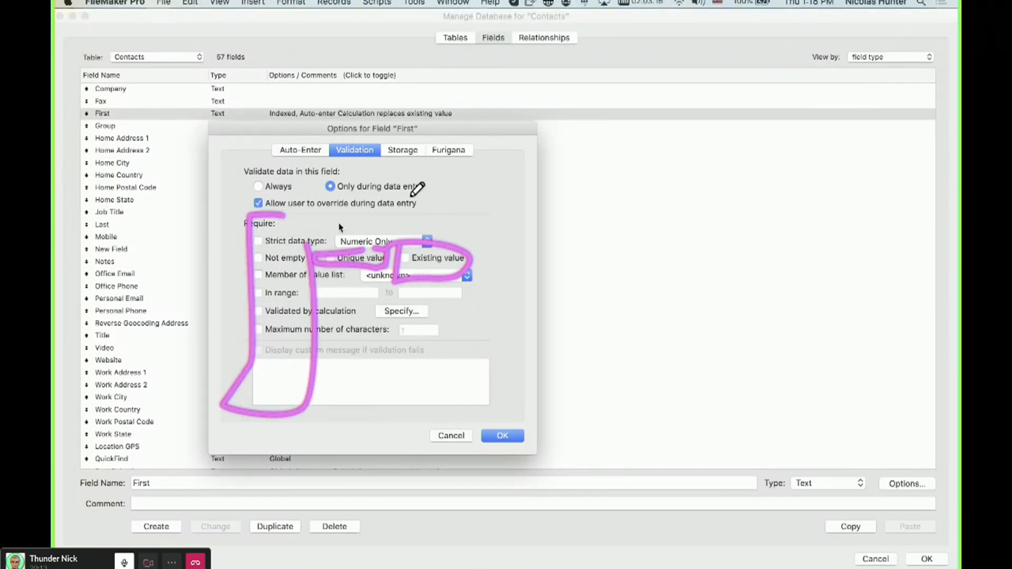
pyautogui.moveTo(319, 144)
pyautogui.mouseDown()
pyautogui.moveTo(292, 146)
pyautogui.moveTo(313, 141)
pyautogui.mouseUp()
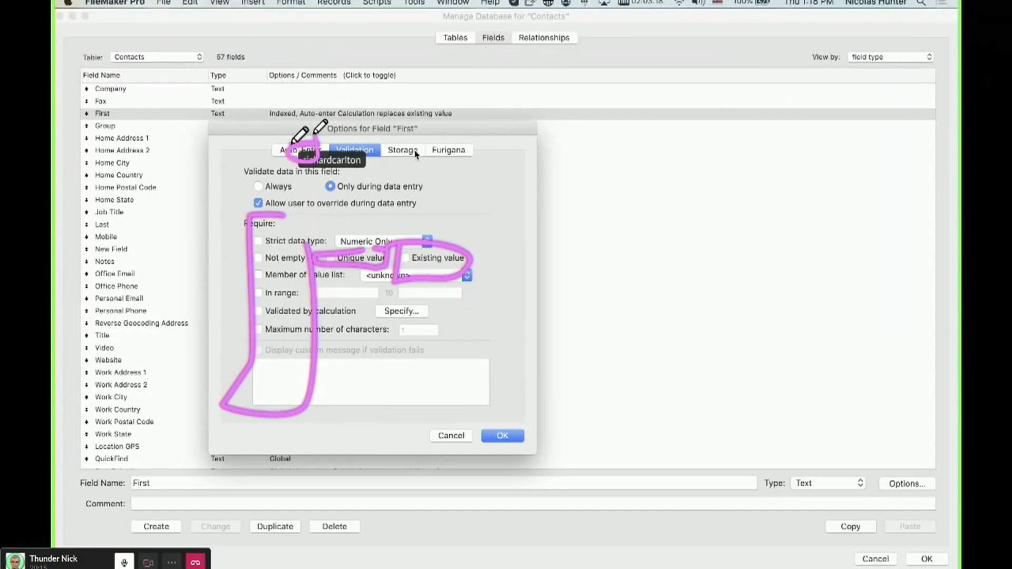
pyautogui.click(315, 153)
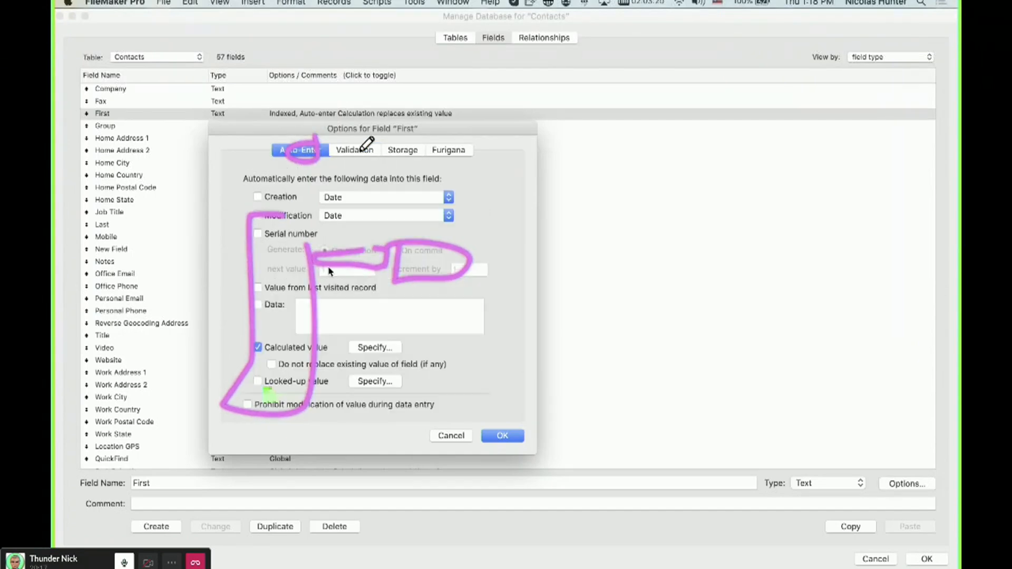
pyautogui.click(373, 348)
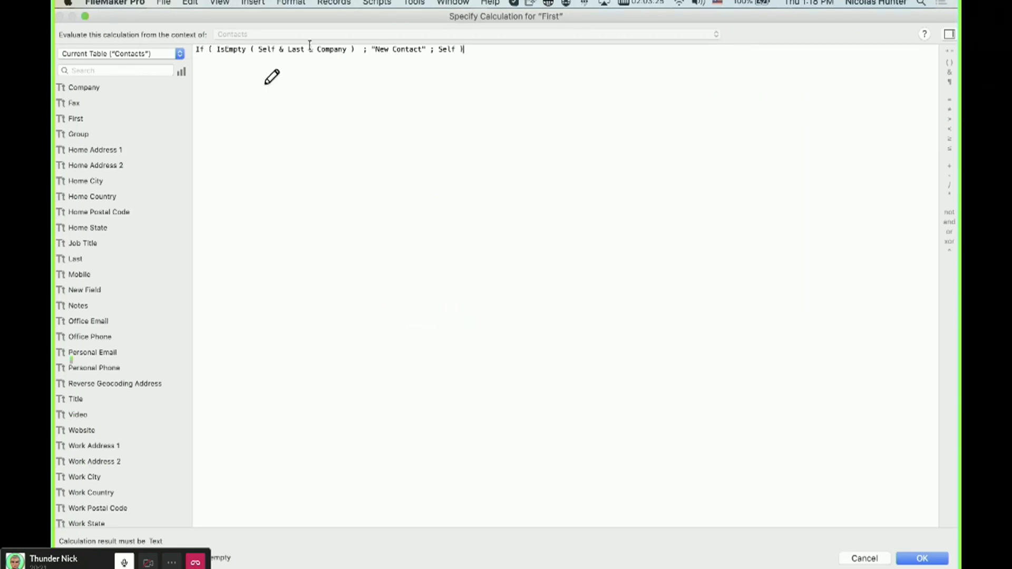
pyautogui.moveTo(511, 77); pyautogui.dragTo(312, 77)
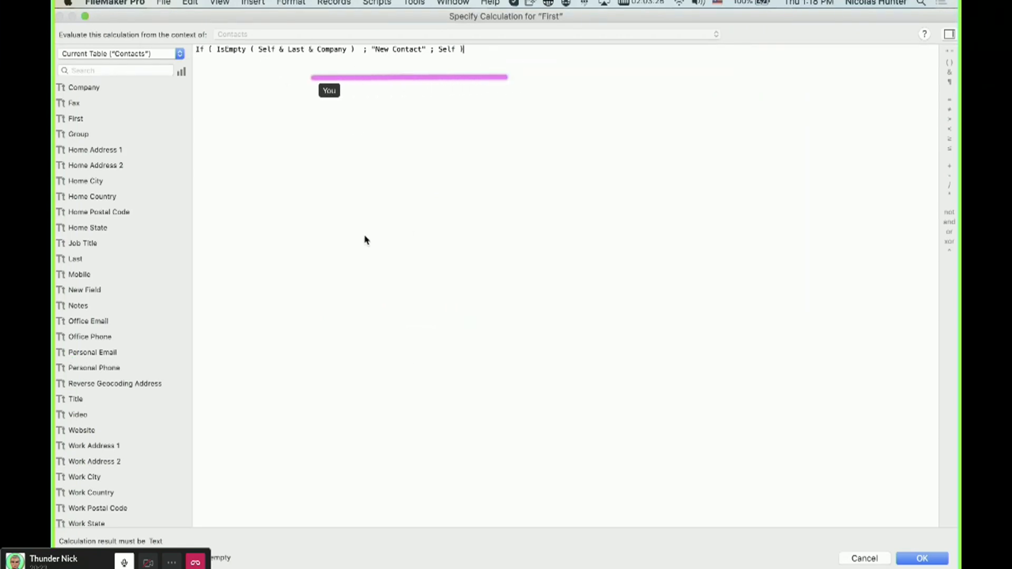
pyautogui.press('Return')
pyautogui.click(508, 435)
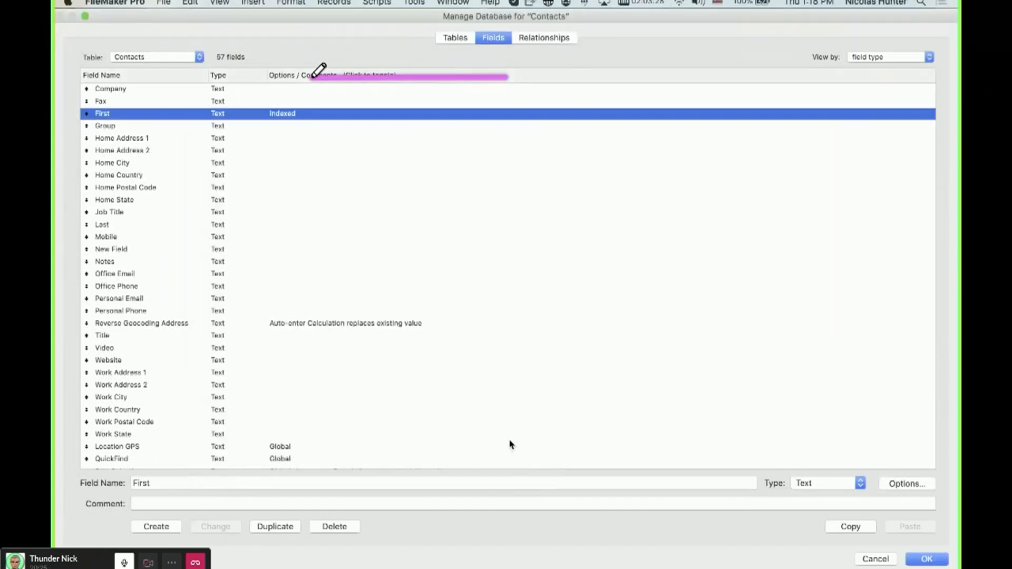
# Set the First field's indexing to None and close the database manager.
pyautogui.doubleClick(296, 122)
pyautogui.click(393, 153)
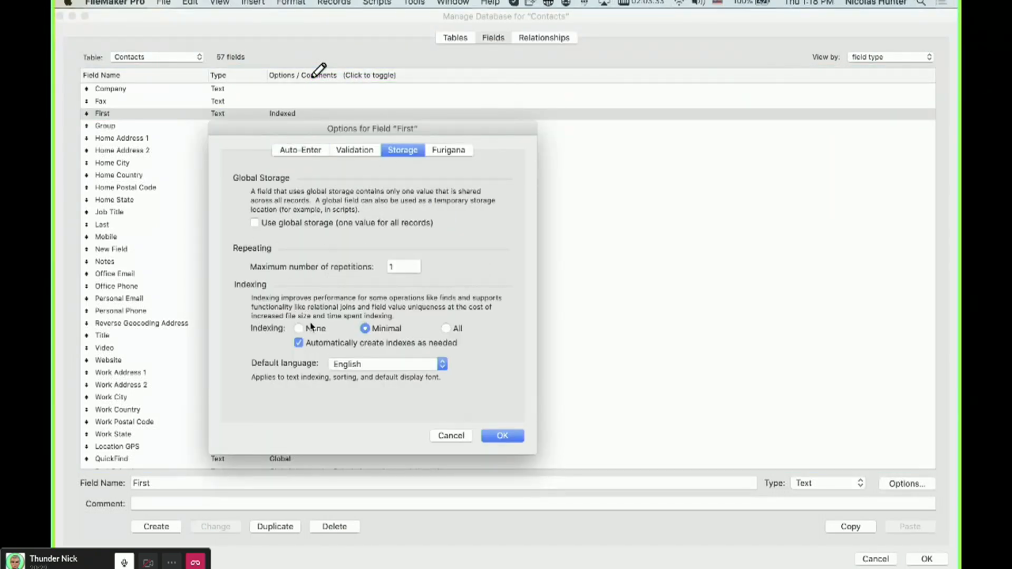
pyautogui.click(310, 329)
pyautogui.click(501, 436)
pyautogui.press('Return')
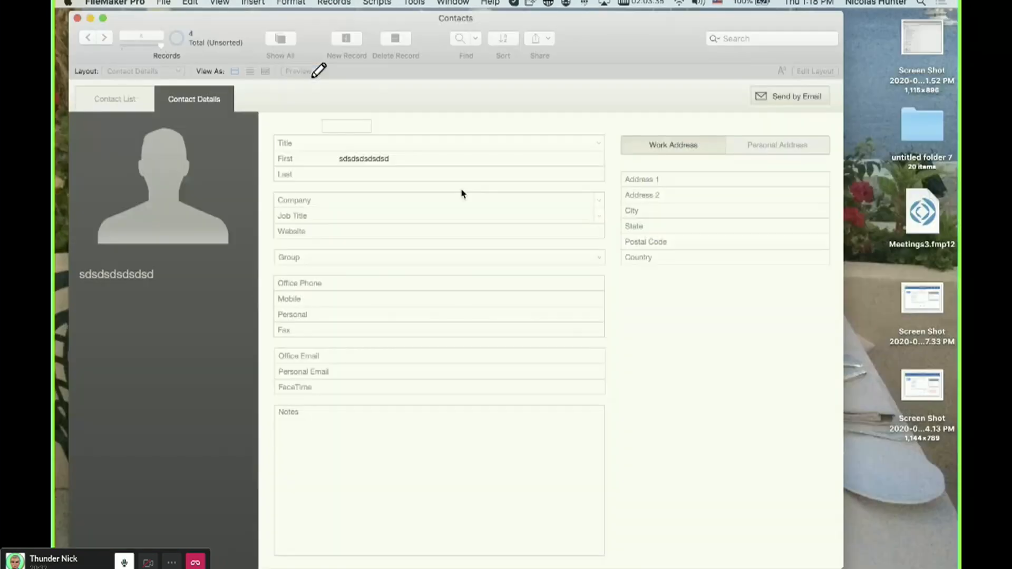
# Replace the First field's contents with sdsdsdsd.
pyautogui.click(394, 160)
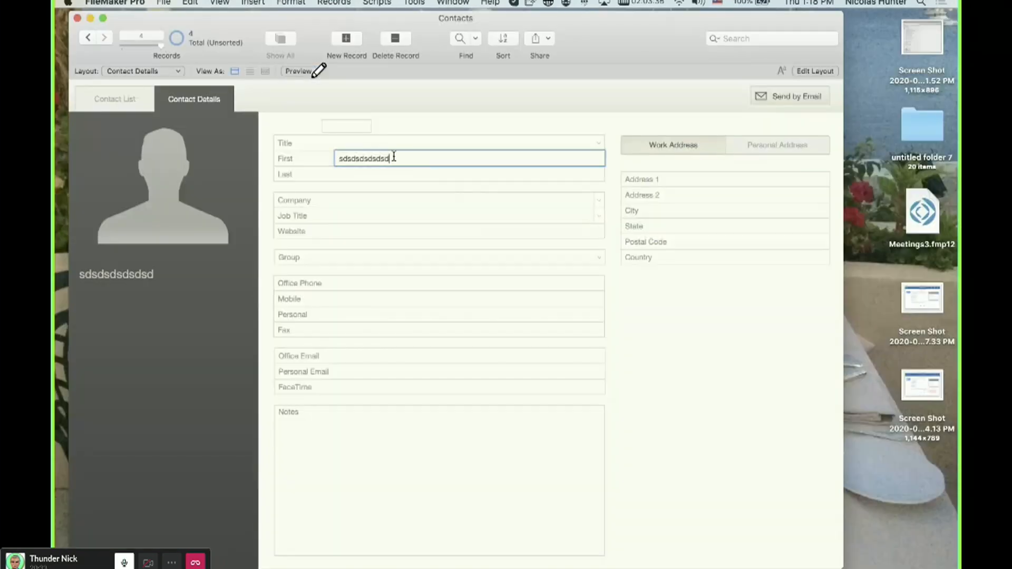
pyautogui.press('super+a')
pyautogui.write('sdsdsdsd')
# Reopen the First field's storage options to check its indexing, then close the database manager.
pyautogui.press('super+shift+d')
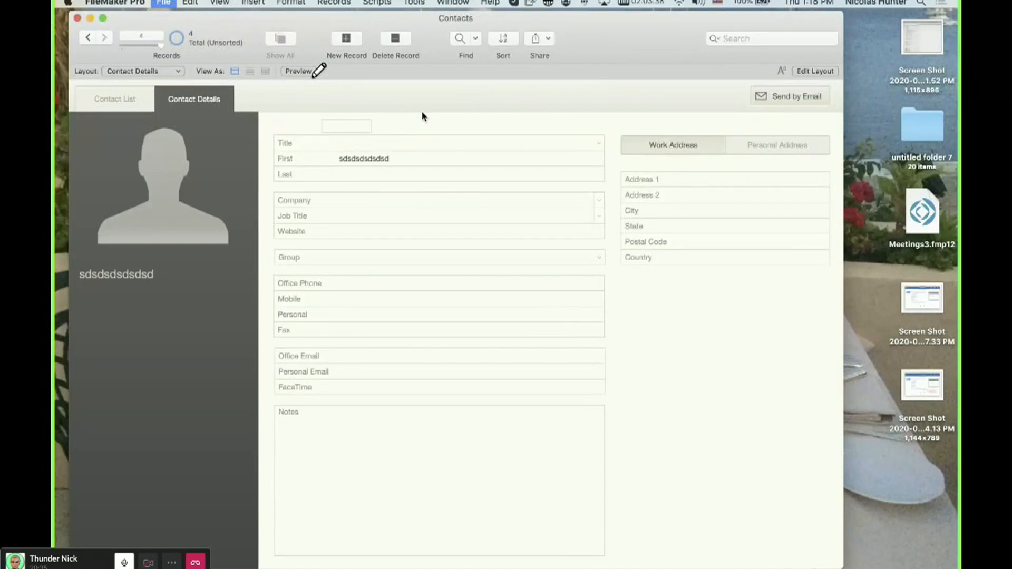
pyautogui.doubleClick(322, 115)
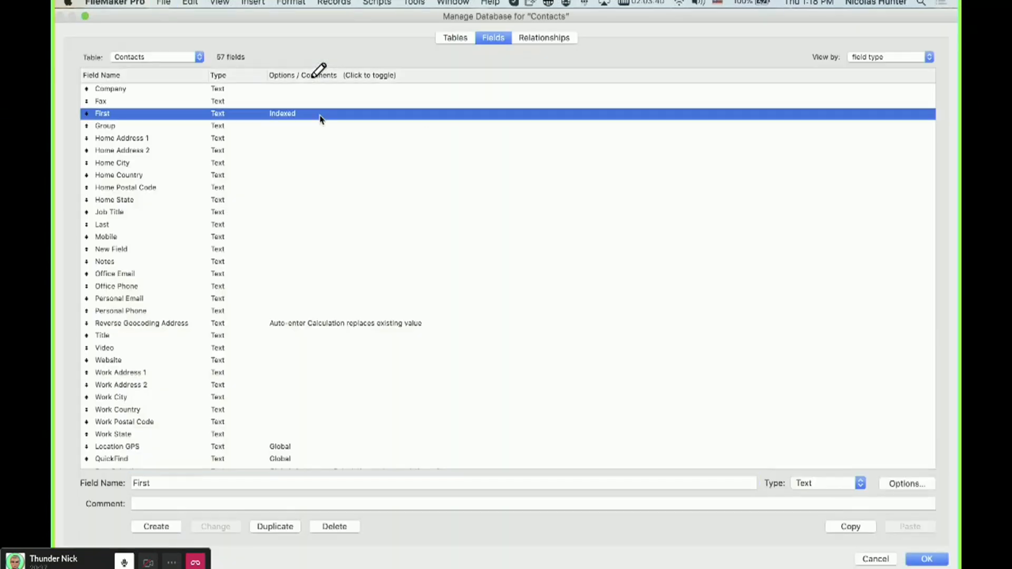
pyautogui.click(322, 332)
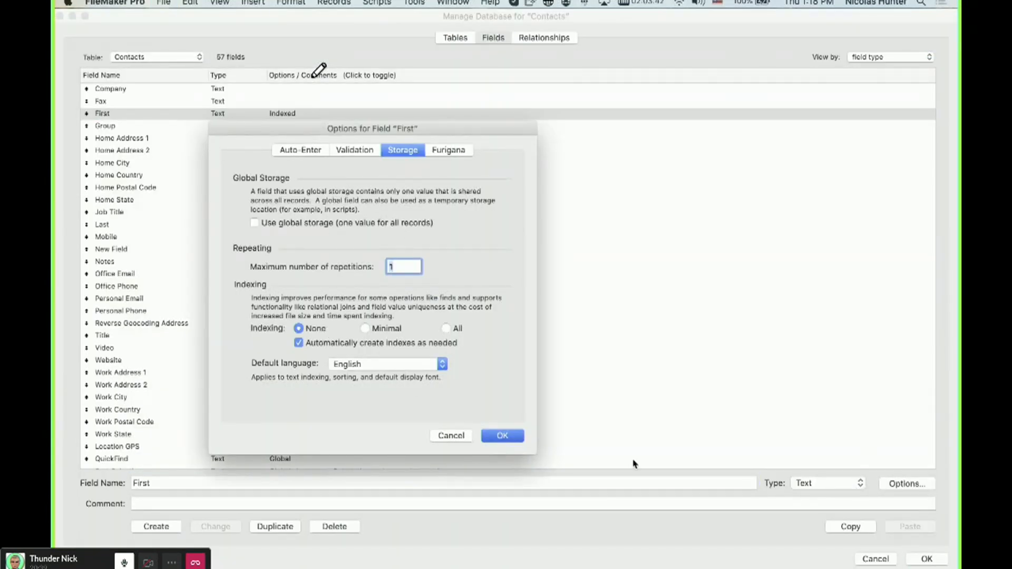
pyautogui.click(500, 437)
pyautogui.click(917, 563)
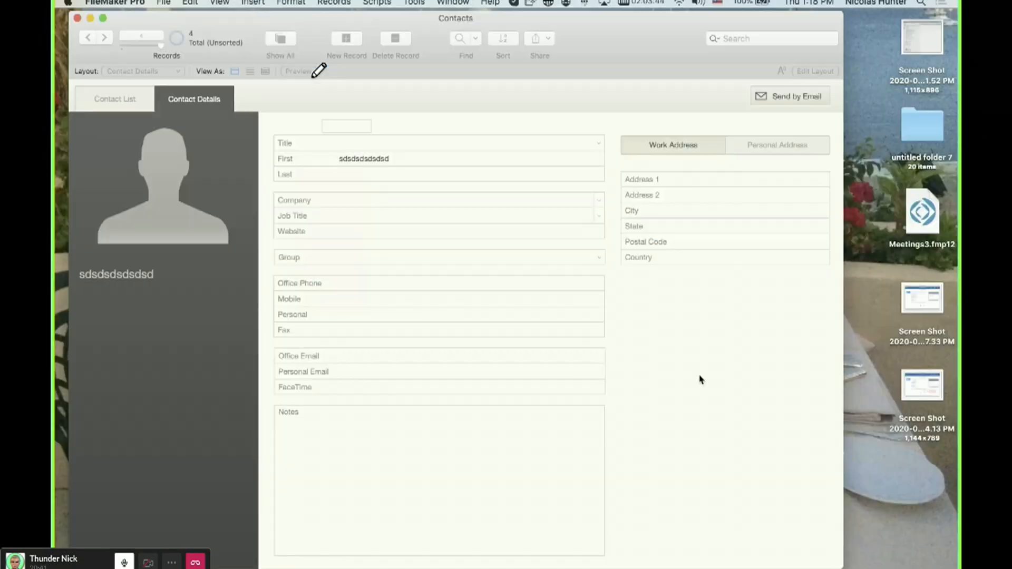
# Append sdsds to the First field's value and review the Contacts field list in the database manager.
pyautogui.write('sdsds')
pyautogui.click(428, 112)
pyautogui.press('super+shift+d')
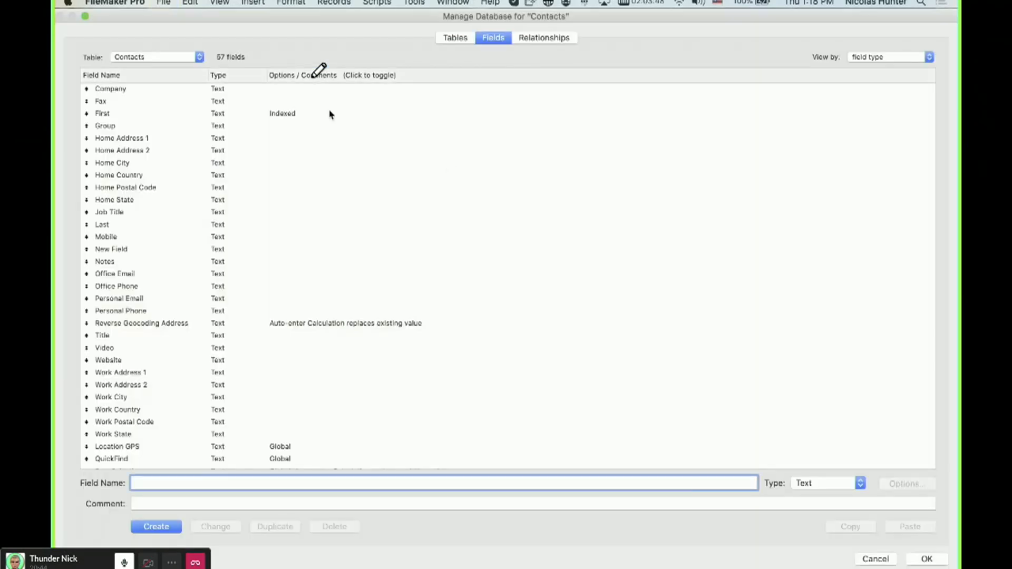
pyautogui.click(330, 113)
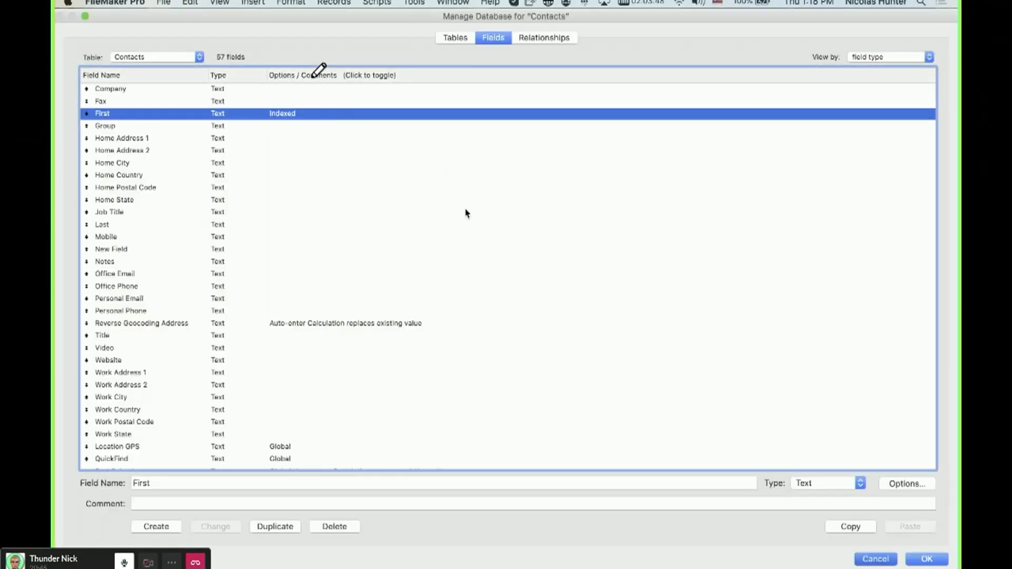
pyautogui.press('Escape')
# Switch to the Test 2 file and inspect its f1 field in the database manager.
pyautogui.click(501, 311)
pyautogui.press('super+shift+d')
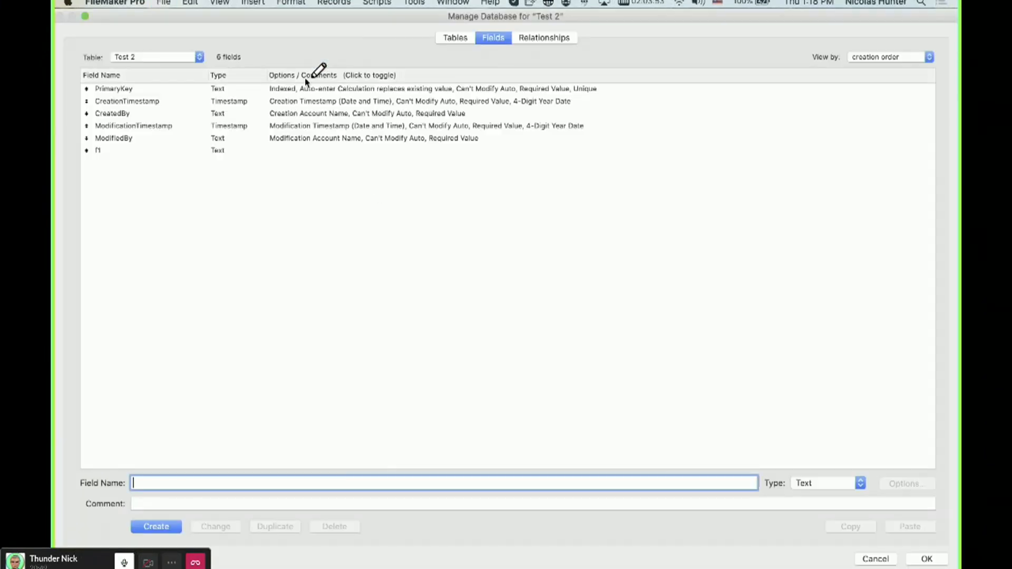
pyautogui.doubleClick(191, 151)
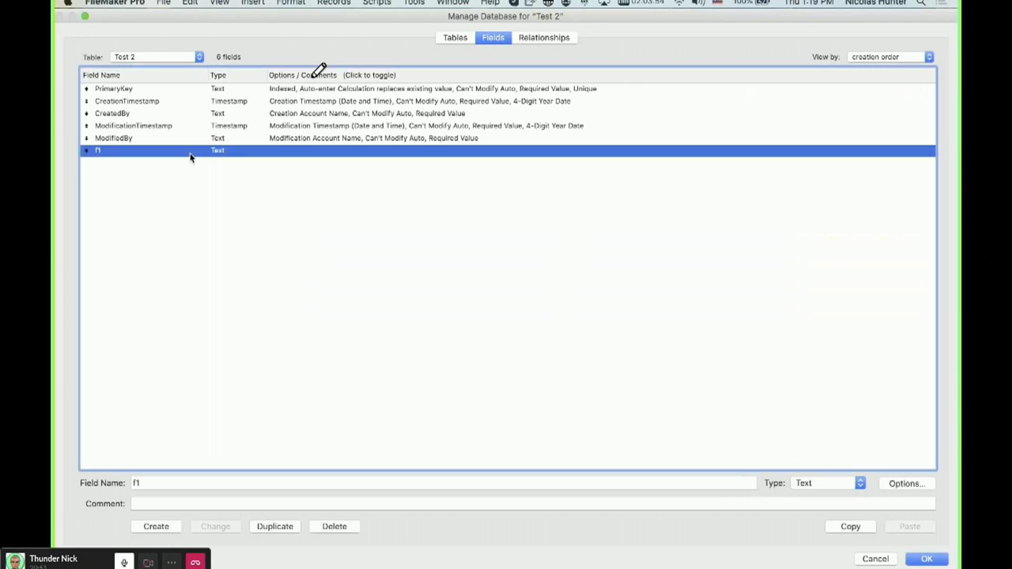
pyautogui.press('Escape')
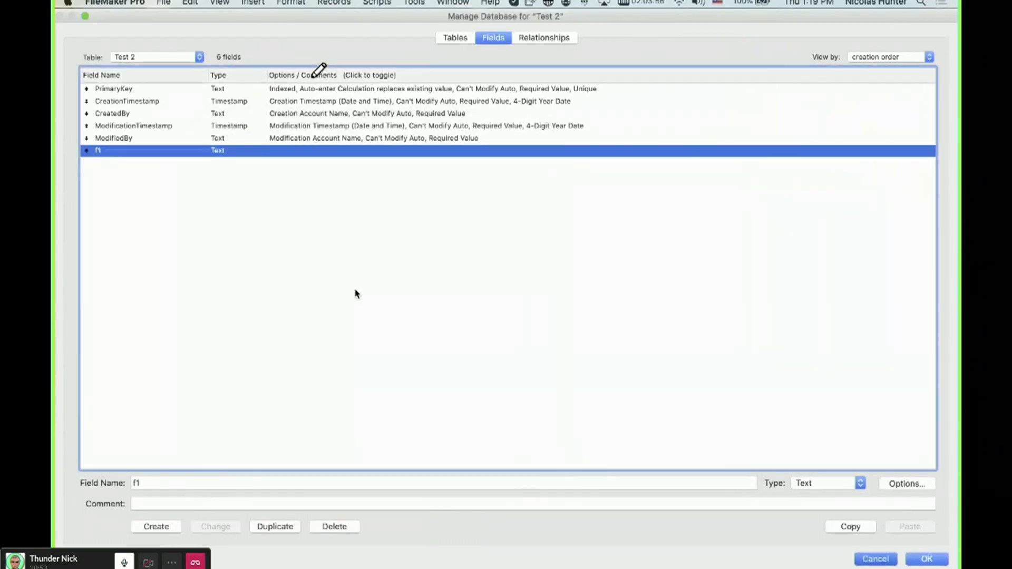
pyautogui.press('Escape')
# Enter sdsdsd in the f1 field of the Test 2 record.
pyautogui.click(241, 138)
pyautogui.write('sdsdsd')
pyautogui.click(241, 177)
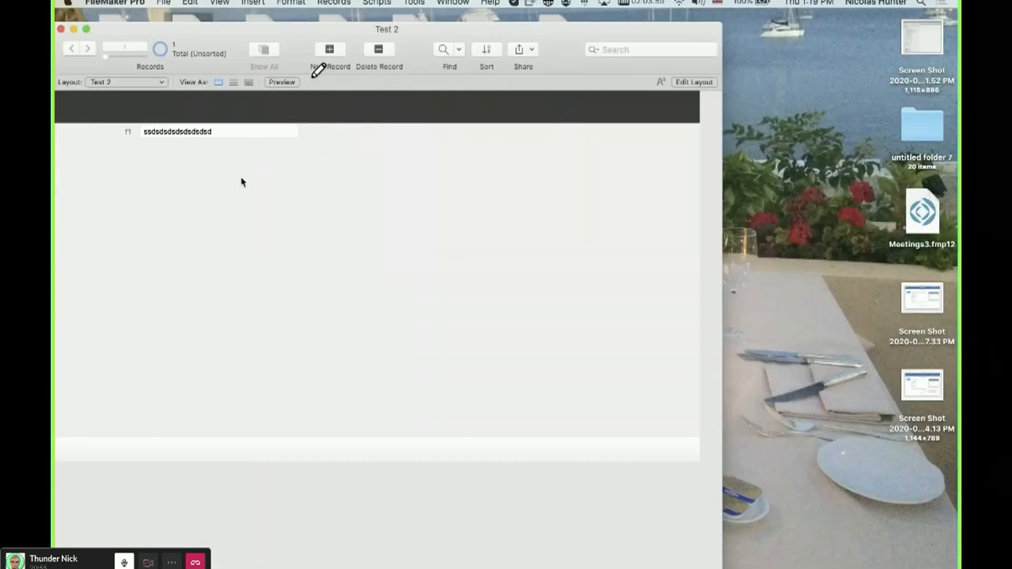
# Create a new Test 2 record and enter sdsdsdsd in its f1 field.
pyautogui.click(329, 49)
pyautogui.write('sdsdsdsds')
pyautogui.click(265, 193)
# Open the Test 2 database manager, select the f1 field, and close it.
pyautogui.press('super+shift+d')
pyautogui.click(240, 151)
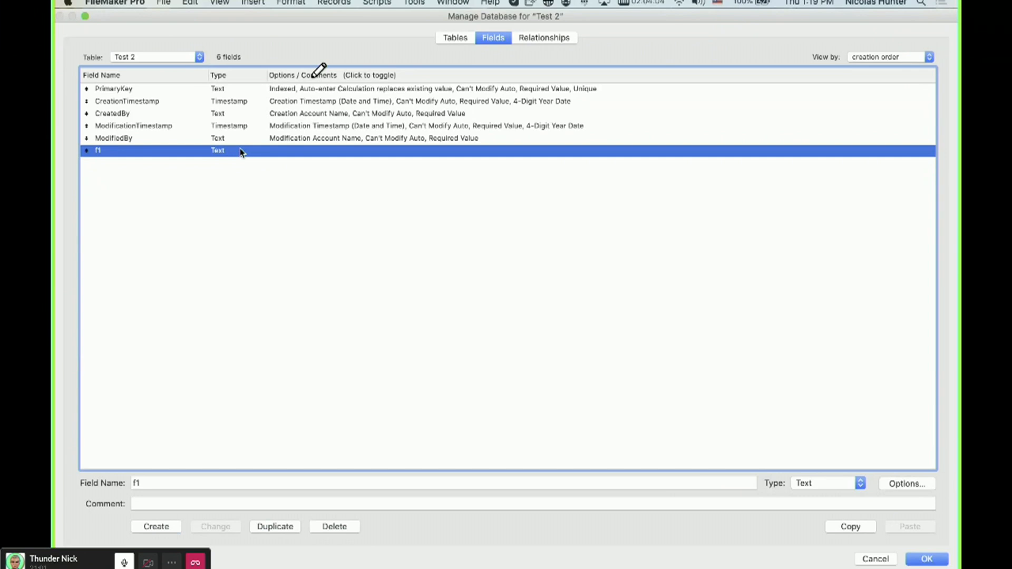
pyautogui.press('Return')
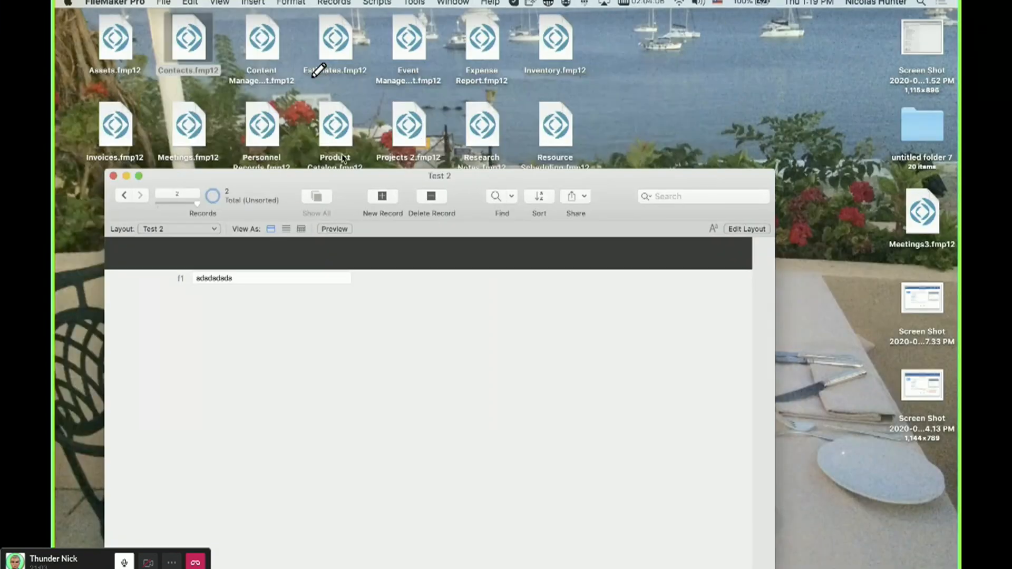
# Open Contacts.fmp12 from the desktop.
pyautogui.click(196, 47)
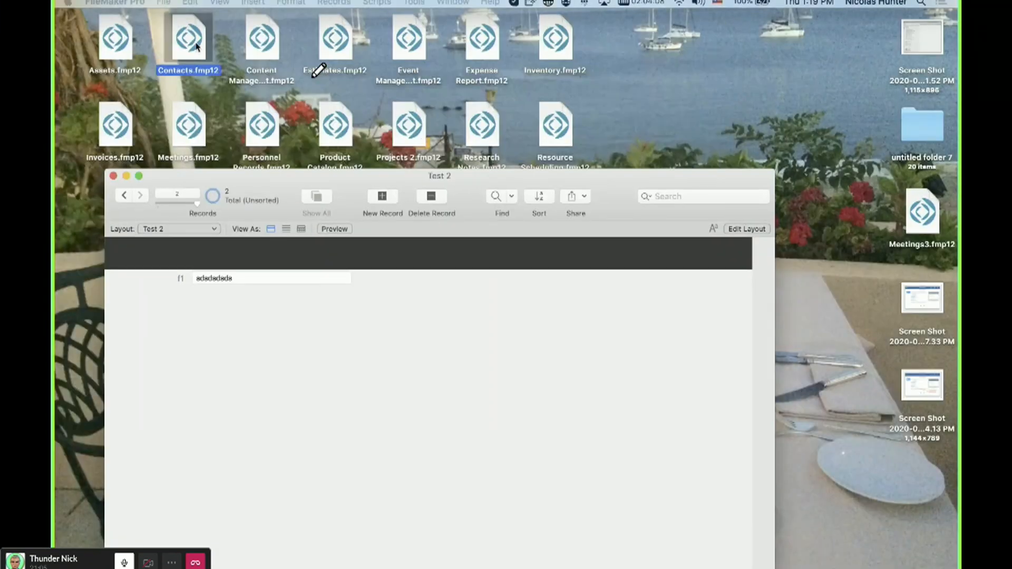
pyautogui.doubleClick(196, 47)
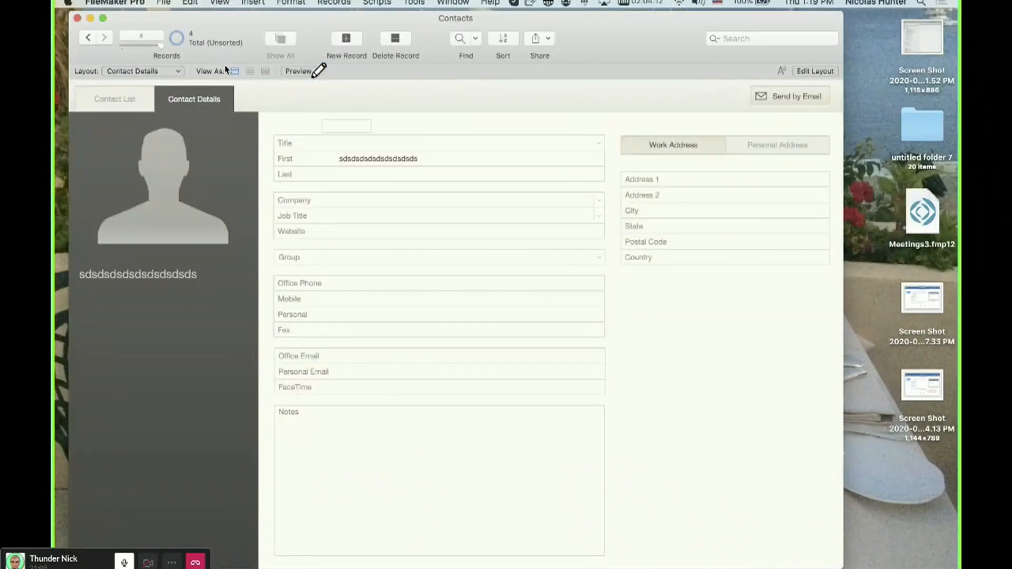
# Open the network sharing settings and inspect the Contacts file's network access, then close them.
pyautogui.click(190, 3)
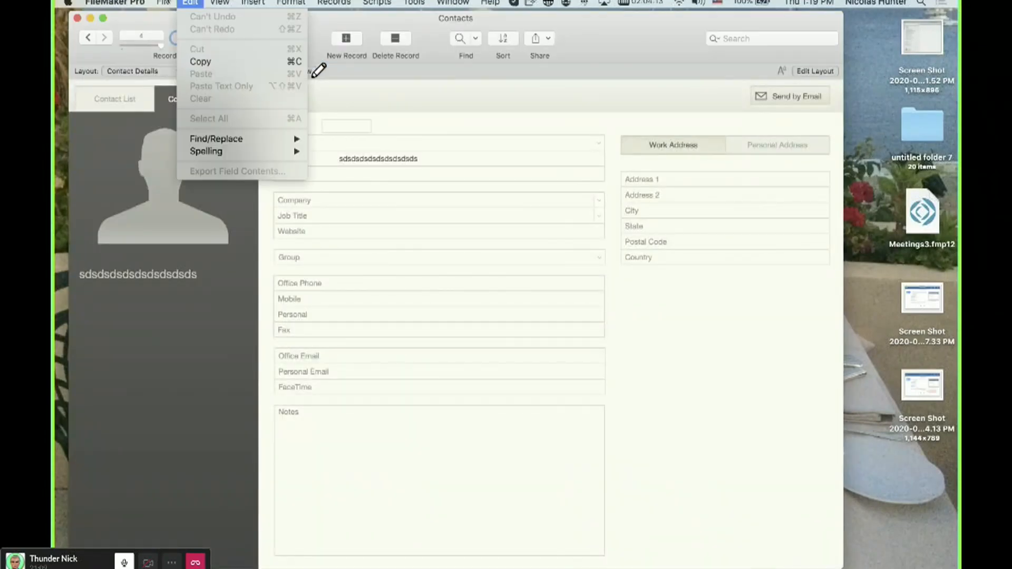
pyautogui.moveTo(195, 129)
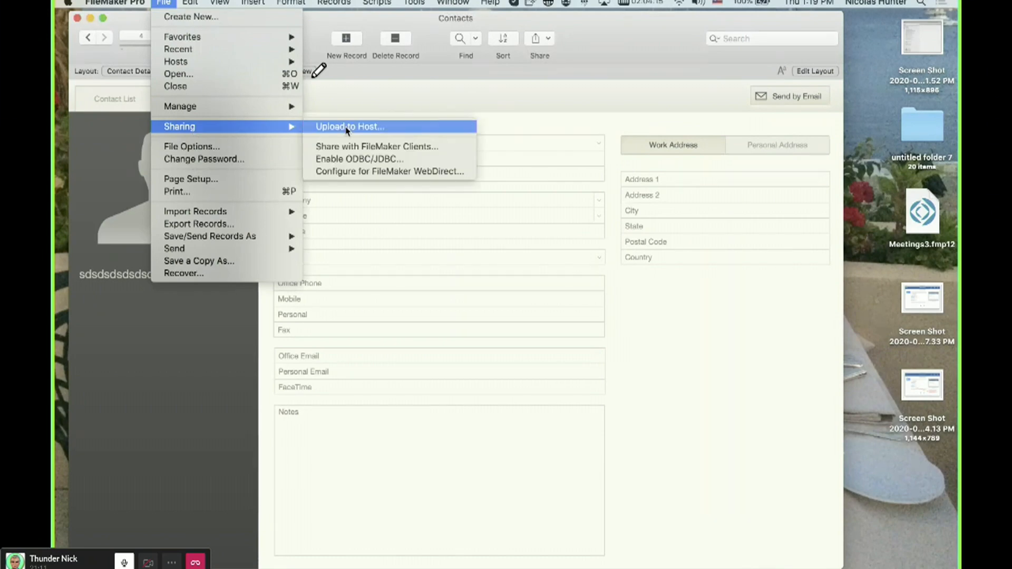
pyautogui.click(349, 147)
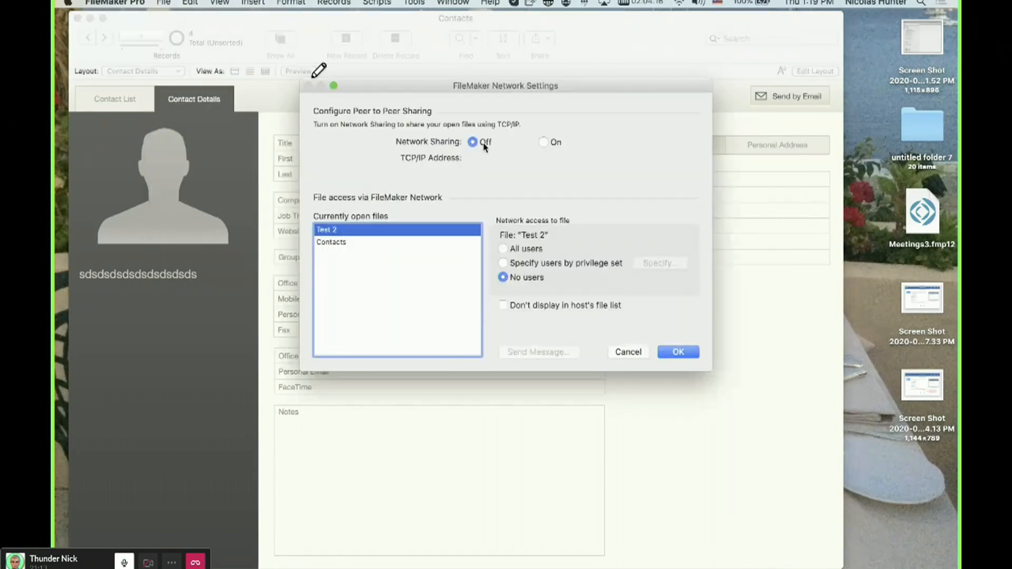
pyautogui.click(403, 242)
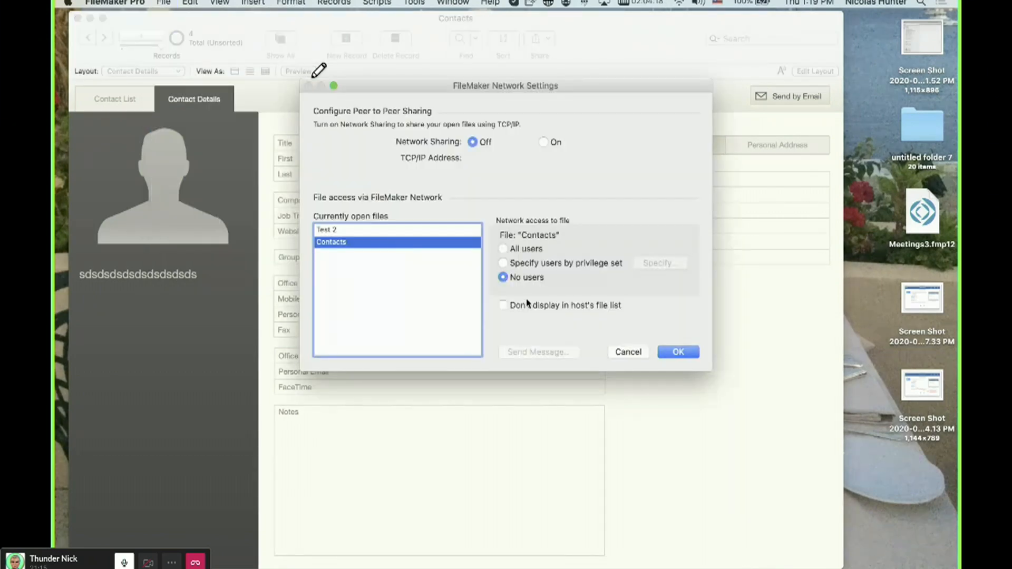
pyautogui.press('Escape')
# Open the Script Workspace for Contacts and close it.
pyautogui.click(388, 2)
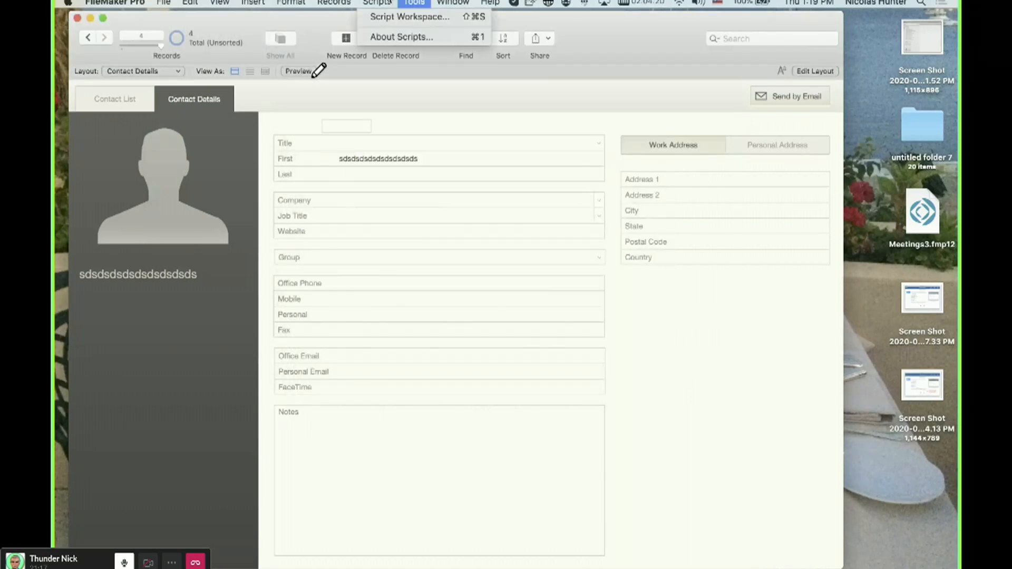
pyautogui.click(401, 16)
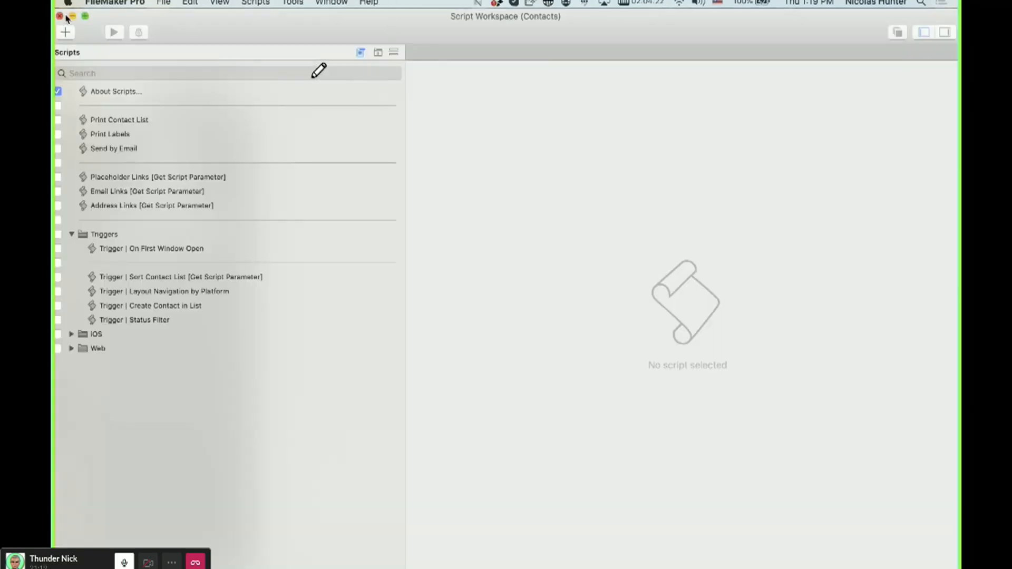
pyautogui.click(60, 16)
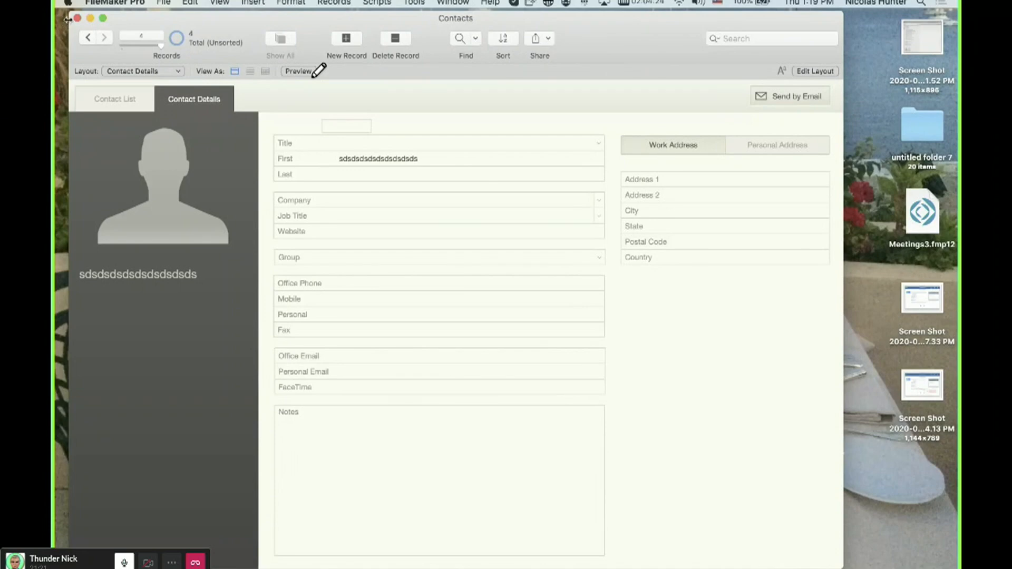
# Open the Contacts database manager, inspect the First field's indexed option, and close it.
pyautogui.press('shift+super+d')
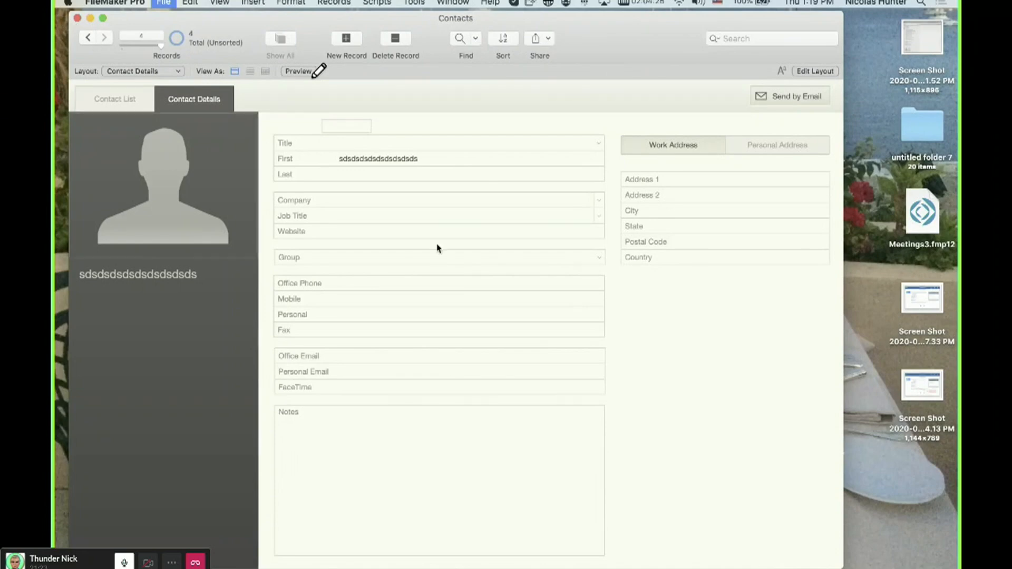
pyautogui.click(232, 116)
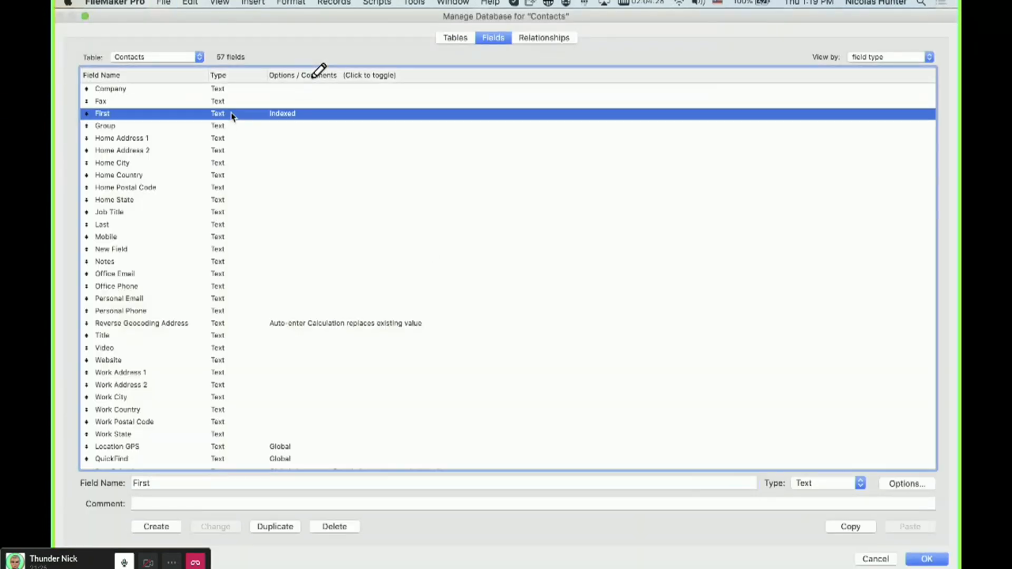
pyautogui.doubleClick(232, 116)
pyautogui.click(452, 437)
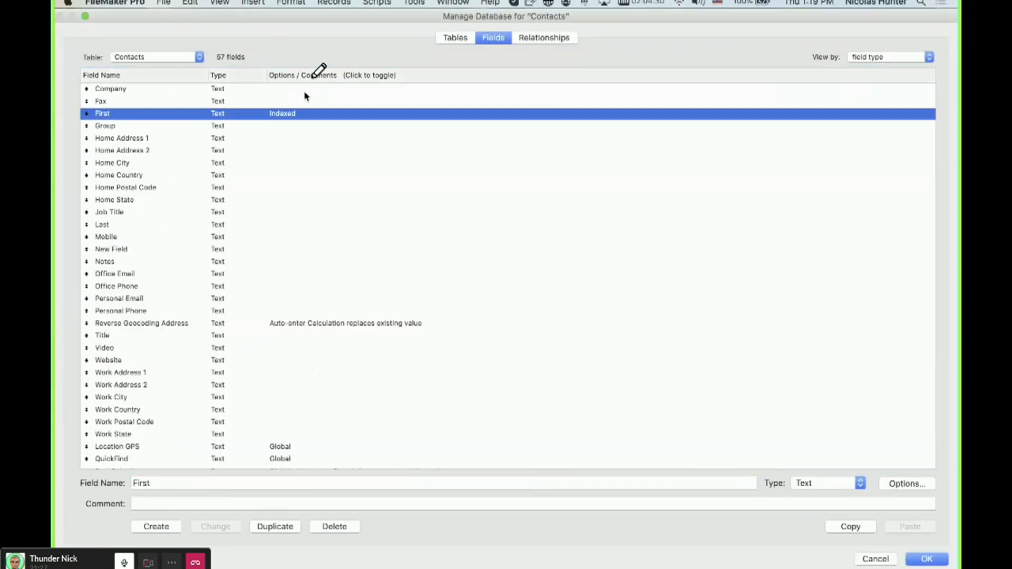
pyautogui.press('Return')
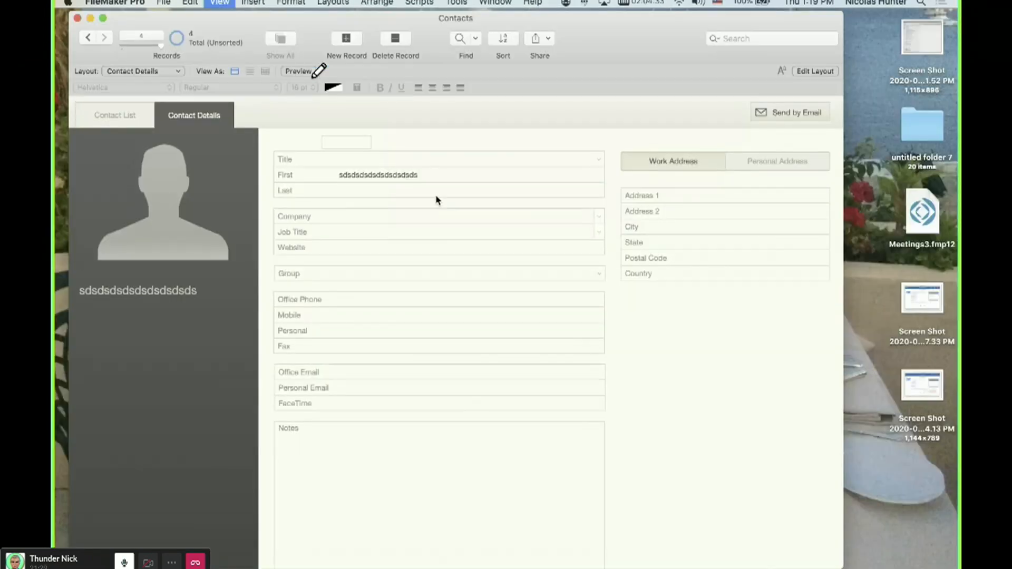
# Open the Script Debugger from Layout mode, return to Browse mode, and move its window aside.
pyautogui.press('super+l')
pyautogui.click(558, 192)
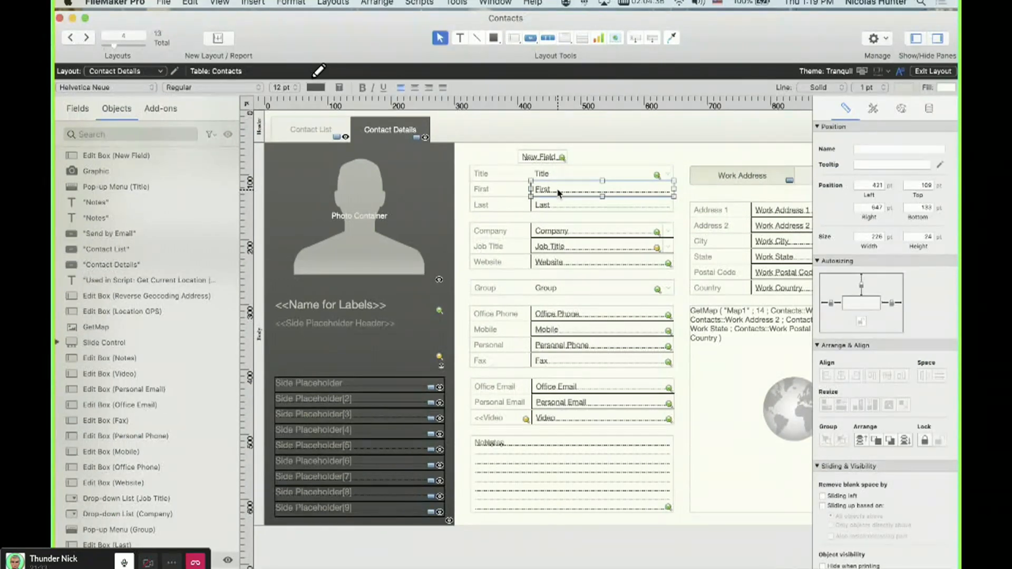
pyautogui.click(457, 3)
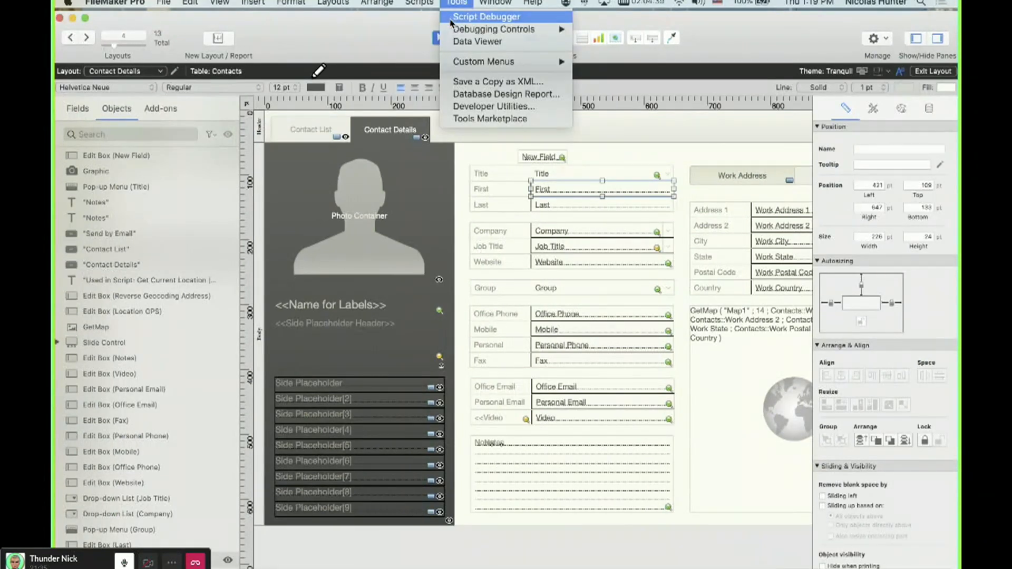
pyautogui.click(459, 17)
pyautogui.press('super+b')
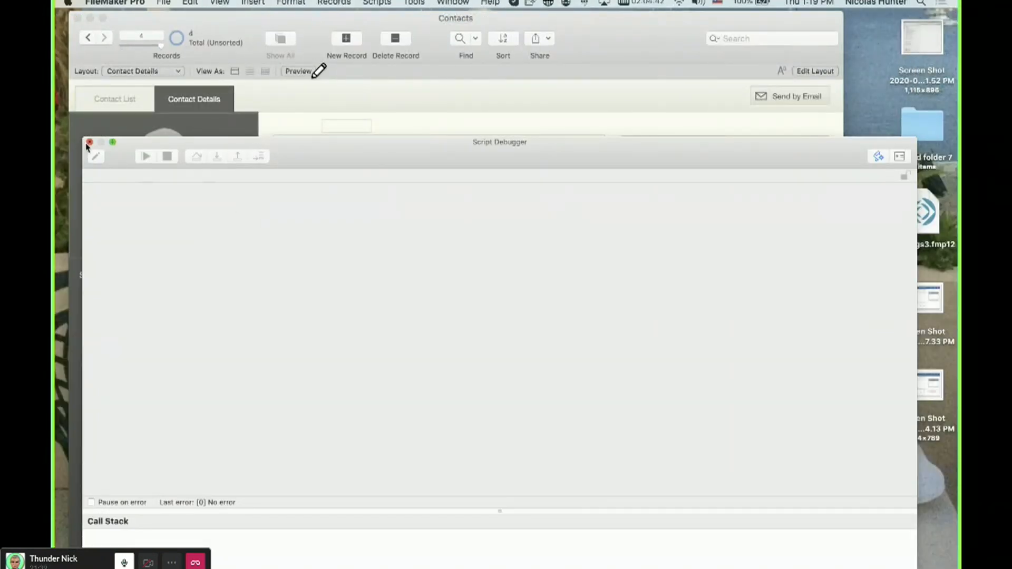
pyautogui.moveTo(164, 142); pyautogui.dragTo(409, 64)
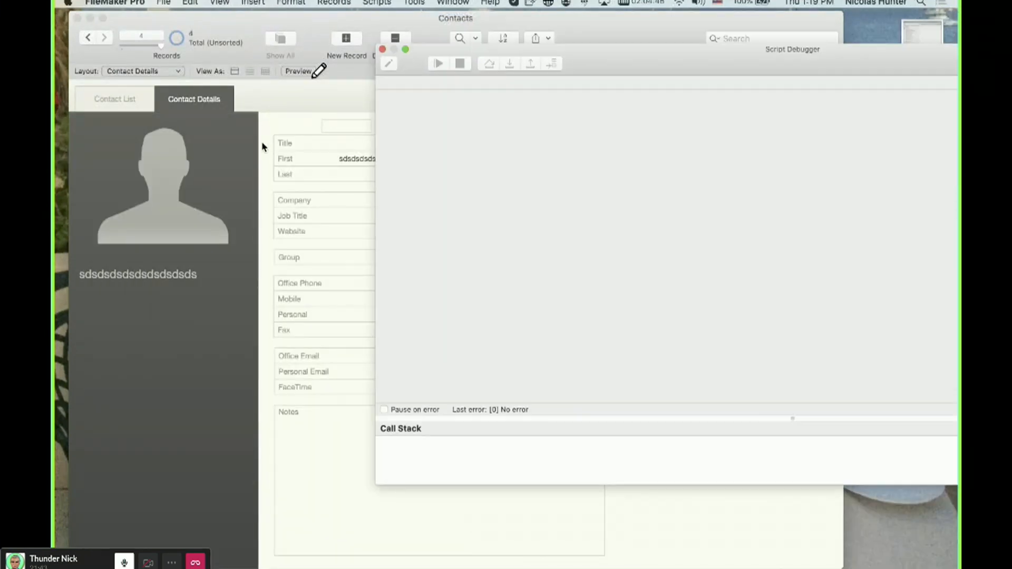
# Enter sdsdsd in the Last field of the current contact and close the Script Debugger.
pyautogui.click(363, 155)
pyautogui.click(340, 106)
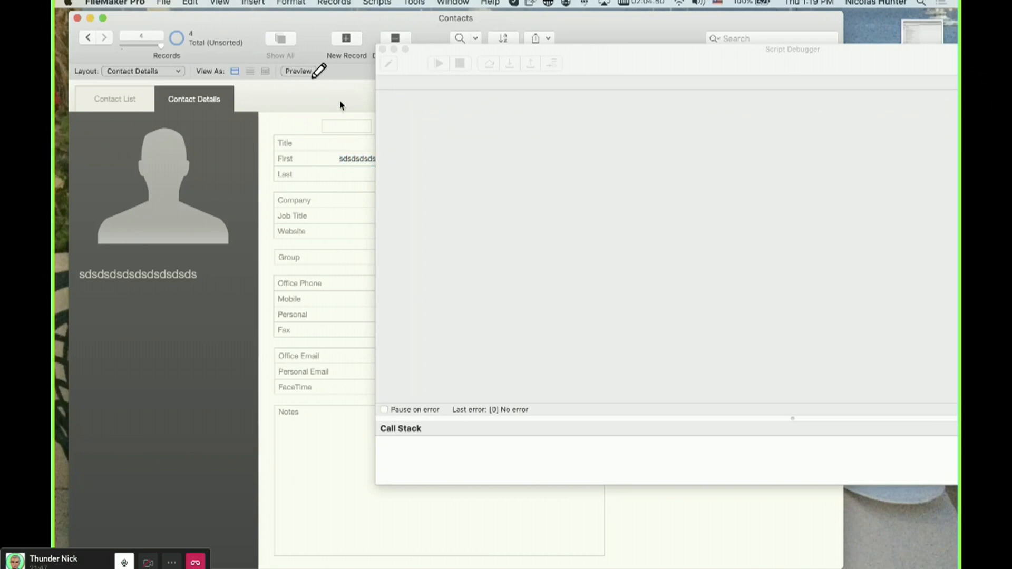
pyautogui.click(346, 174)
pyautogui.write('sdsdsd')
pyautogui.click(340, 119)
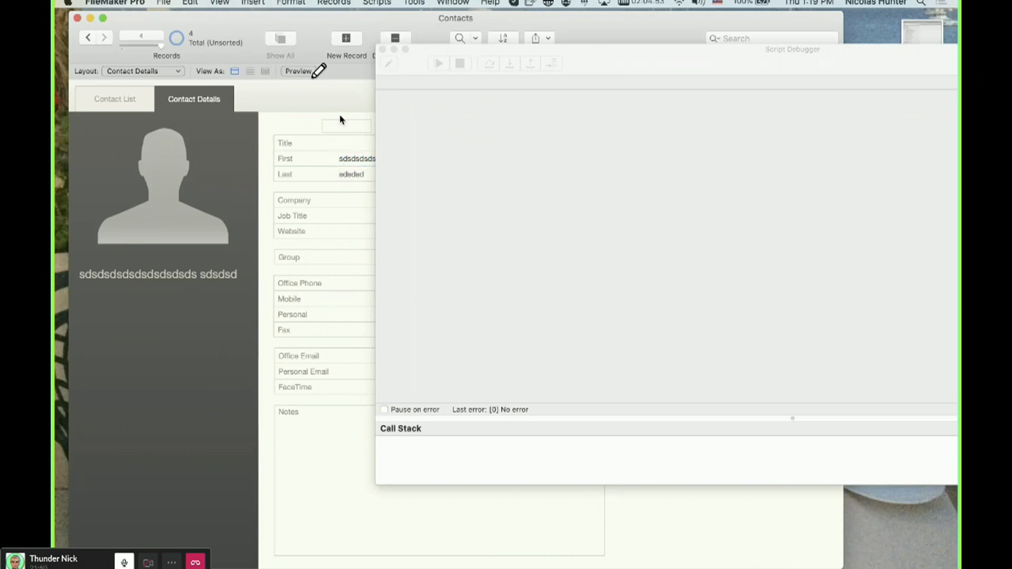
pyautogui.click(383, 50)
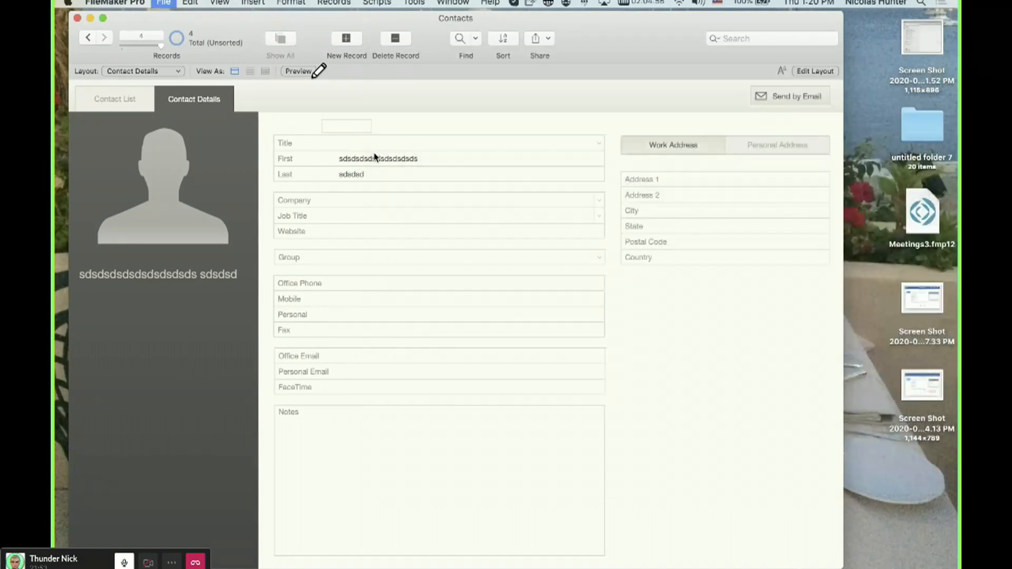
# Inspect the Last field's options in the Contacts database manager, then close the dialogs.
pyautogui.press('super+shift+d')
pyautogui.click(278, 224)
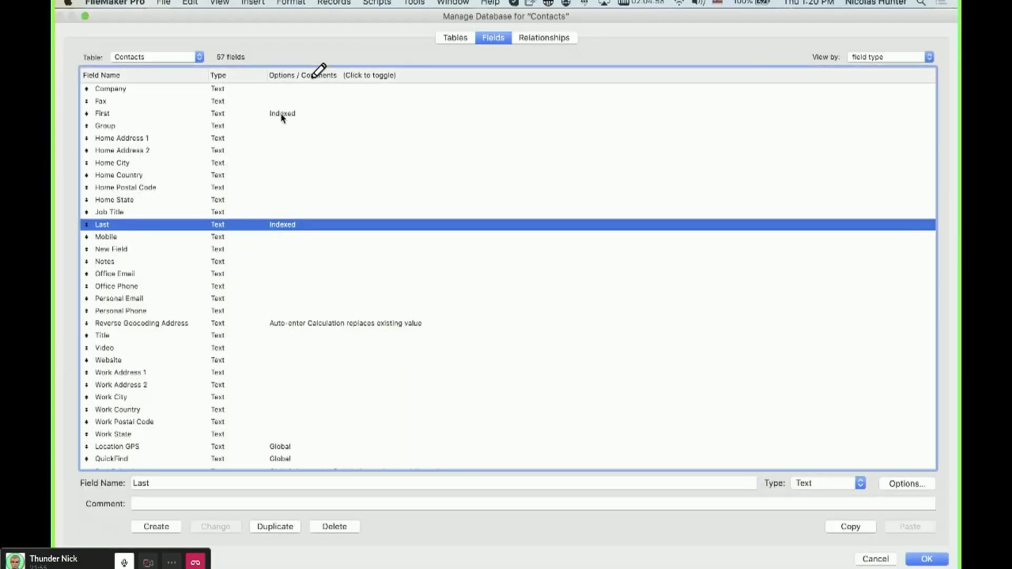
pyautogui.keyDown('super'); pyautogui.click(283, 114); pyautogui.keyUp('super')
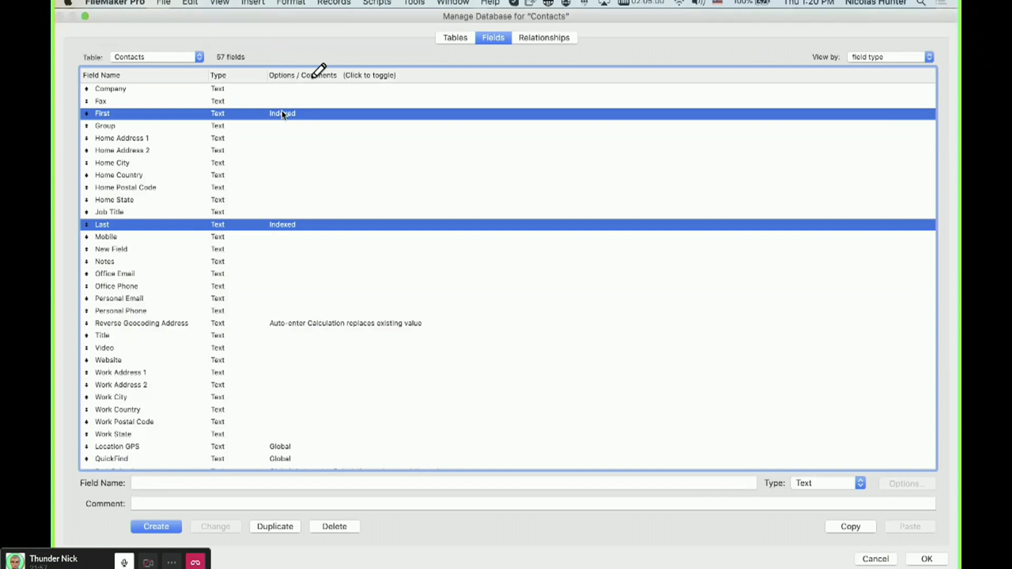
pyautogui.click(301, 236)
pyautogui.click(297, 226)
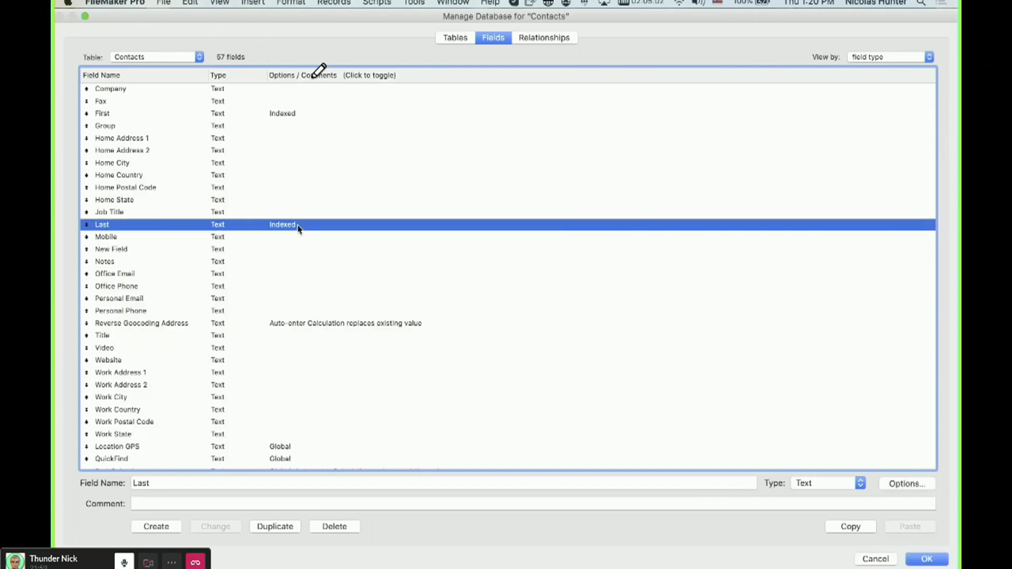
pyautogui.doubleClick(298, 225)
pyautogui.click(316, 150)
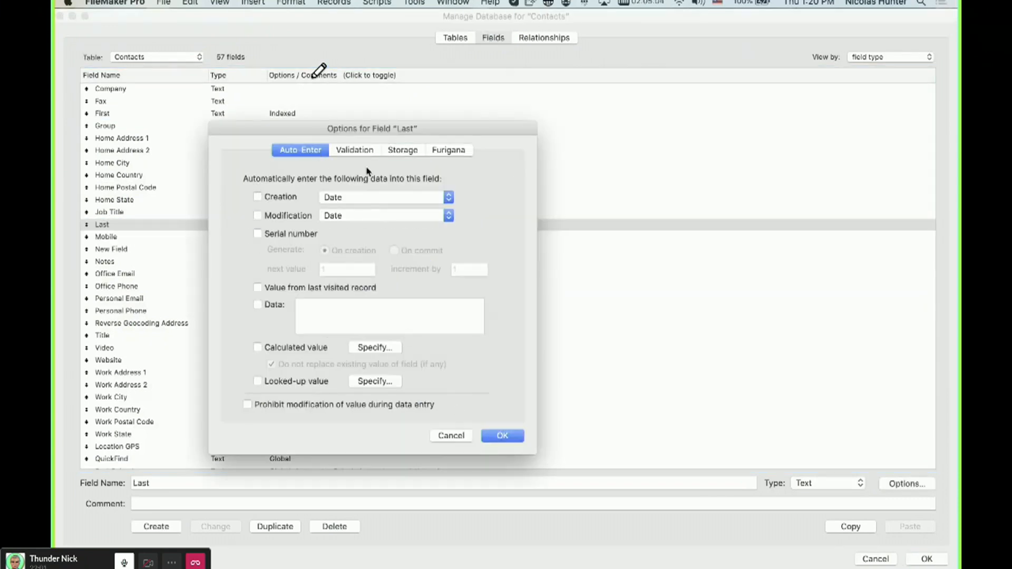
pyautogui.click(357, 149)
pyautogui.press('Escape')
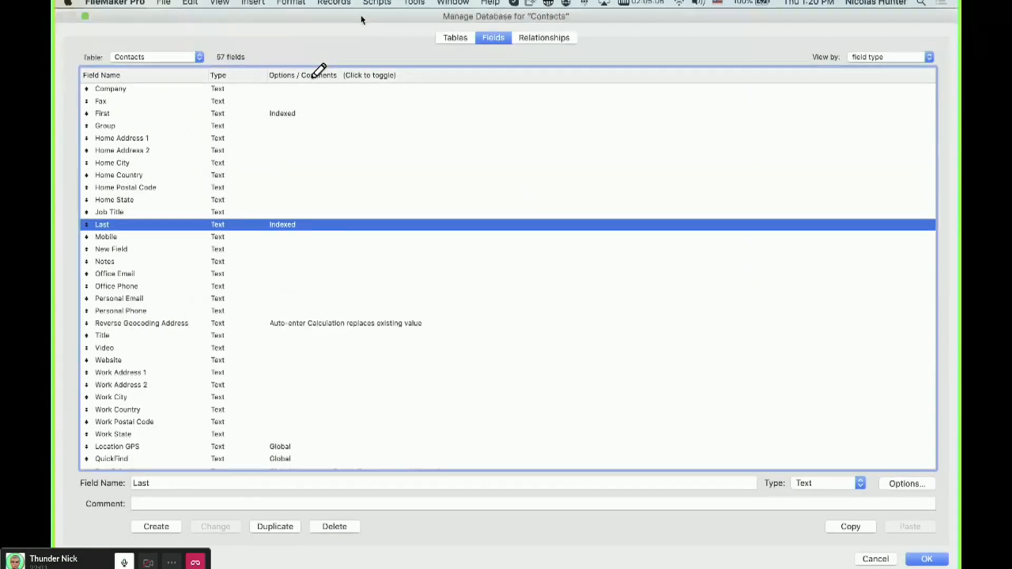
pyautogui.press('Escape')
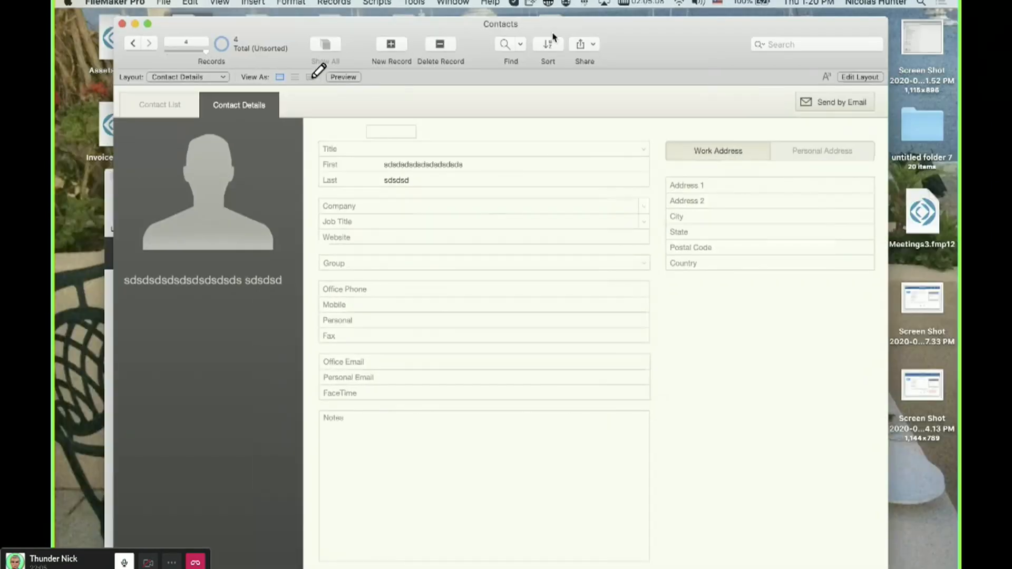
# Inspect the storage indexing options of the f1 field in the Test 2 database, then close them.
pyautogui.moveTo(552, 34); pyautogui.dragTo(769, 59)
pyautogui.click(194, 415)
pyautogui.press('super+shift+d')
pyautogui.click(250, 156)
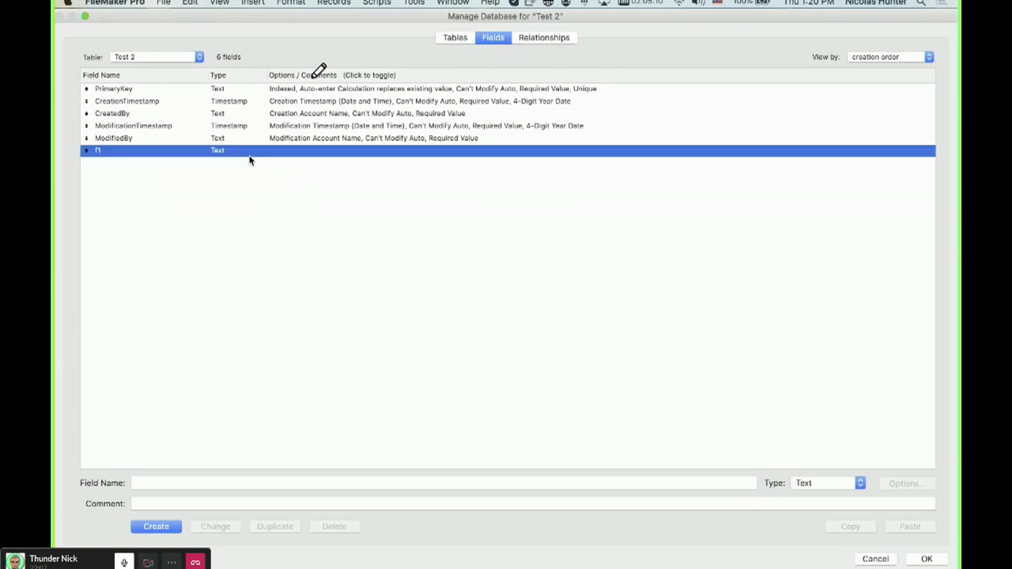
pyautogui.doubleClick(249, 153)
pyautogui.click(301, 152)
pyautogui.click(396, 157)
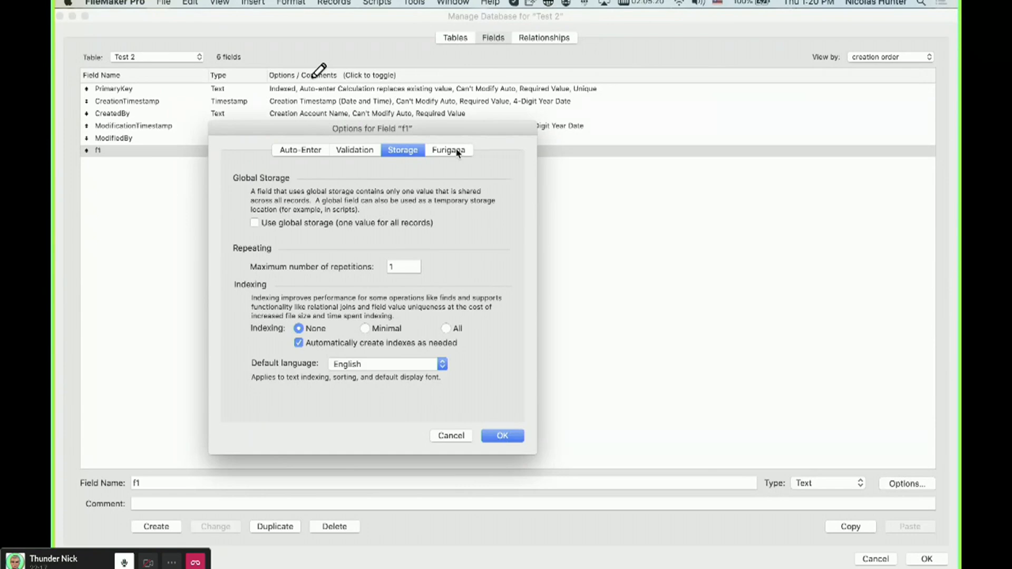
pyautogui.press('Escape')
pyautogui.press('Escape')
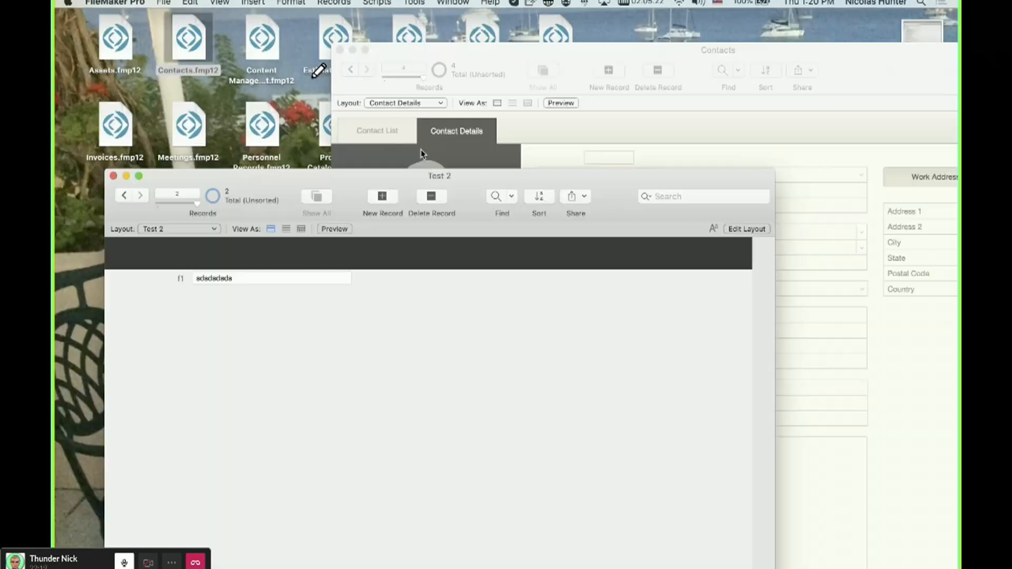
# Create a new text field named f1 in the Contacts table and close the database manager.
pyautogui.click(496, 133)
pyautogui.moveTo(488, 63); pyautogui.dragTo(231, 32)
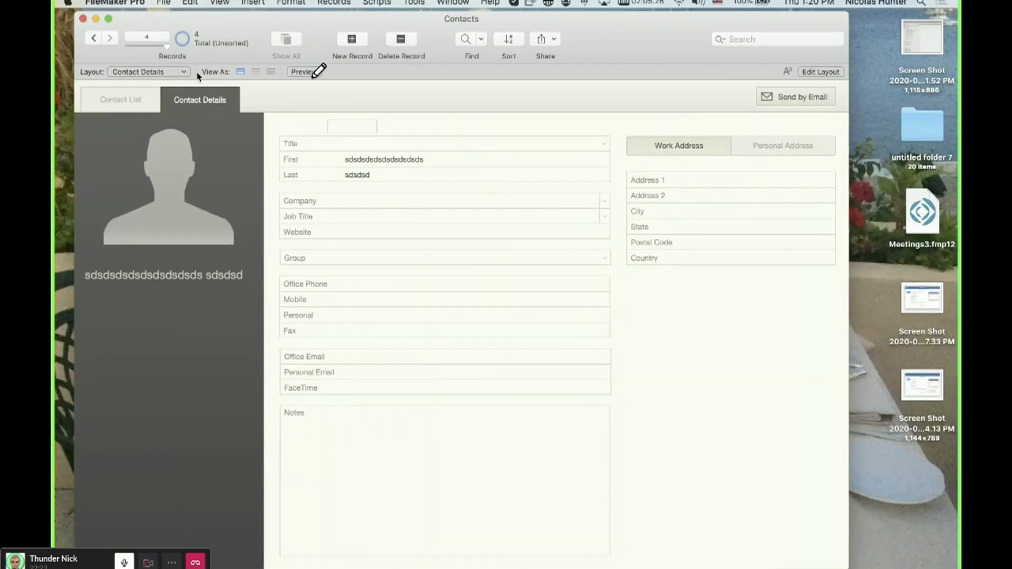
pyautogui.click(166, 72)
pyautogui.click(389, 112)
pyautogui.press('super+shift+d')
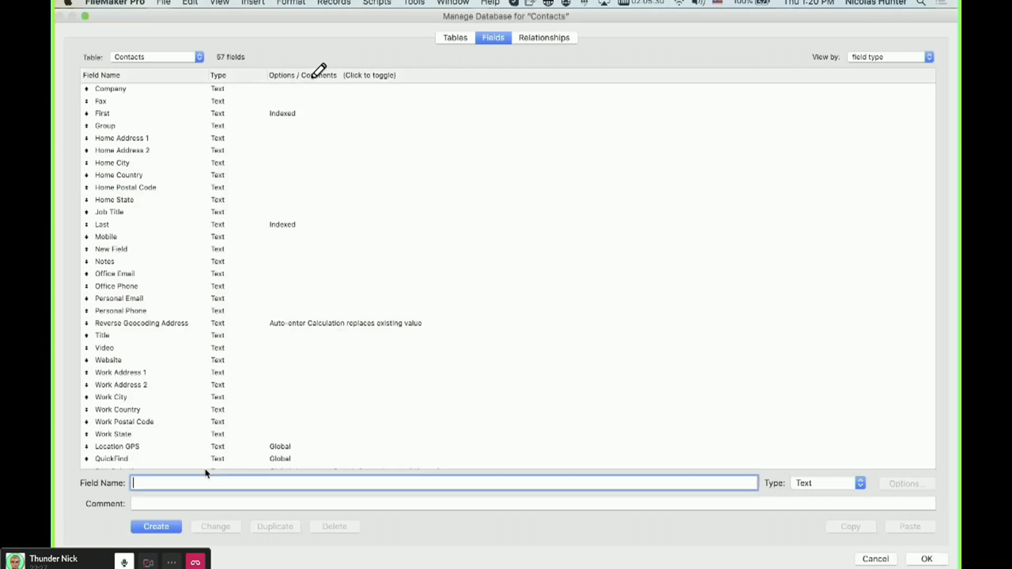
pyautogui.press('Return')
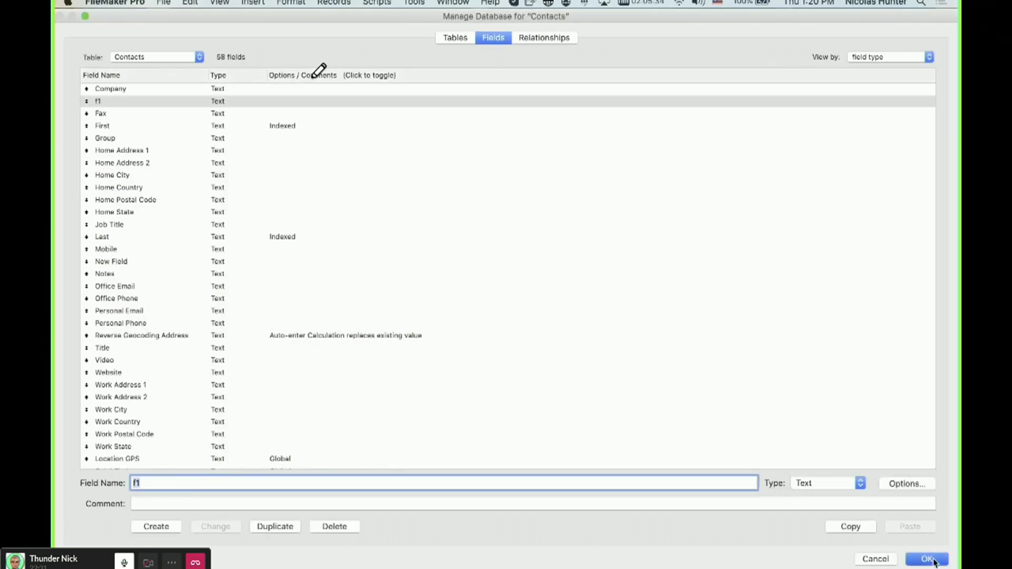
pyautogui.click(906, 561)
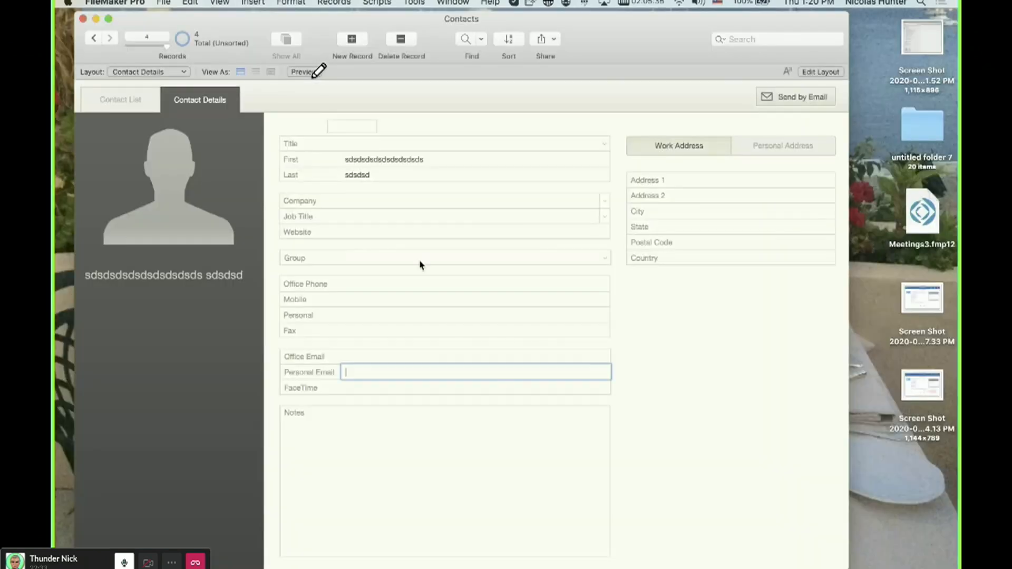
# Place an f1 field on the Contact Details layout and return to Browse mode.
pyautogui.press('super+l')
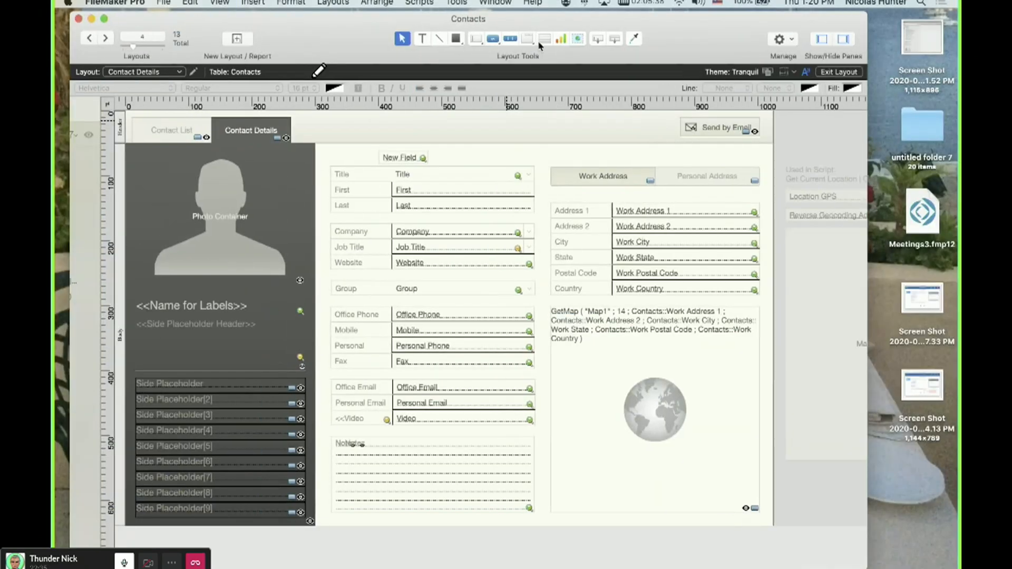
pyautogui.moveTo(636, 39); pyautogui.dragTo(605, 153)
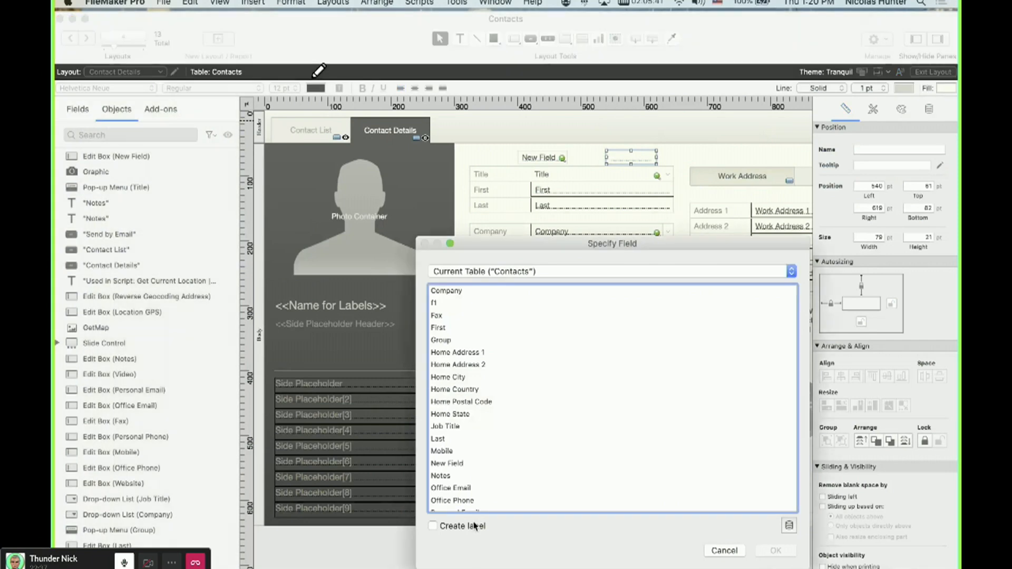
pyautogui.scroll(-10, 469, 475)
pyautogui.click(467, 492)
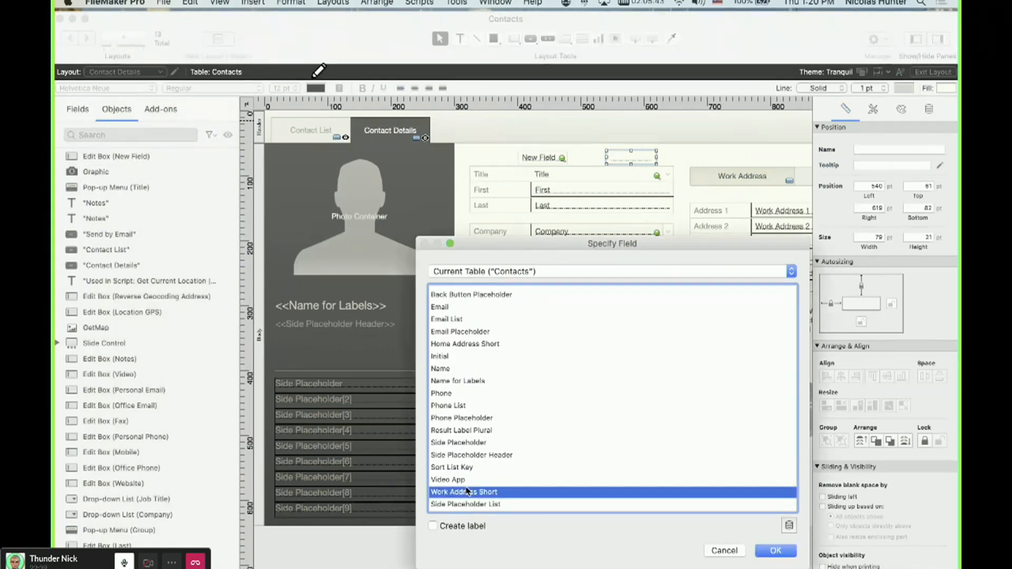
pyautogui.press('f')
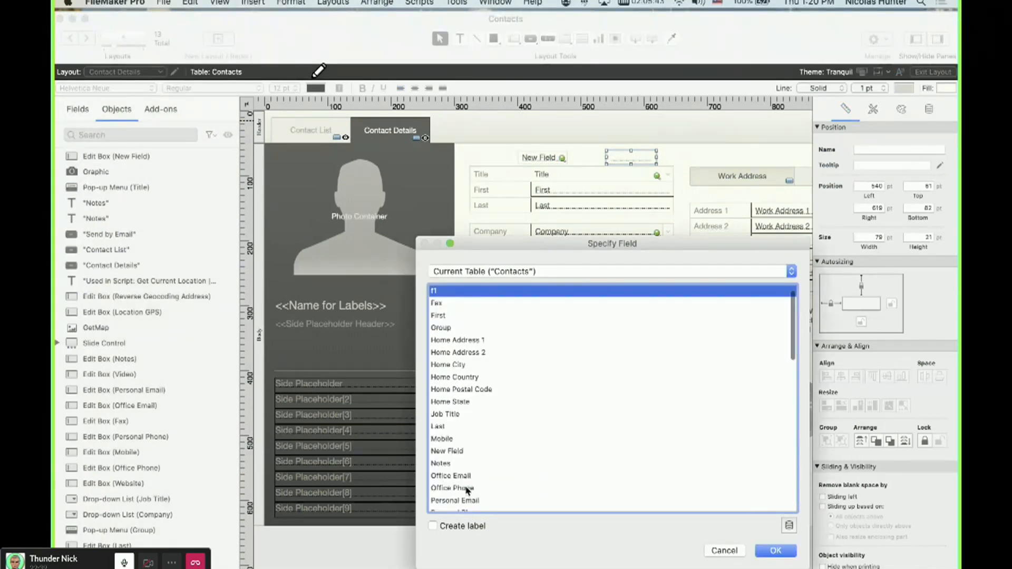
pyautogui.doubleClick(448, 294)
pyautogui.press('super+b')
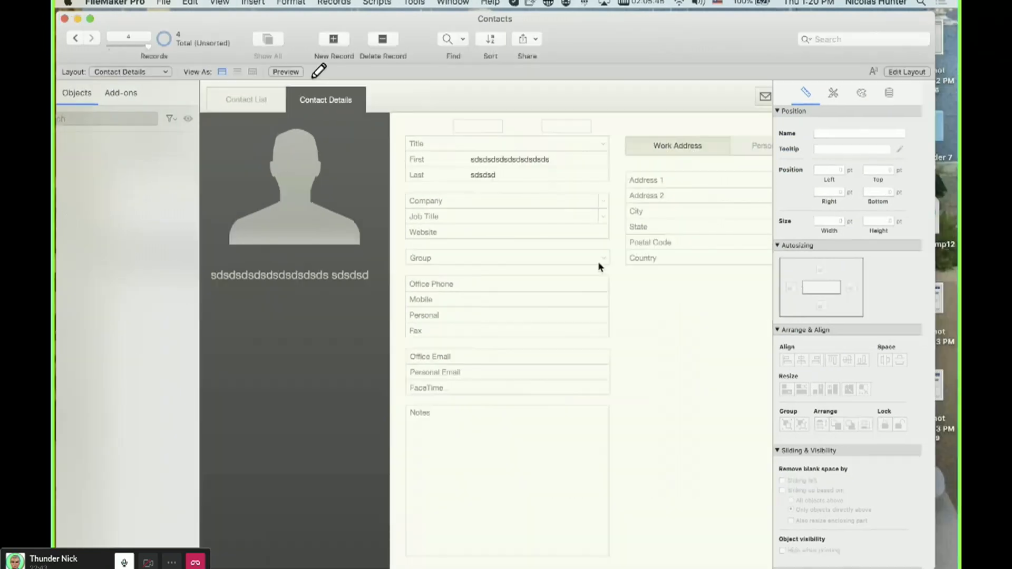
# Enter wewewe in the f1 field of the current contact record.
pyautogui.click(462, 128)
pyautogui.write('wewewe')
pyautogui.click(498, 127)
# Review the Contacts fields and their options in the database manager.
pyautogui.press('super+shift+d')
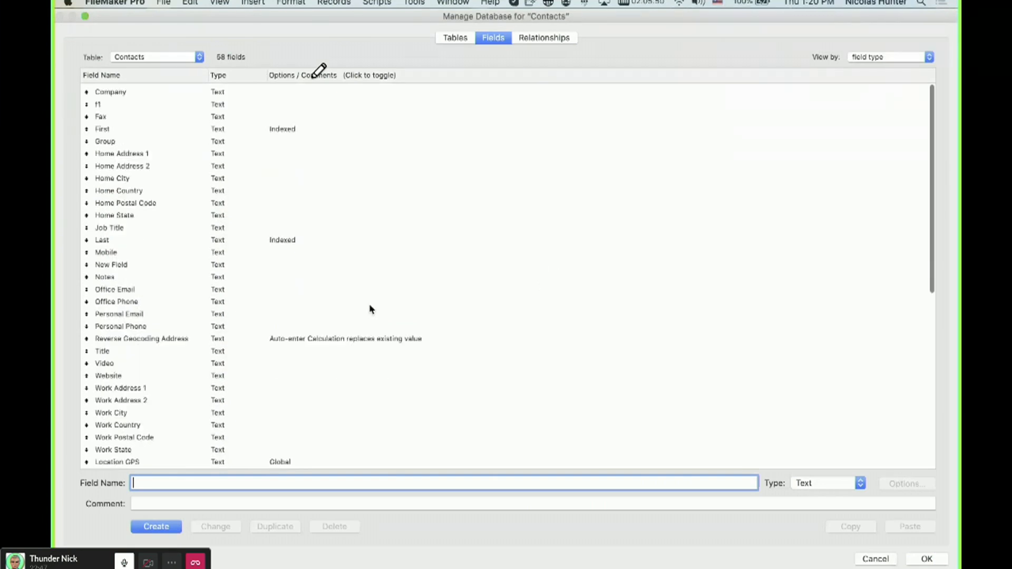
pyautogui.click(211, 99)
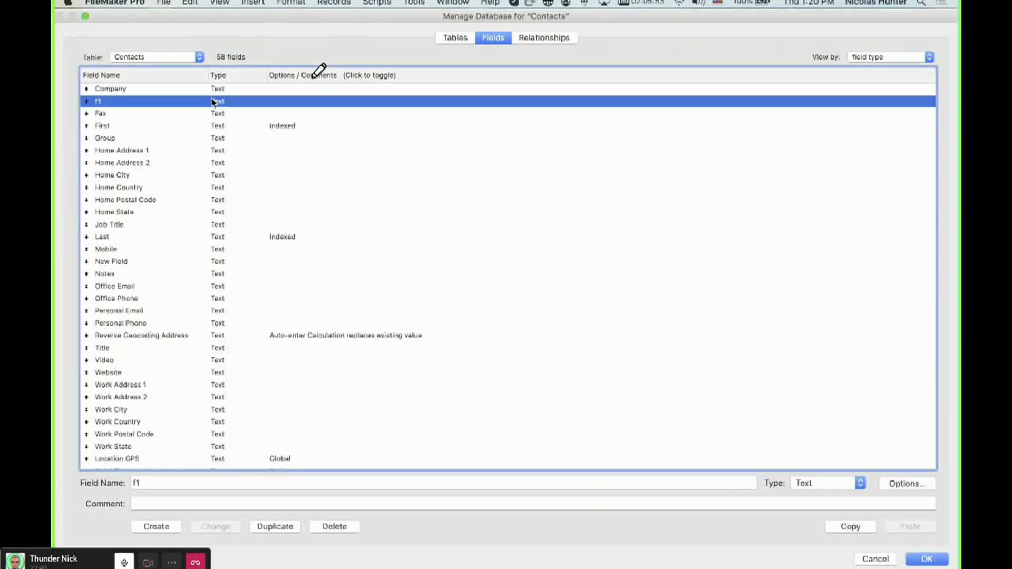
pyautogui.click(161, 129)
pyautogui.keyDown('super'); pyautogui.click(216, 239); pyautogui.keyUp('super')
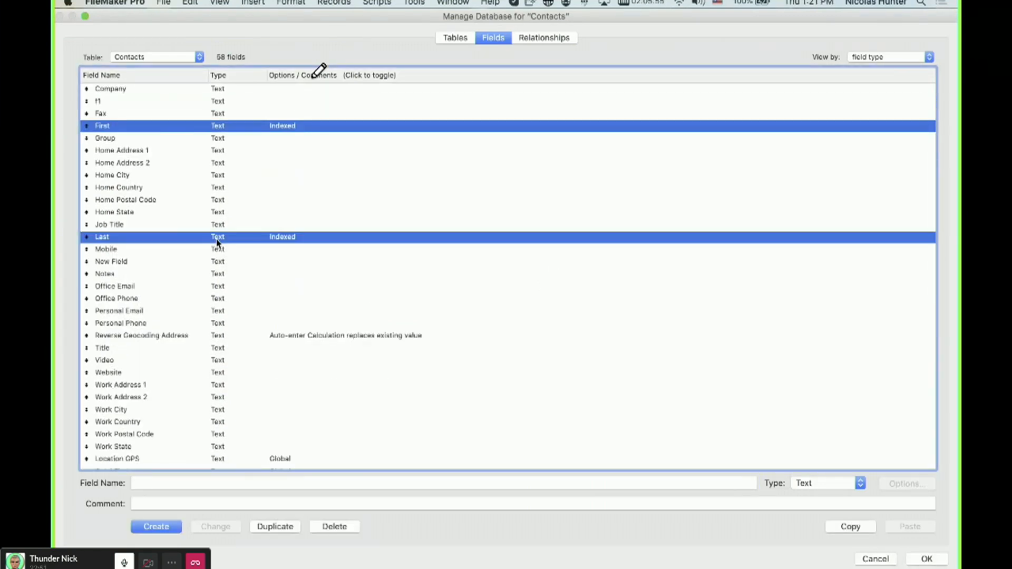
pyautogui.click(251, 298)
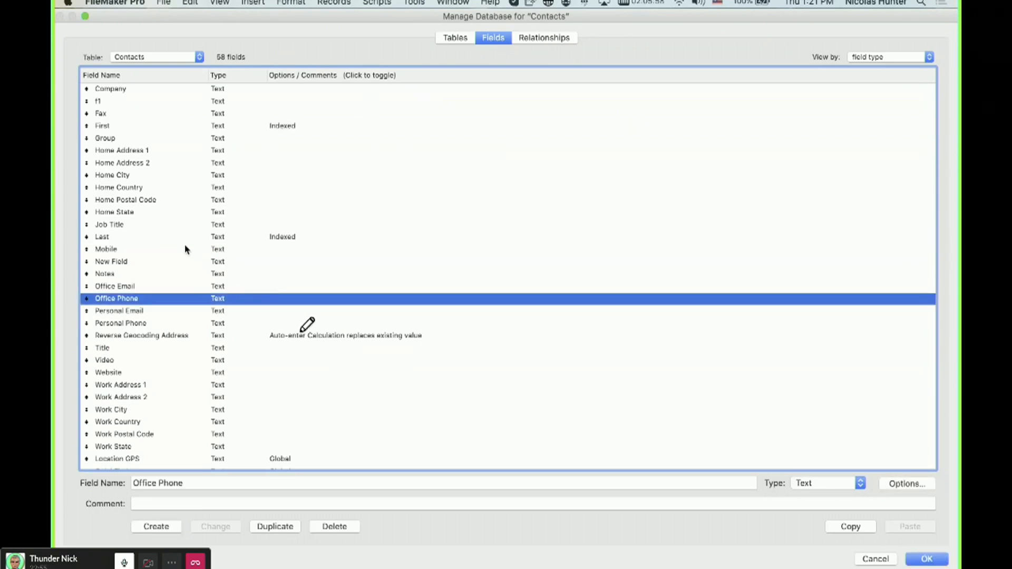
pyautogui.scroll(-10, 187, 227)
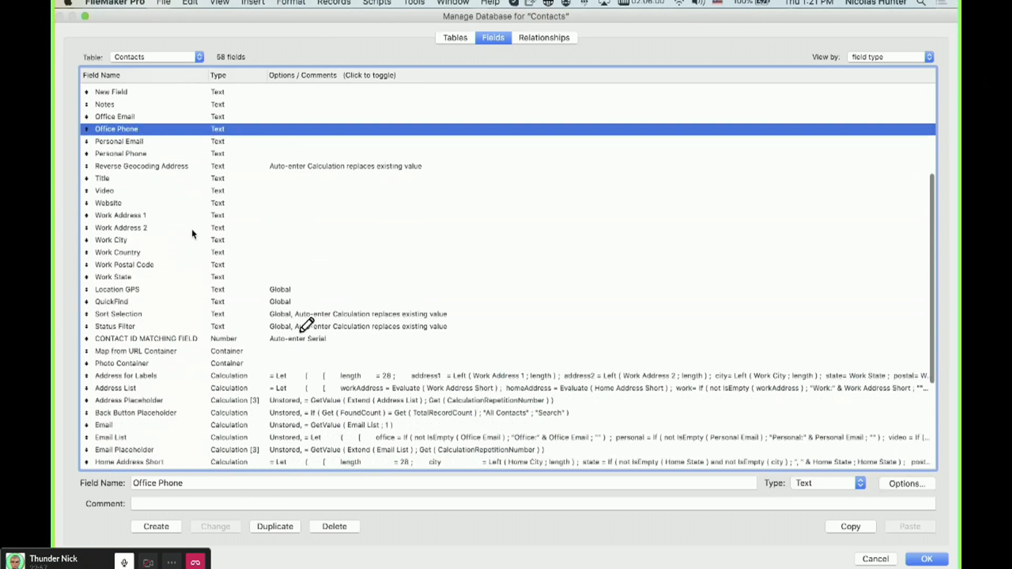
pyautogui.scroll(-3, 197, 295)
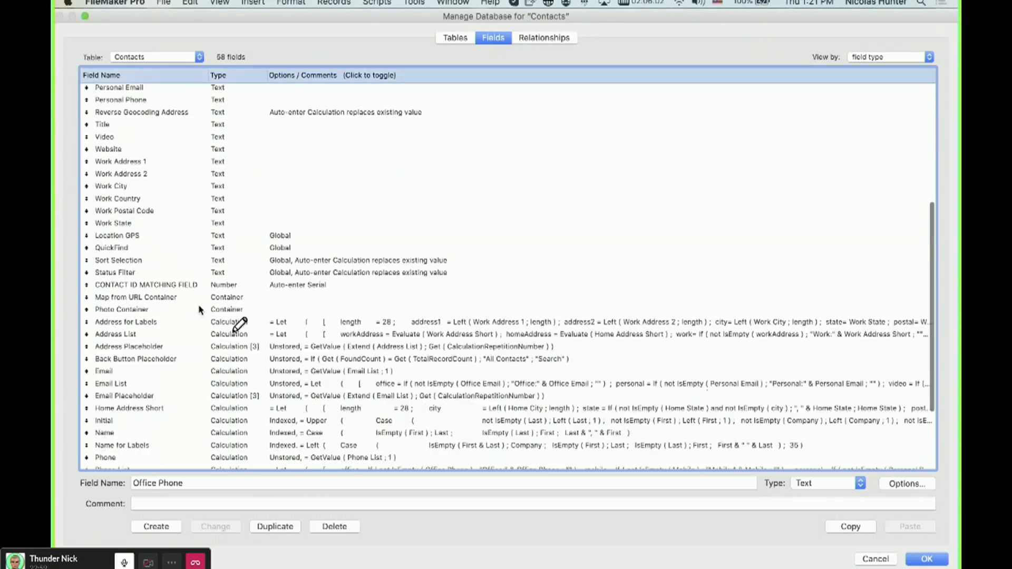
# Open the Name calculation field's formula and close it without changes.
pyautogui.click(265, 350)
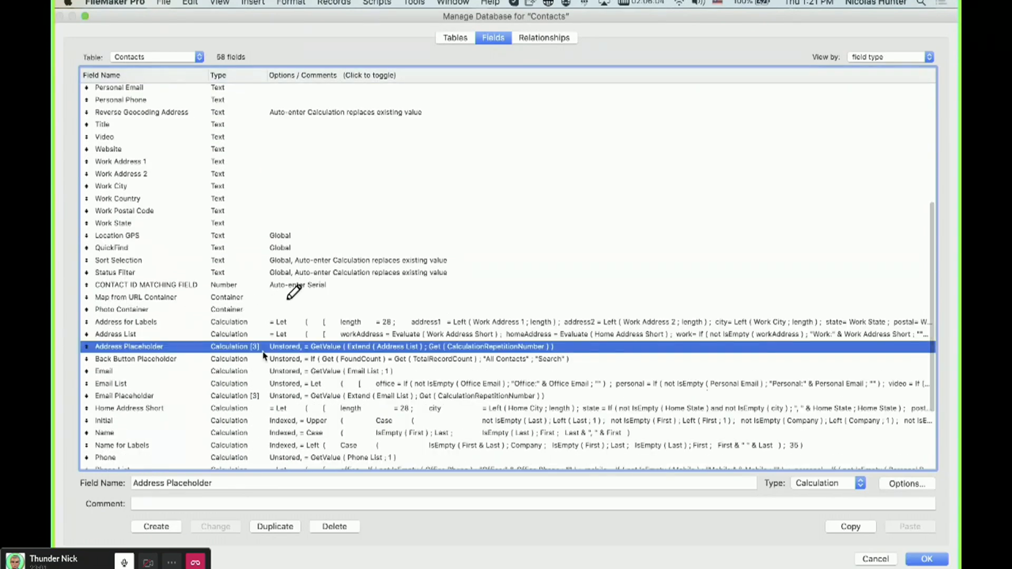
pyautogui.click(255, 430)
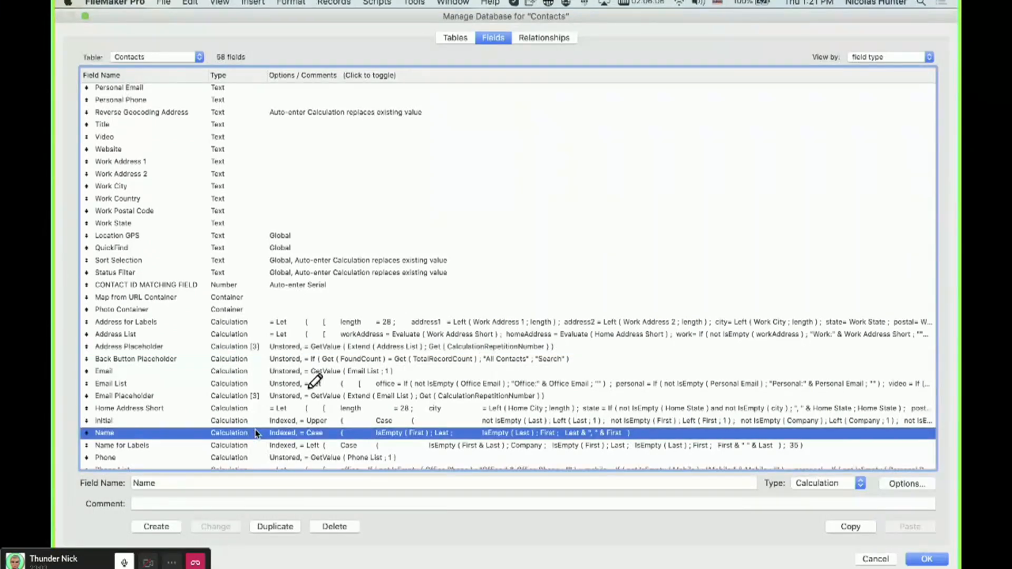
pyautogui.doubleClick(255, 429)
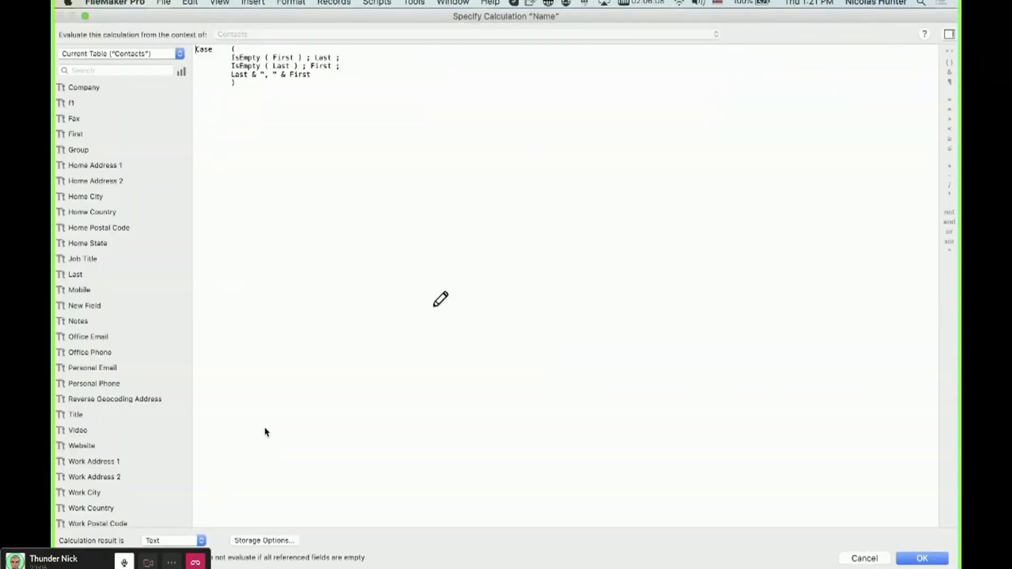
pyautogui.press('Escape')
# Compare the First and Last fields' indexing options in the Contacts field list.
pyautogui.scroll(-5, 280, 455)
pyautogui.click(286, 462)
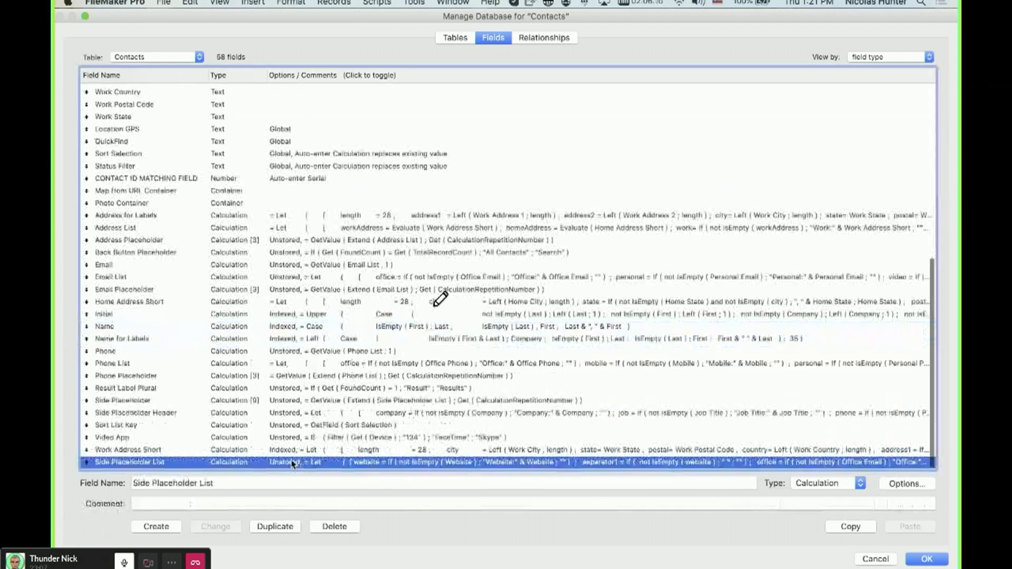
pyautogui.scroll(15, 274, 242)
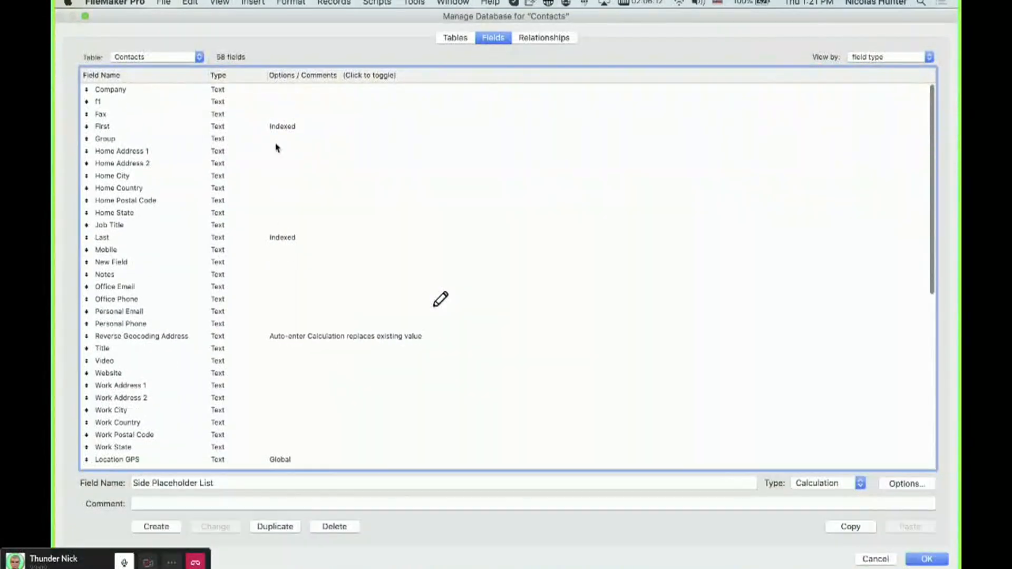
pyautogui.click(282, 128)
pyautogui.keyDown('super'); pyautogui.click(283, 238); pyautogui.keyUp('super')
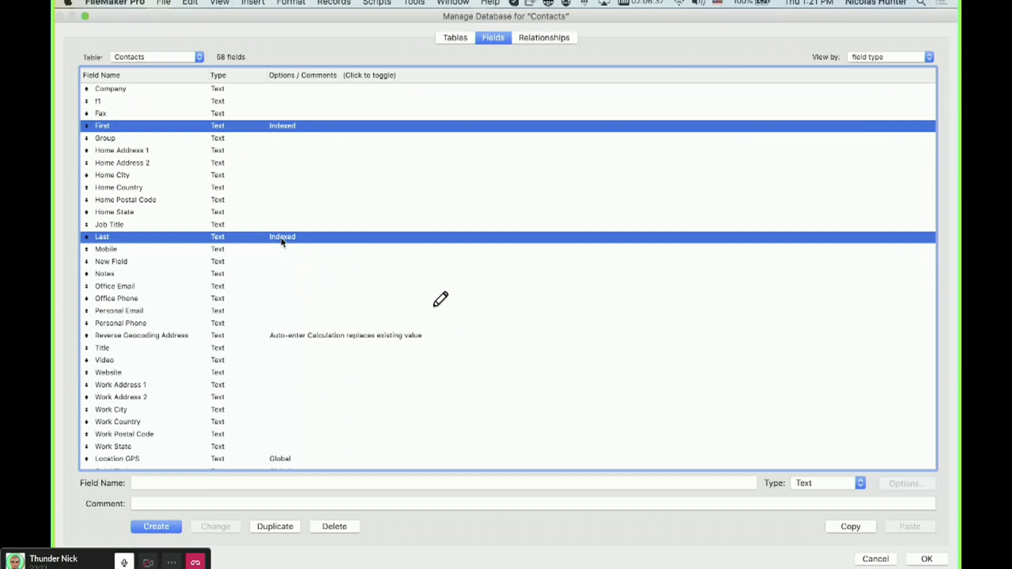
pyautogui.scroll(-2, 296, 308)
pyautogui.scroll(-10, 298, 309)
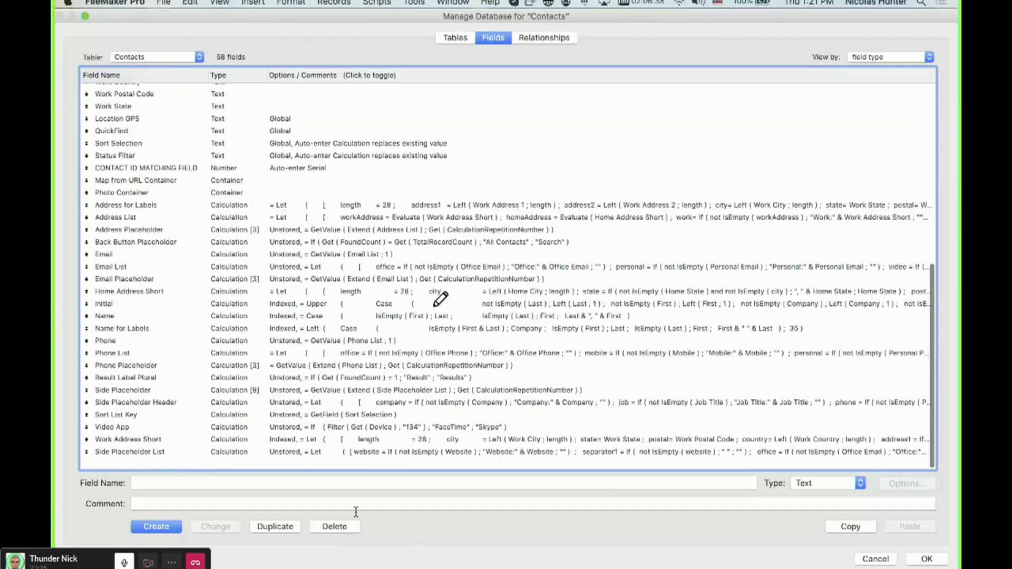
pyautogui.click(325, 463)
pyautogui.keyDown('shift'); pyautogui.click(286, 242); pyautogui.keyUp('shift')
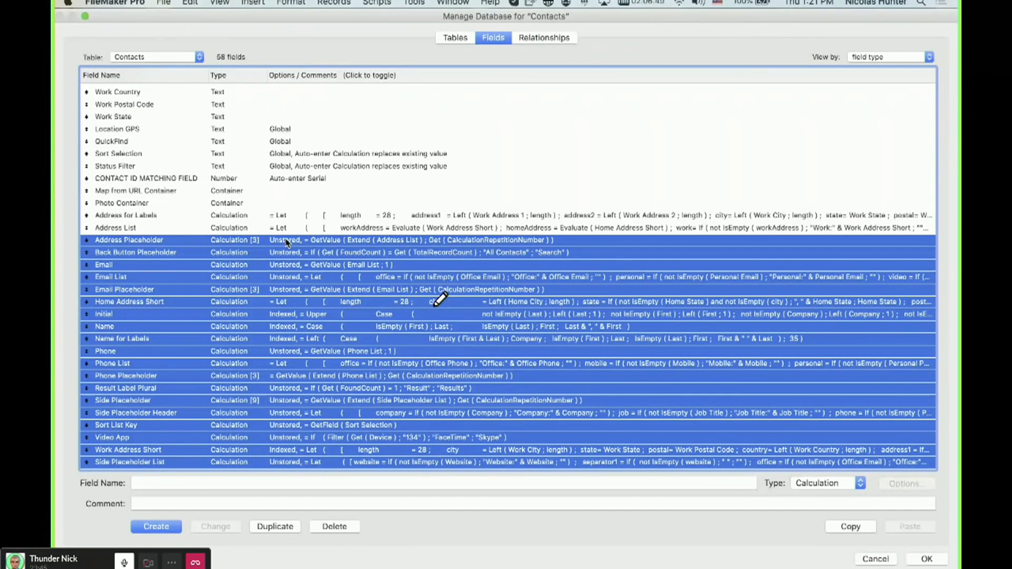
pyautogui.click(209, 216)
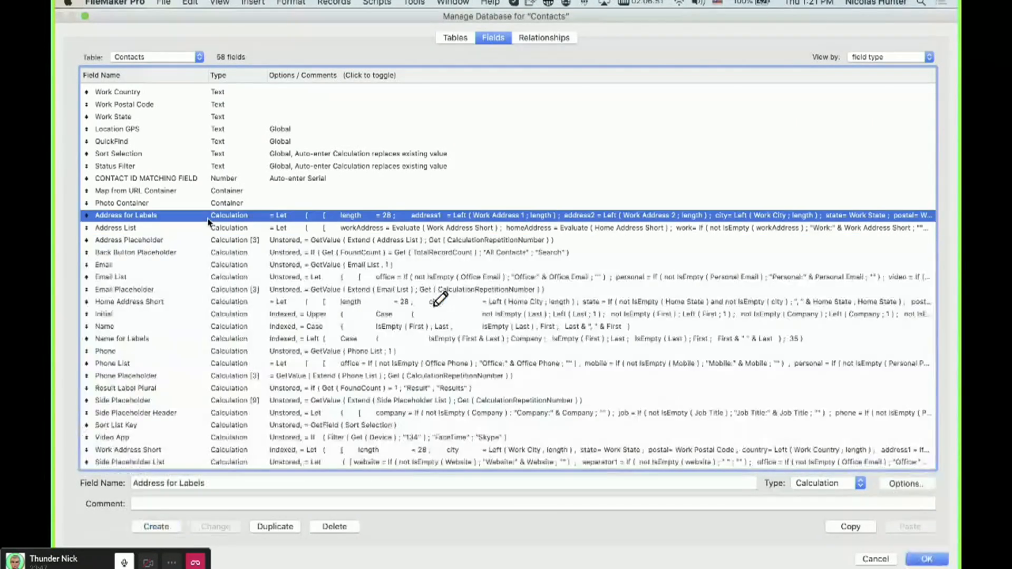
pyautogui.keyDown('shift'); pyautogui.click(239, 464); pyautogui.keyUp('shift')
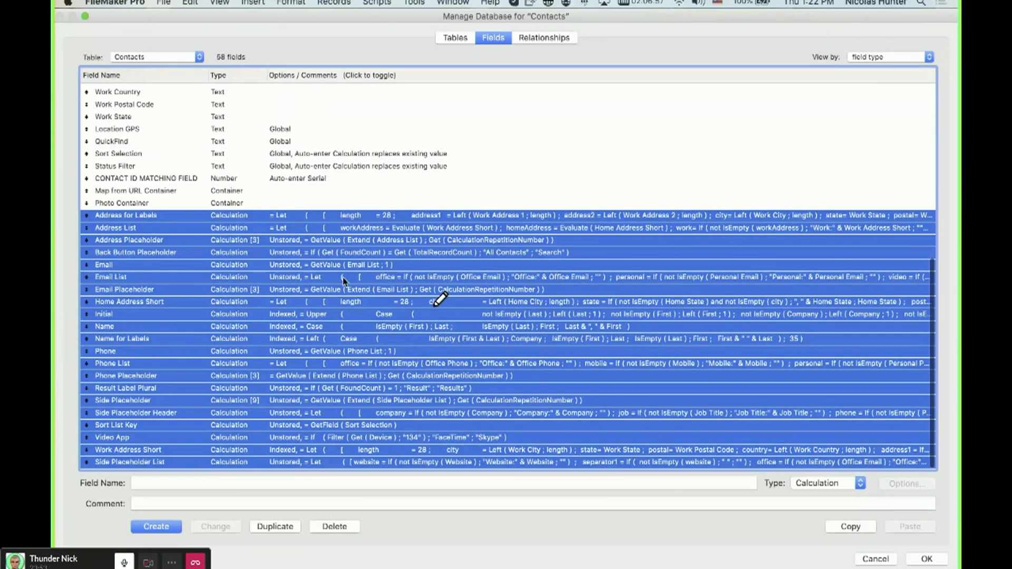
pyautogui.click(393, 167)
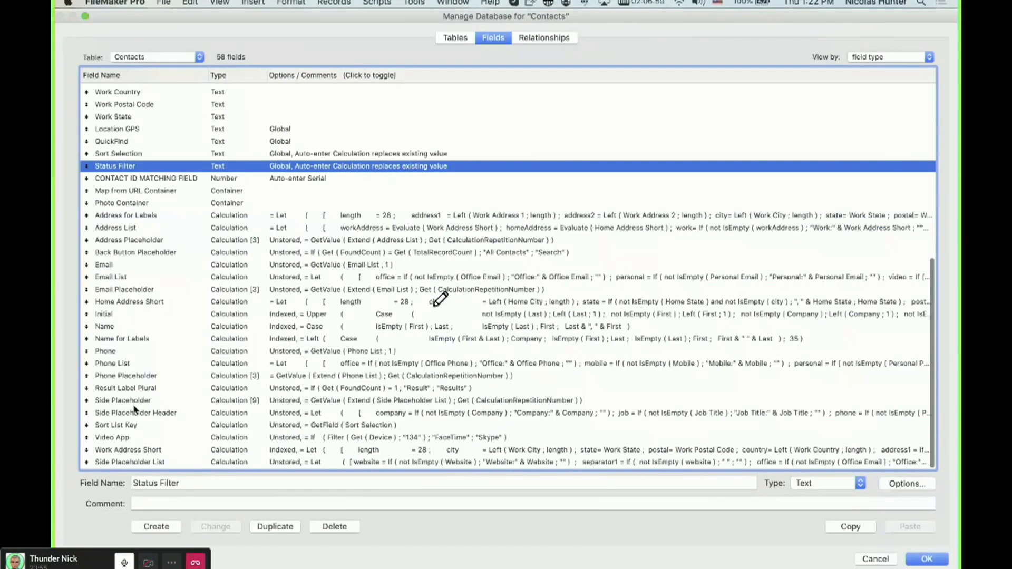
# Delete the Name and Name for Labels calculation fields, proceeding despite the script reference warning.
pyautogui.click(135, 340)
pyautogui.keyDown('shift'); pyautogui.click(128, 327); pyautogui.keyUp('shift')
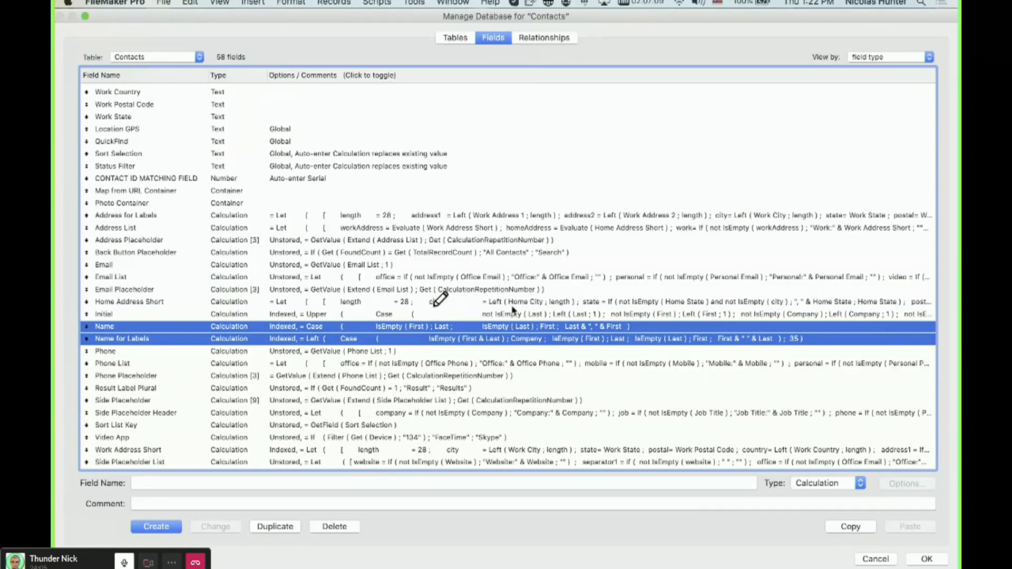
pyautogui.press('BackSpace')
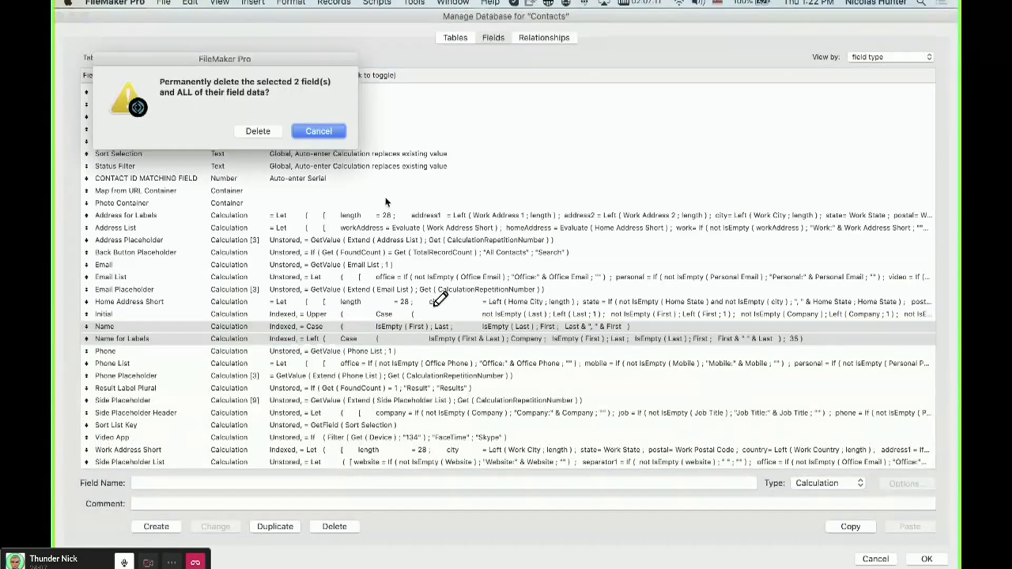
pyautogui.click(256, 129)
pyautogui.click(274, 135)
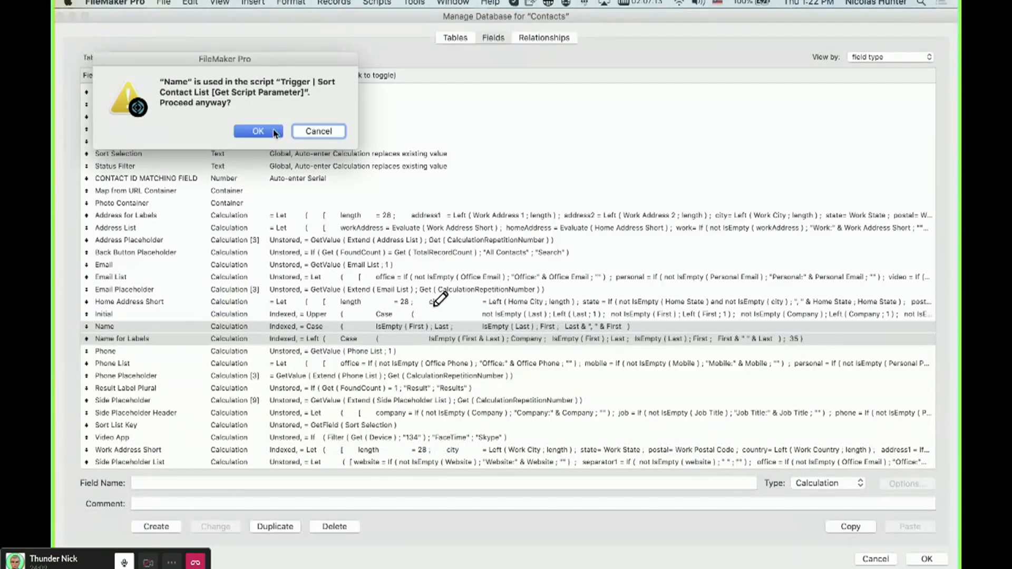
pyautogui.click(275, 137)
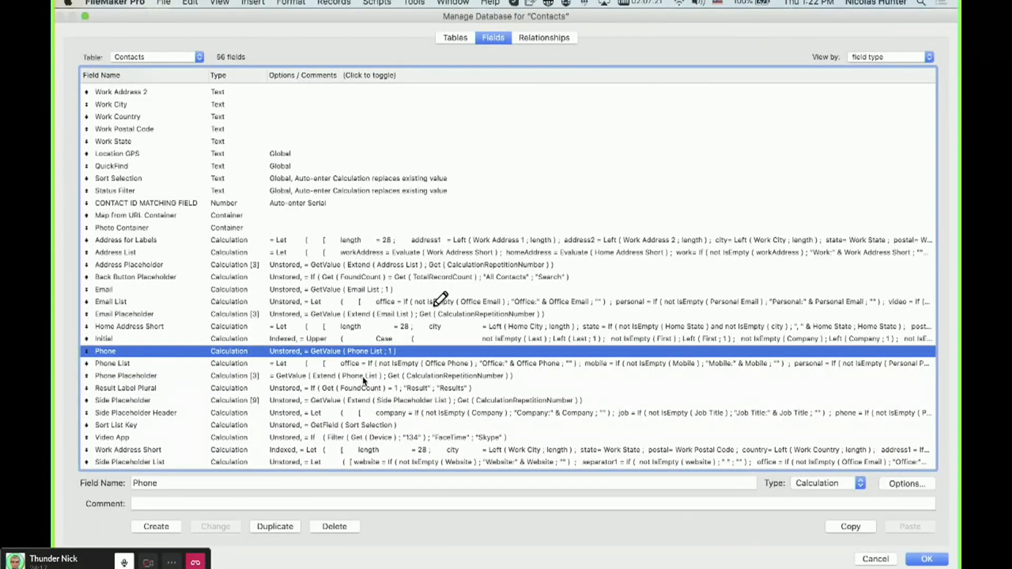
# Delete all remaining calculation fields from Address for Labels to Side Placeholder List, proceeding past every script reference warning.
pyautogui.click(314, 451)
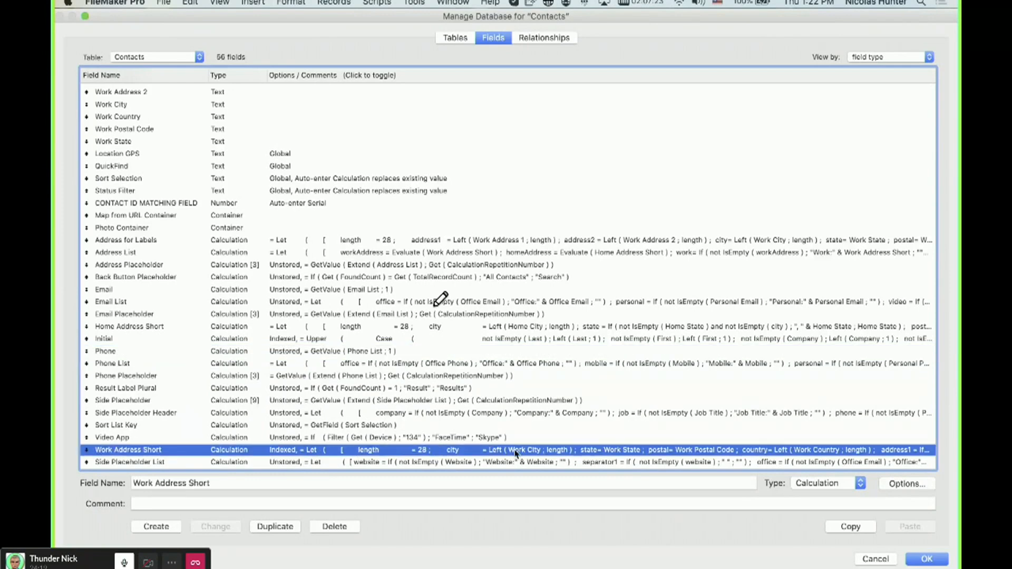
pyautogui.moveTo(321, 333)
pyautogui.mouseDown()
pyautogui.moveTo(247, 334)
pyautogui.moveTo(340, 332)
pyautogui.mouseUp()
pyautogui.moveTo(276, 449); pyautogui.dragTo(292, 448)
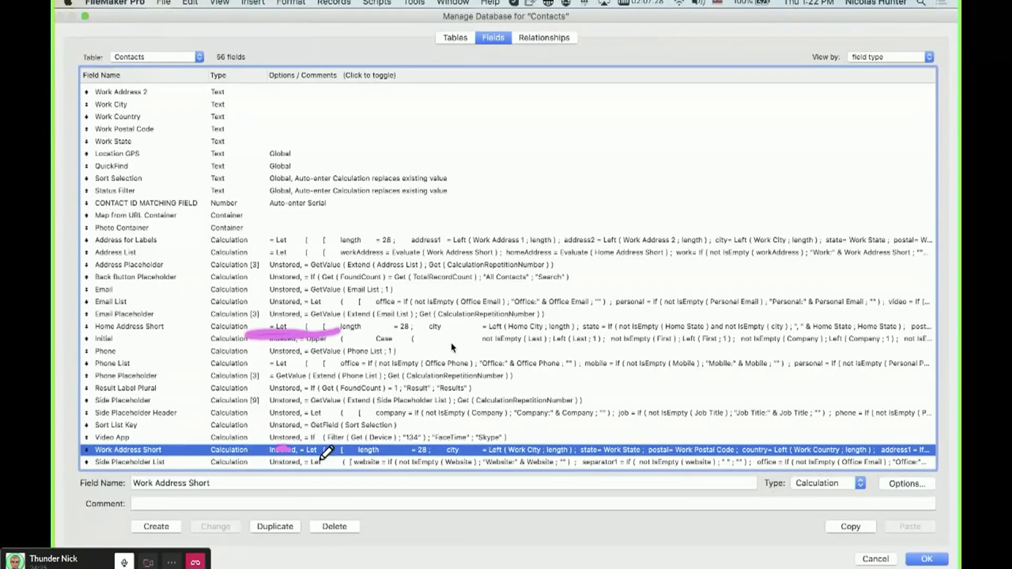
pyautogui.click(310, 464)
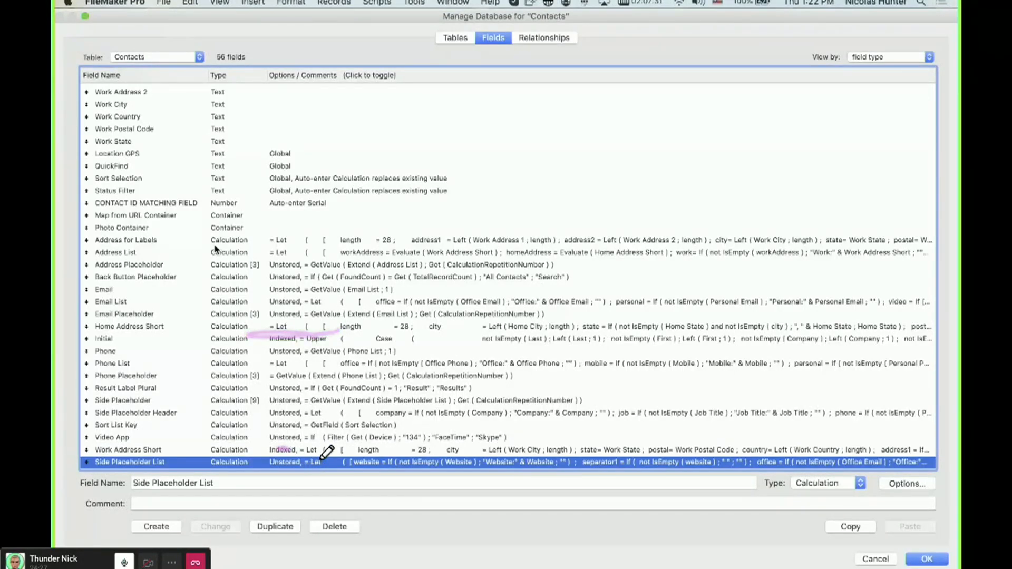
pyautogui.keyDown('shift'); pyautogui.click(252, 241); pyautogui.keyUp('shift')
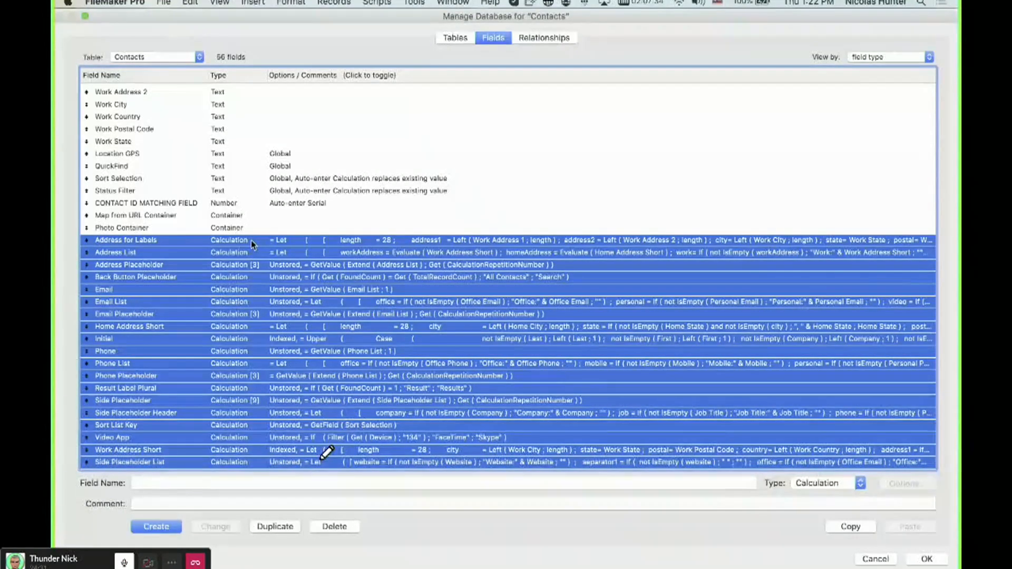
pyautogui.press('Delete')
pyautogui.click(271, 133)
pyautogui.click(274, 135)
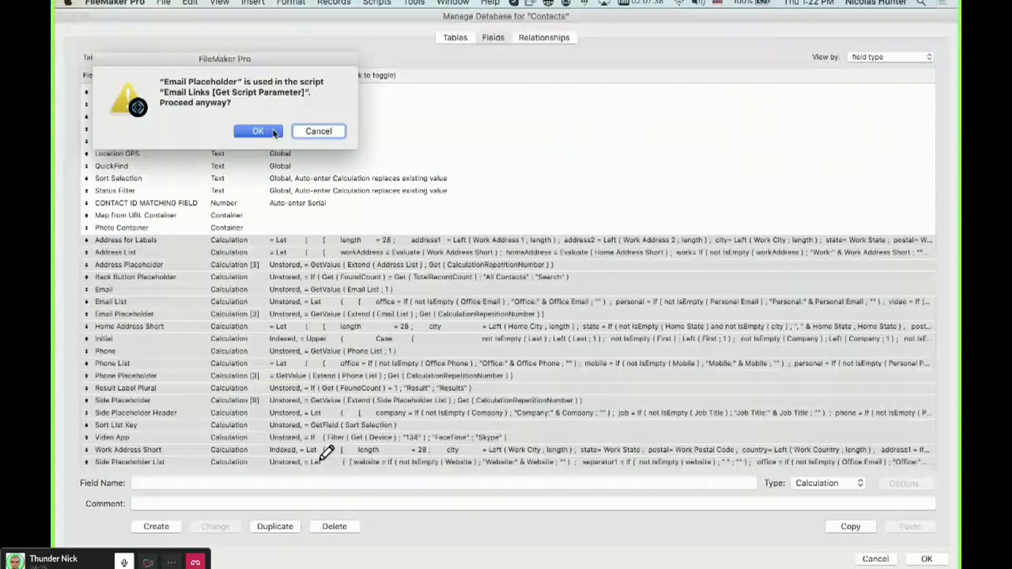
pyautogui.click(268, 130)
pyautogui.click(613, 246)
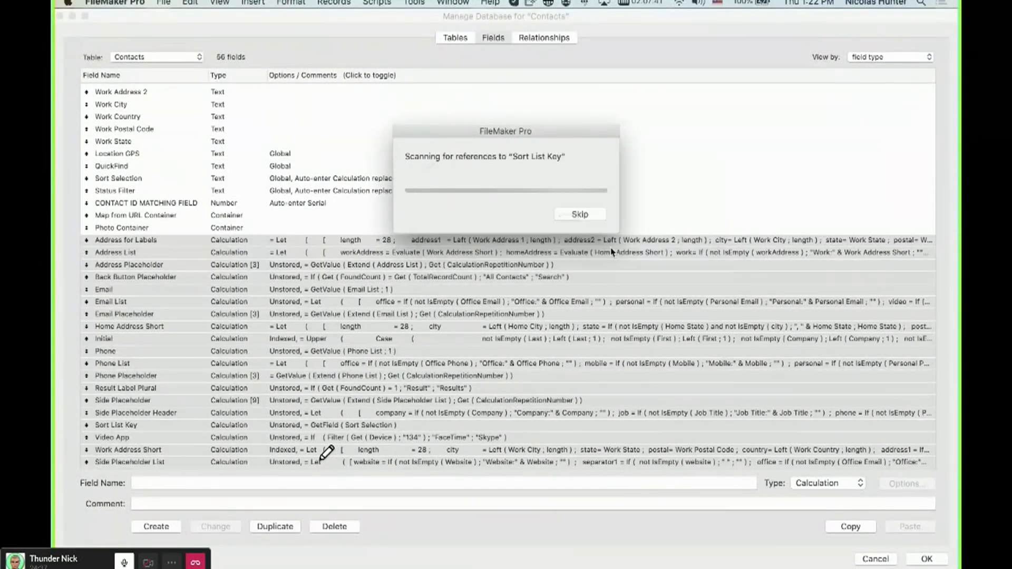
pyautogui.click(611, 247)
pyautogui.click(612, 248)
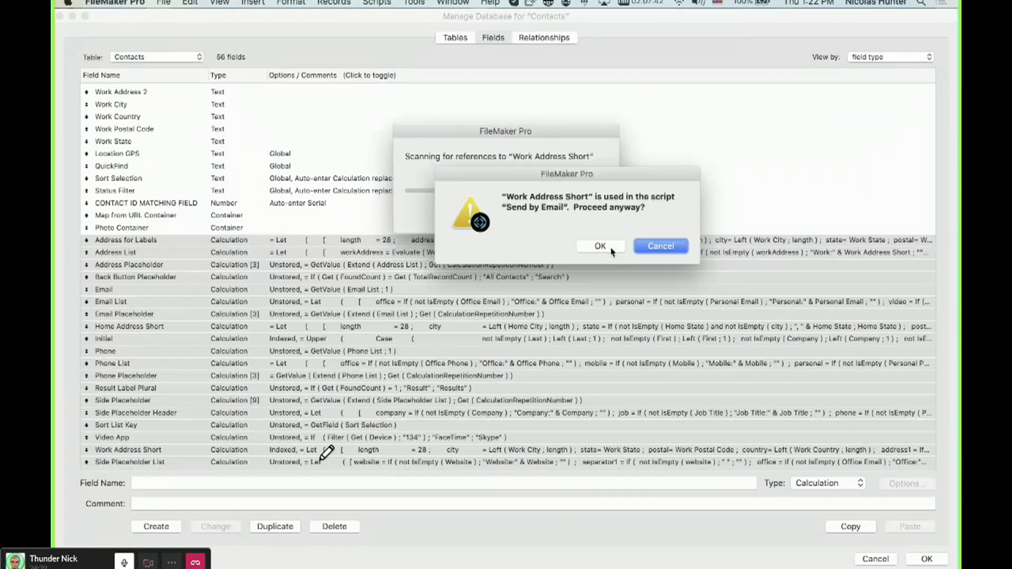
pyautogui.click(610, 247)
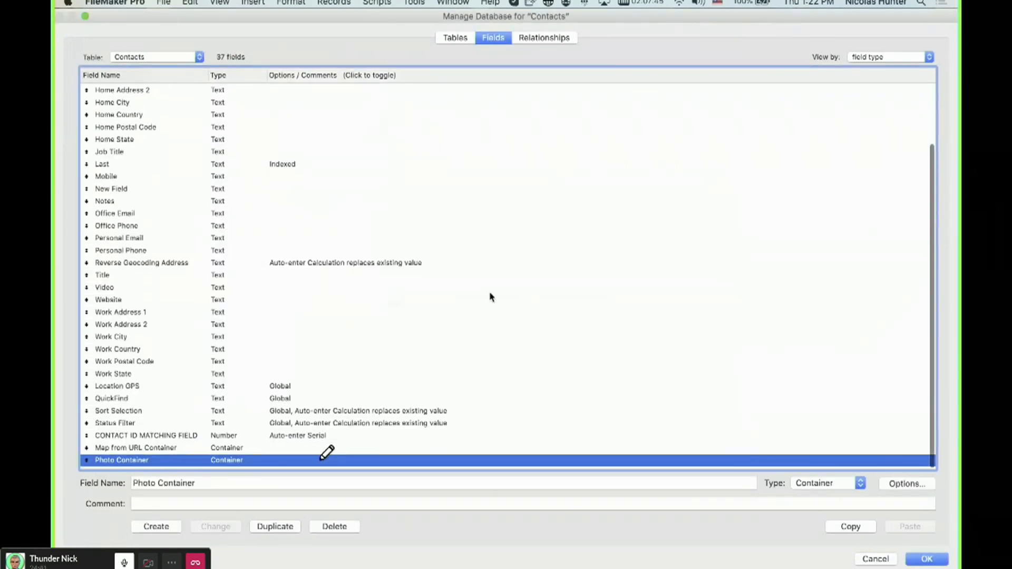
# Set indexing to None for the Last and First fields and close the database manager.
pyautogui.click(310, 153)
pyautogui.click(310, 166)
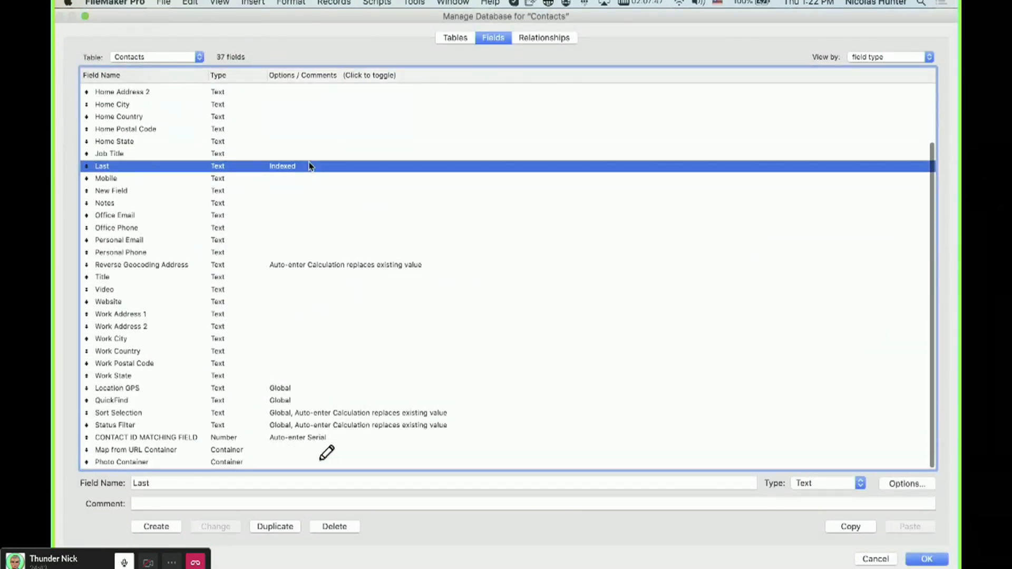
pyautogui.doubleClick(310, 166)
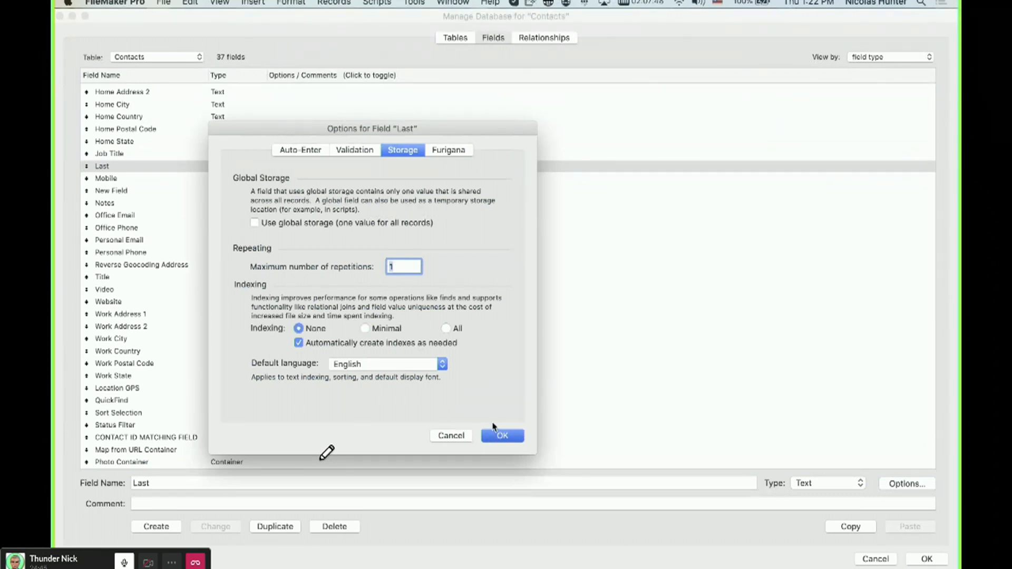
pyautogui.click(496, 435)
pyautogui.doubleClick(309, 126)
pyautogui.click(321, 328)
pyautogui.click(502, 435)
pyautogui.click(932, 560)
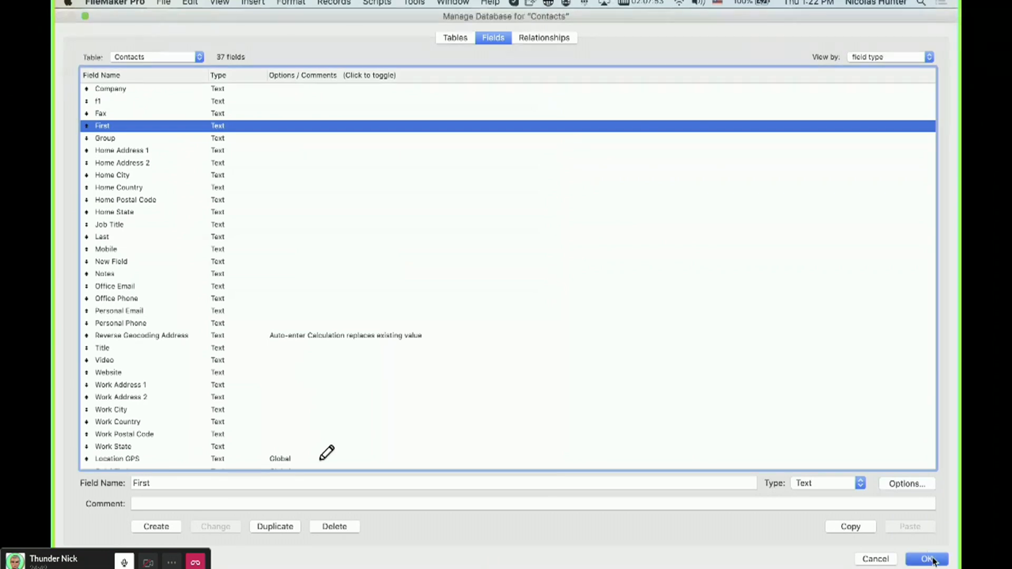
# Enter the First field on the Contact Details layout, then check the First field's indexing status in the database manager.
pyautogui.click(413, 162)
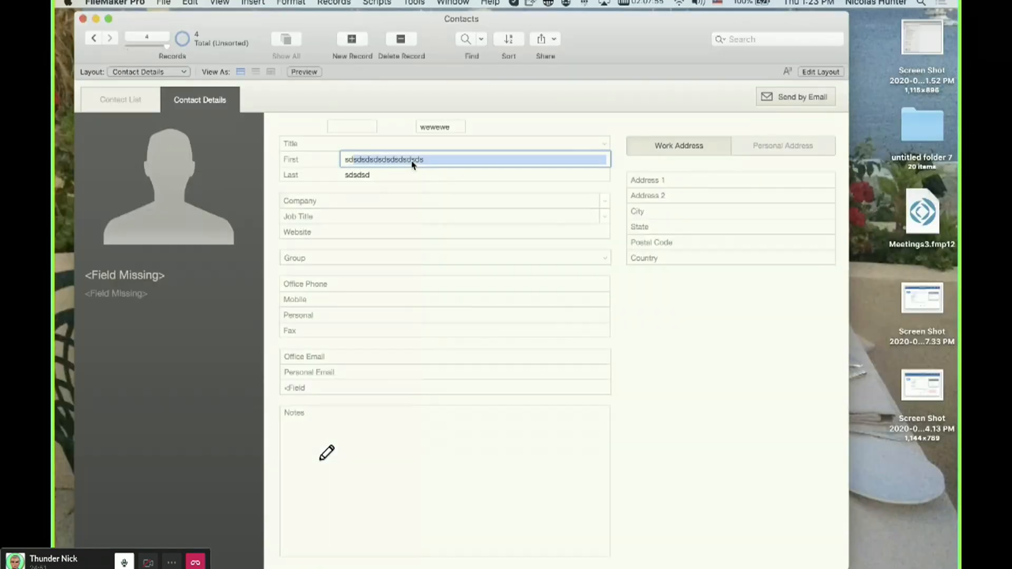
pyautogui.click(401, 123)
pyautogui.press('super+shift+d')
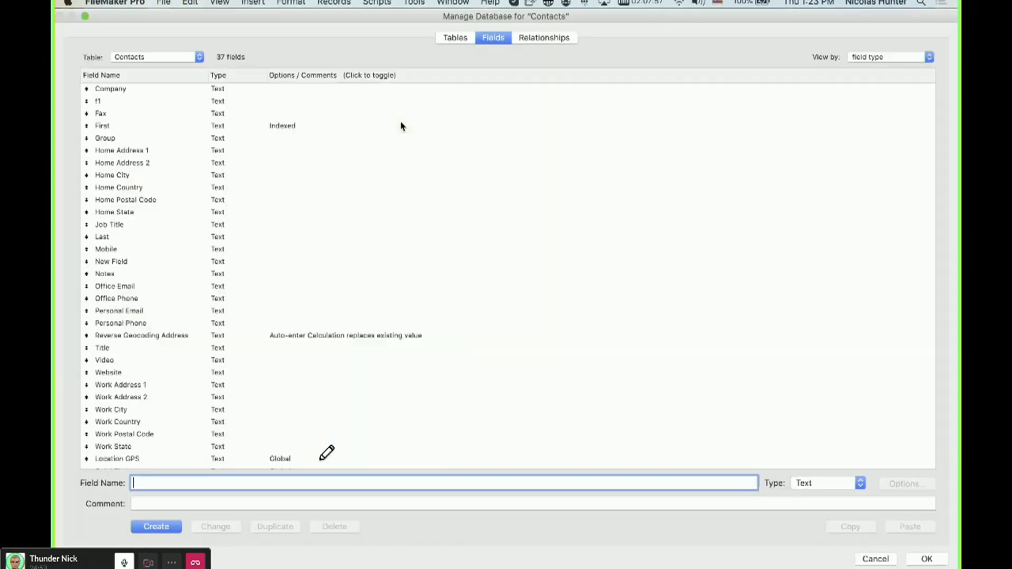
pyautogui.click(293, 128)
pyautogui.scroll(-5, 294, 130)
pyautogui.click(317, 463)
pyautogui.click(325, 267)
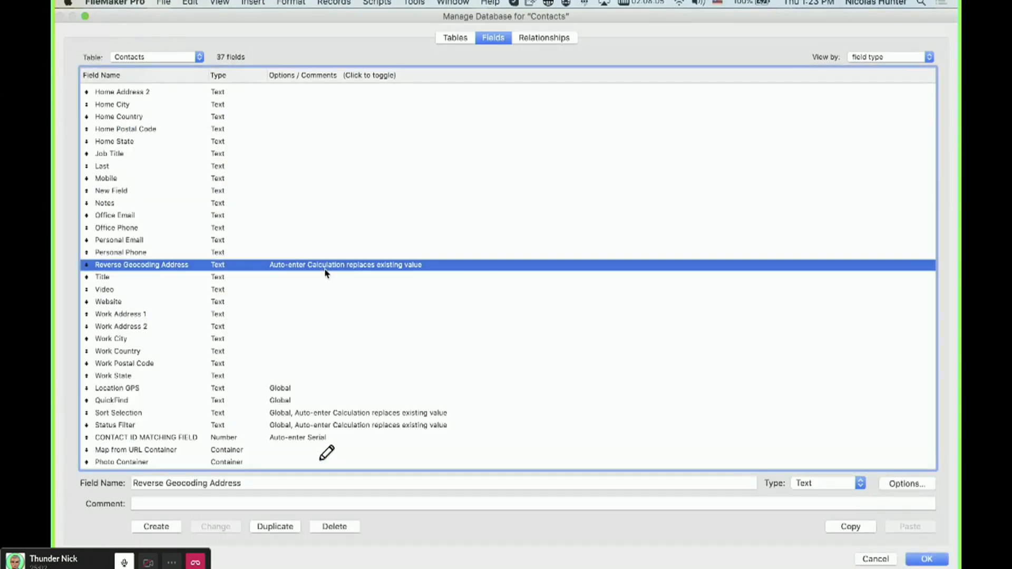
pyautogui.scroll(3, 330, 271)
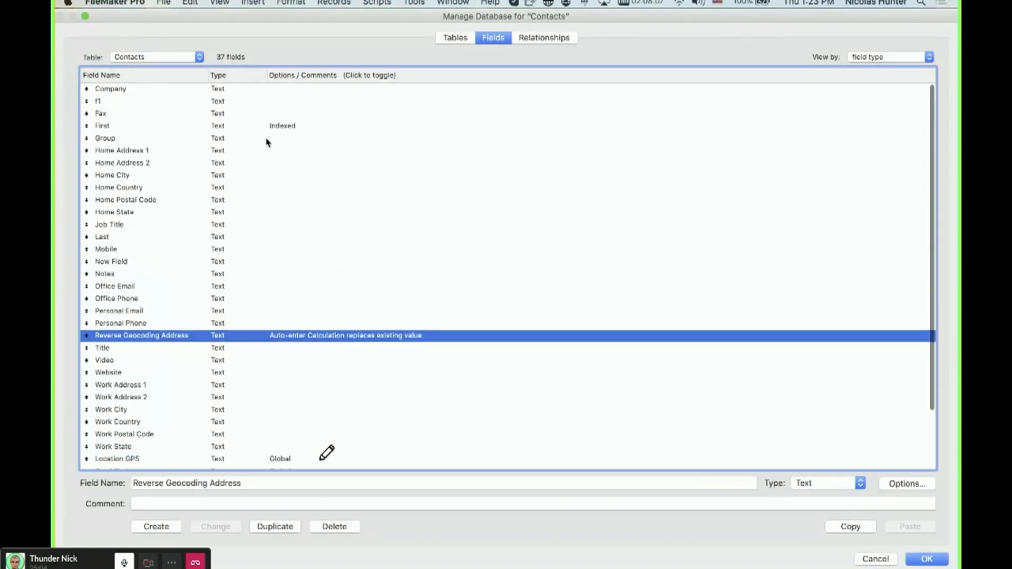
# Turn off automatic index creation for the First field and close the database manager.
pyautogui.click(269, 130)
pyautogui.doubleClick(268, 130)
pyautogui.click(298, 328)
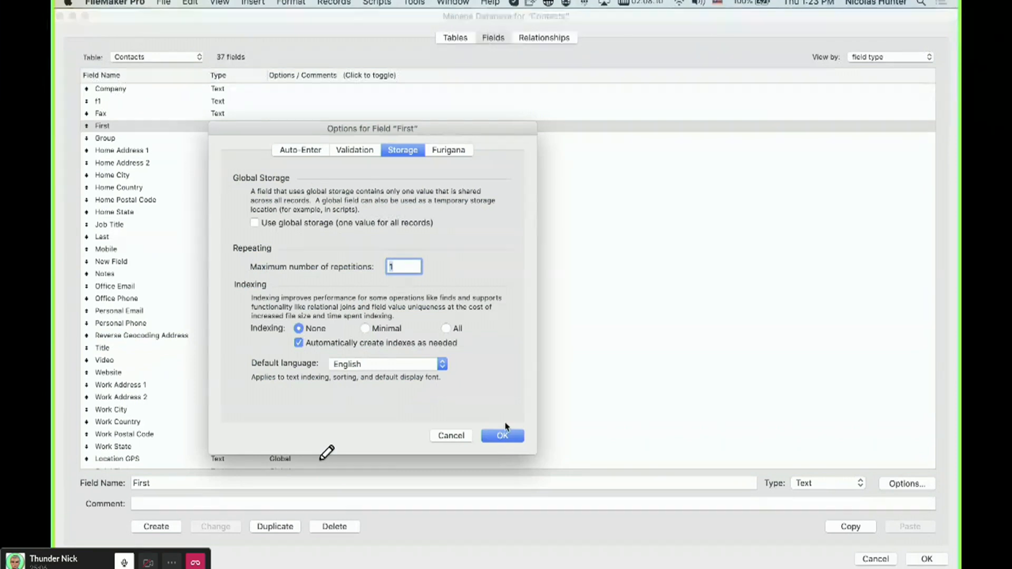
pyautogui.click(375, 346)
pyautogui.click(507, 439)
pyautogui.press('Return')
# Replace the contact's First value with sdsdsdsd and leave the field.
pyautogui.click(389, 159)
pyautogui.write('sdsdsds')
pyautogui.press('super+a')
pyautogui.moveTo(389, 159); pyautogui.dragTo(406, 157)
pyautogui.write('sdsdsdsd')
pyautogui.click(397, 122)
# Reopen the database manager and check the First field's options again.
pyautogui.press('super+shift+d')
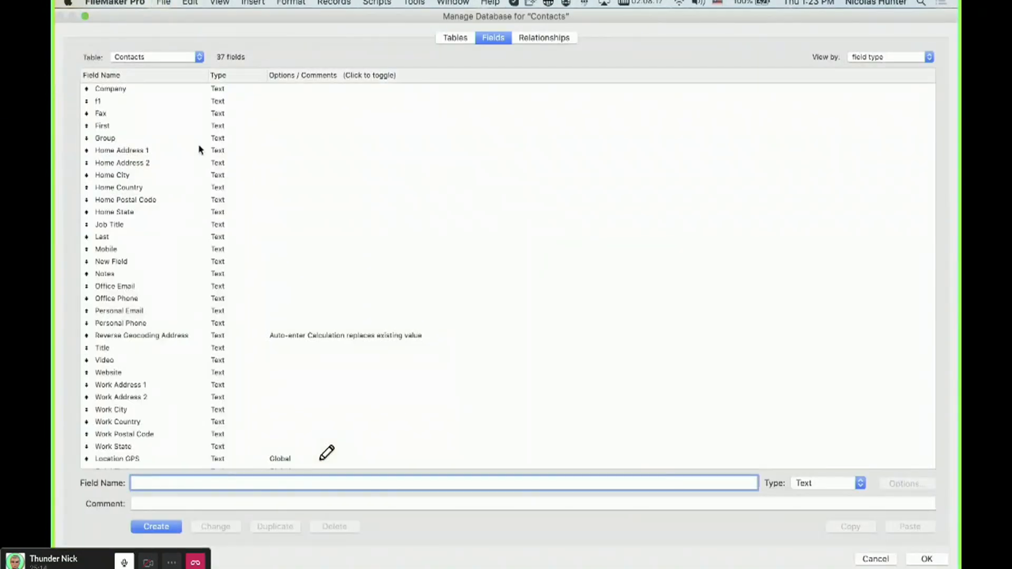
pyautogui.doubleClick(238, 126)
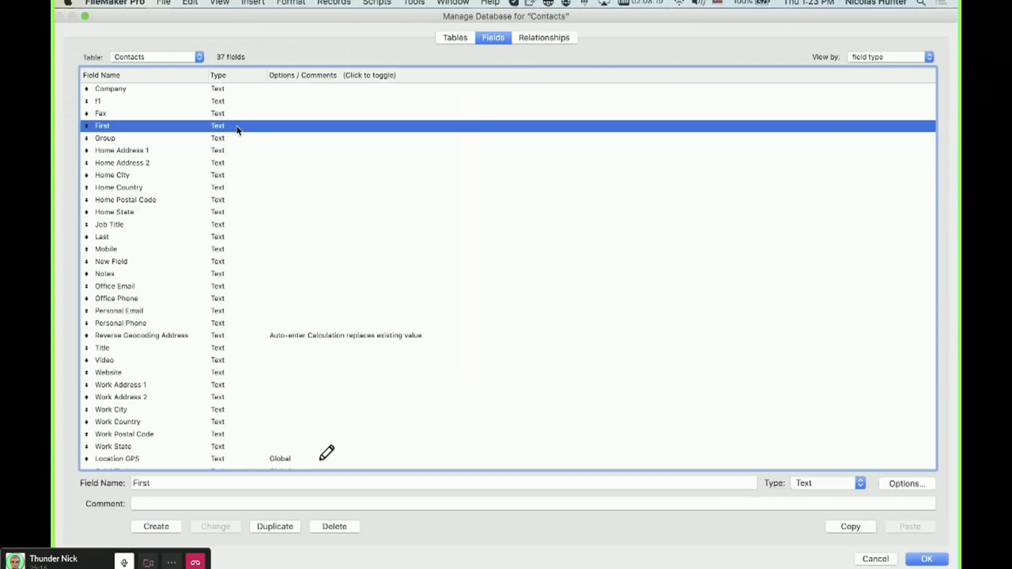
pyautogui.click(502, 435)
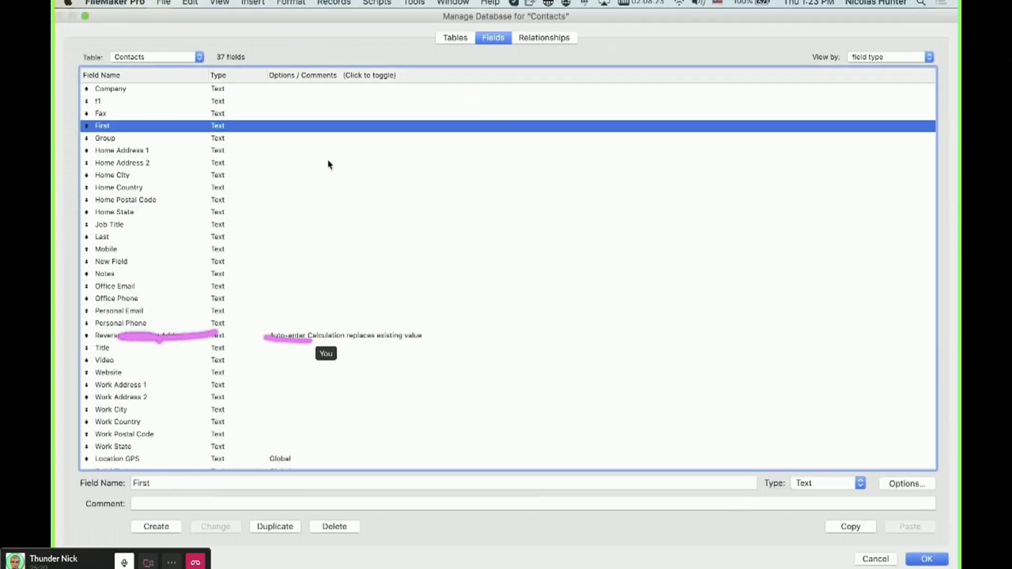
pyautogui.press('Return')
# Inspect the auto-enter calculations of Reverse Geocoding Address and Sort Selection and the Status Filter field options.
pyautogui.press('super+shift+d')
pyautogui.doubleClick(348, 336)
pyautogui.click(376, 347)
pyautogui.press('Escape')
pyautogui.press('Escape')
pyautogui.scroll(-3, 309, 390)
pyautogui.doubleClick(317, 414)
pyautogui.click(382, 346)
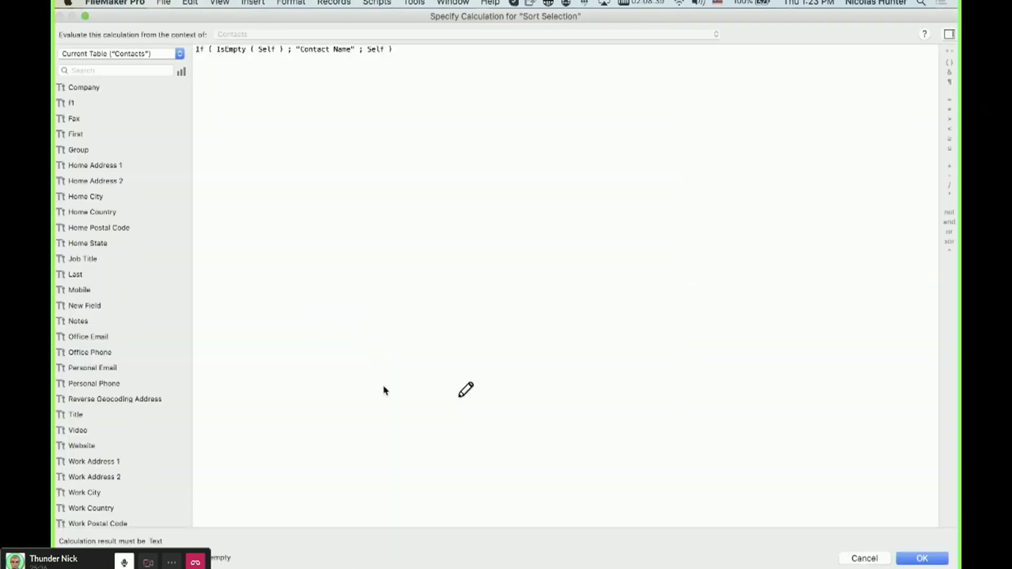
pyautogui.press('Escape')
pyautogui.press('Escape')
pyautogui.doubleClick(357, 426)
pyautogui.press('Escape')
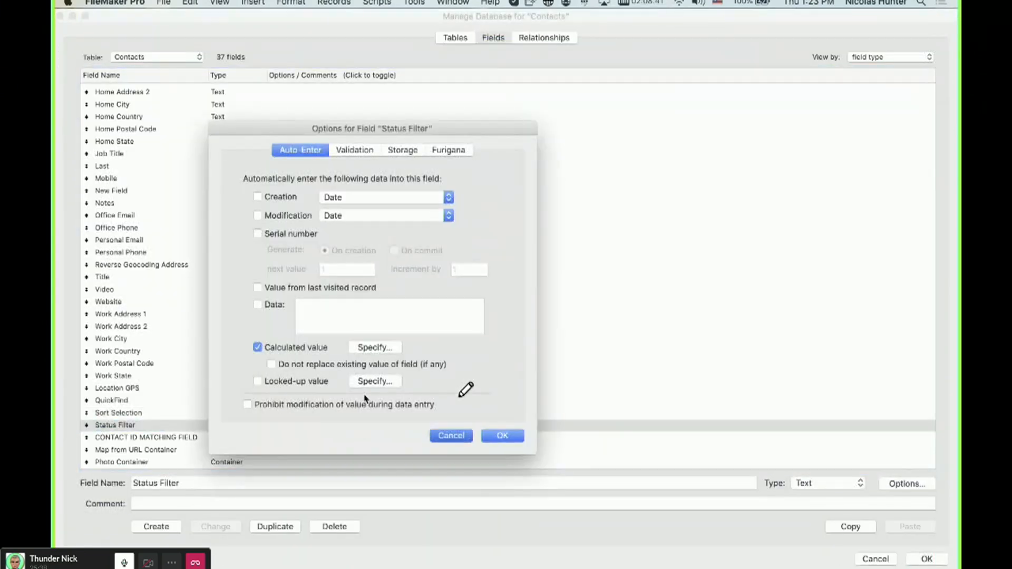
# Re-examine the Sort Selection and Status Filter auto-enter calculation formulas.
pyautogui.doubleClick(350, 414)
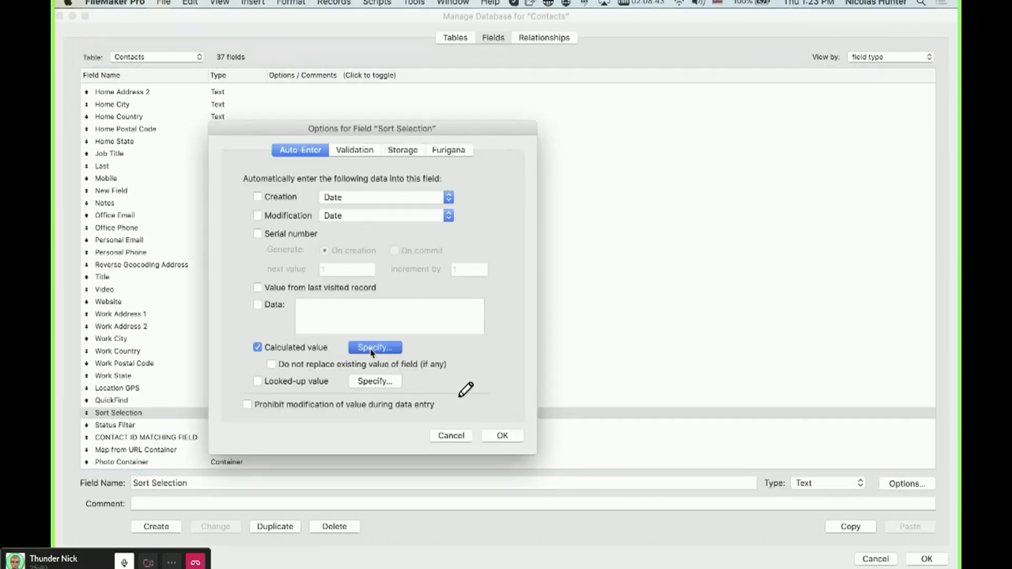
pyautogui.click(371, 349)
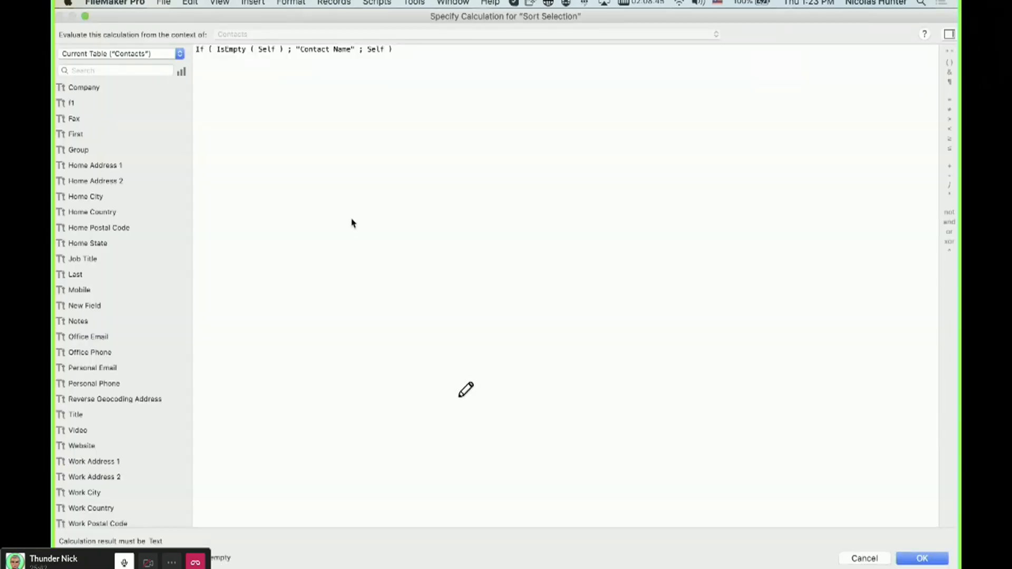
pyautogui.press('Escape')
pyautogui.click(372, 349)
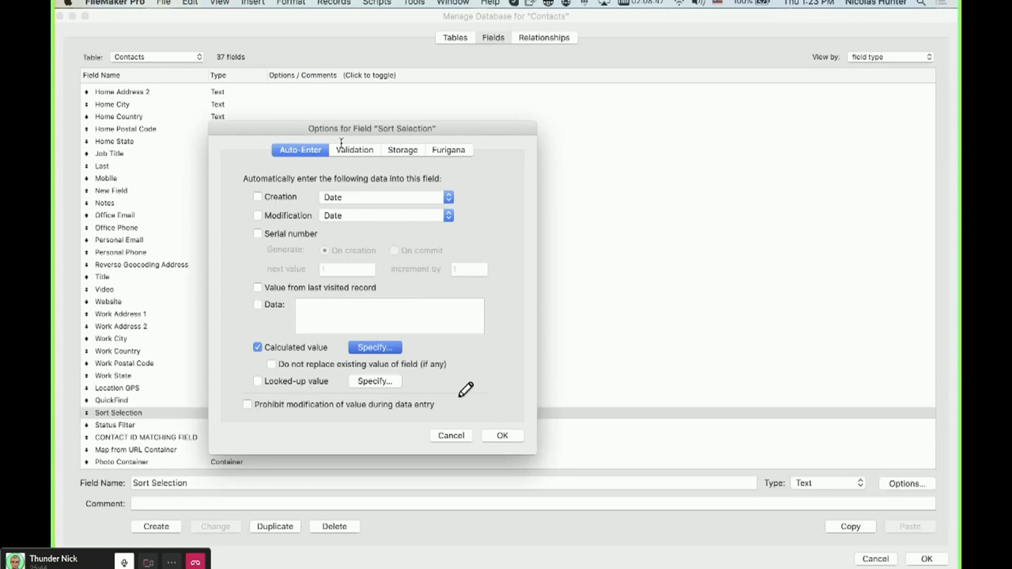
pyautogui.moveTo(293, 47); pyautogui.dragTo(357, 49)
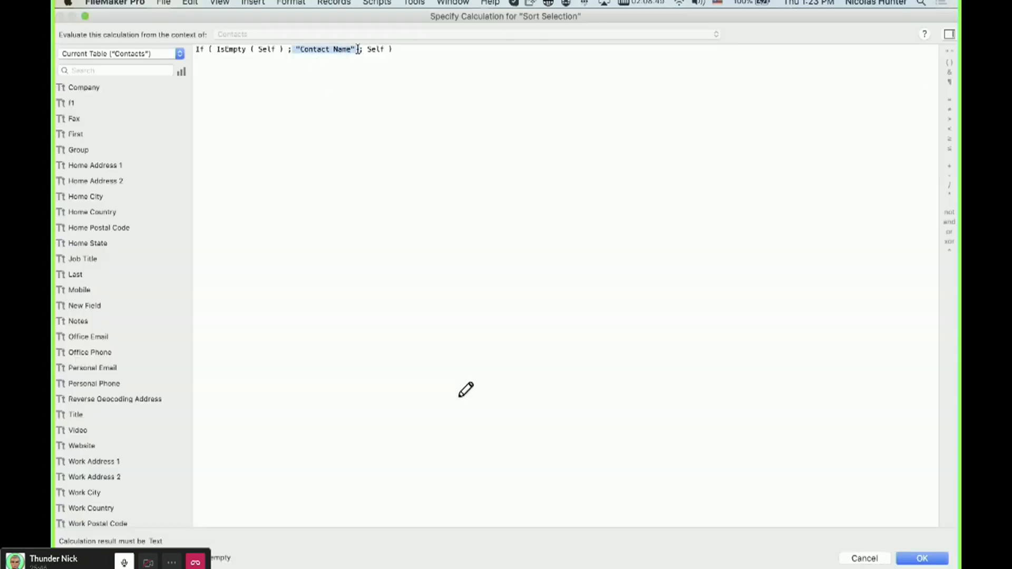
pyautogui.press('Escape')
pyautogui.press('Escape')
pyautogui.doubleClick(205, 426)
pyautogui.click(369, 352)
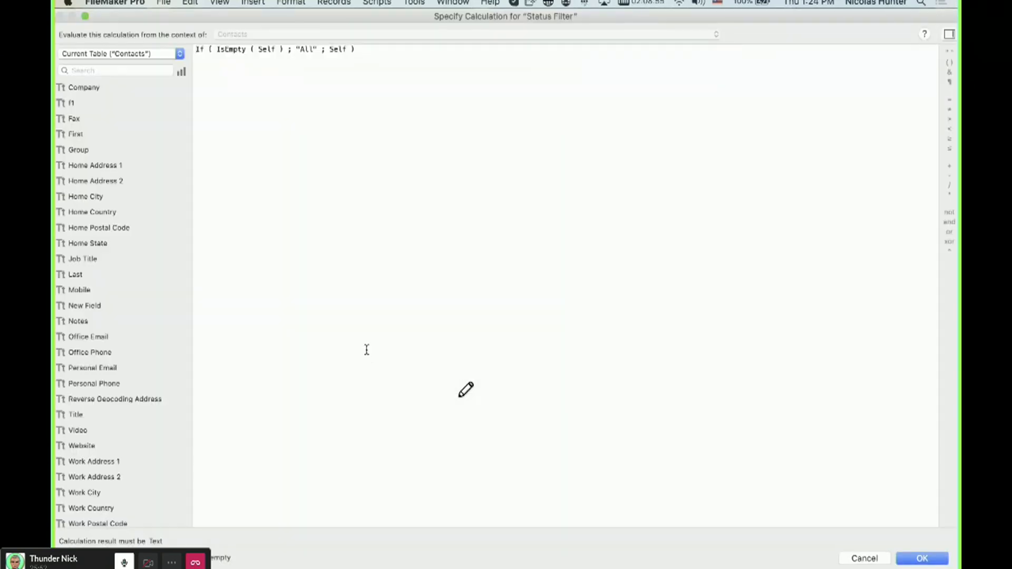
# Close the calculation dialogs and review the CONTACT ID MATCHING FIELD's options before closing the database manager.
pyautogui.press('Escape')
pyautogui.press('Escape')
pyautogui.click(207, 438)
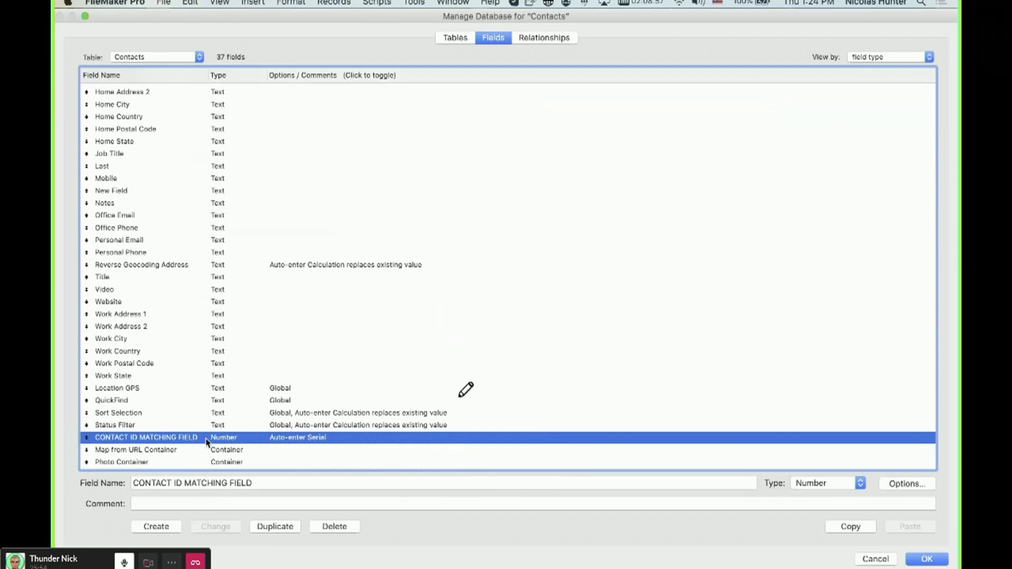
pyautogui.doubleClick(224, 438)
pyautogui.press('Escape')
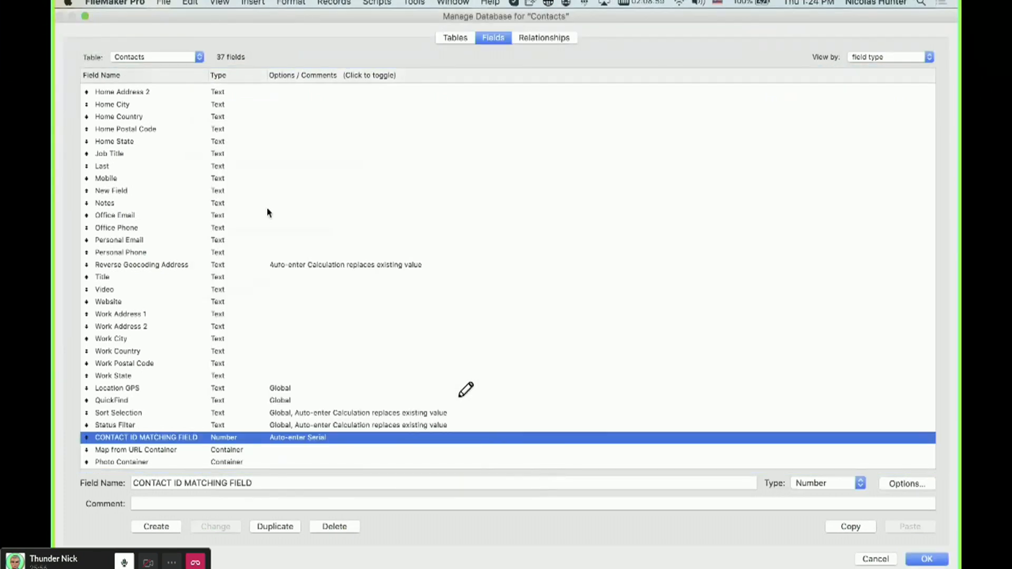
pyautogui.scroll(3, 268, 212)
pyautogui.click(926, 558)
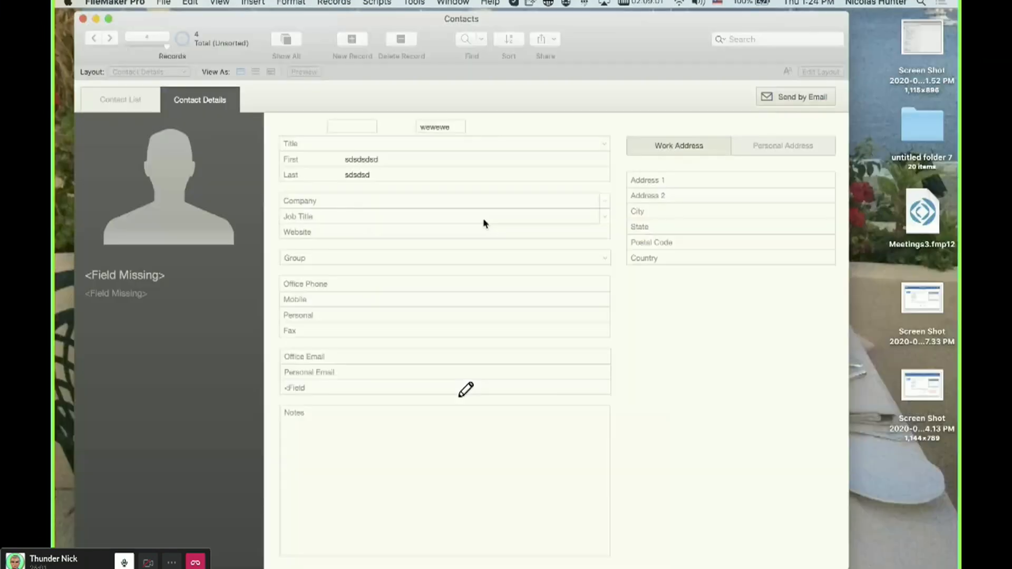
# Add a new contact record and review the First field's validation and storage indexing options.
pyautogui.click(391, 159)
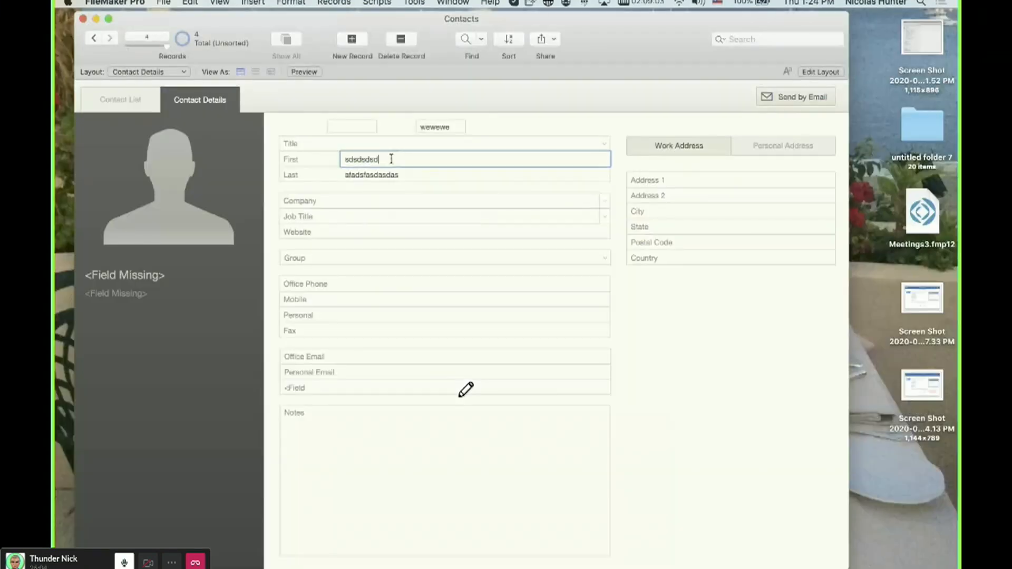
pyautogui.press('super+n')
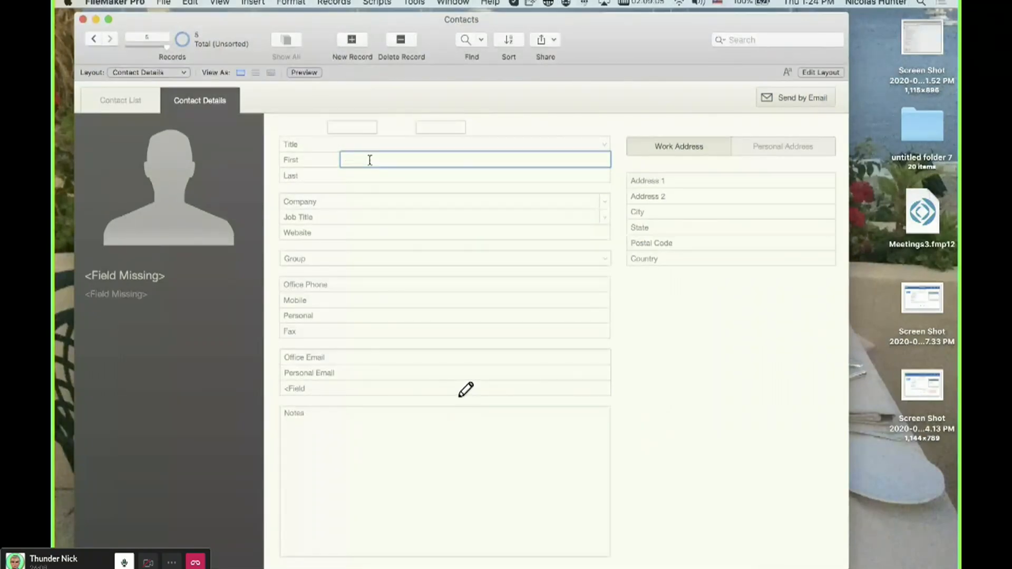
pyautogui.press('shift+super+d')
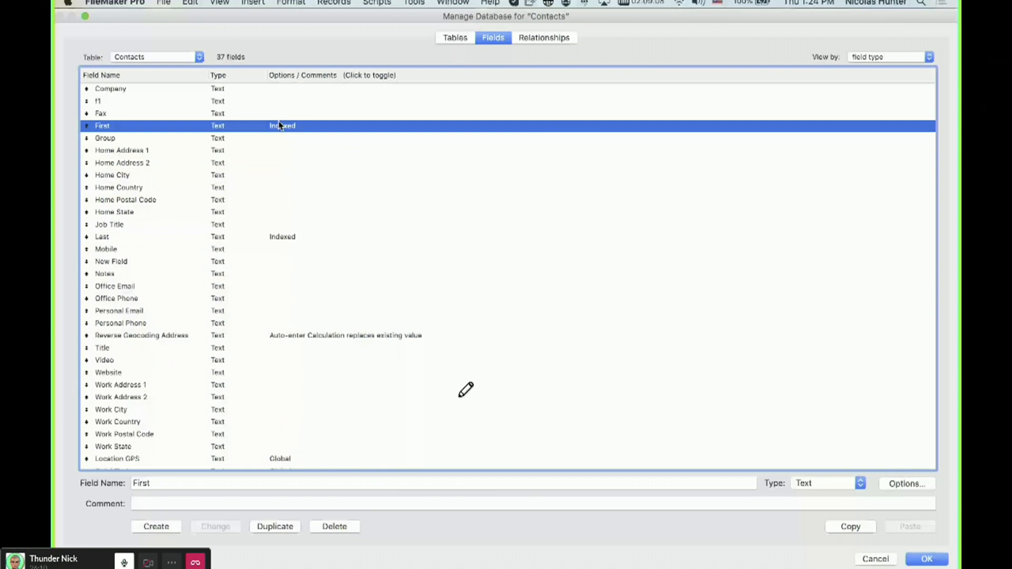
pyautogui.doubleClick(280, 125)
pyautogui.click(361, 153)
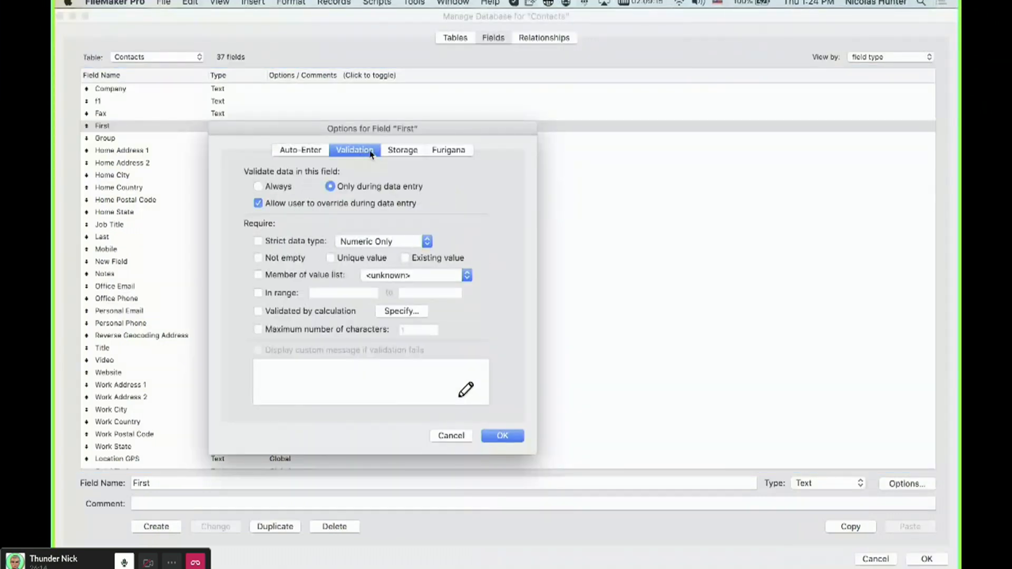
pyautogui.click(402, 152)
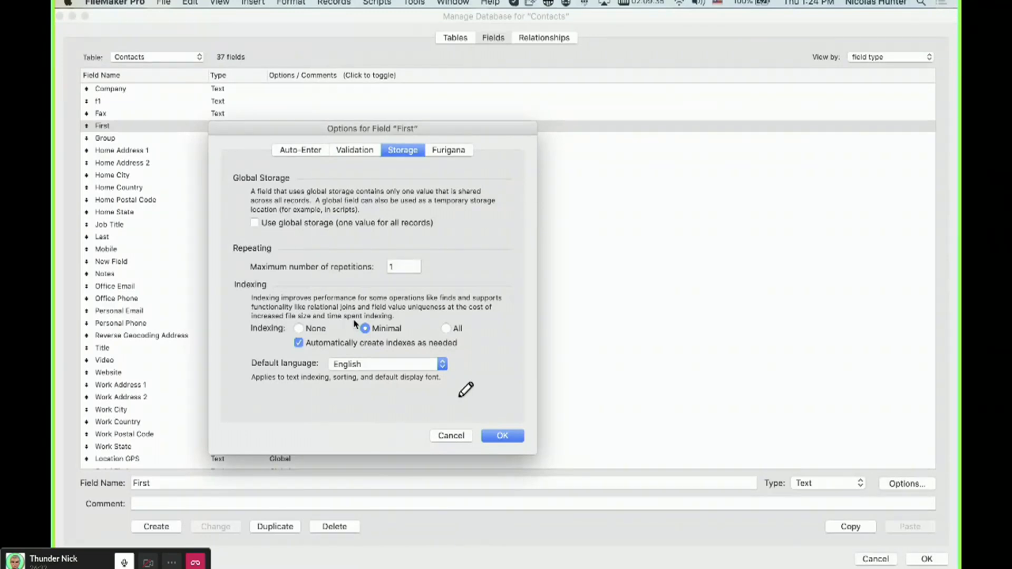
pyautogui.click(451, 435)
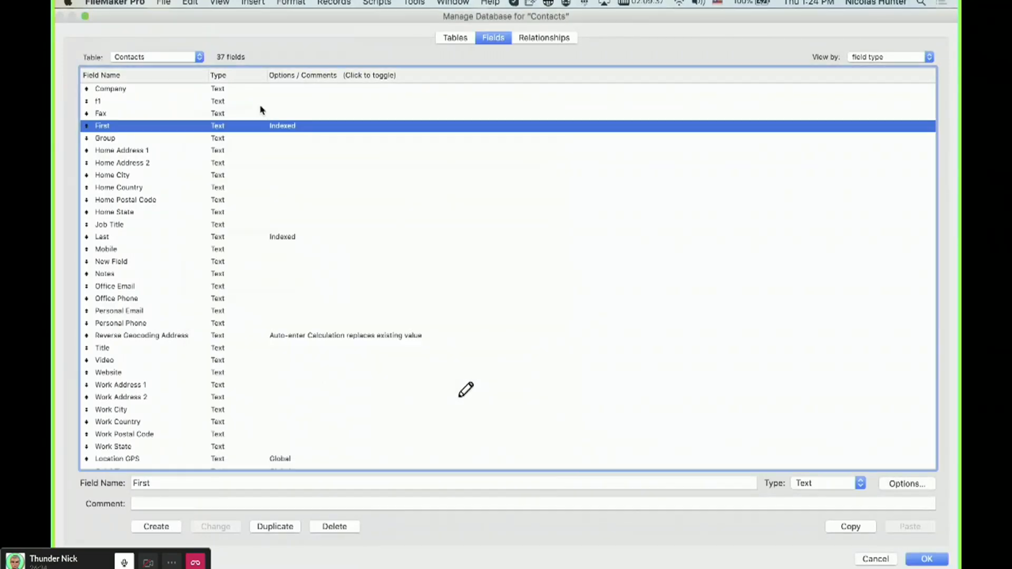
pyautogui.press('Escape')
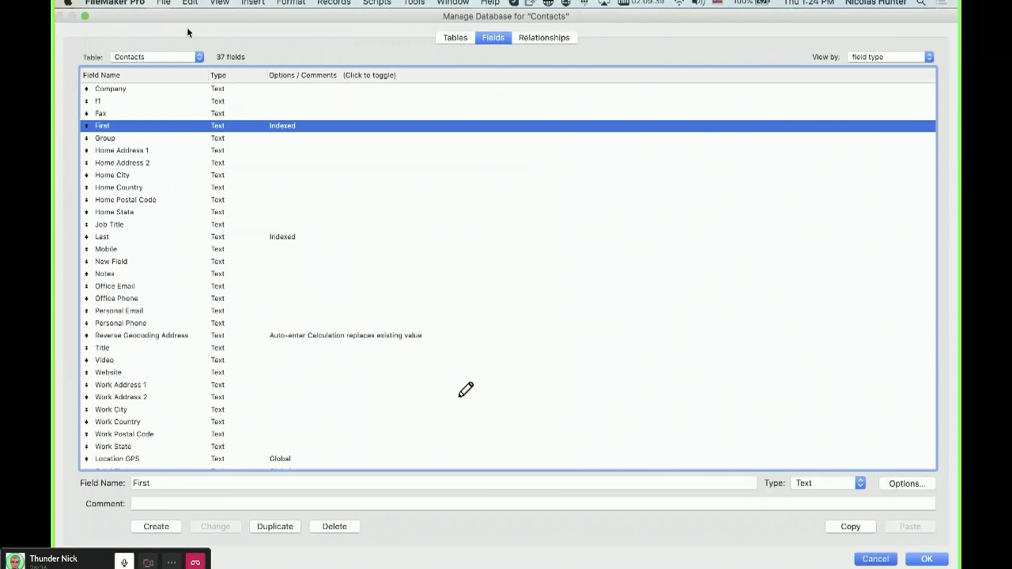
pyautogui.click(163, 3)
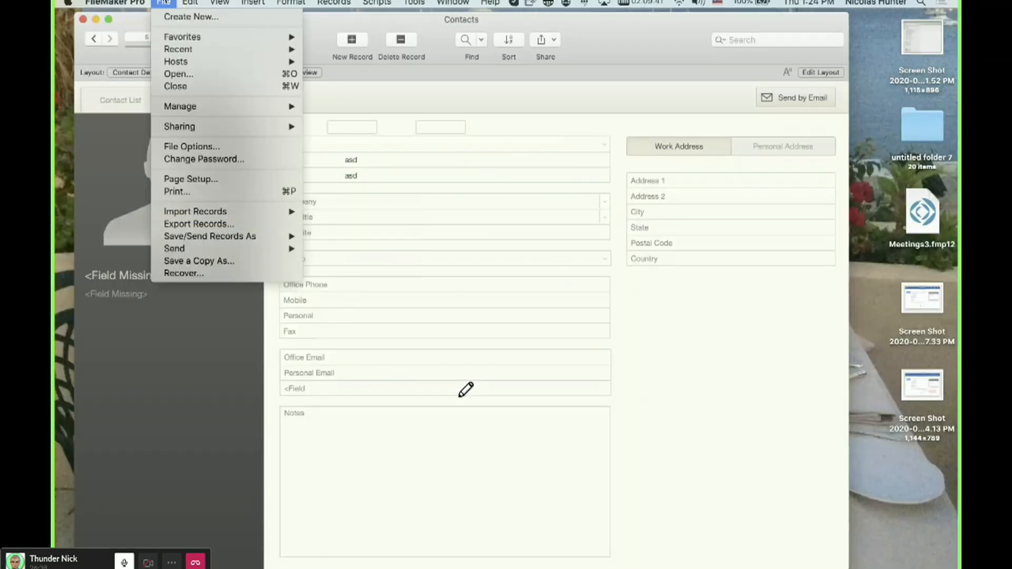
pyautogui.click(226, 46)
pyautogui.moveTo(232, 45); pyautogui.dragTo(214, 25)
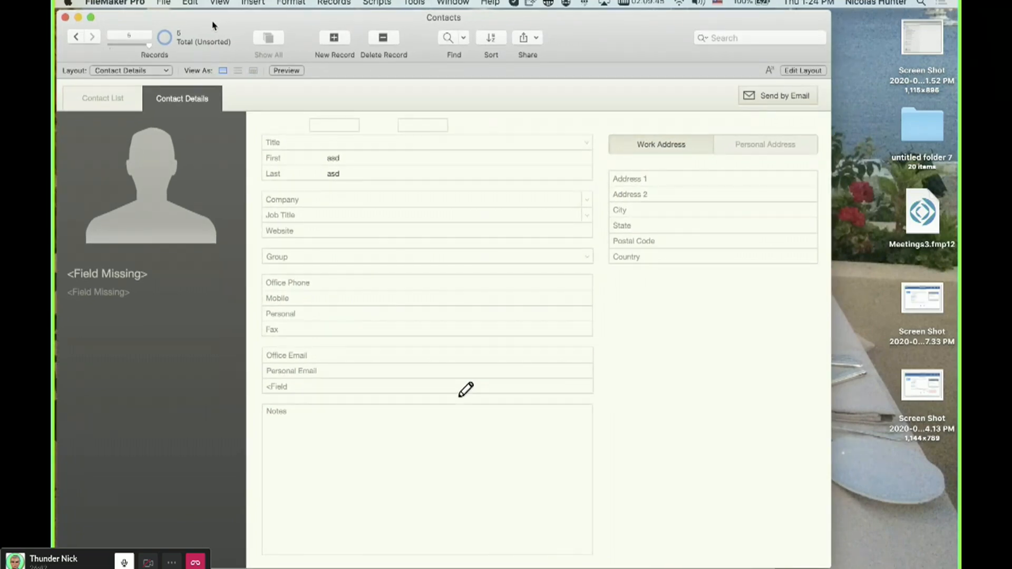
pyautogui.press('super+w')
pyautogui.moveTo(268, 181); pyautogui.dragTo(250, 46)
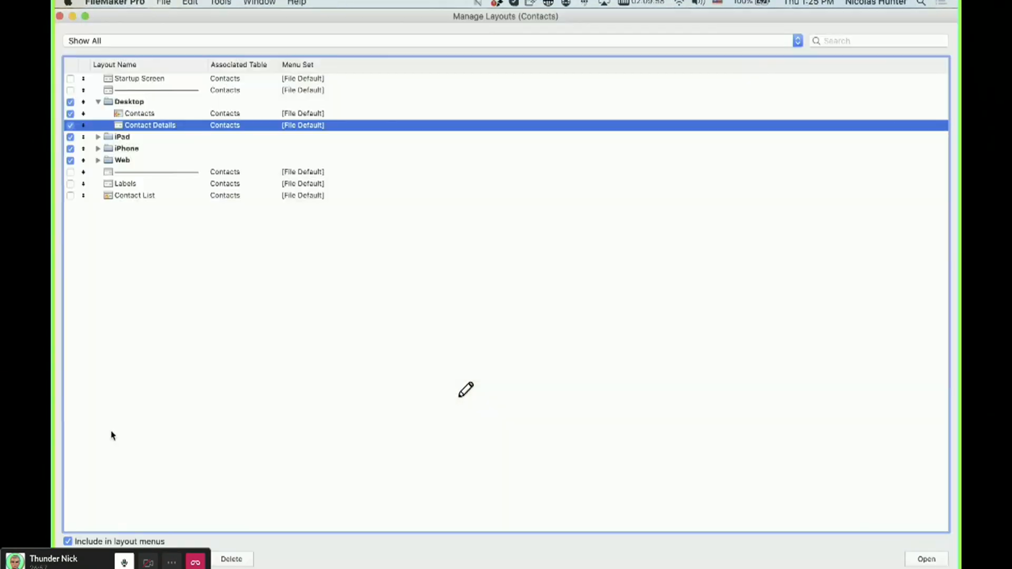
pyautogui.press('super+n')
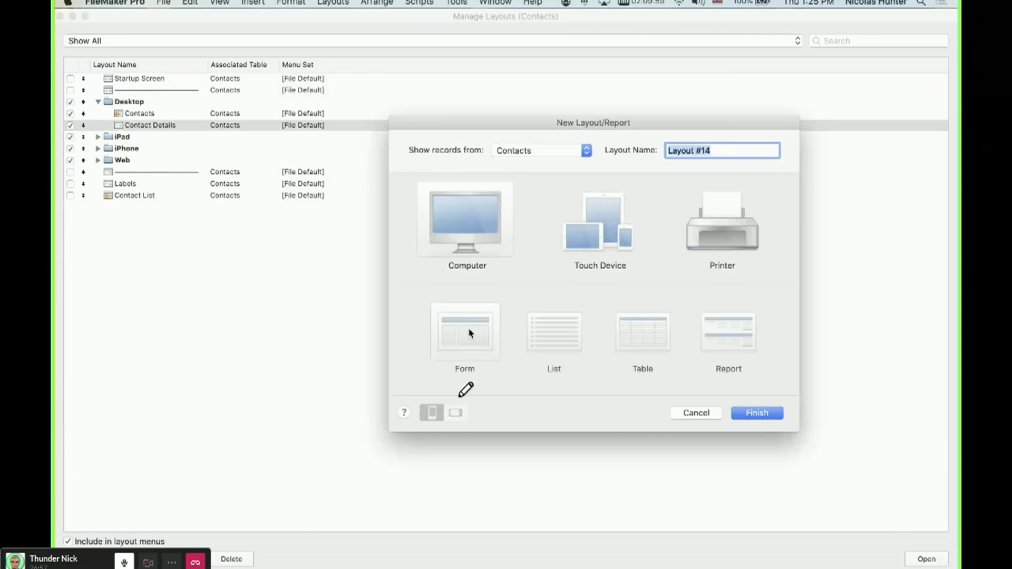
pyautogui.press('Escape')
pyautogui.click(163, 3)
pyautogui.click(180, 90)
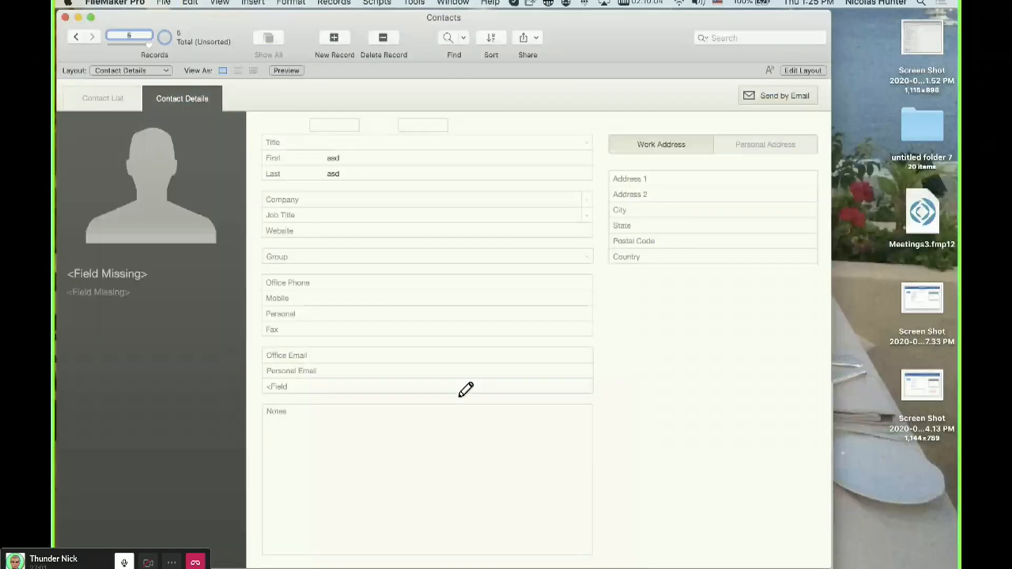
# Delete all value lists from the Contacts file.
pyautogui.click(163, 3)
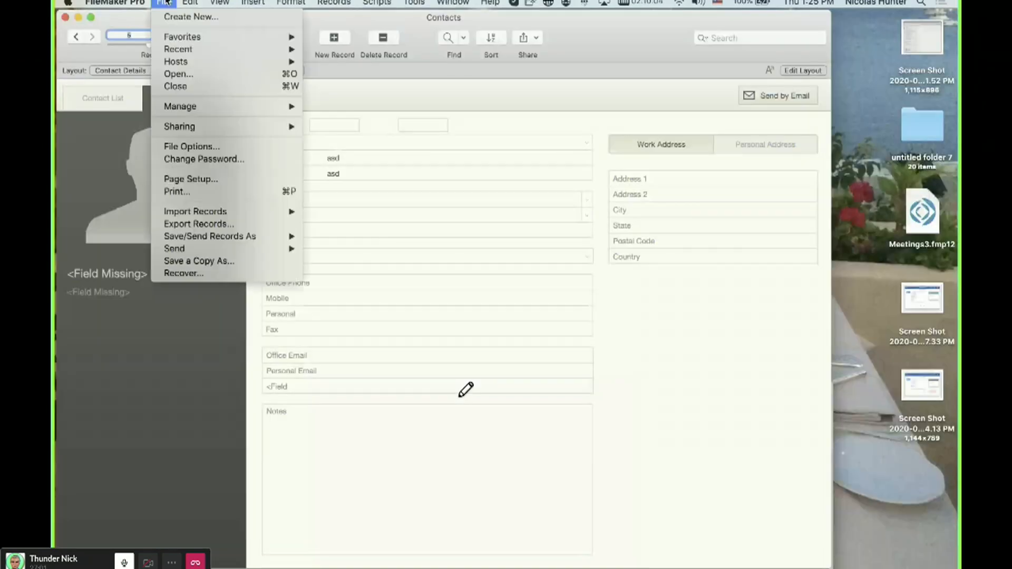
pyautogui.moveTo(187, 107)
pyautogui.click(342, 132)
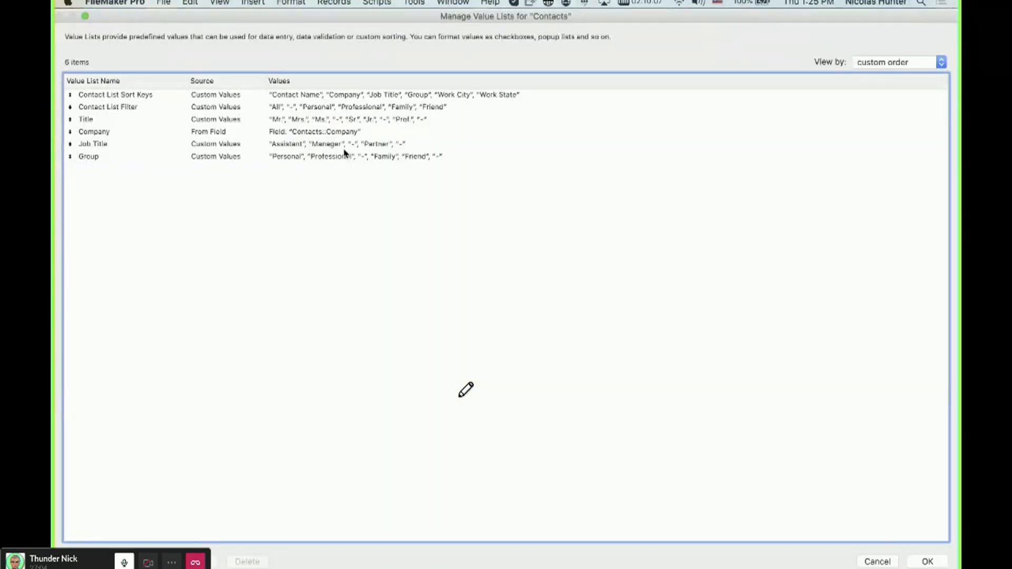
pyautogui.click(333, 97)
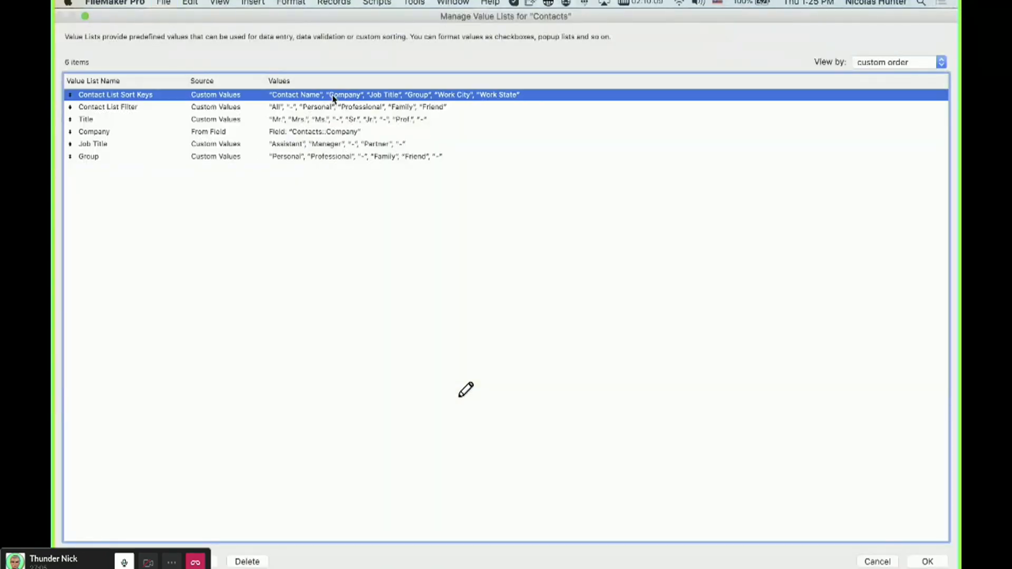
pyautogui.click(318, 157)
pyautogui.moveTo(319, 157); pyautogui.dragTo(332, 102)
pyautogui.press('Delete')
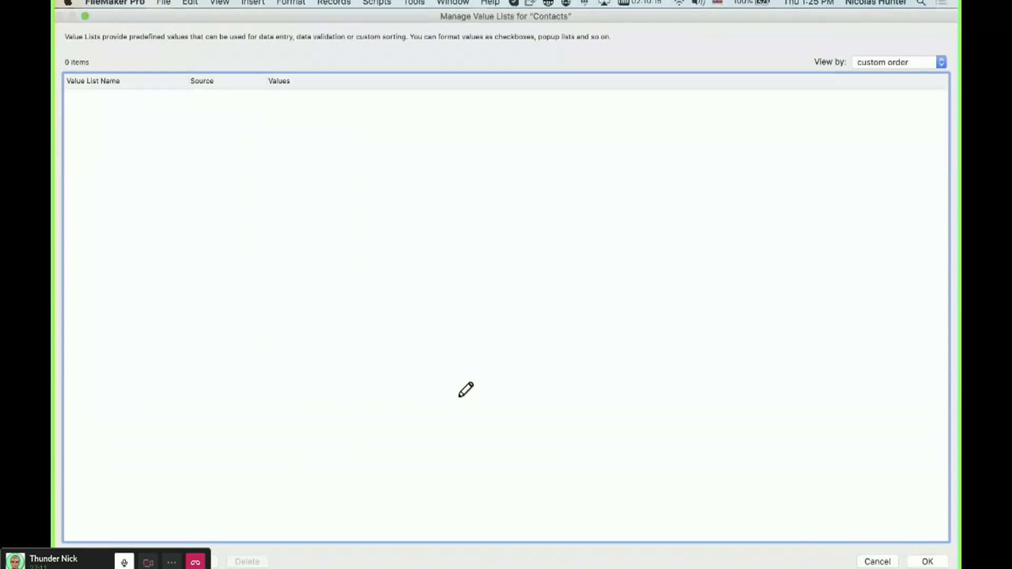
pyautogui.click(935, 562)
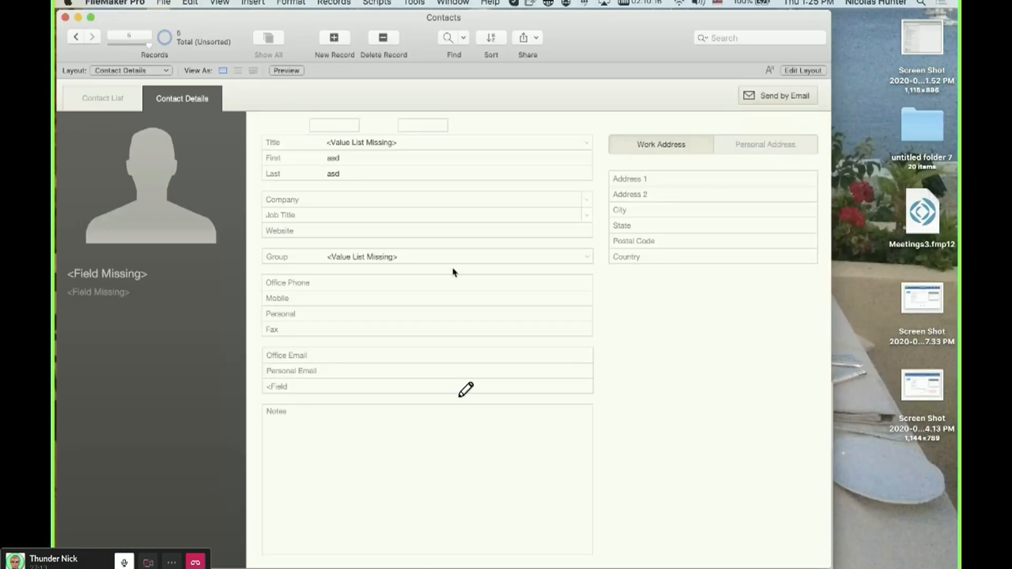
# Set the storage indexing of both the First and Last fields to None.
pyautogui.click(373, 158)
pyautogui.press('super+shift+d')
pyautogui.click(324, 125)
pyautogui.doubleClick(325, 126)
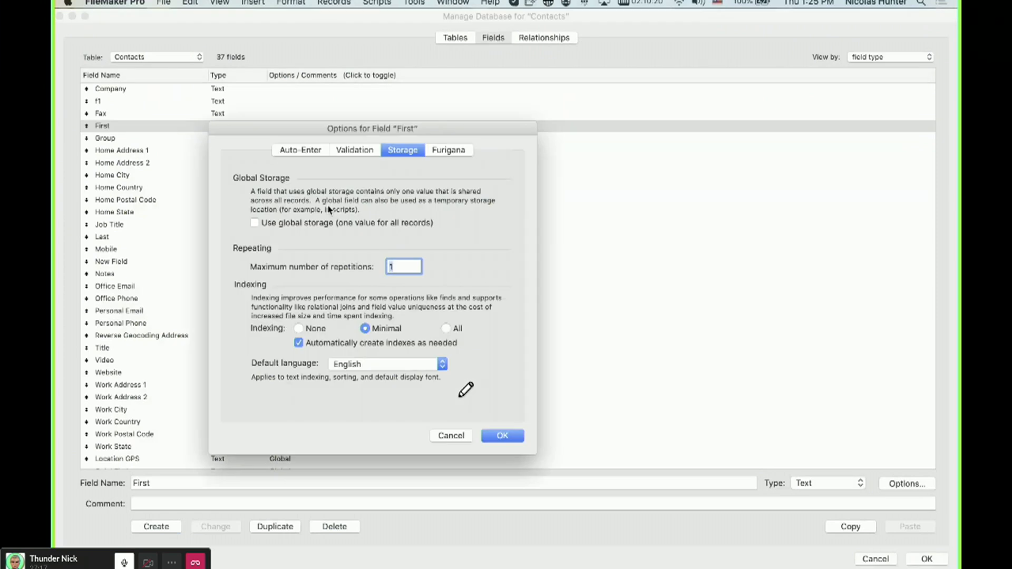
pyautogui.click(298, 328)
pyautogui.click(505, 439)
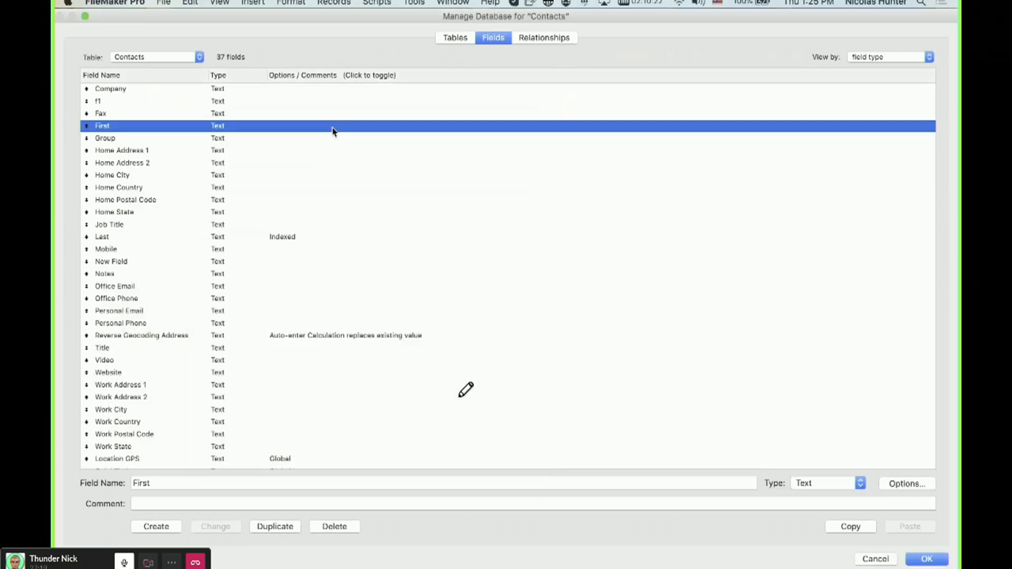
pyautogui.doubleClick(311, 238)
pyautogui.click(299, 327)
pyautogui.click(502, 436)
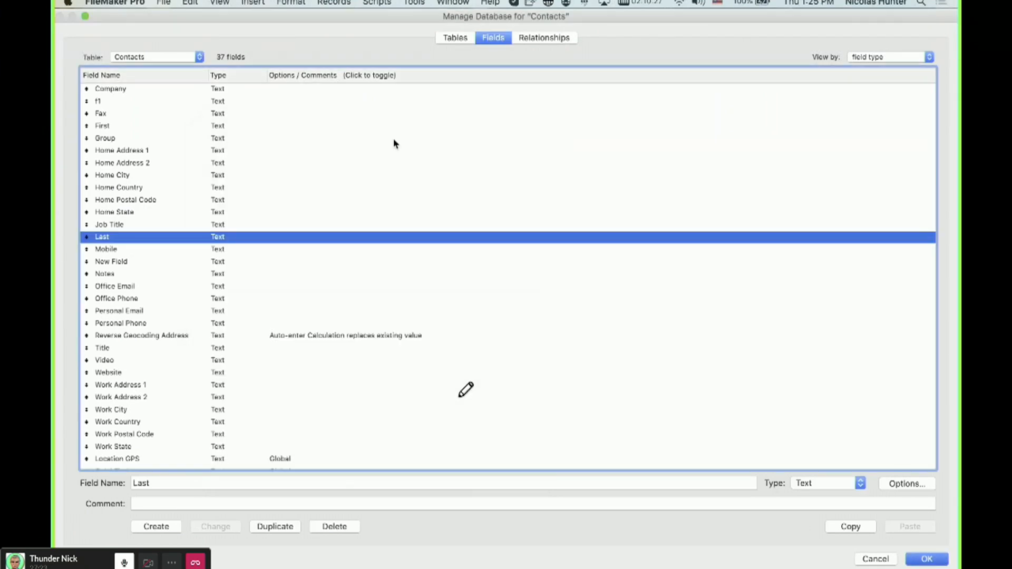
pyautogui.press('Return')
# Append sdsdsd to the contact's Last value and leave the field.
pyautogui.click(386, 169)
pyautogui.write('sdsdsd')
pyautogui.click(373, 99)
# Set the First and Last fields' indexing to None again and cancel the database manager.
pyautogui.press('super+shift+d')
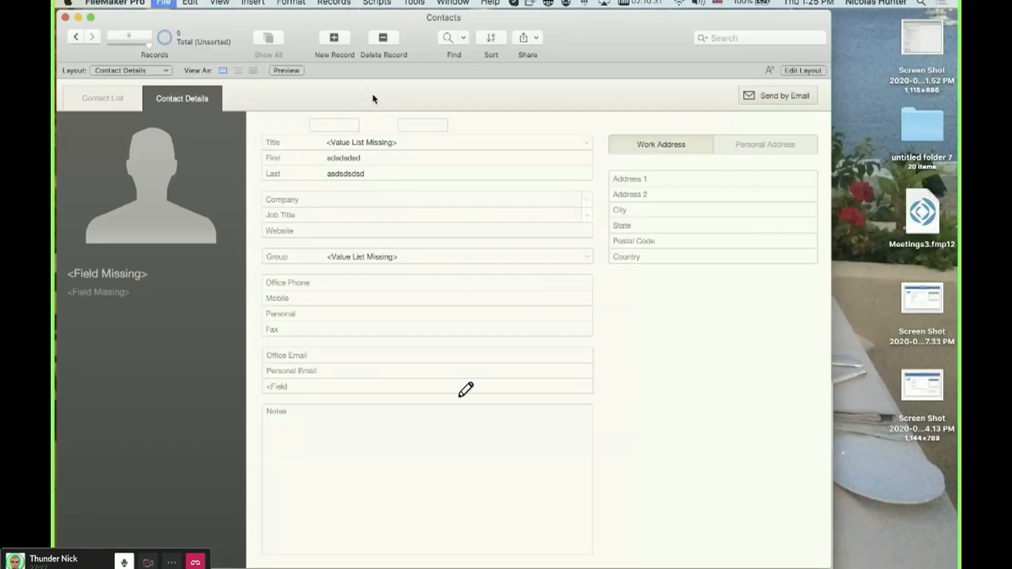
pyautogui.click(300, 127)
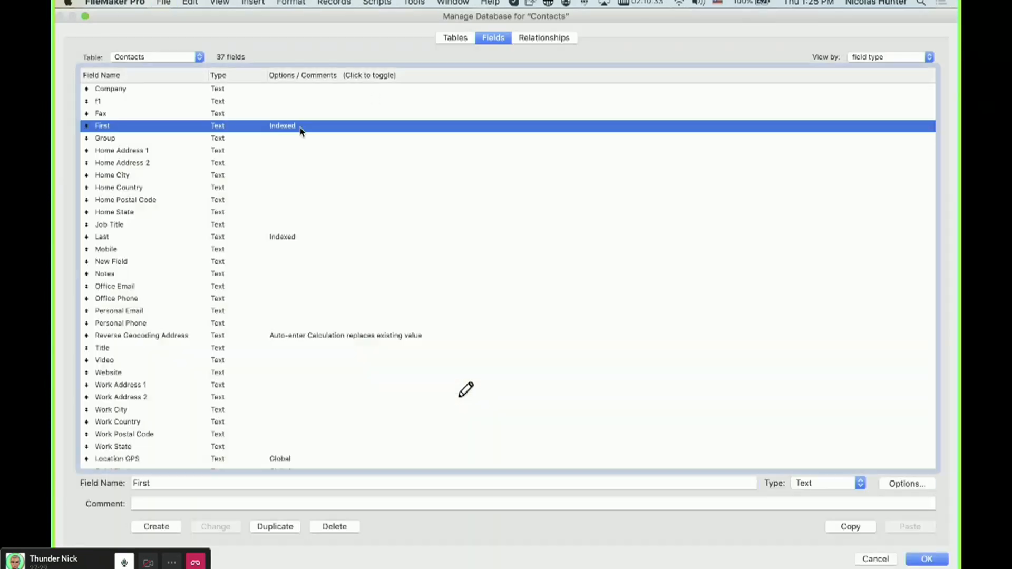
pyautogui.doubleClick(301, 131)
pyautogui.click(299, 328)
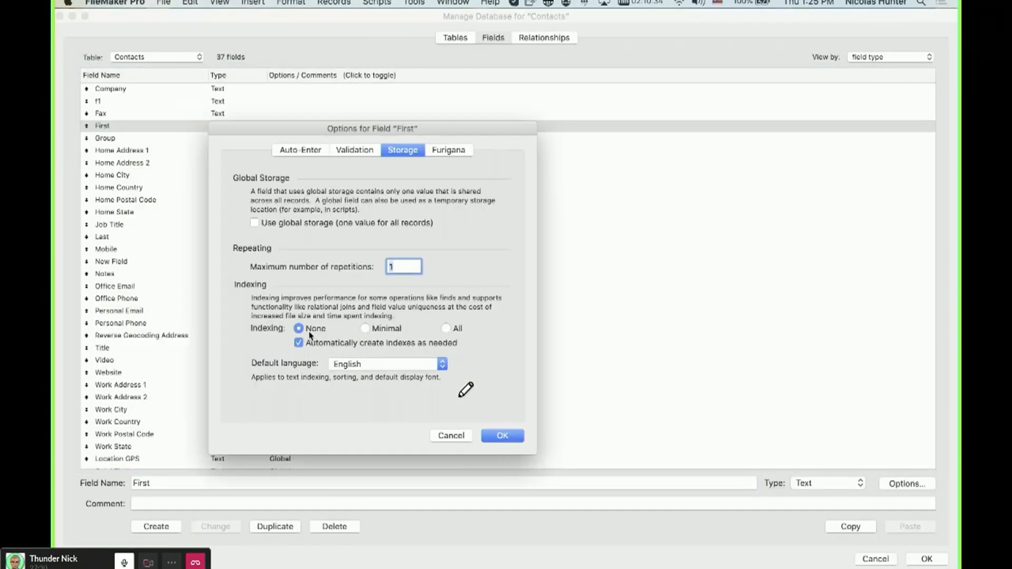
pyautogui.click(512, 437)
pyautogui.click(316, 238)
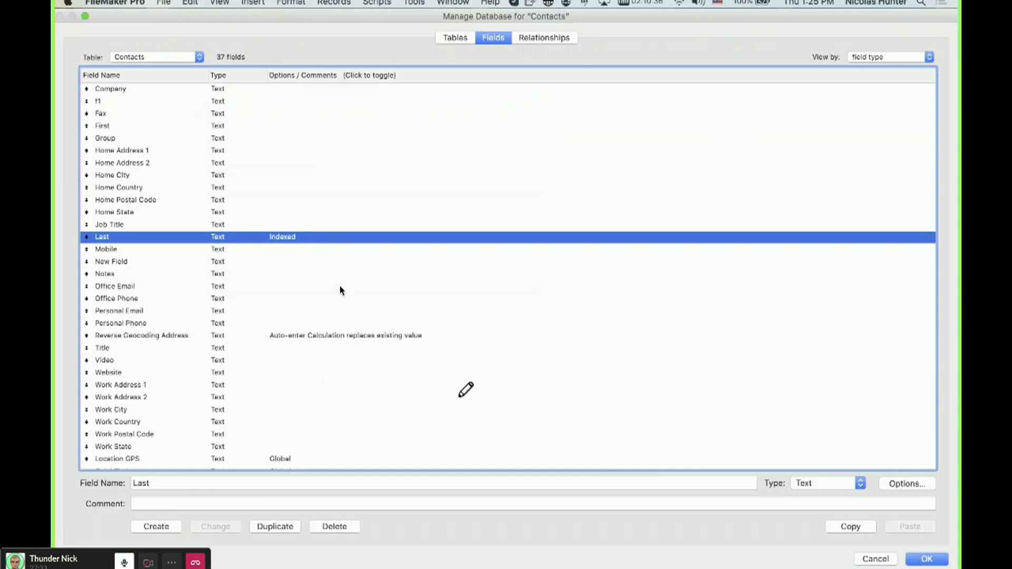
pyautogui.click(313, 327)
pyautogui.click(498, 436)
pyautogui.click(869, 560)
# Replace the contact's Last value with dsdsdsd and review the fields' indexing in the database manager.
pyautogui.tripleClick(373, 175)
pyautogui.write('dsds')
pyautogui.click(380, 199)
pyautogui.press('super+shift+d')
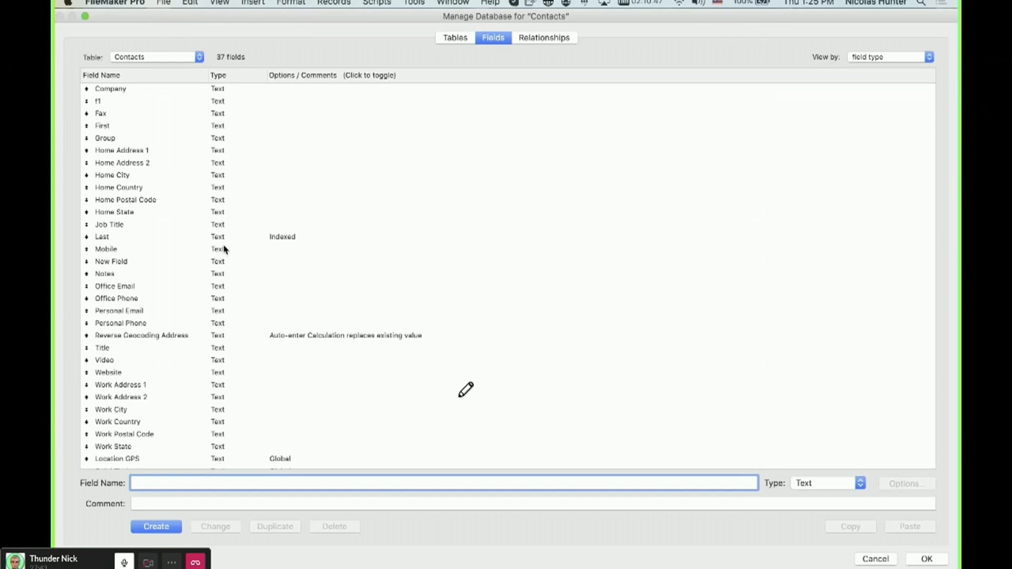
pyautogui.press('Escape')
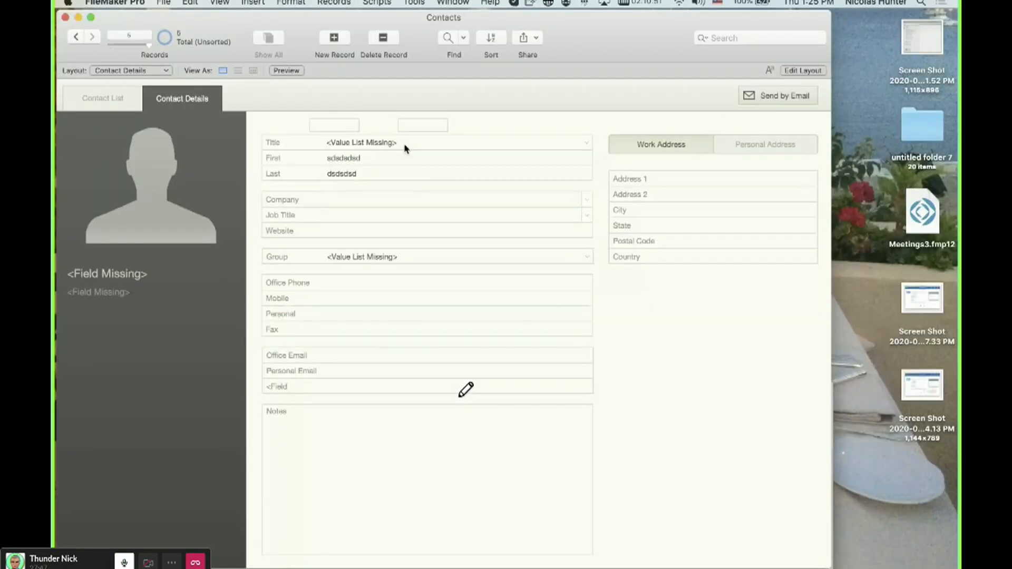
# Create a new blank Computer layout showing records from Contacts and close the layout manager.
pyautogui.press('super+shift+l')
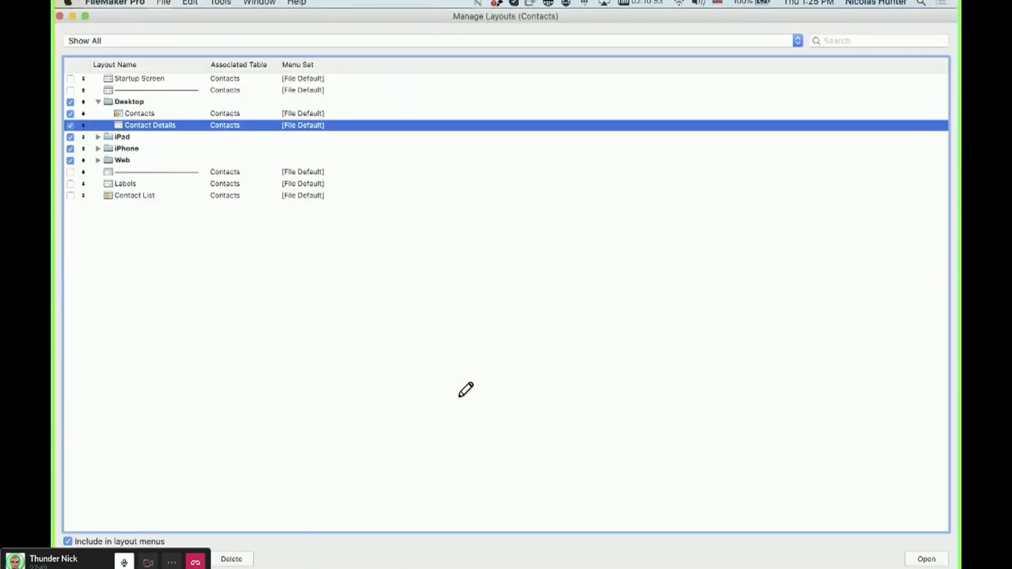
pyautogui.press('super+n')
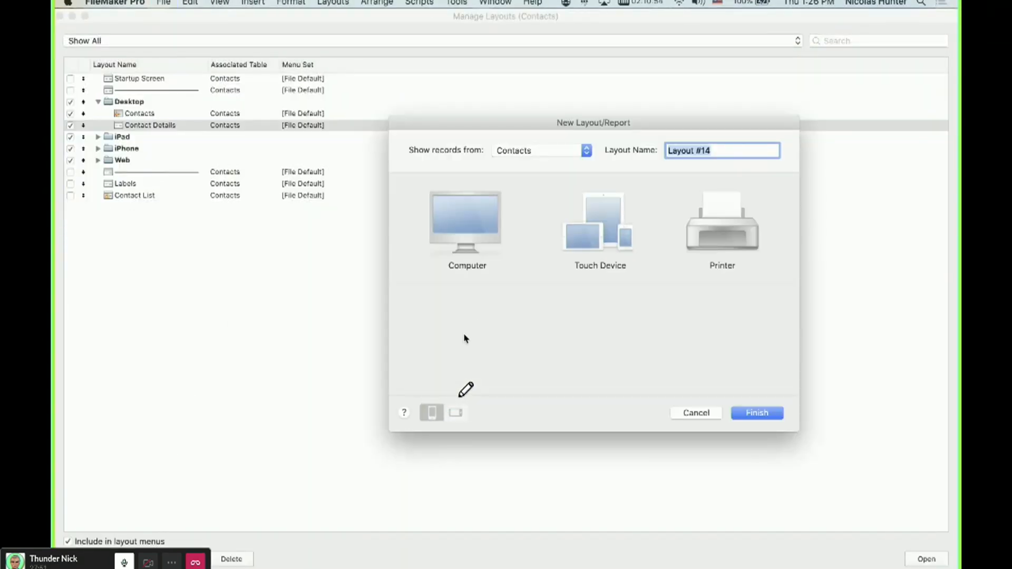
pyautogui.click(465, 339)
pyautogui.click(783, 417)
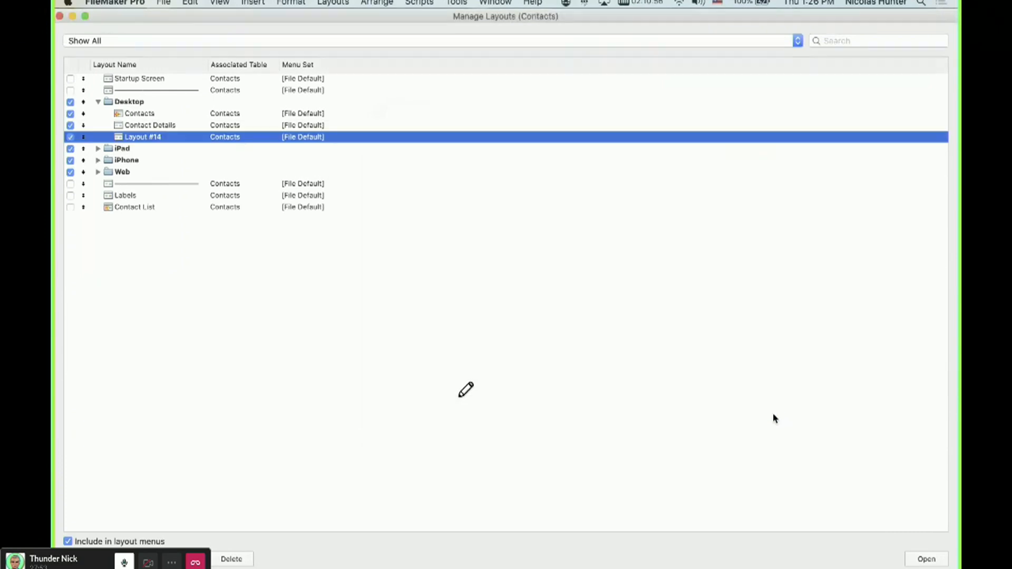
pyautogui.press('super+w')
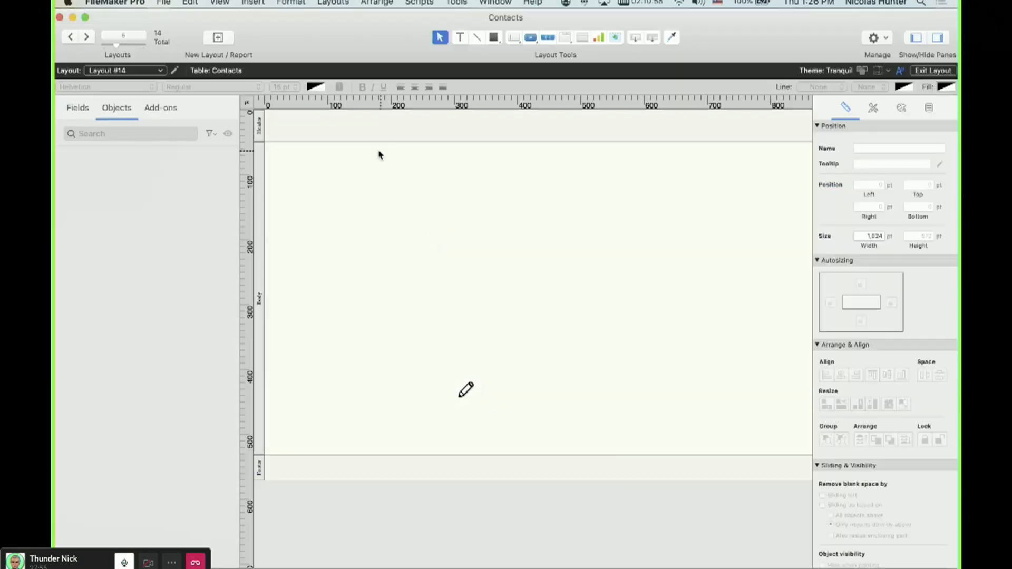
# Place the First and Last fields from the Contacts field list onto the new layout.
pyautogui.click(81, 109)
pyautogui.click(98, 216)
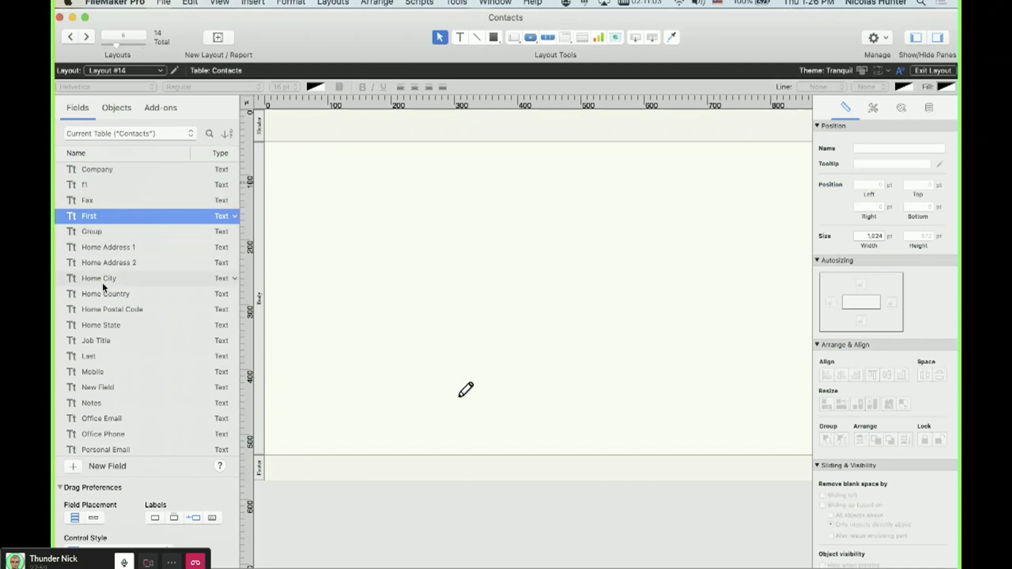
pyautogui.keyDown('super'); pyautogui.click(100, 357); pyautogui.keyUp('super')
pyautogui.moveTo(130, 368); pyautogui.dragTo(442, 242)
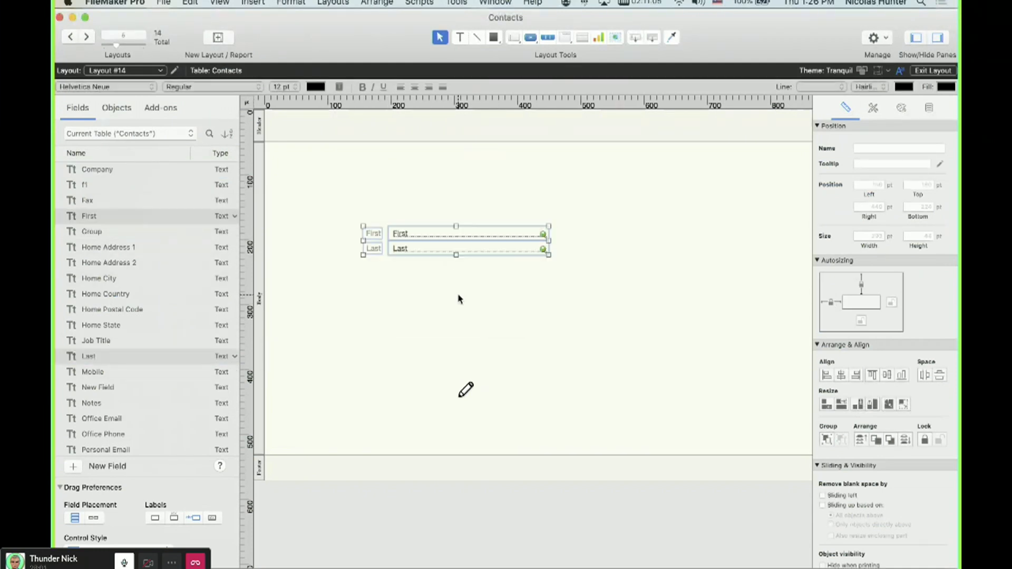
# Switch to Browse mode and append sds to the First value and sdsd to the Last value.
pyautogui.press('super+b')
pyautogui.click(289, 204)
pyautogui.write('sds')
pyautogui.click(291, 219)
pyautogui.write('sdsd')
pyautogui.click(324, 266)
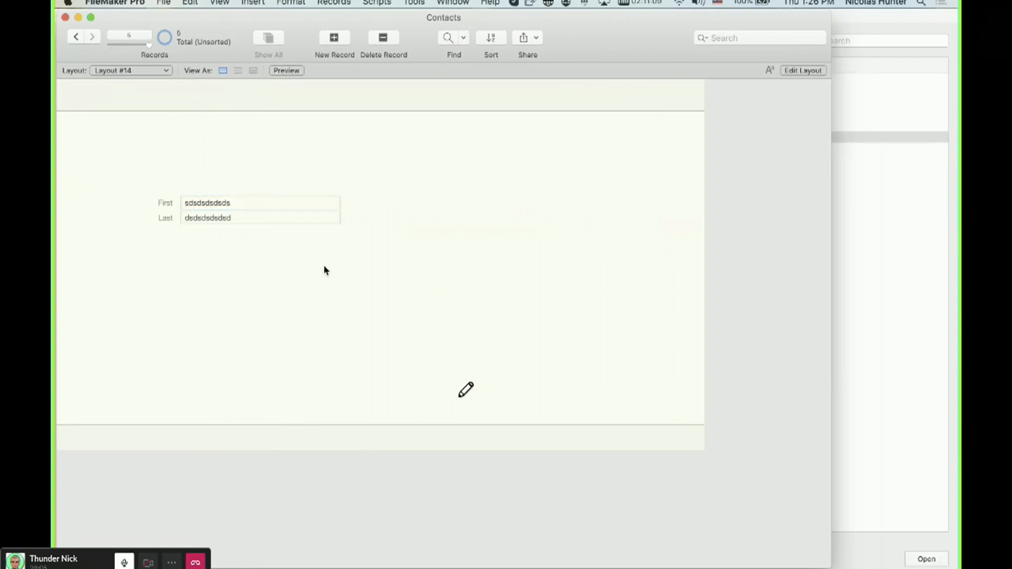
# Set the Last field's storage indexing to None in the database manager and save.
pyautogui.press('shift+super+d')
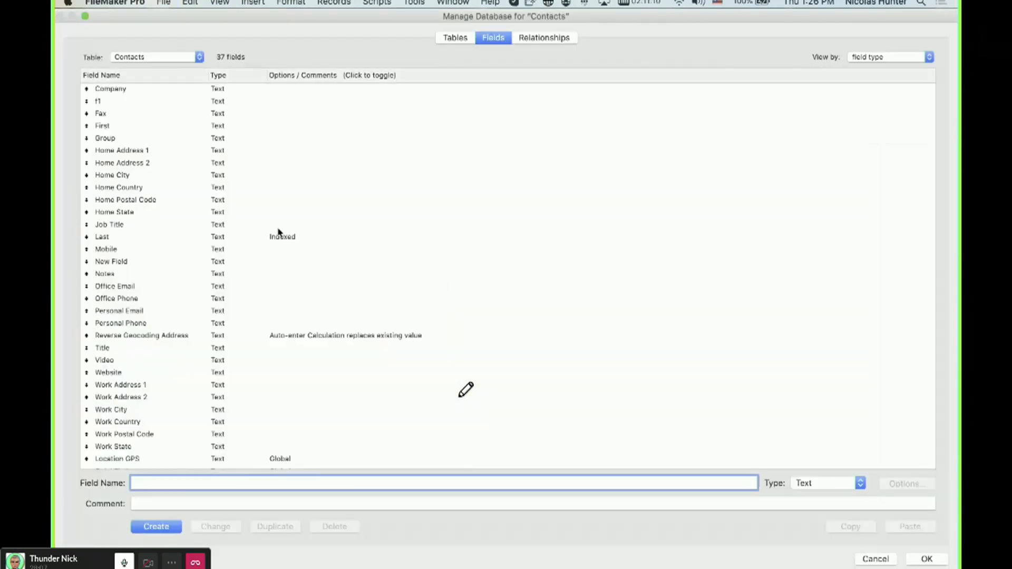
pyautogui.doubleClick(270, 238)
pyautogui.click(299, 328)
pyautogui.click(511, 437)
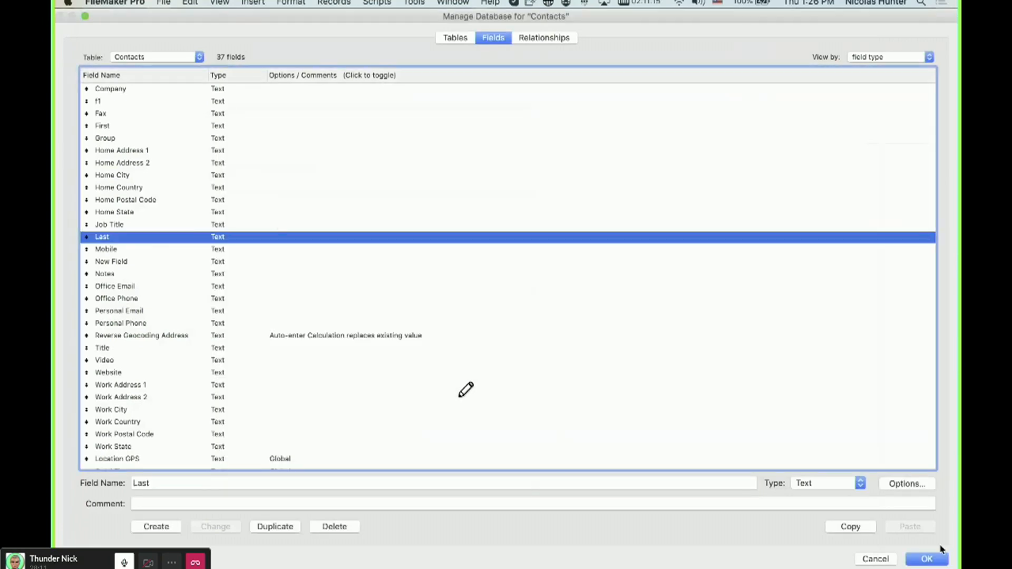
pyautogui.click(940, 557)
# Replace the First value with sdsd and the Last value with sds.
pyautogui.click(272, 202)
pyautogui.press('super+a')
pyautogui.write('sdsd')
pyautogui.press('Tab')
pyautogui.write('sds')
# Review the fields in the database manager, then open the Contact Details layout in Layout mode.
pyautogui.press('shift+super+d')
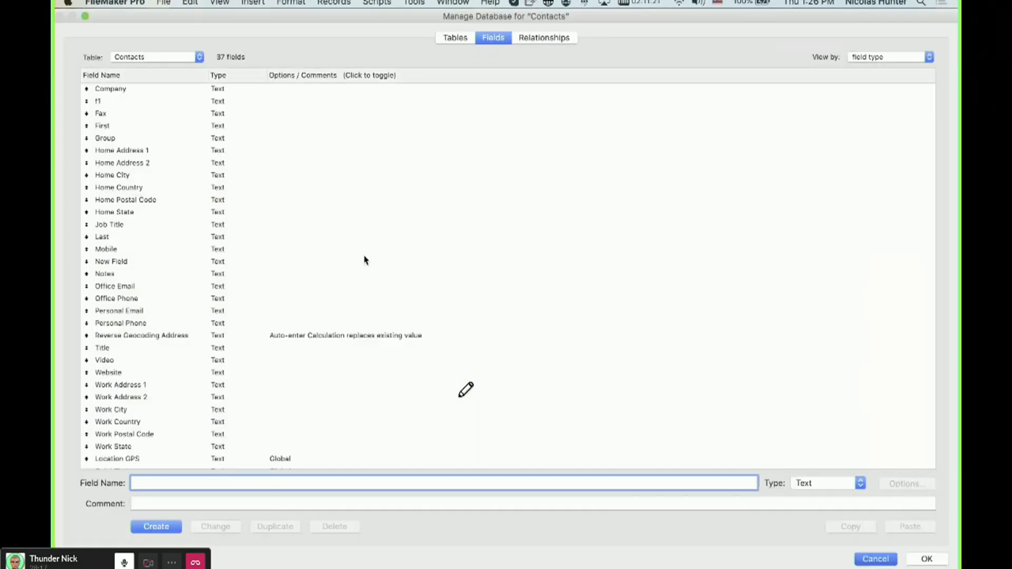
pyautogui.press('Escape')
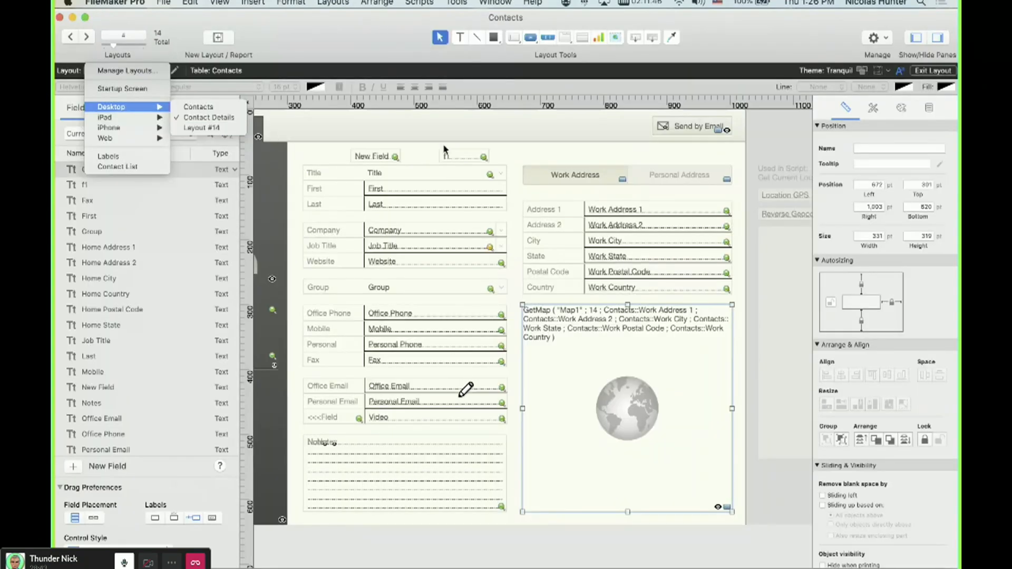
pyautogui.click(211, 117)
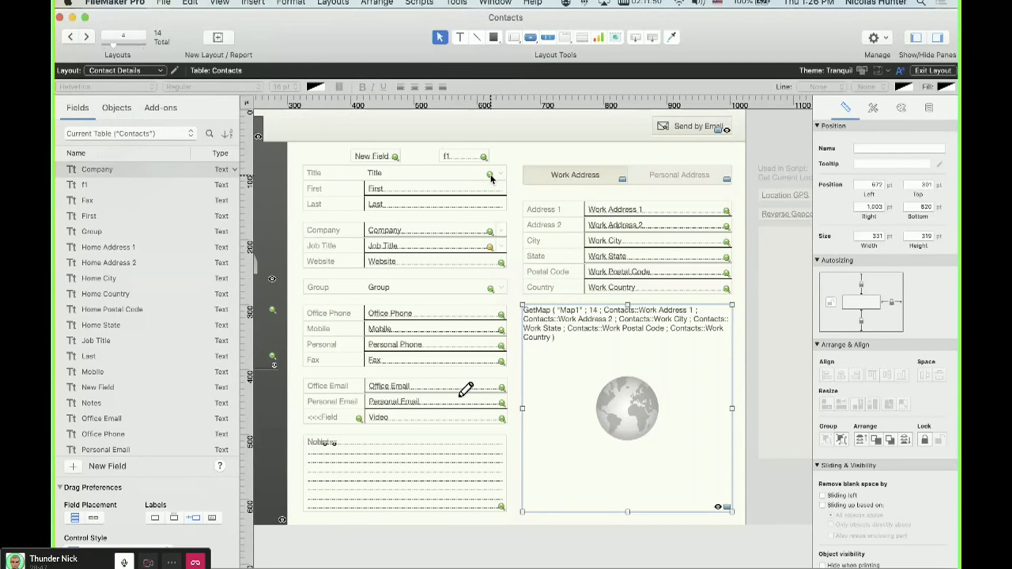
# Inspect the Contact Details layout objects and their settings in the Inspector.
pyautogui.click(454, 480)
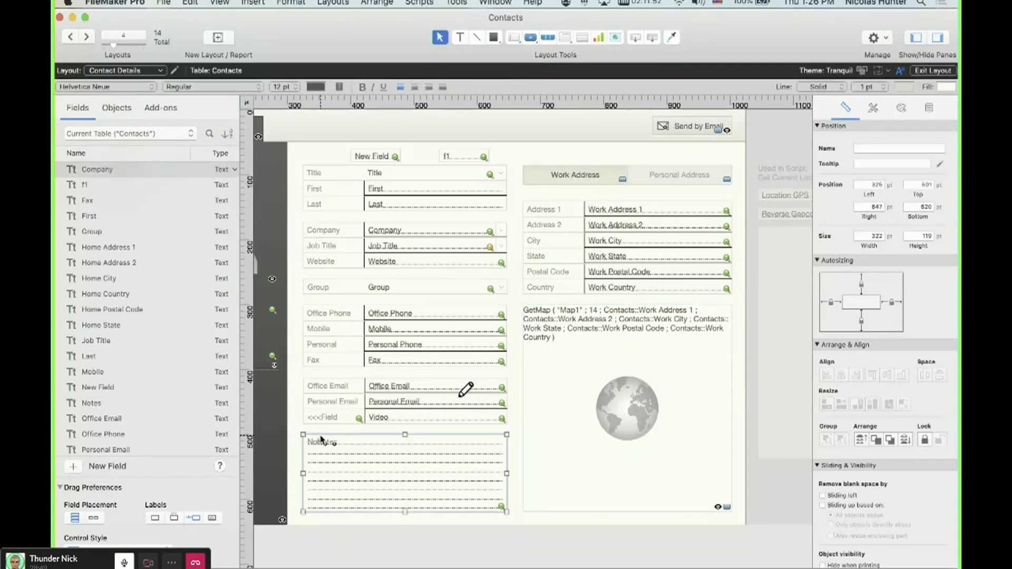
pyautogui.click(625, 510)
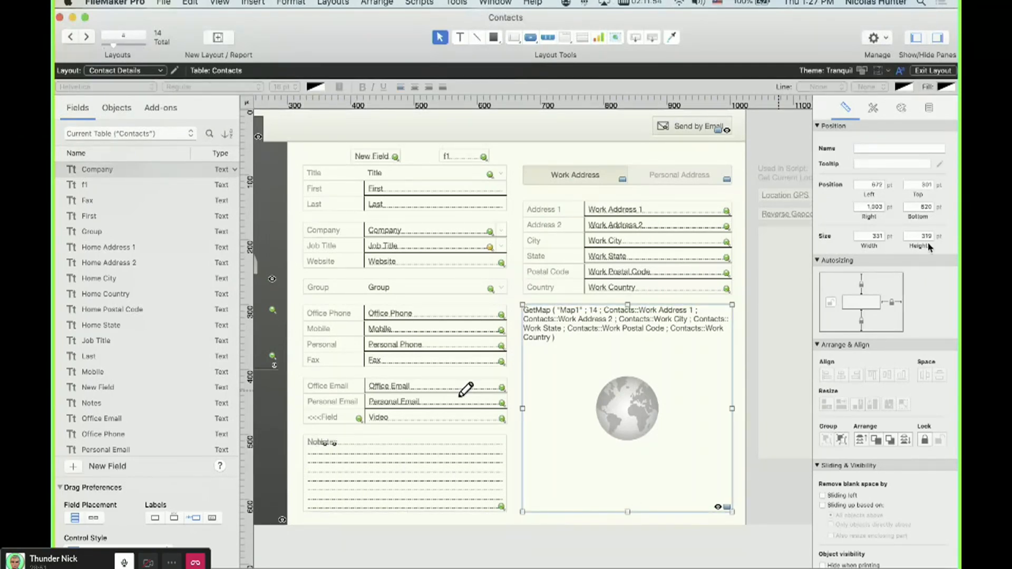
pyautogui.click(929, 111)
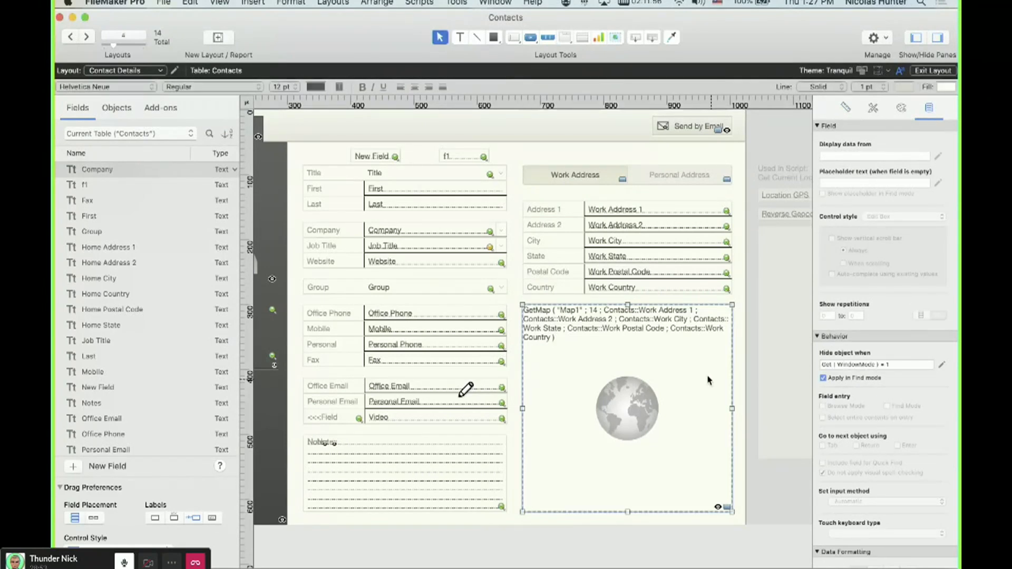
pyautogui.click(705, 182)
pyautogui.click(688, 130)
pyautogui.click(920, 364)
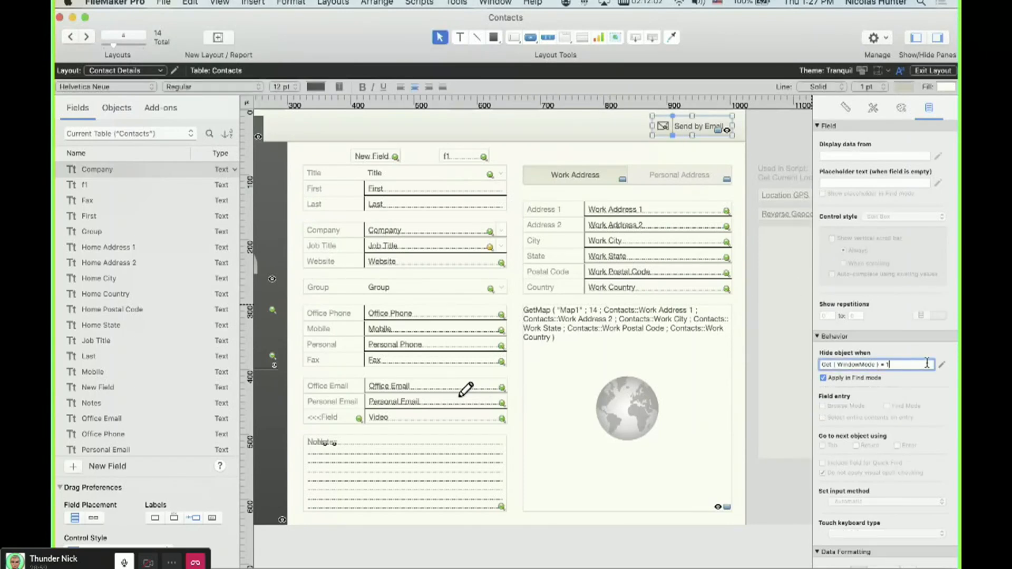
pyautogui.hscroll(-6, 546, 303)
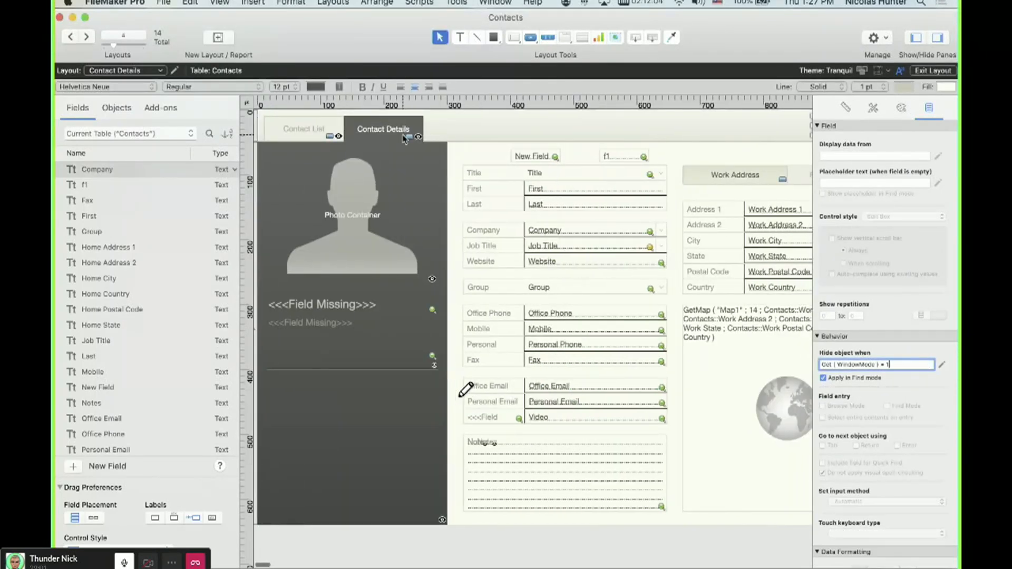
pyautogui.click(406, 136)
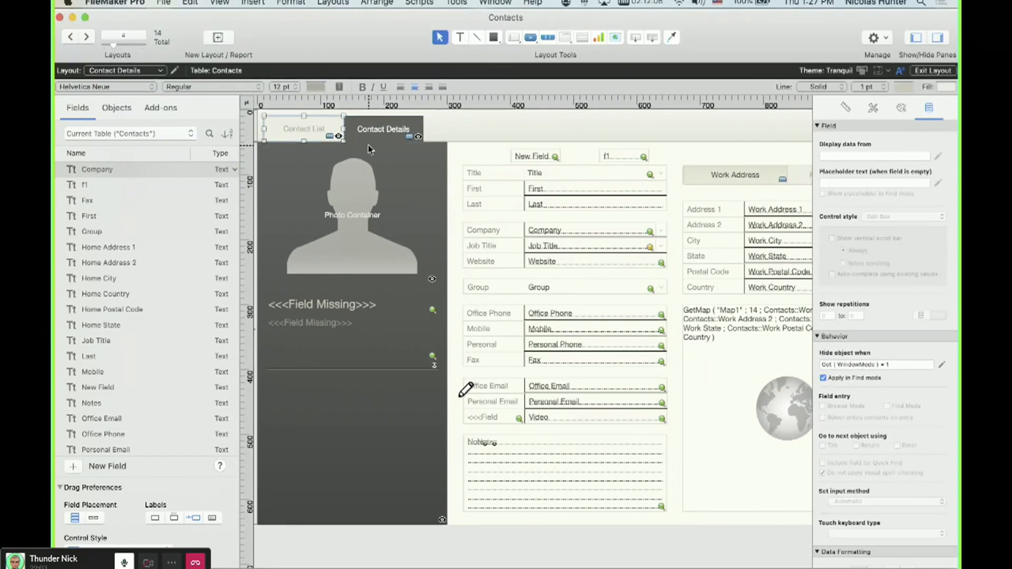
pyautogui.hscroll(5, 389, 216)
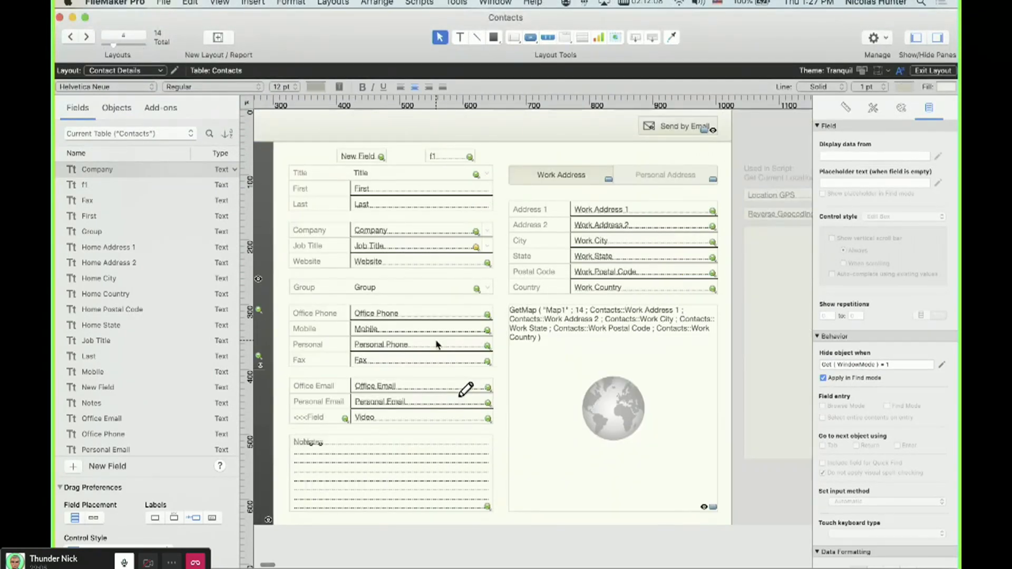
# Select all layout objects, toggle their Include field for Quick Find option, and return to Browse mode.
pyautogui.press('super+a')
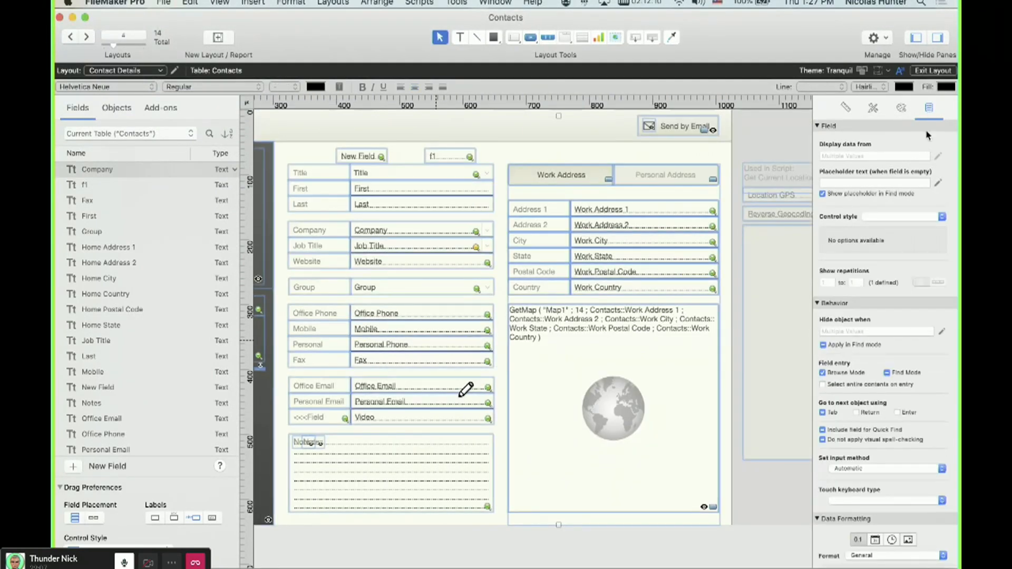
pyautogui.click(855, 433)
pyautogui.press('super+b')
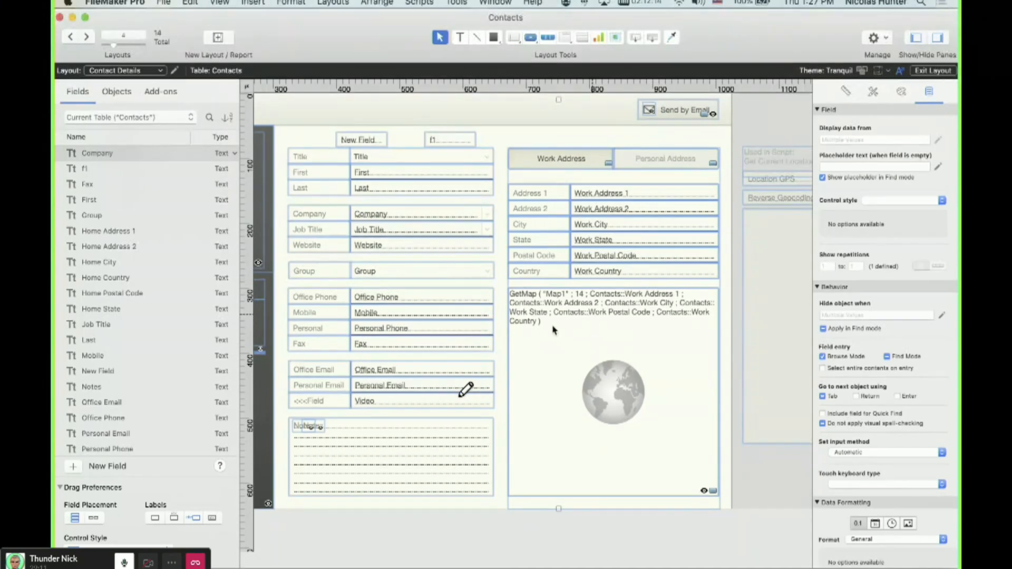
# Set the Last field's storage indexing to None again and save the database changes.
pyautogui.press('shift+super+d')
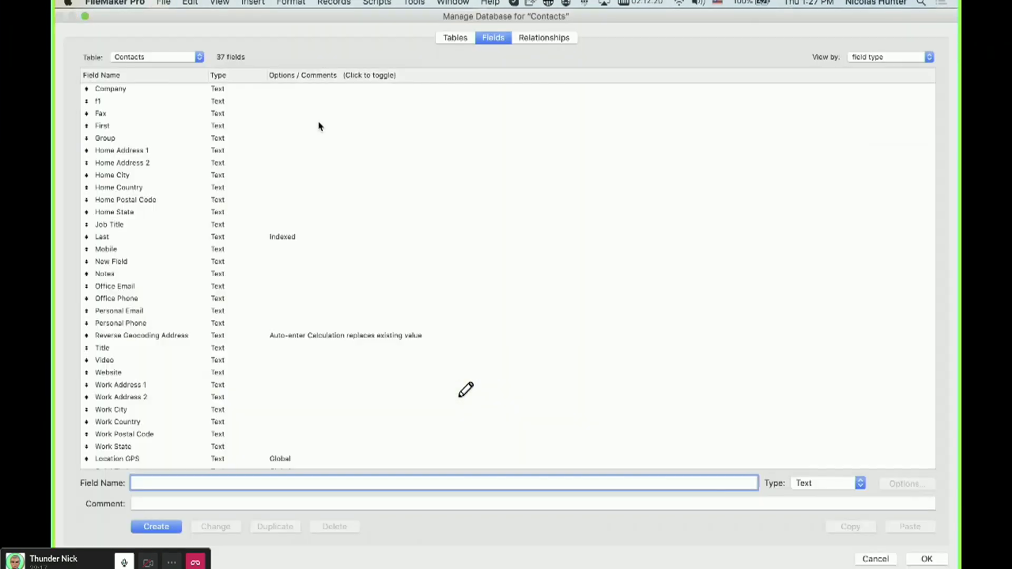
pyautogui.click(236, 238)
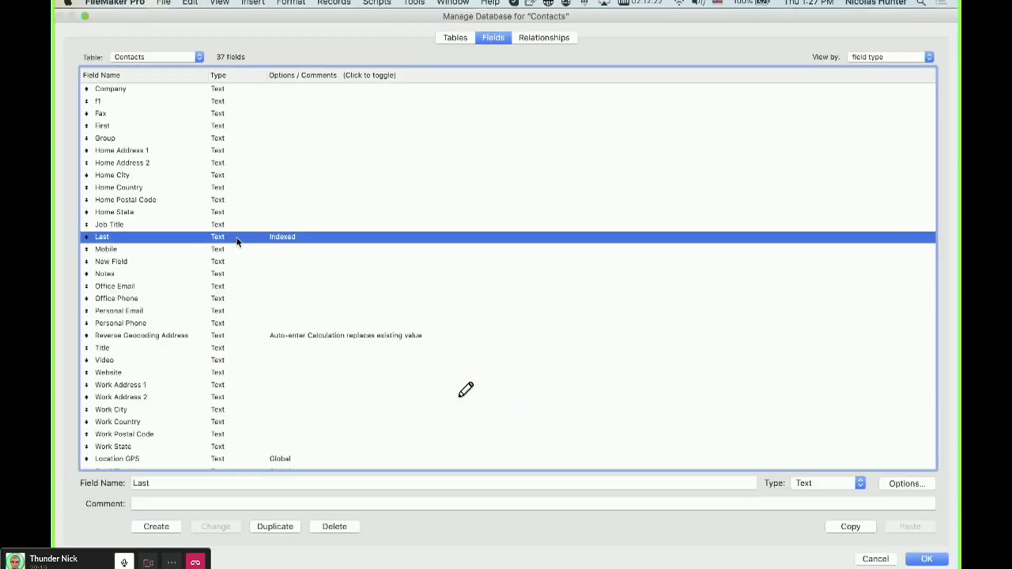
pyautogui.doubleClick(249, 240)
pyautogui.click(316, 329)
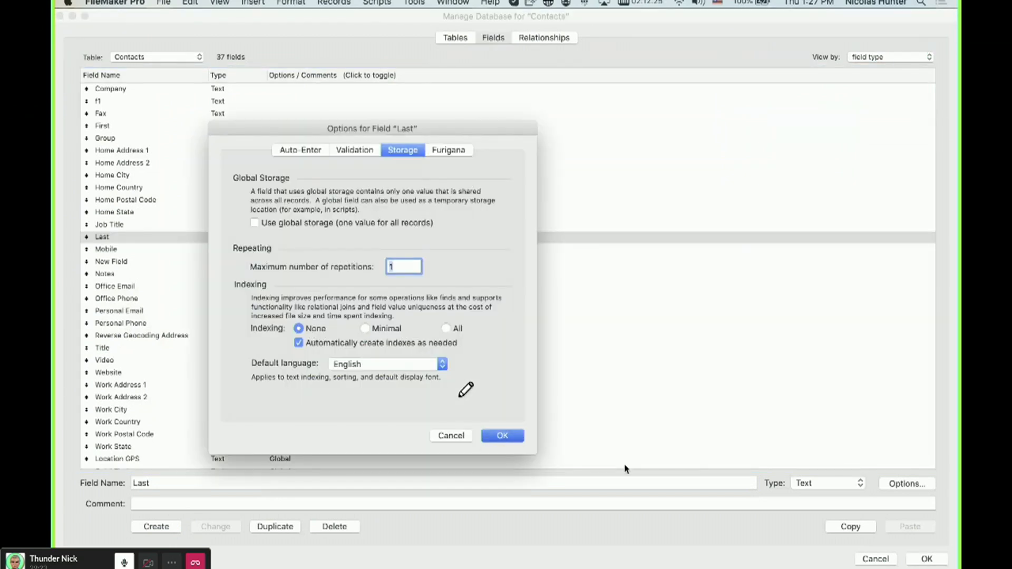
pyautogui.click(503, 436)
pyautogui.click(926, 559)
# Switch to the new layout and append dsdsds to the contact's Last value.
pyautogui.click(166, 71)
pyautogui.moveTo(132, 71)
pyautogui.click(202, 92)
pyautogui.click(278, 218)
pyautogui.write('dsdsds')
pyautogui.click(301, 272)
# Review the database manager fields, then open the contact's record from the Contacts list layout.
pyautogui.press('super+shift+d')
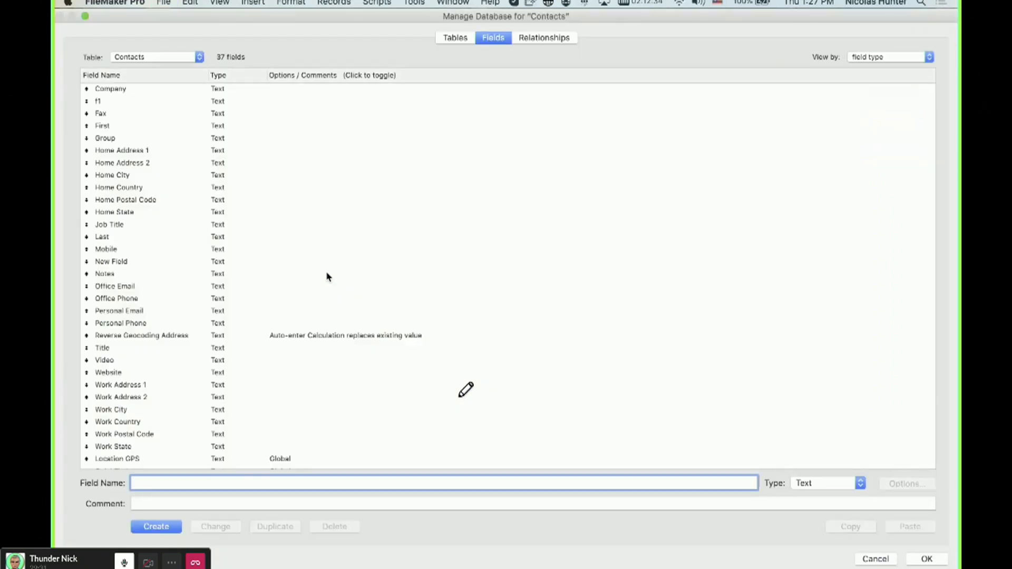
pyautogui.press('Escape')
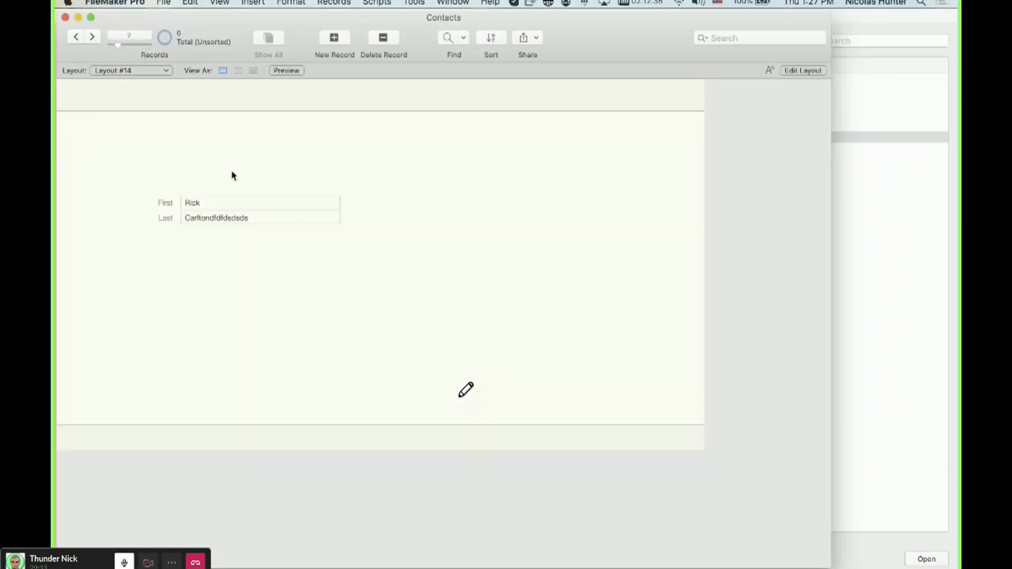
pyautogui.click(140, 70)
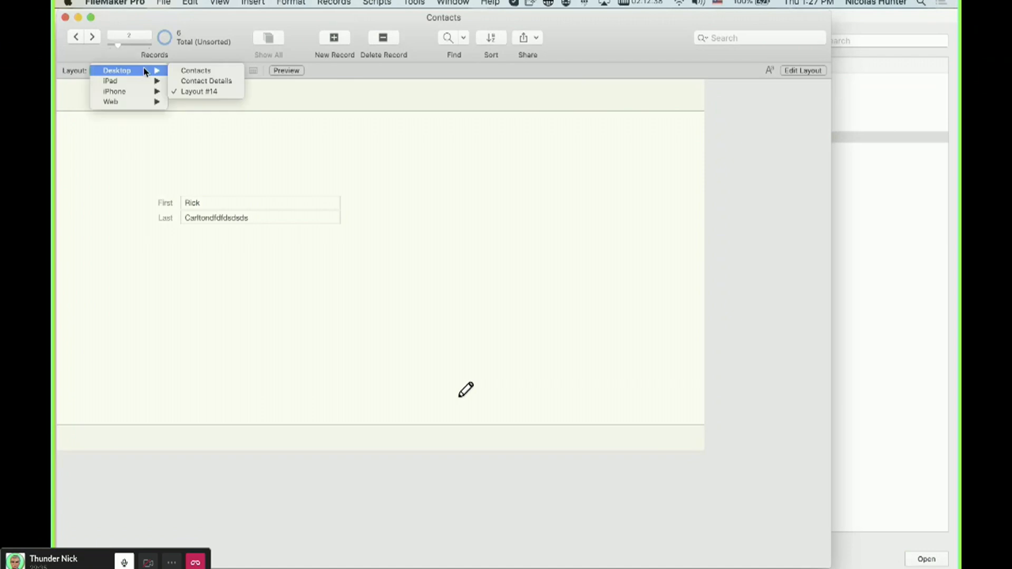
pyautogui.click(356, 202)
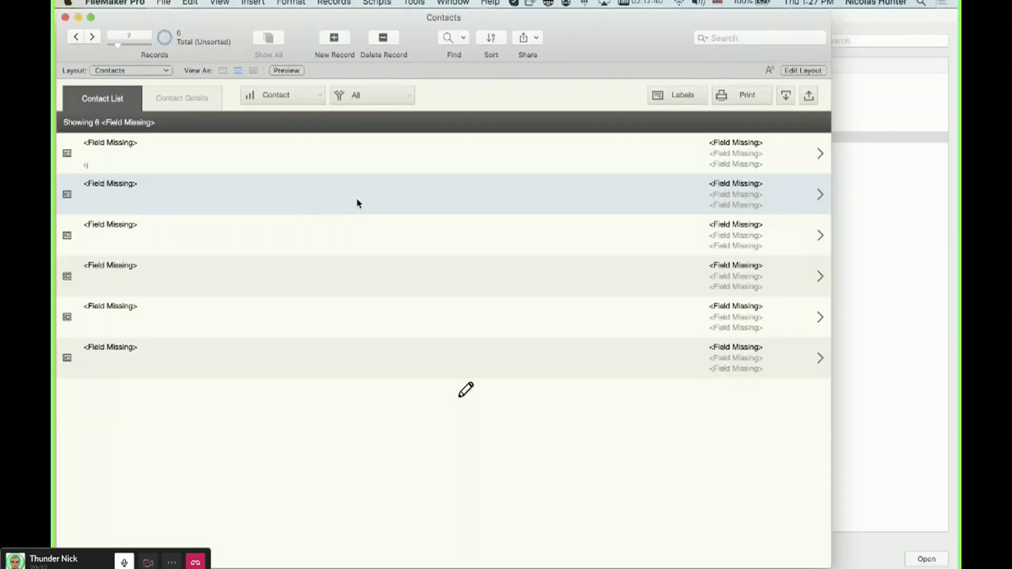
pyautogui.click(356, 203)
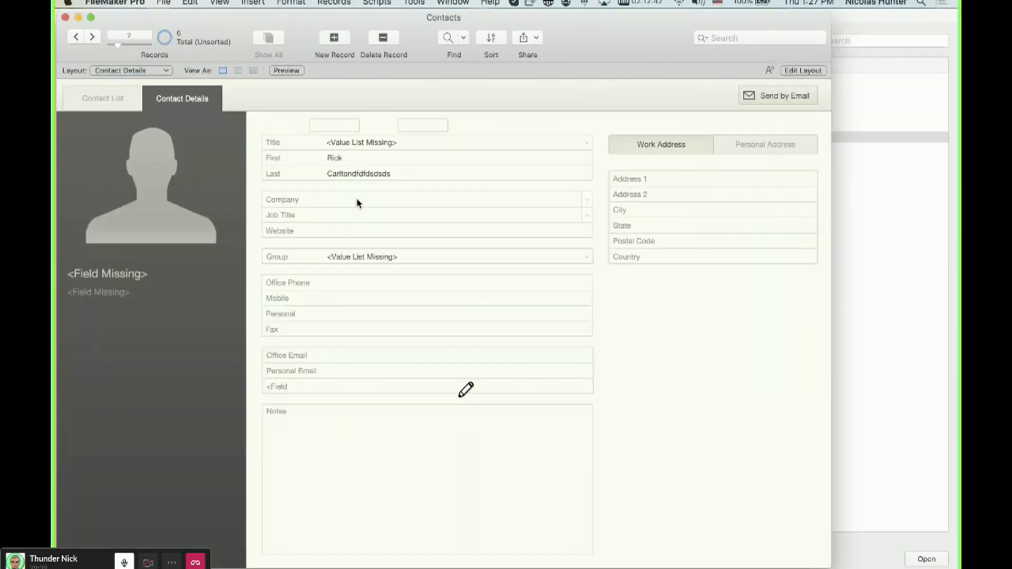
# Close the Contacts window and move the Test 2 window into view.
pyautogui.press('super+l')
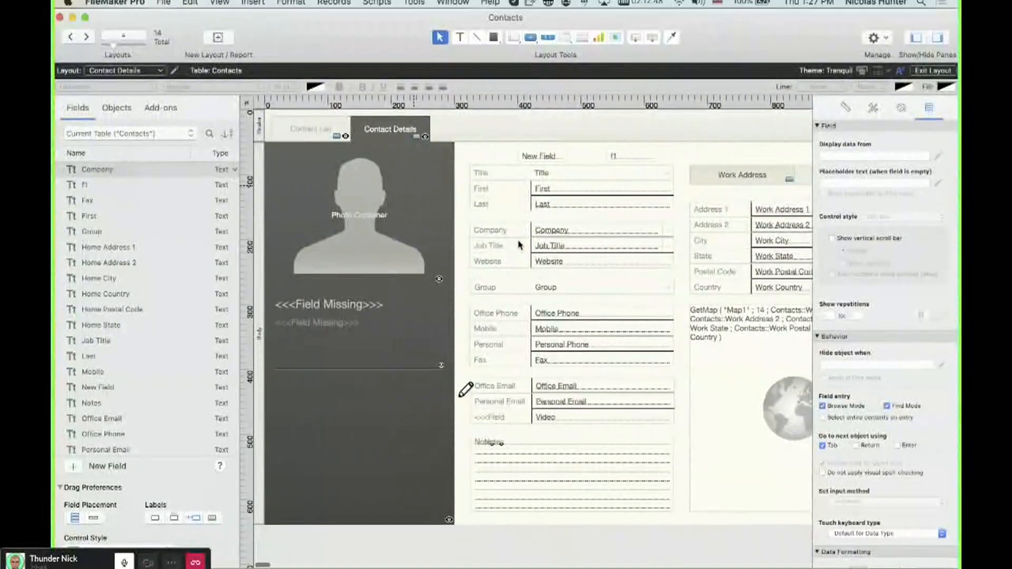
pyautogui.press('super+w')
pyautogui.moveTo(430, 397); pyautogui.dragTo(397, 38)
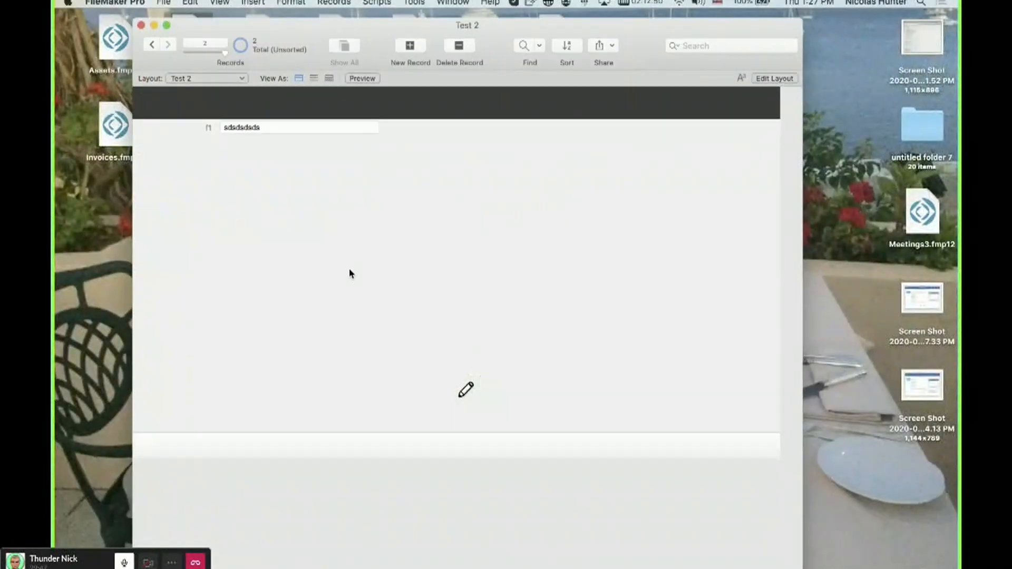
# Create a new calculation field named cal in the Test 2 table.
pyautogui.press('super+l')
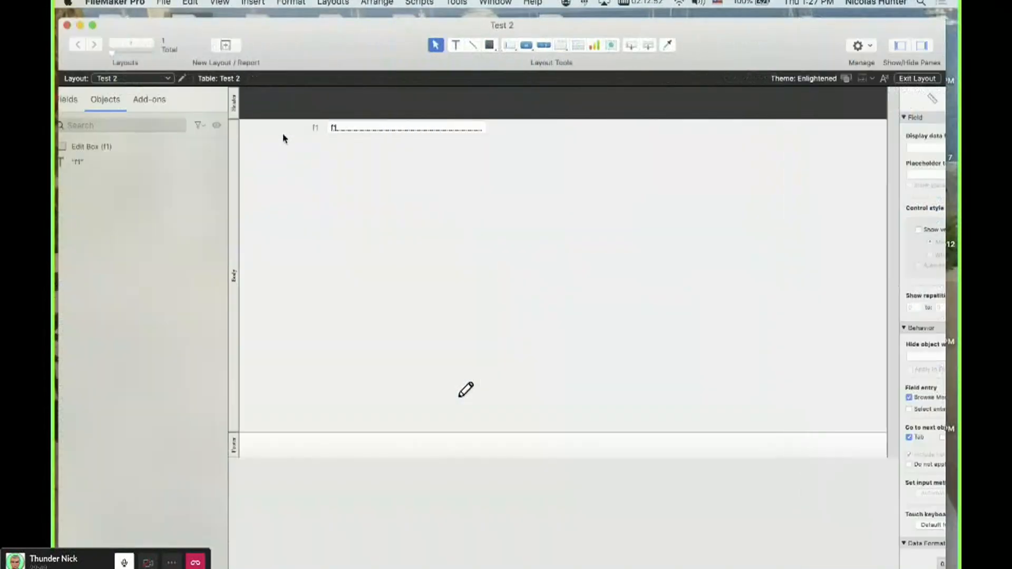
pyautogui.click(351, 129)
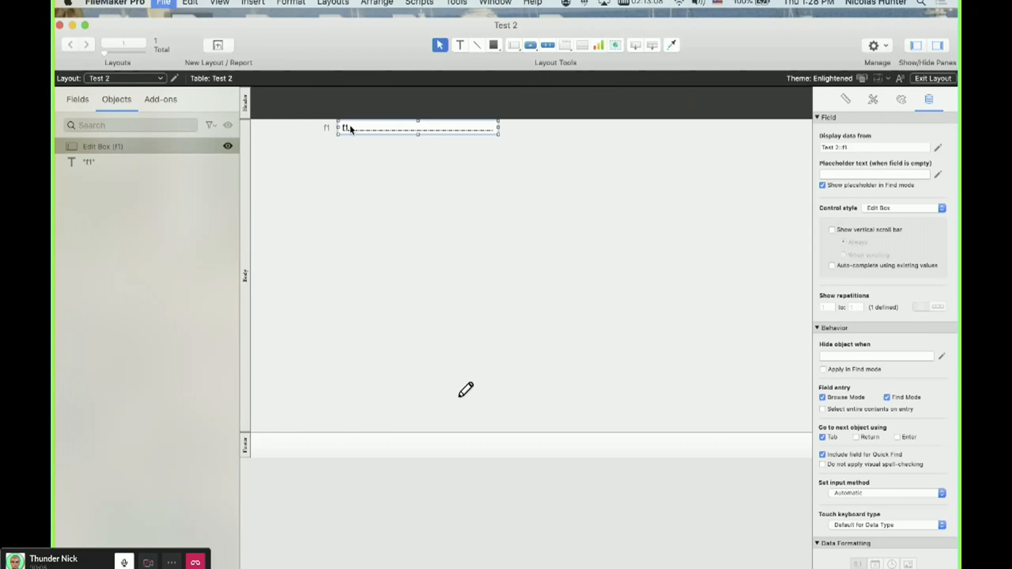
pyautogui.press('super+shift+d')
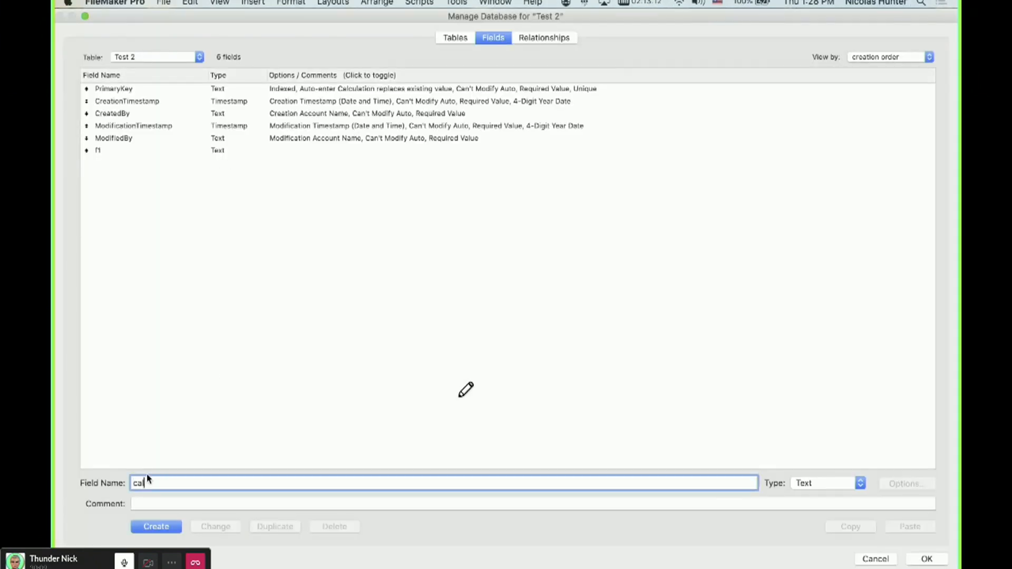
pyautogui.click(838, 488)
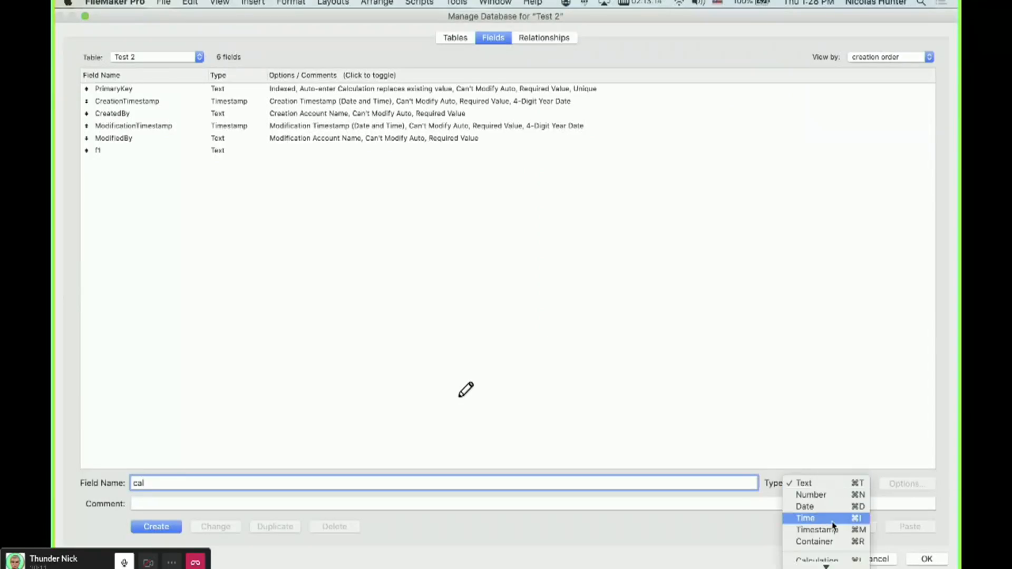
pyautogui.press('super+l')
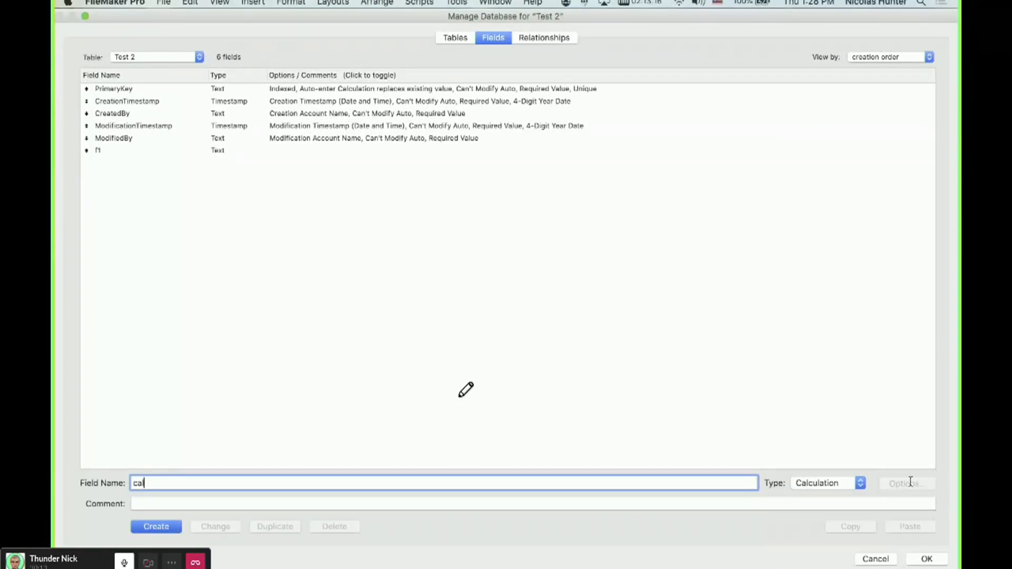
pyautogui.press('Return')
# Define cal's formula as f1, set it to unstored storage, and save the database changes.
pyautogui.doubleClick(96, 165)
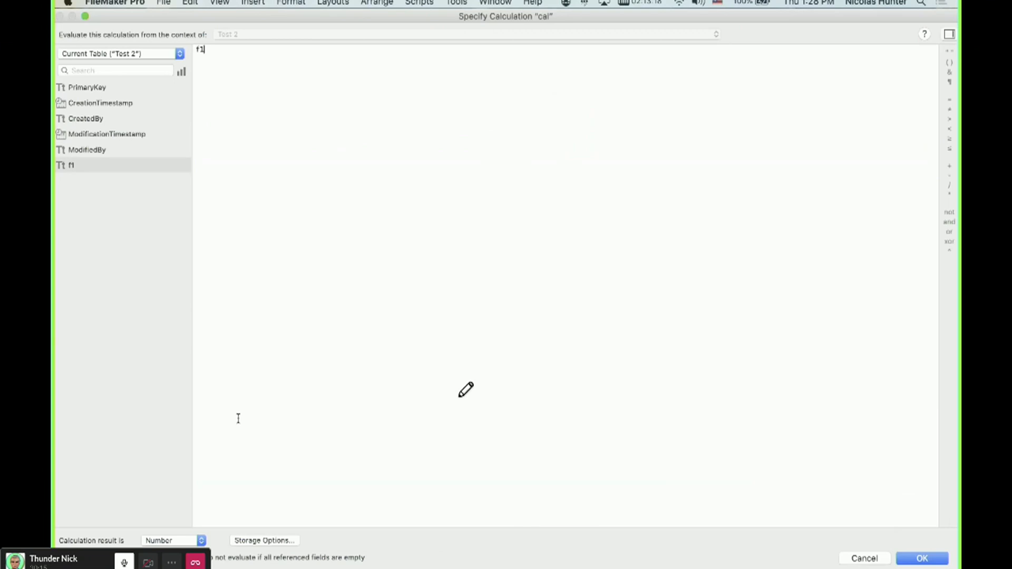
pyautogui.click(255, 540)
pyautogui.click(390, 234)
pyautogui.click(646, 318)
pyautogui.click(191, 535)
pyautogui.click(168, 527)
pyautogui.click(922, 559)
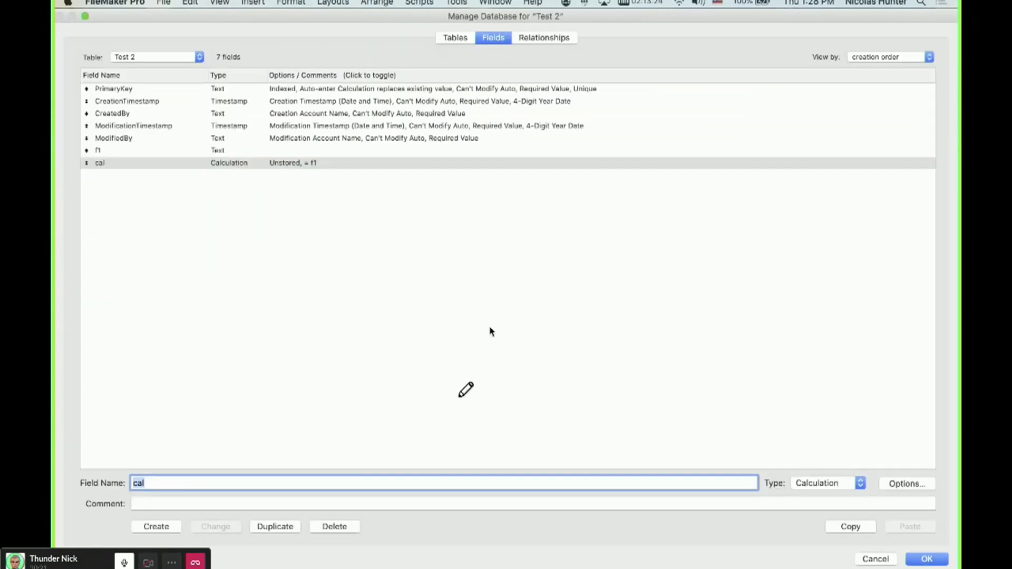
pyautogui.click(440, 282)
pyautogui.click(926, 559)
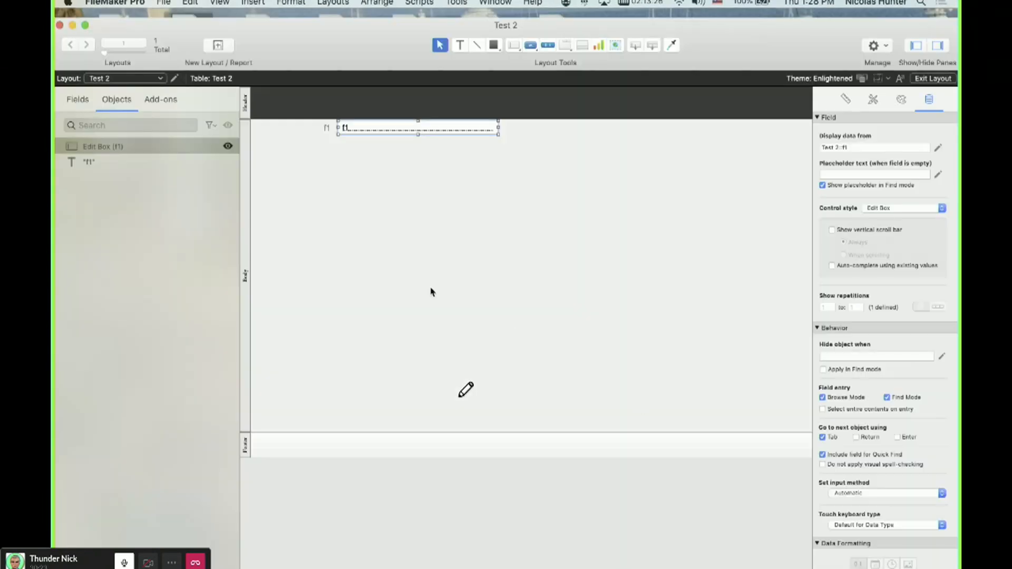
# Reopen the database manager to review the cal field definition, then return to the layout.
pyautogui.press('super+shift+d')
pyautogui.click(314, 165)
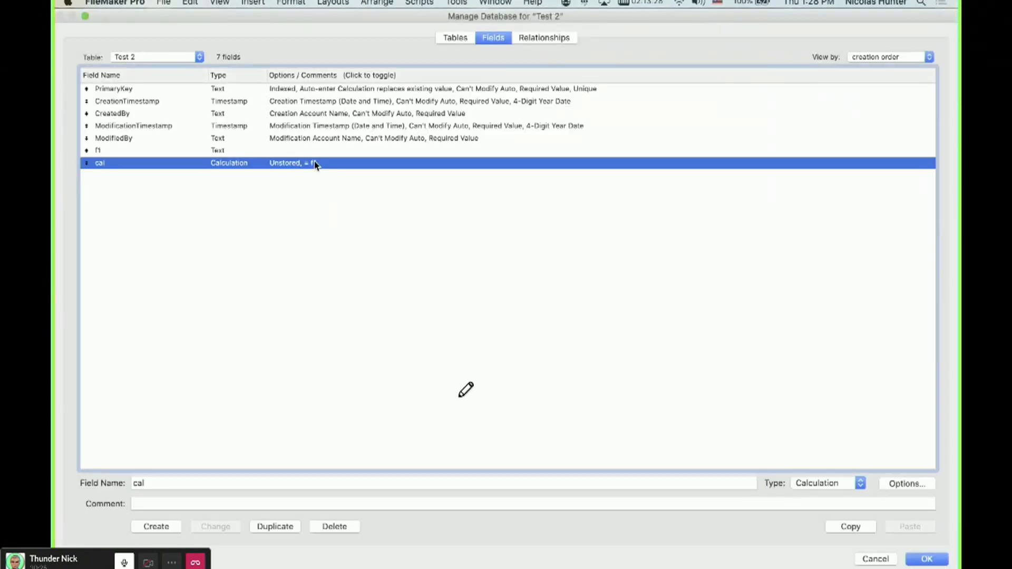
pyautogui.press('Return')
pyautogui.press('super+b')
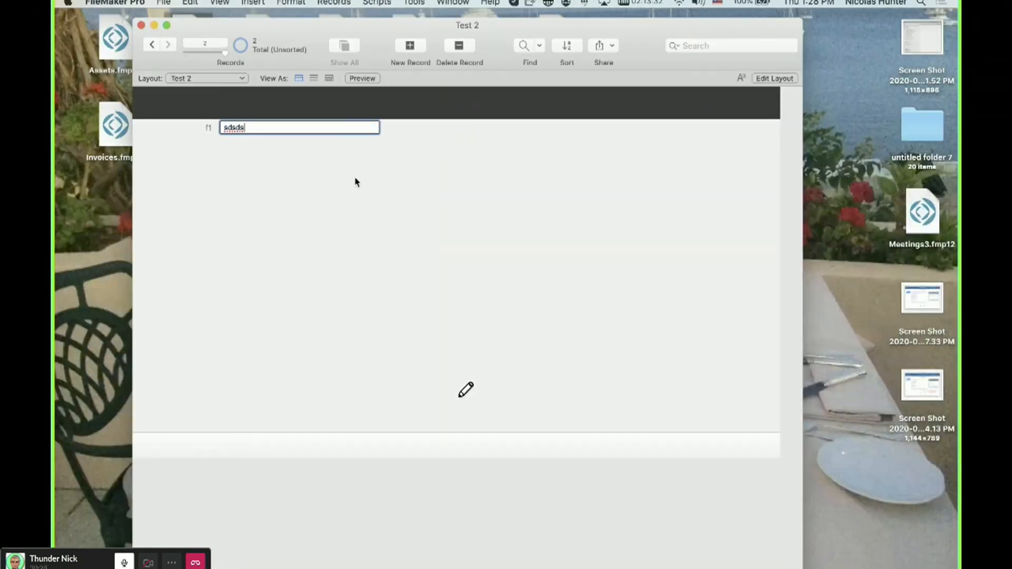
# Place the cal field on the Test 2 layout below f1 and switch to Browse mode.
pyautogui.press('super+l')
pyautogui.moveTo(635, 45); pyautogui.dragTo(466, 163)
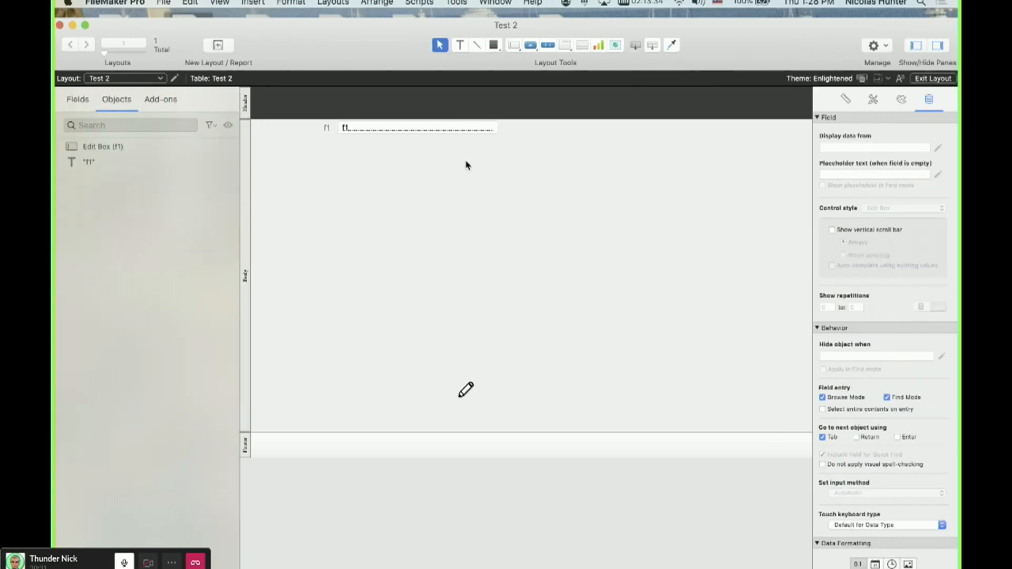
pyautogui.doubleClick(456, 364)
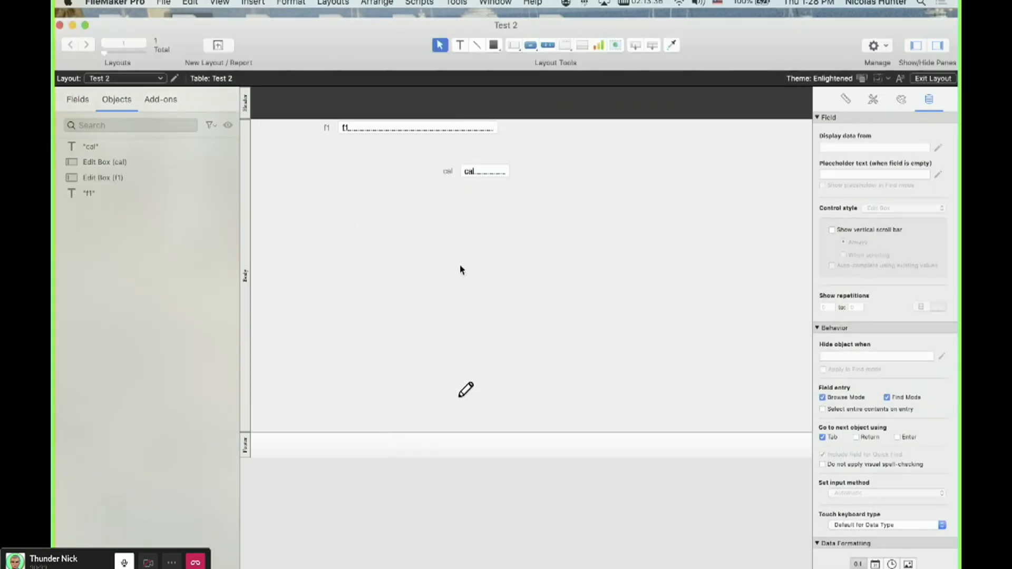
pyautogui.press('super+b')
# Inspect the Test 2 fields and the f1 field's options in the database manager.
pyautogui.press('super+shift+d')
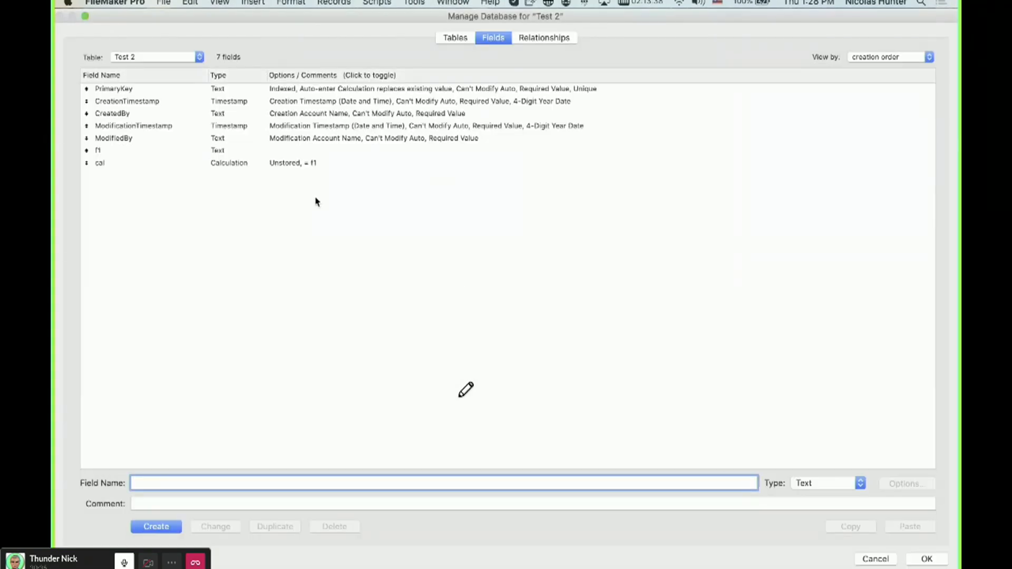
pyautogui.click(288, 143)
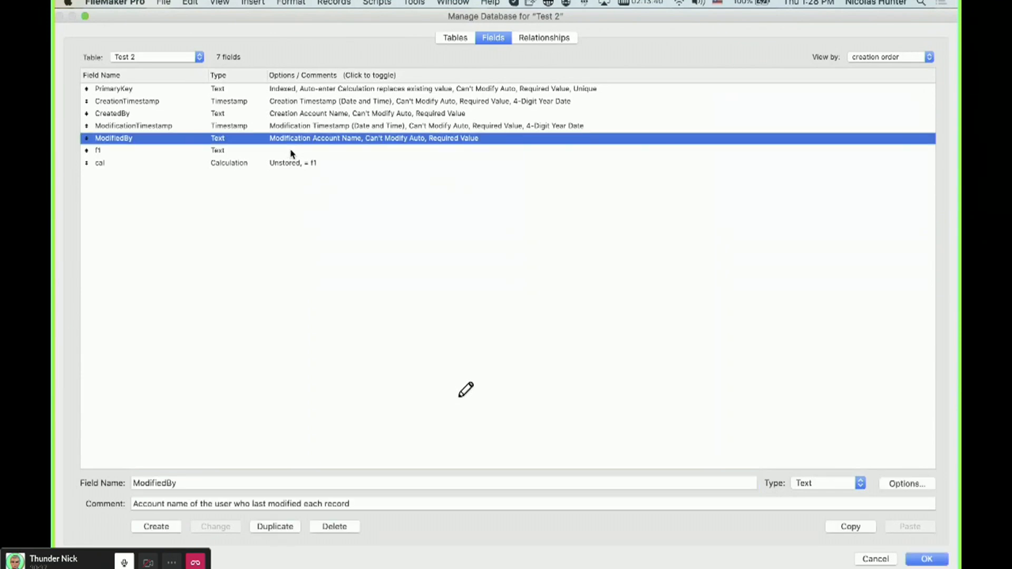
pyautogui.press('Escape')
pyautogui.click(285, 154)
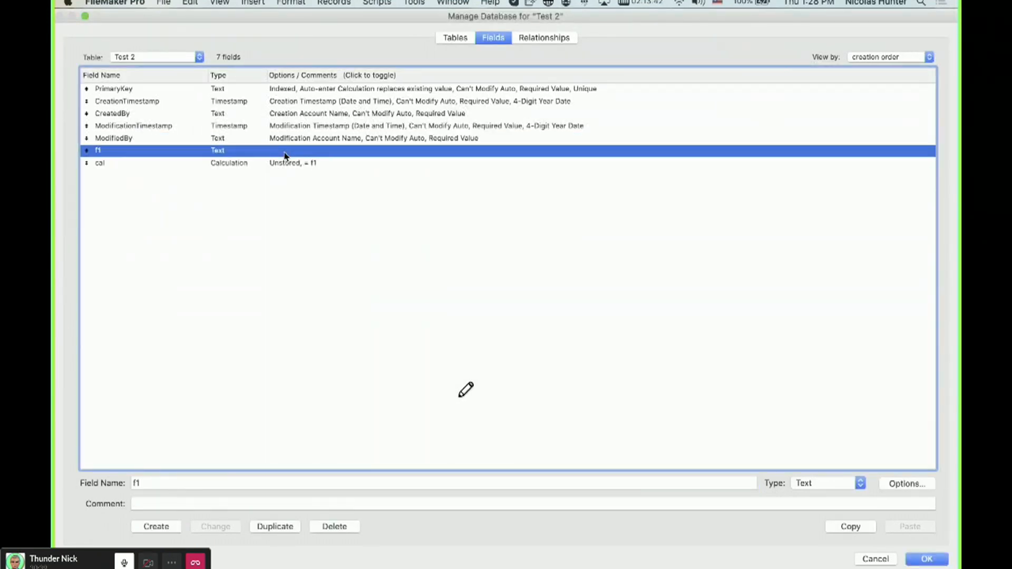
pyautogui.doubleClick(285, 153)
pyautogui.press('Escape')
pyautogui.press('Escape')
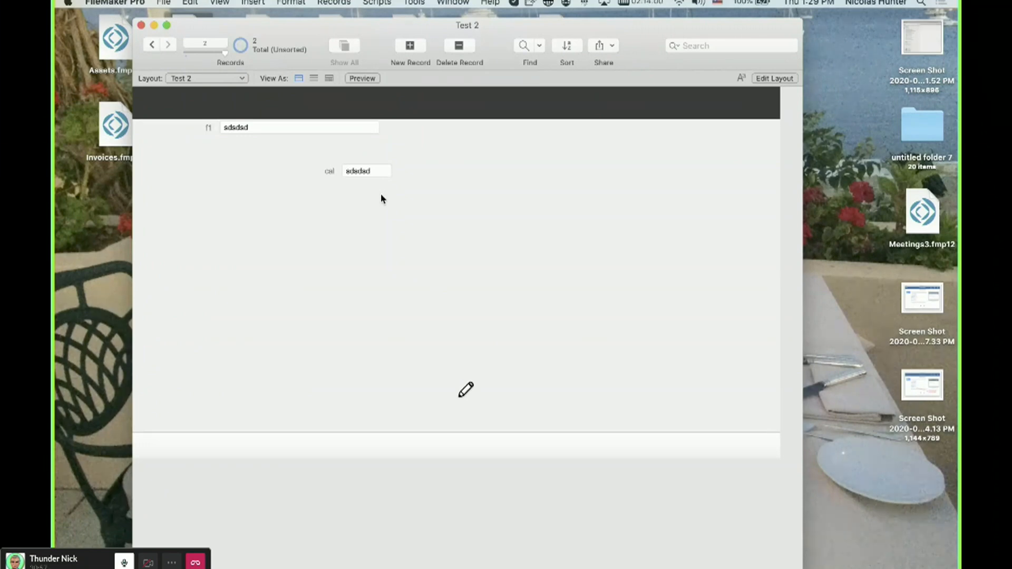
# Remove the cal field from the Test 2 layout and return to Browse mode.
pyautogui.press('super+l')
pyautogui.moveTo(513, 208); pyautogui.dragTo(431, 162)
pyautogui.press('Delete')
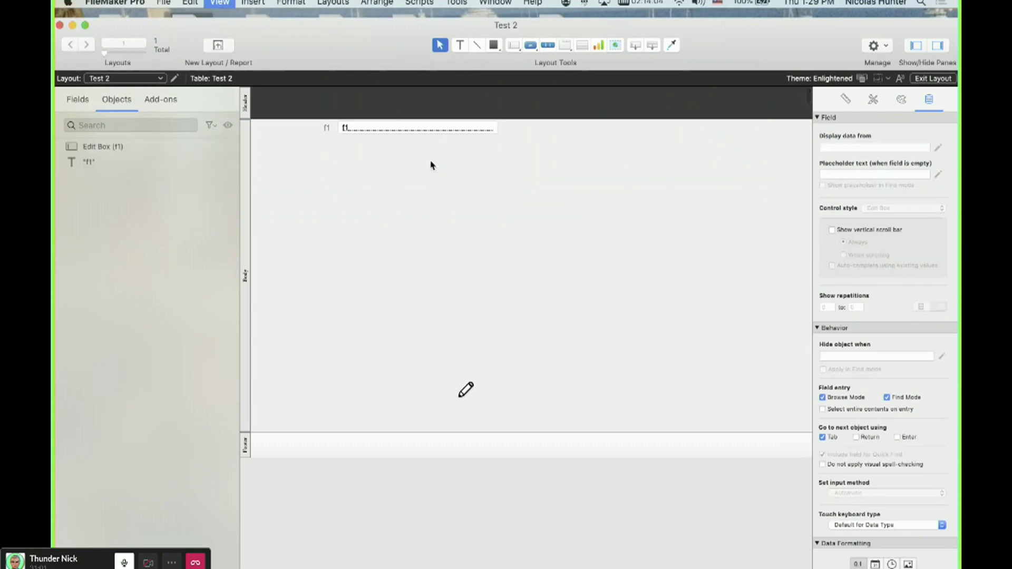
pyautogui.press('super+b')
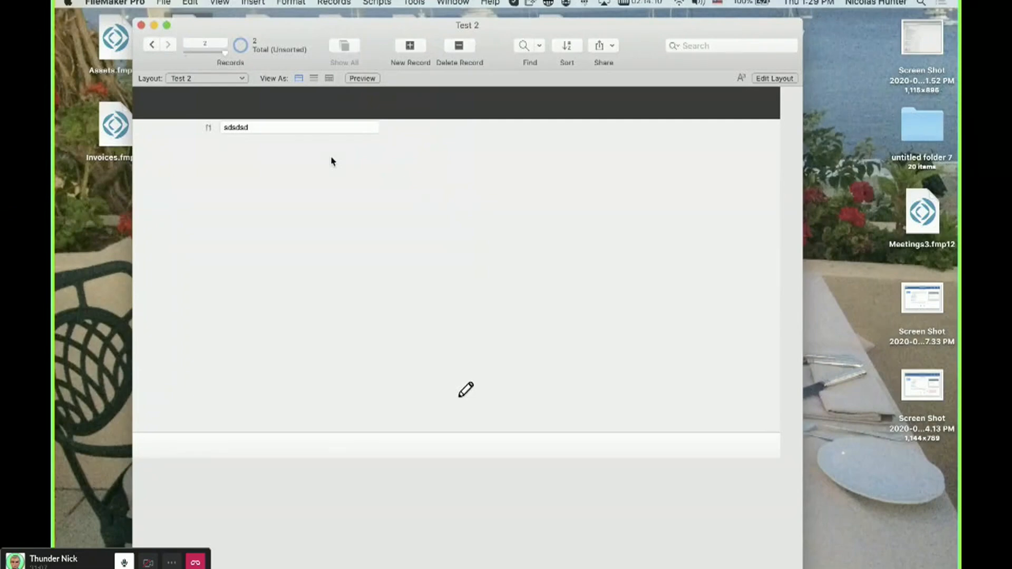
# Close the Test 2 window and delete every object below the Last field on the Contact Details layout.
pyautogui.press('super+w')
pyautogui.click(481, 560)
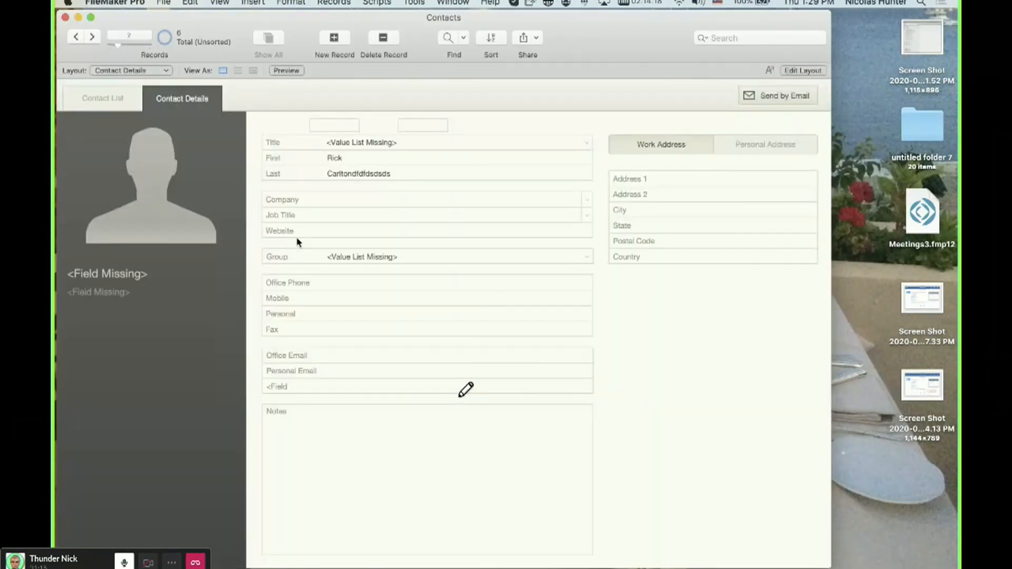
pyautogui.press('super+l')
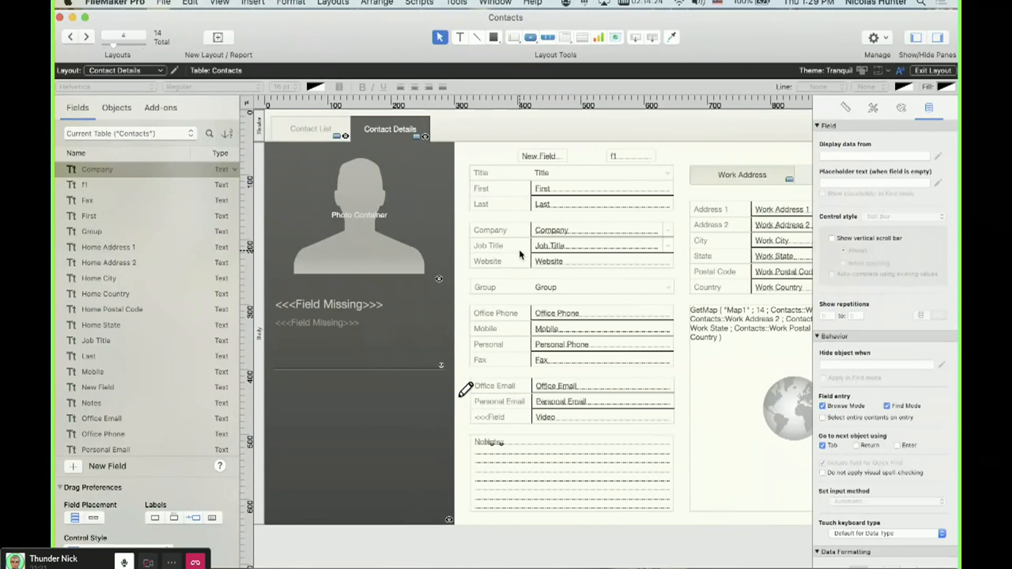
pyautogui.hscroll(5, 522, 256)
pyautogui.moveTo(743, 540); pyautogui.dragTo(280, 209)
pyautogui.keyDown('shift'); pyautogui.click(609, 186); pyautogui.keyUp('shift')
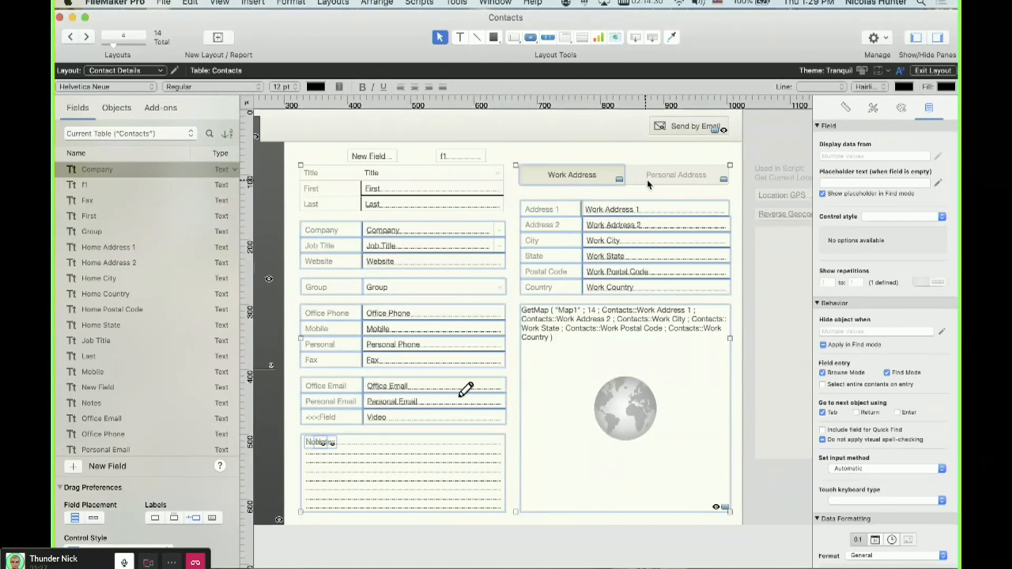
pyautogui.moveTo(523, 539); pyautogui.dragTo(275, 209)
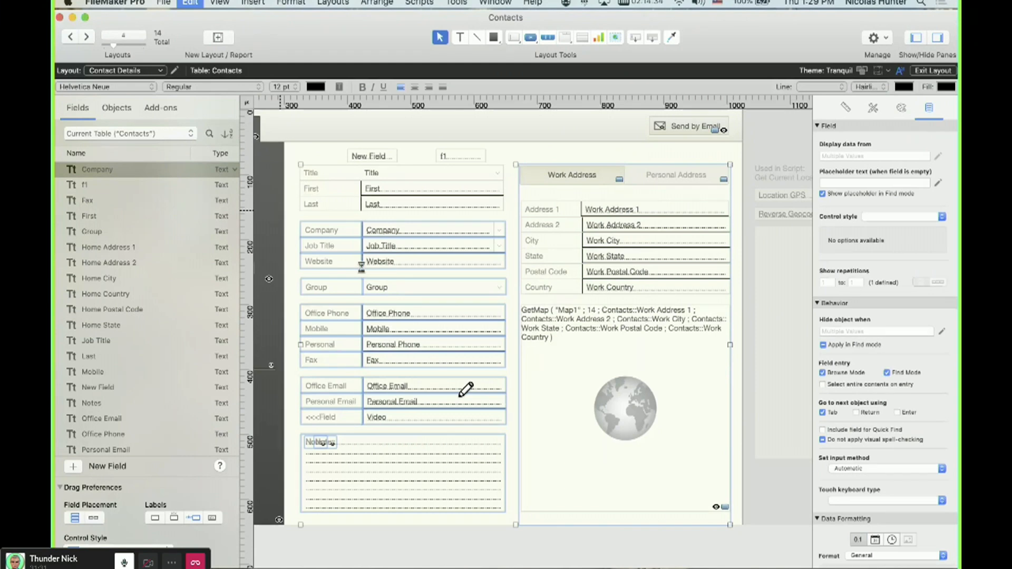
pyautogui.press('Delete')
pyautogui.click(618, 202)
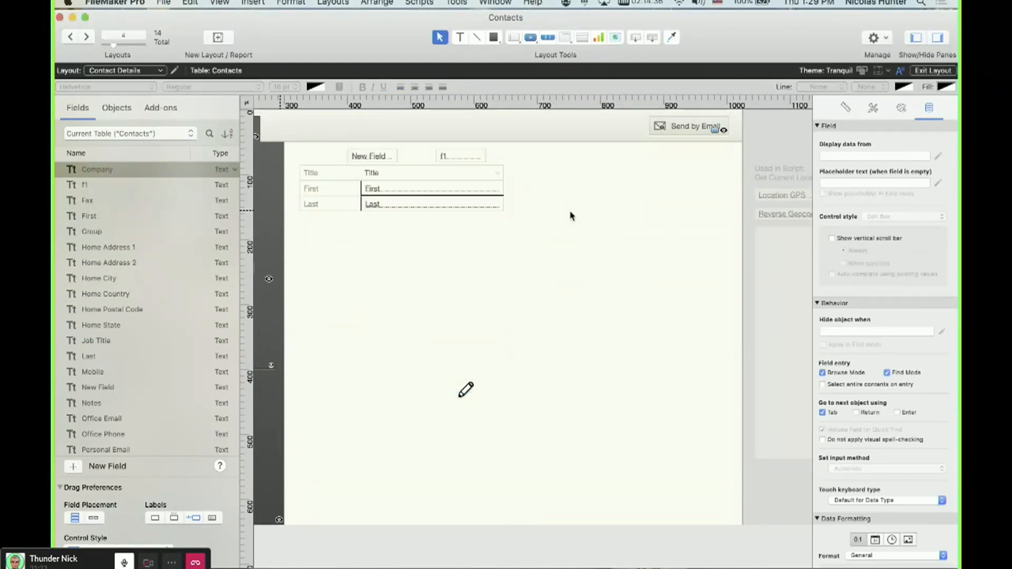
pyautogui.press('super+b')
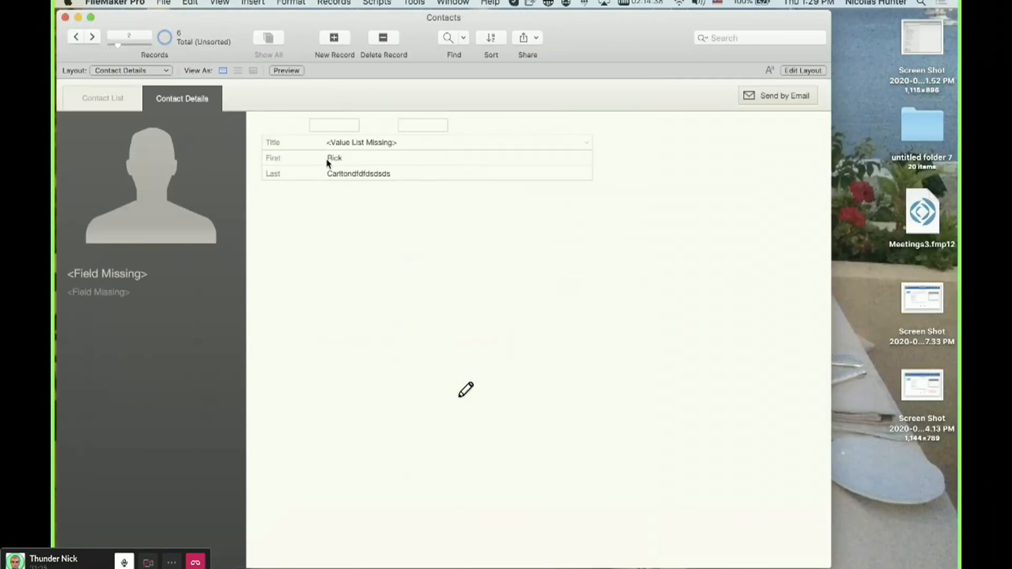
# Replace the contact's Last value with xcxcxcxcxc.
pyautogui.press('shift+super+d')
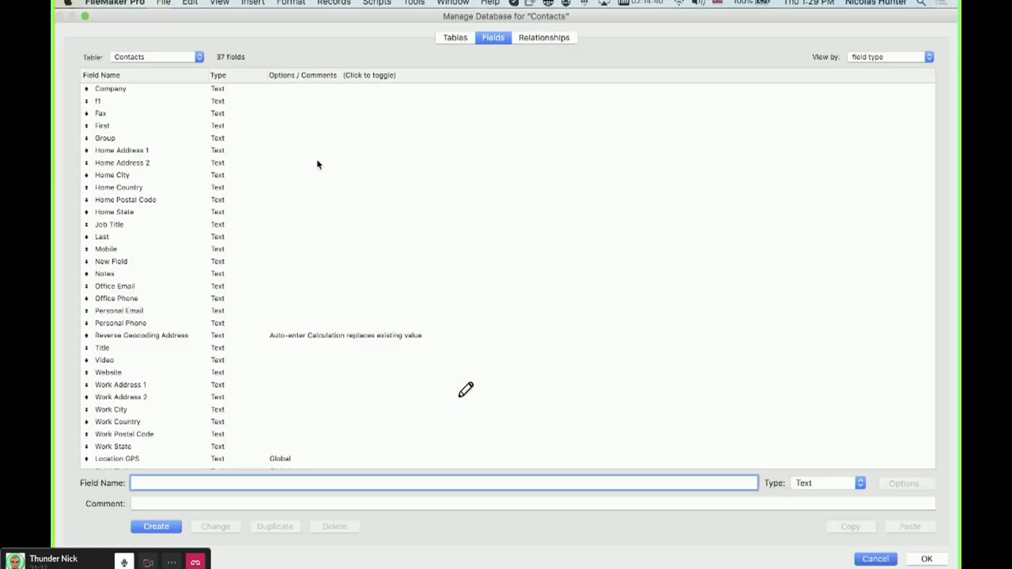
pyautogui.press('Escape')
pyautogui.write('xcxcxcxcxc')
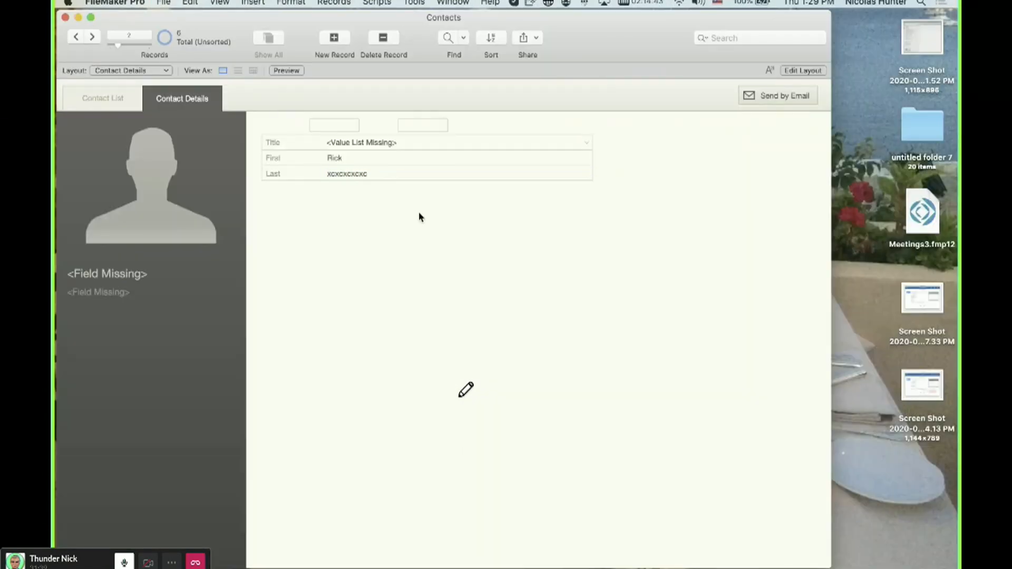
# Set the Last field's storage indexing to None and save the database changes.
pyautogui.press('shift+super+d')
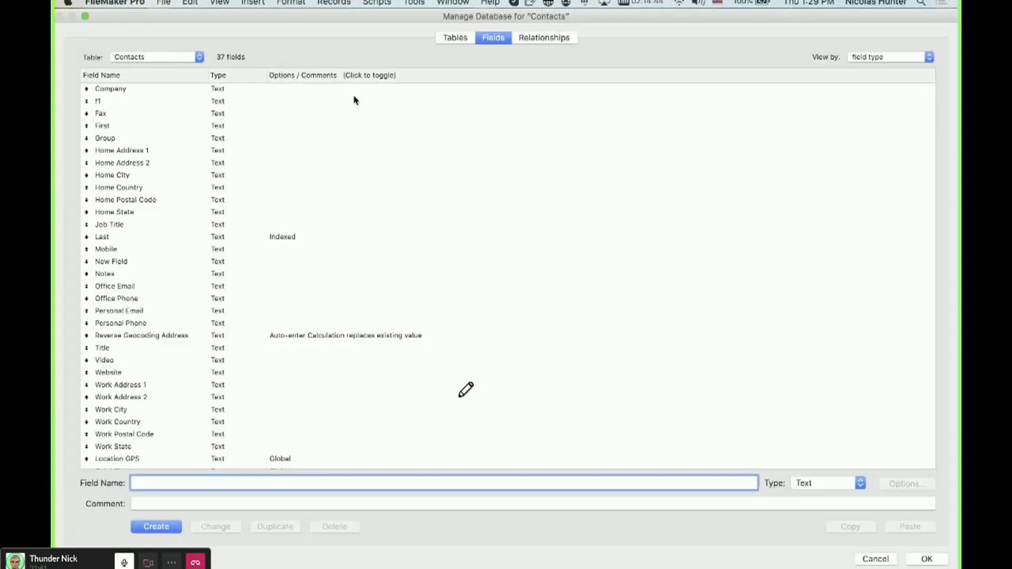
pyautogui.hotkey('shift', 'Tab')
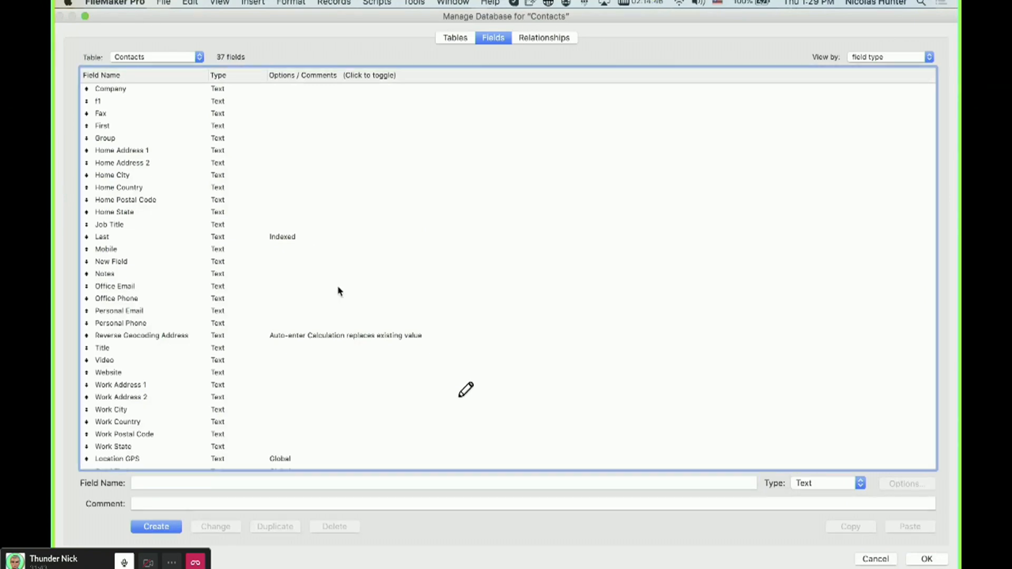
pyautogui.press('l')
pyautogui.press('space')
pyautogui.click(299, 329)
pyautogui.click(505, 436)
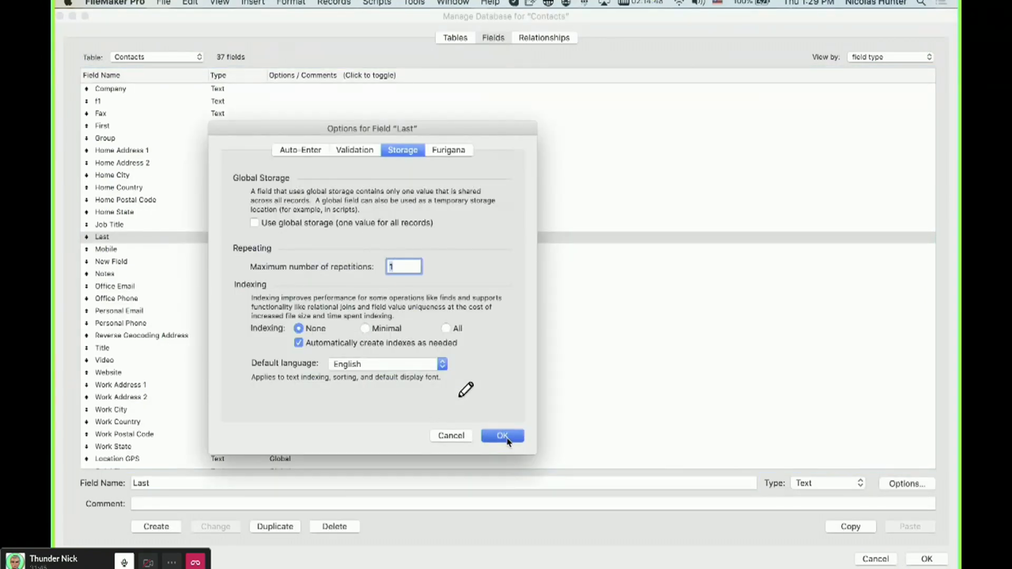
pyautogui.press('Return')
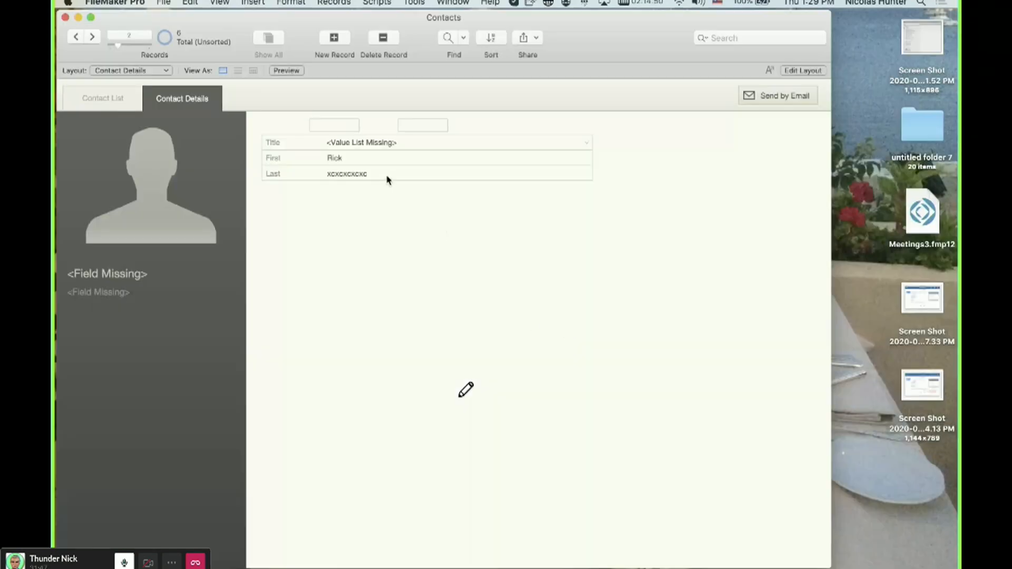
# Append xcxcxcxc to the contact's Last value and check the field options in the database manager.
pyautogui.click(383, 165)
pyautogui.write('xcxcxcxc')
pyautogui.click(468, 360)
pyautogui.press('shift+super+d')
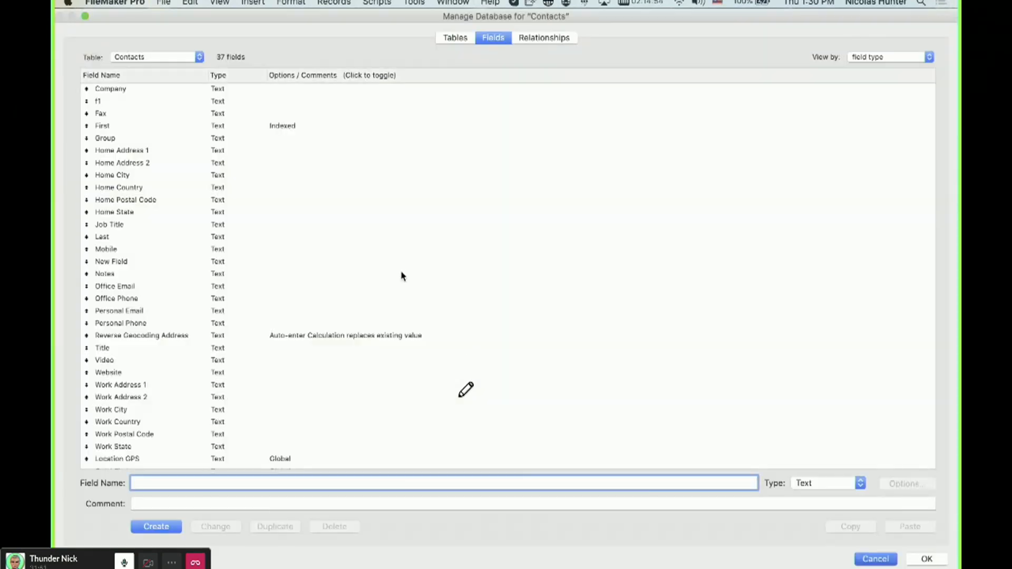
pyautogui.press('Escape')
# Delete the photo panel and the field labels from the Contact Details layout.
pyautogui.press('super+l')
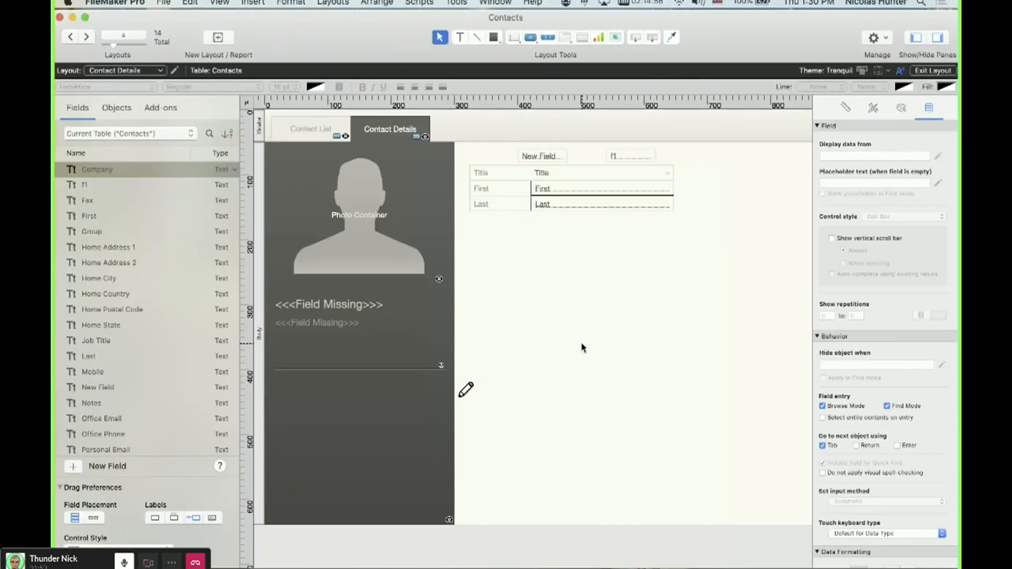
pyautogui.hscroll(3, 562, 334)
pyautogui.hscroll(-3, 516, 416)
pyautogui.moveTo(534, 553); pyautogui.dragTo(196, 132)
pyautogui.press('Delete')
pyautogui.click(594, 205)
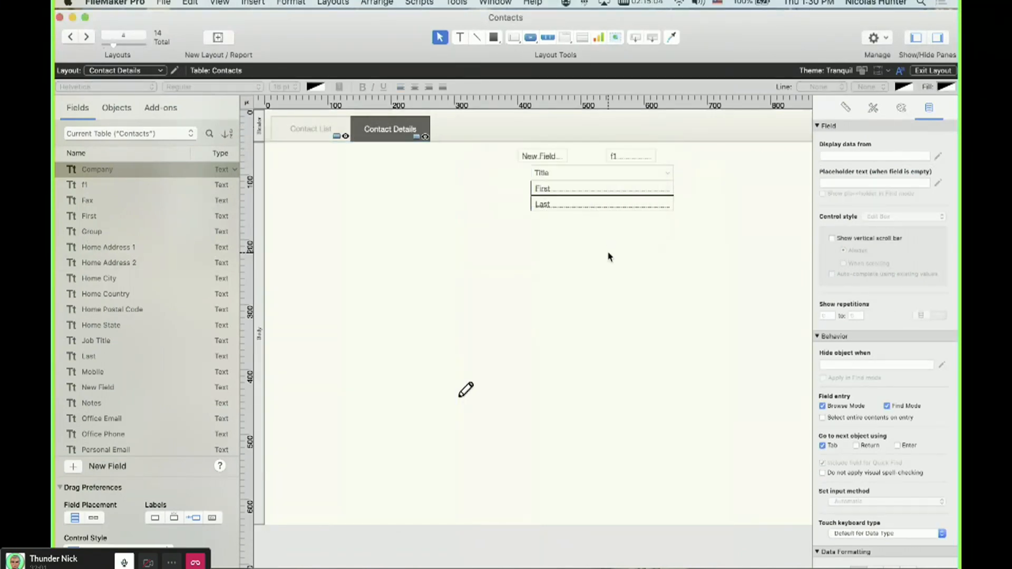
# Delete all objects on the Contact Details layout except the Title, New Field and f1 fields.
pyautogui.press('super+a')
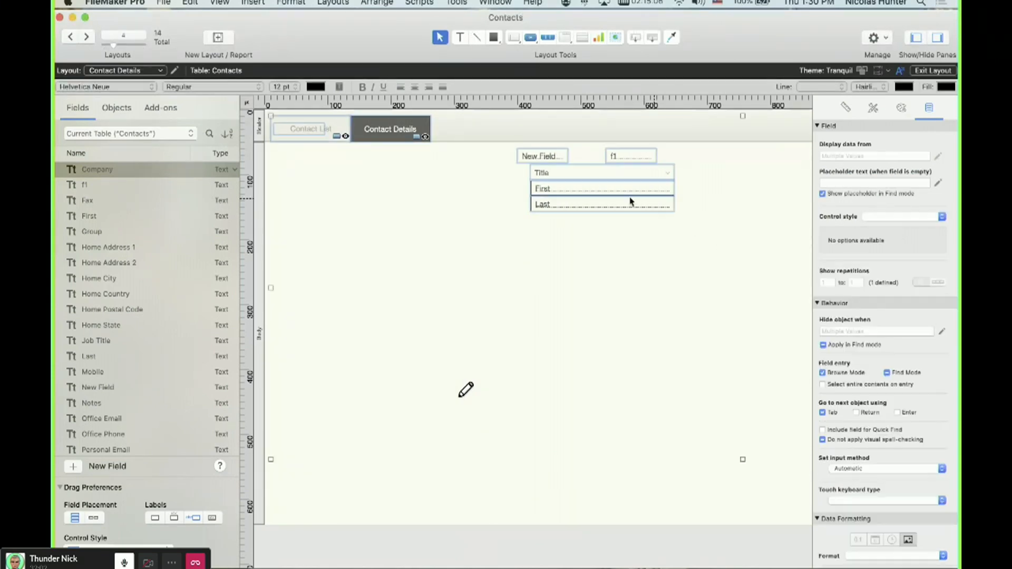
pyautogui.keyDown('shift'); pyautogui.click(575, 174); pyautogui.keyUp('shift')
pyautogui.keyDown('shift'); pyautogui.click(547, 157); pyautogui.keyUp('shift')
pyautogui.keyDown('shift'); pyautogui.click(614, 156); pyautogui.keyUp('shift')
pyautogui.press('Delete')
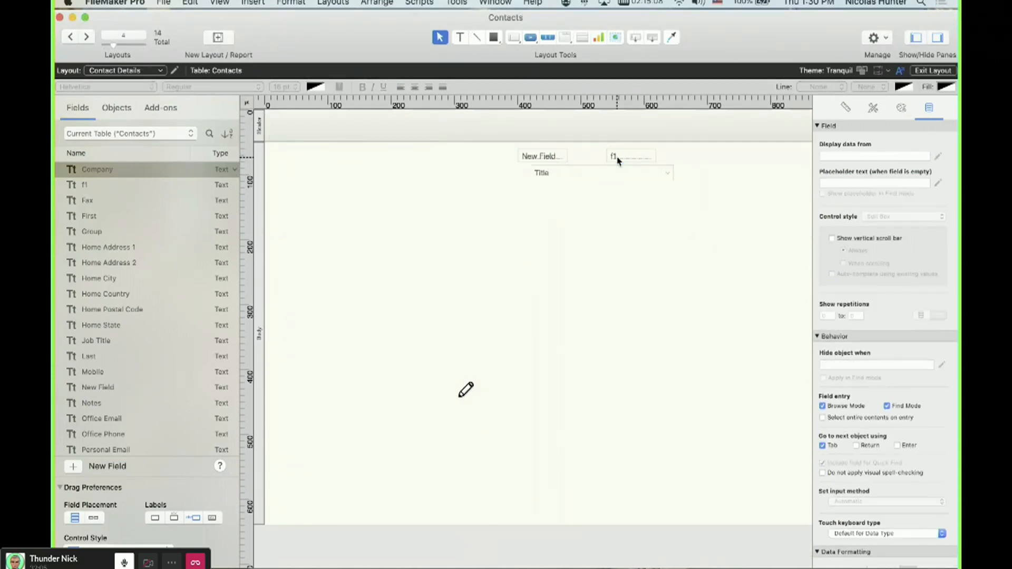
# Restore the First and Last fields on the layout and delete the Title, New Field and f1 fields.
pyautogui.press('super+z')
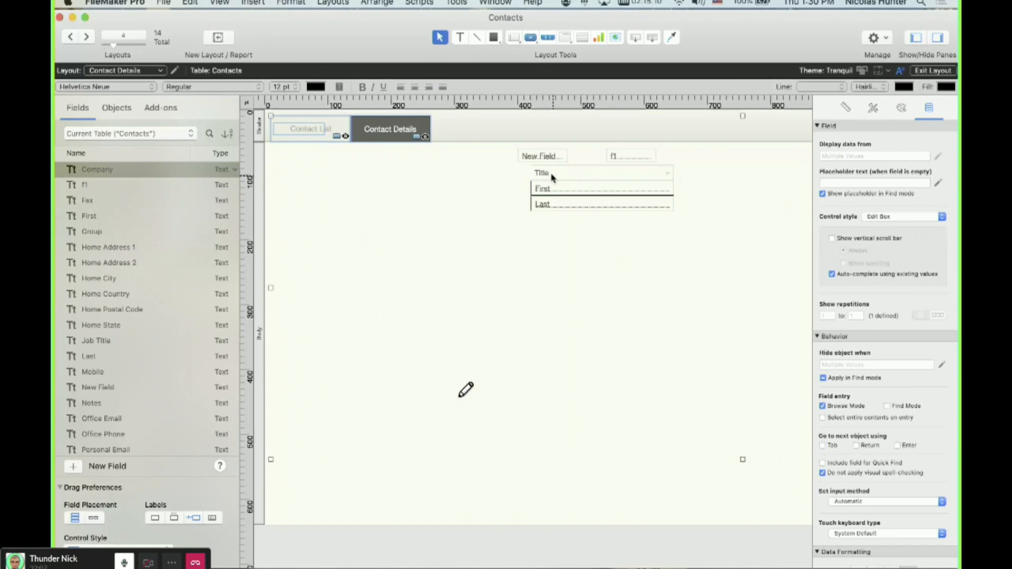
pyautogui.click(549, 161)
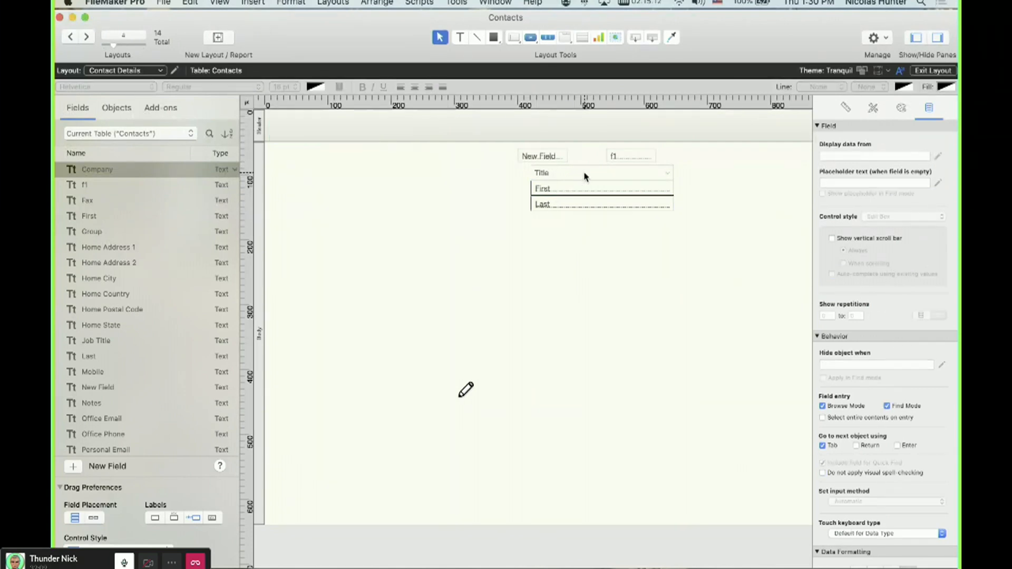
pyautogui.keyDown('shift'); pyautogui.click(627, 154); pyautogui.keyUp('shift')
pyautogui.press('Delete')
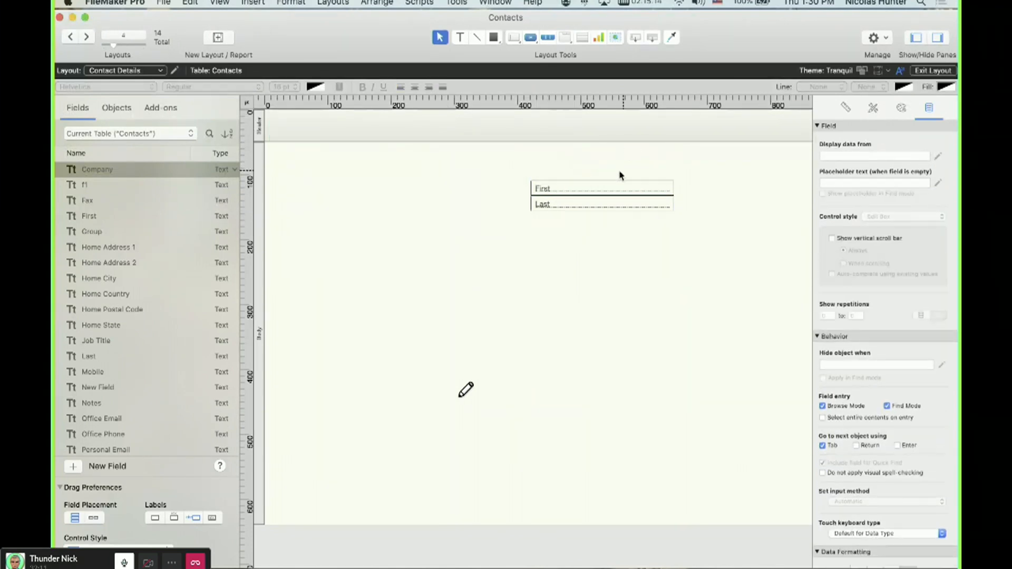
# Switch to Browse mode and append sdsds to the contact's First value.
pyautogui.hscroll(3, 361, 128)
pyautogui.hscroll(3, 362, 129)
pyautogui.hscroll(-5, 375, 127)
pyautogui.click(589, 201)
pyautogui.keyDown('shift'); pyautogui.click(586, 187); pyautogui.keyUp('shift')
pyautogui.hscroll(5, 569, 142)
pyautogui.hscroll(5, 700, 139)
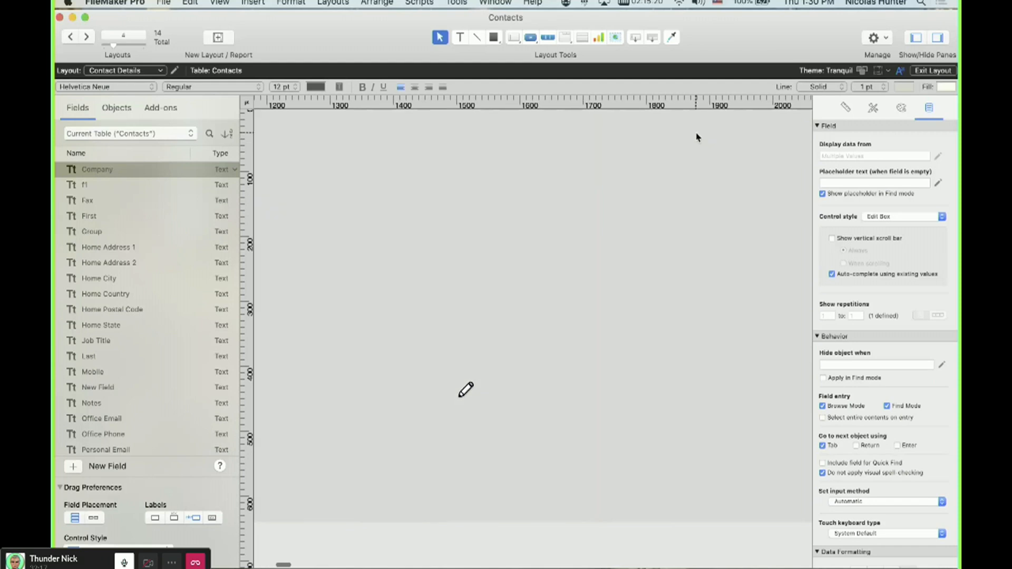
pyautogui.press('super+b')
pyautogui.click(230, 156)
pyautogui.write('sdsdsdsd')
pyautogui.click(251, 200)
# Set storage indexing to None for both the First and Last fields and save the database changes.
pyautogui.press('super+shift+d')
pyautogui.click(293, 126)
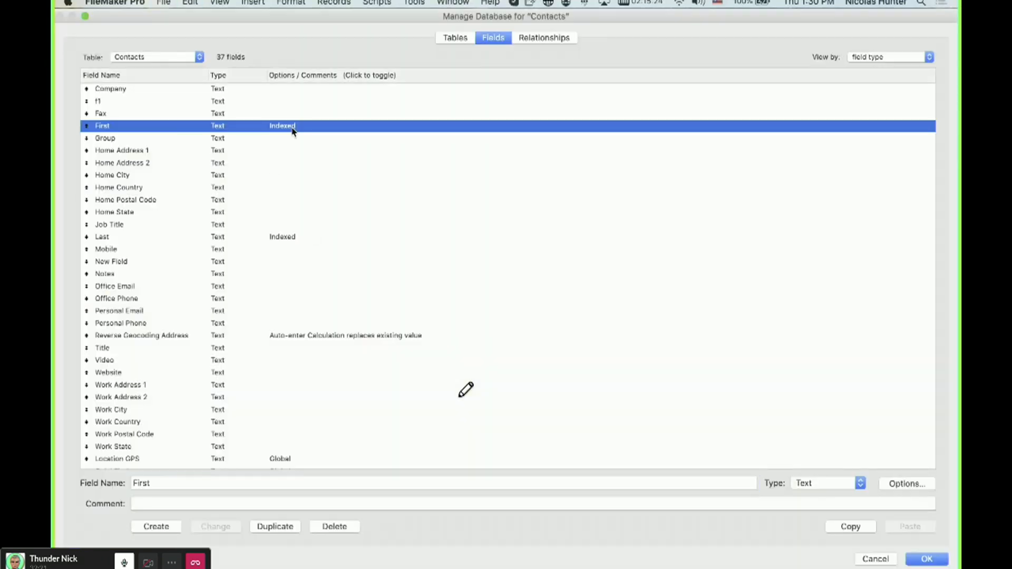
pyautogui.doubleClick(292, 128)
pyautogui.click(299, 328)
pyautogui.click(503, 437)
pyautogui.doubleClick(283, 238)
pyautogui.click(299, 327)
pyautogui.click(503, 436)
pyautogui.press('Return')
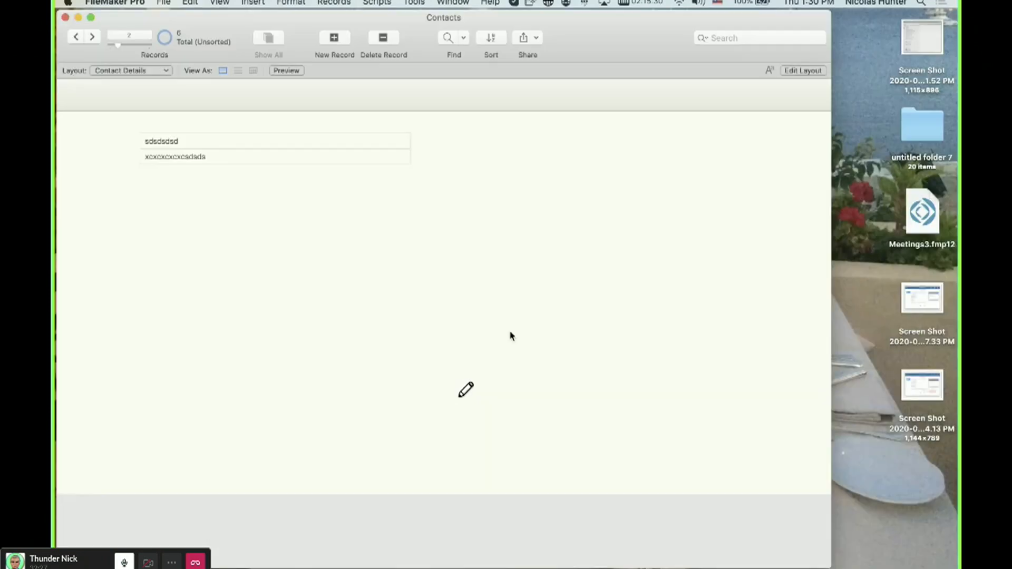
# Append sdsda to the contact's Last value, then inspect the Last field's storage indexing options.
pyautogui.click(343, 158)
pyautogui.write('sdsda')
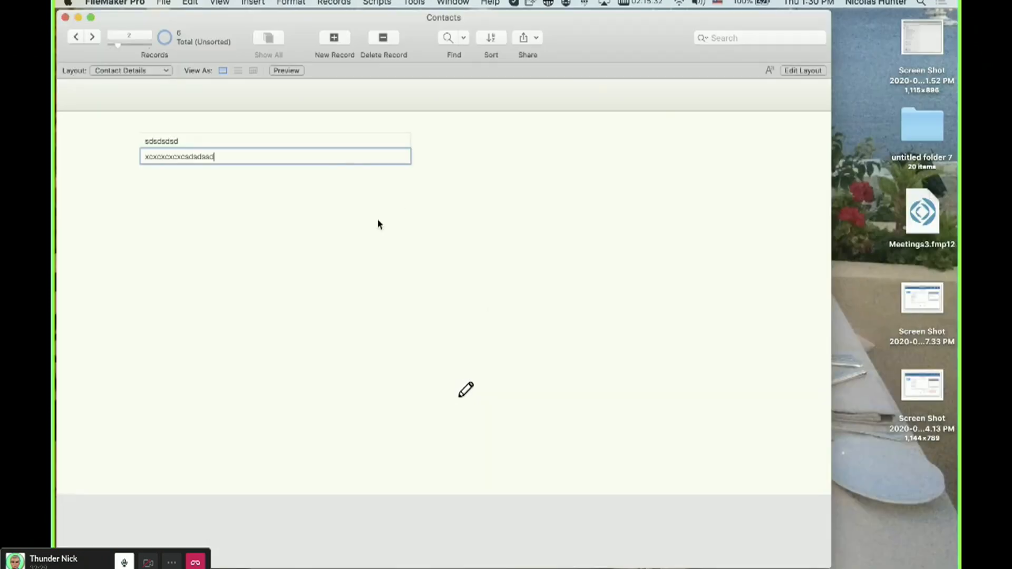
pyautogui.press('shift+super+d')
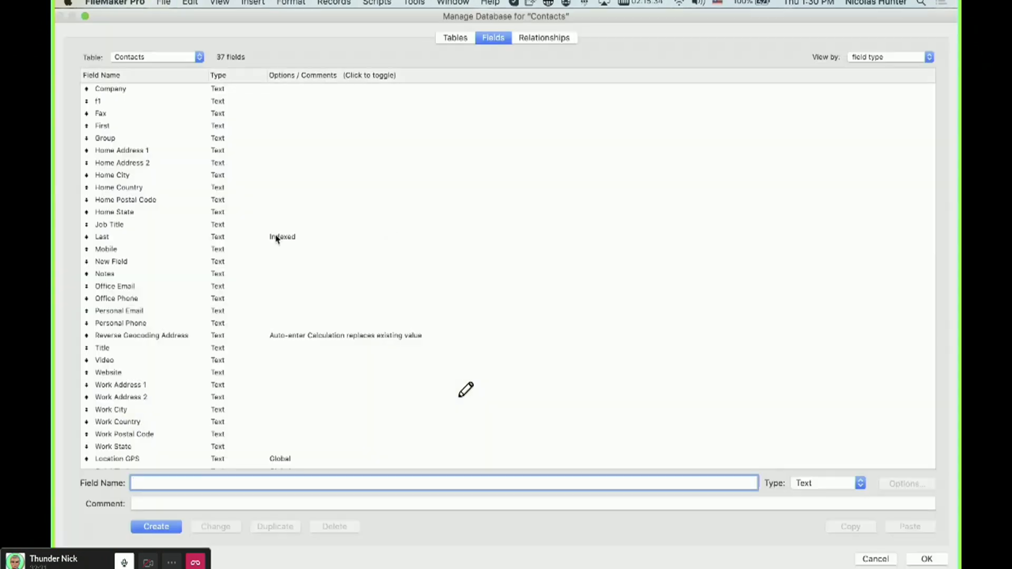
pyautogui.click(277, 238)
pyautogui.doubleClick(297, 233)
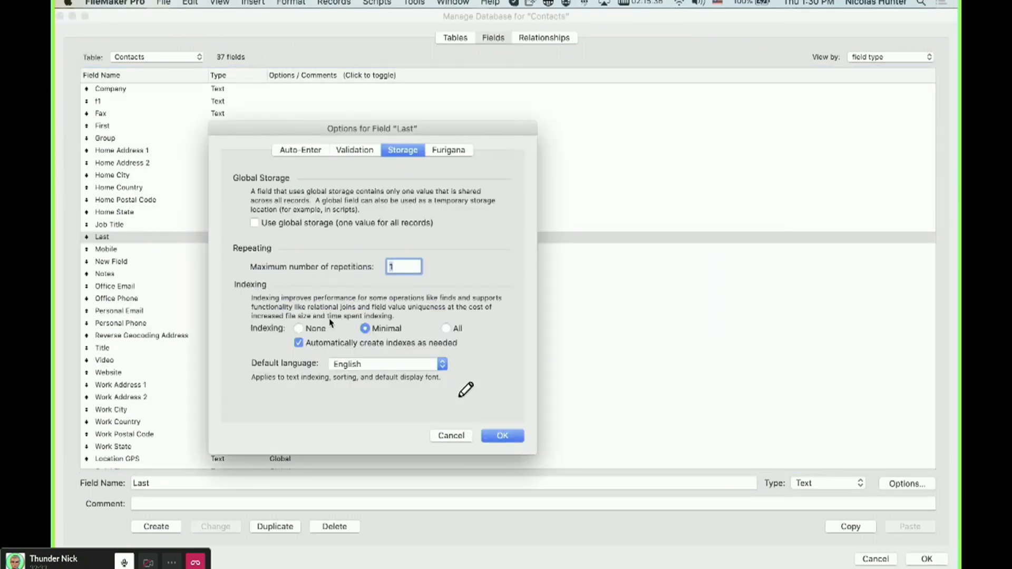
pyautogui.click(501, 436)
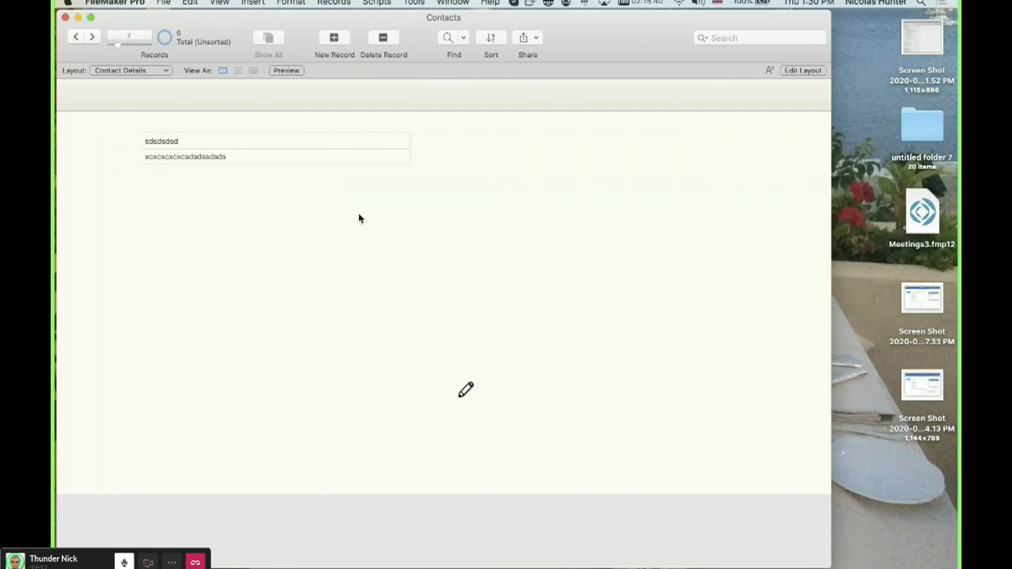
# Open the Contact Details layout setup and examine its script triggers.
pyautogui.press('super+l')
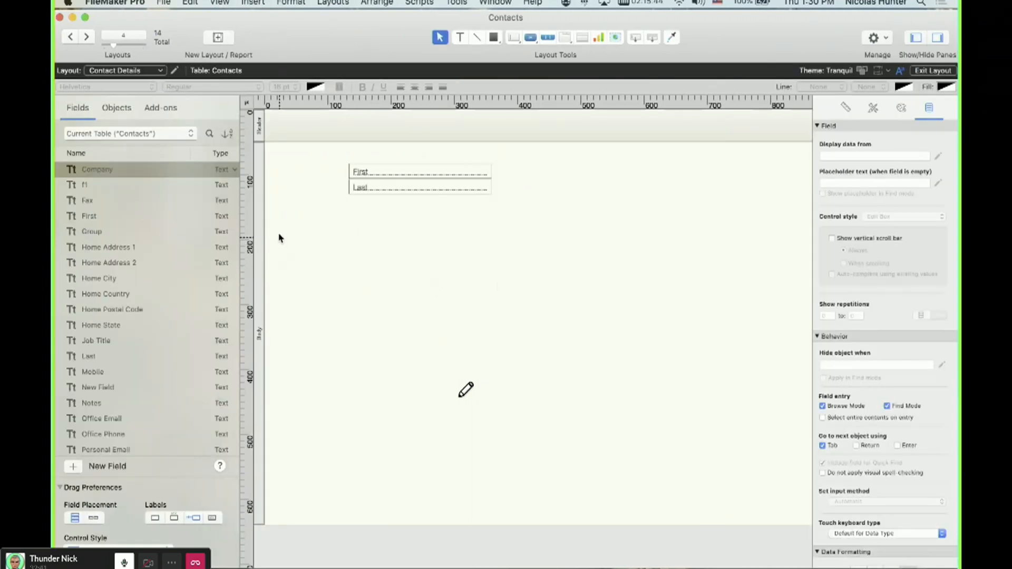
pyautogui.doubleClick(261, 216)
pyautogui.press('Escape')
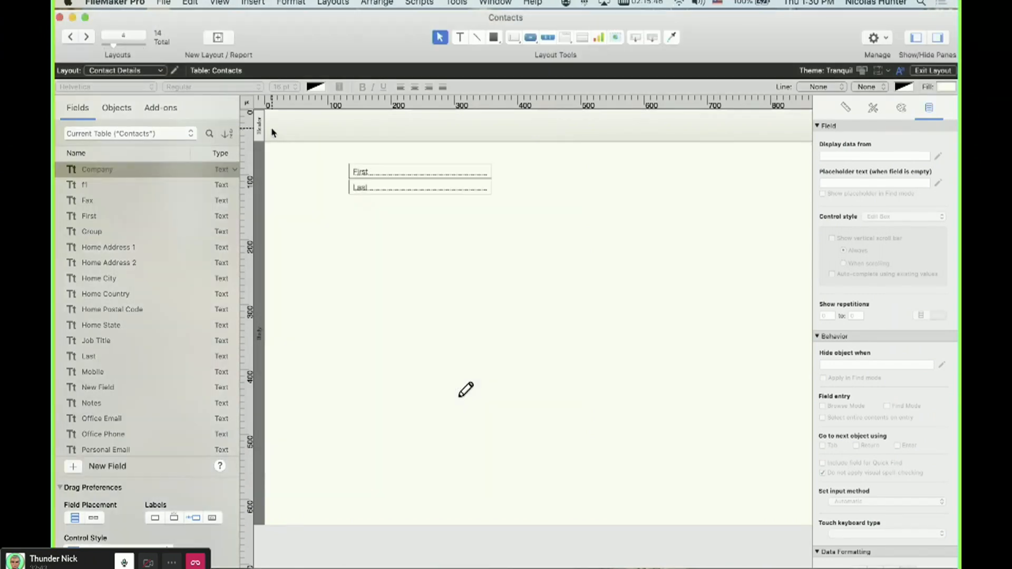
pyautogui.doubleClick(258, 121)
pyautogui.press('Escape')
pyautogui.click(175, 71)
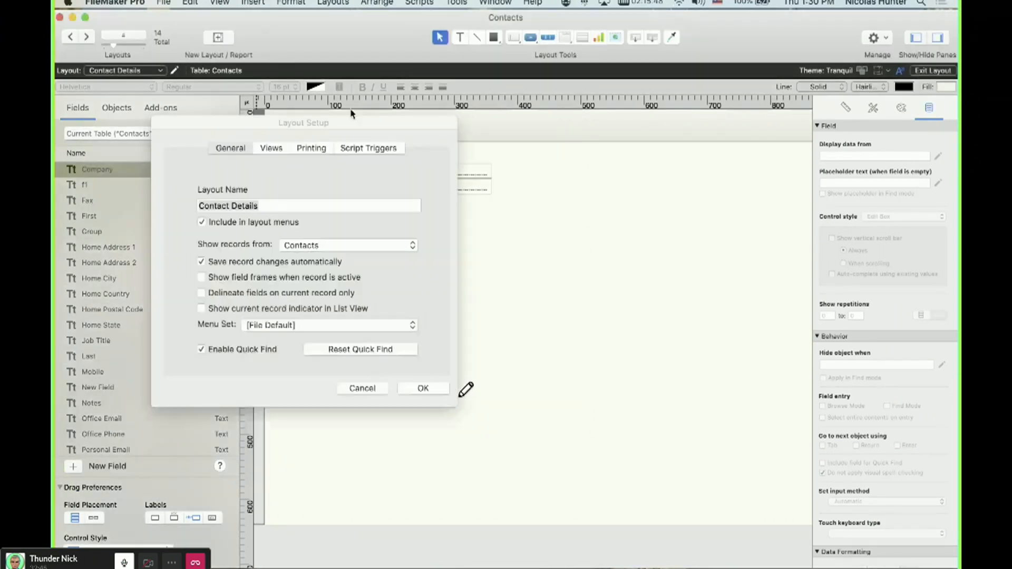
pyautogui.click(369, 148)
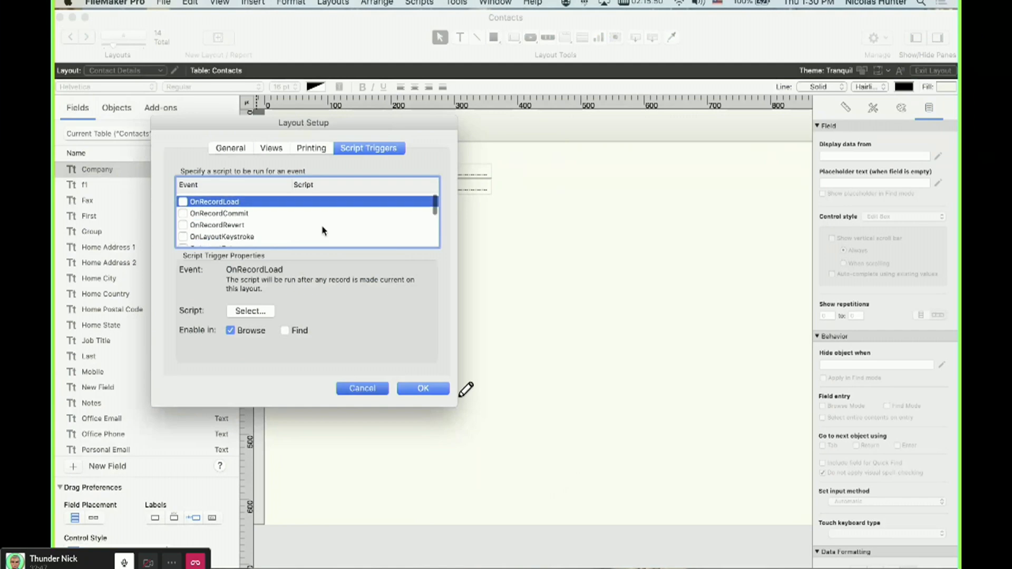
pyautogui.press('Escape')
pyautogui.hscroll(10, 407, 207)
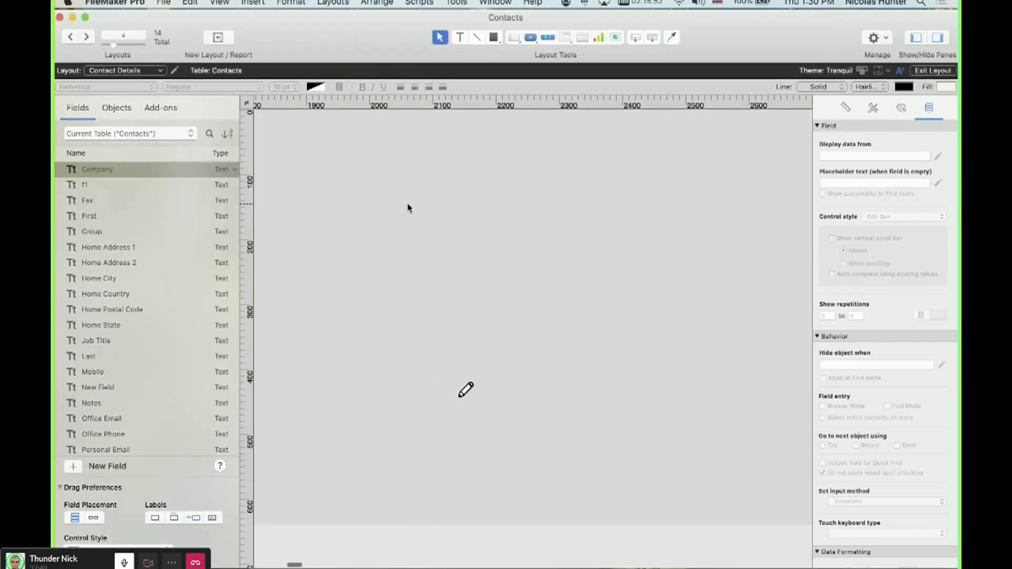
pyautogui.hscroll(-12, 405, 202)
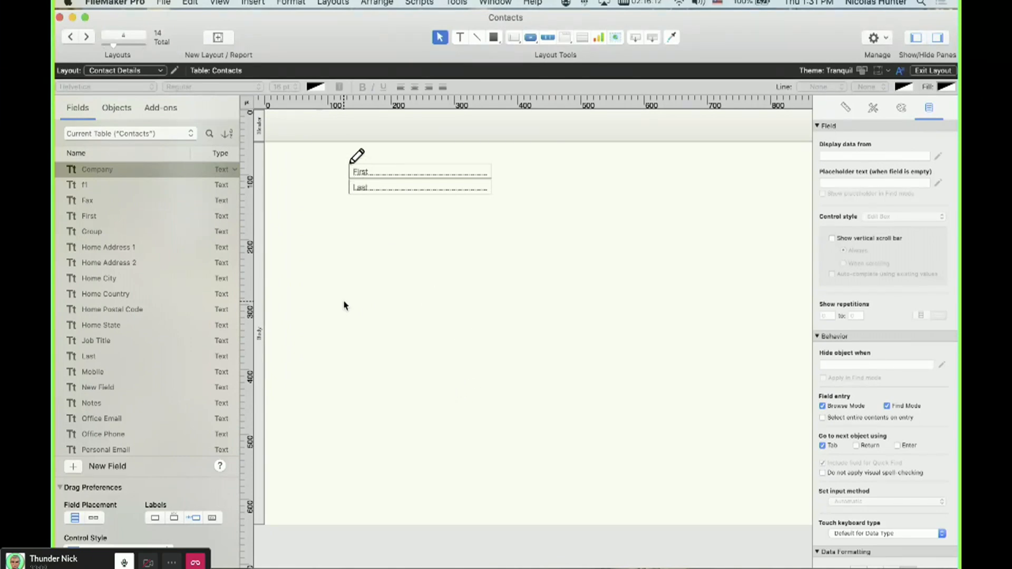
pyautogui.moveTo(395, 236)
pyautogui.mouseDown()
pyautogui.moveTo(332, 274)
pyautogui.moveTo(360, 221)
pyautogui.mouseUp()
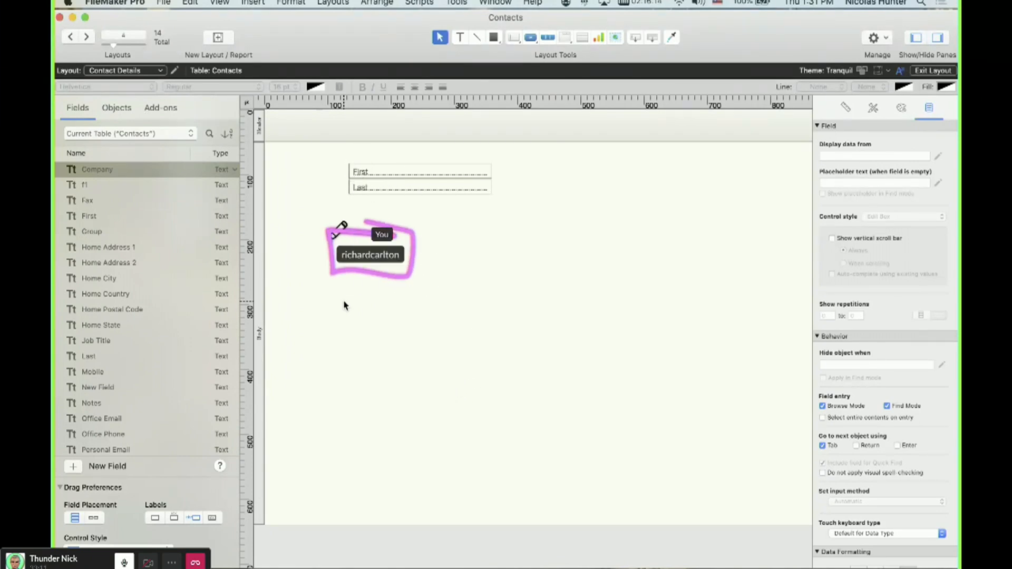
pyautogui.moveTo(435, 230); pyautogui.dragTo(332, 304)
pyautogui.moveTo(431, 269); pyautogui.dragTo(562, 290)
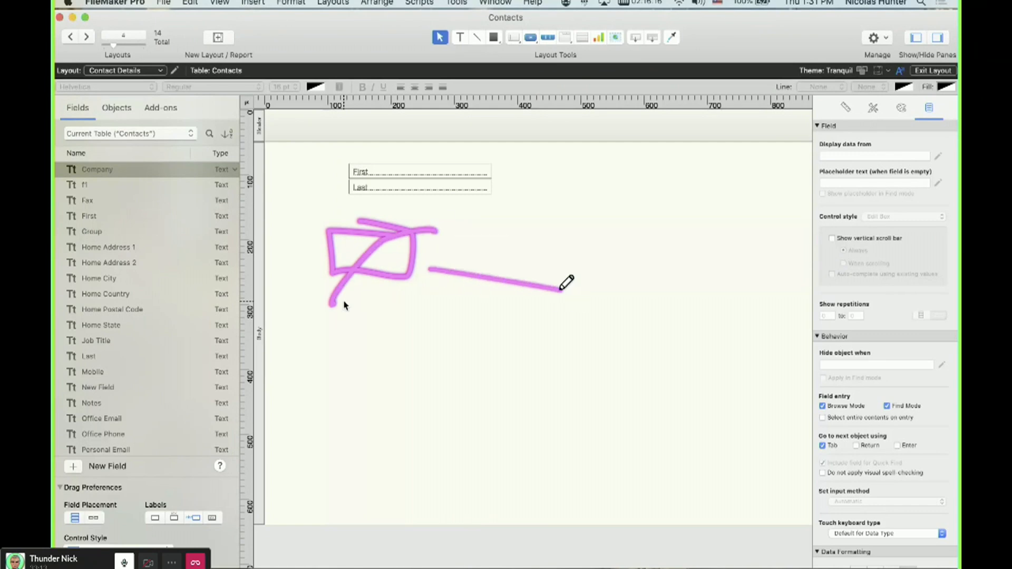
pyautogui.moveTo(425, 236)
pyautogui.mouseDown()
pyautogui.moveTo(383, 263)
pyautogui.moveTo(420, 264)
pyautogui.mouseUp()
pyautogui.scroll(-1, 505, 355)
pyautogui.moveTo(331, 217)
pyautogui.mouseDown()
pyautogui.moveTo(377, 270)
pyautogui.moveTo(410, 287)
pyautogui.mouseUp()
pyautogui.moveTo(424, 232); pyautogui.dragTo(336, 296)
pyautogui.moveTo(331, 217); pyautogui.dragTo(399, 235)
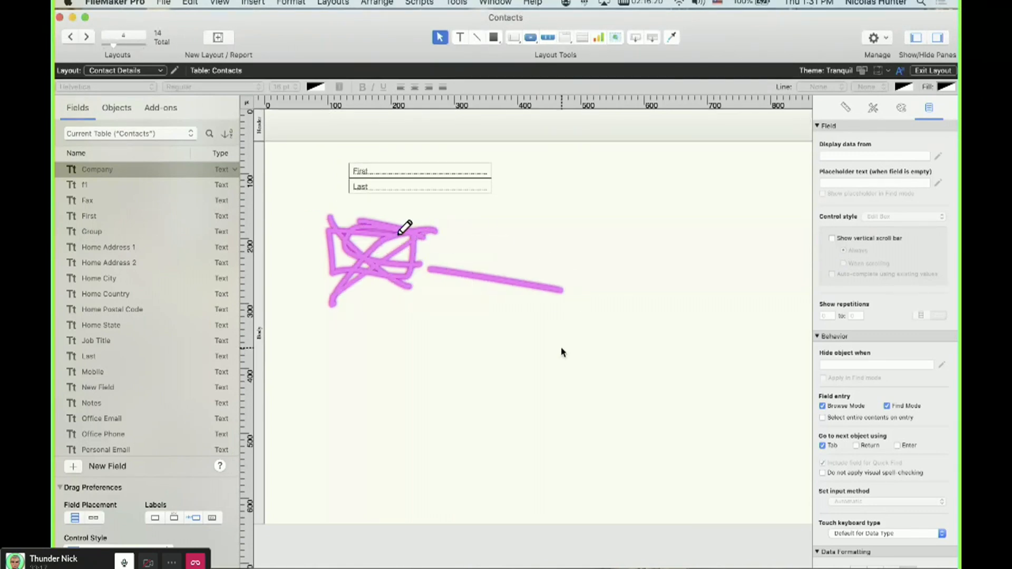
pyautogui.moveTo(582, 24)
pyautogui.mouseDown()
pyautogui.moveTo(605, 34)
pyautogui.moveTo(587, 154)
pyautogui.moveTo(565, 213)
pyautogui.mouseUp()
pyautogui.moveTo(573, 255); pyautogui.dragTo(598, 216)
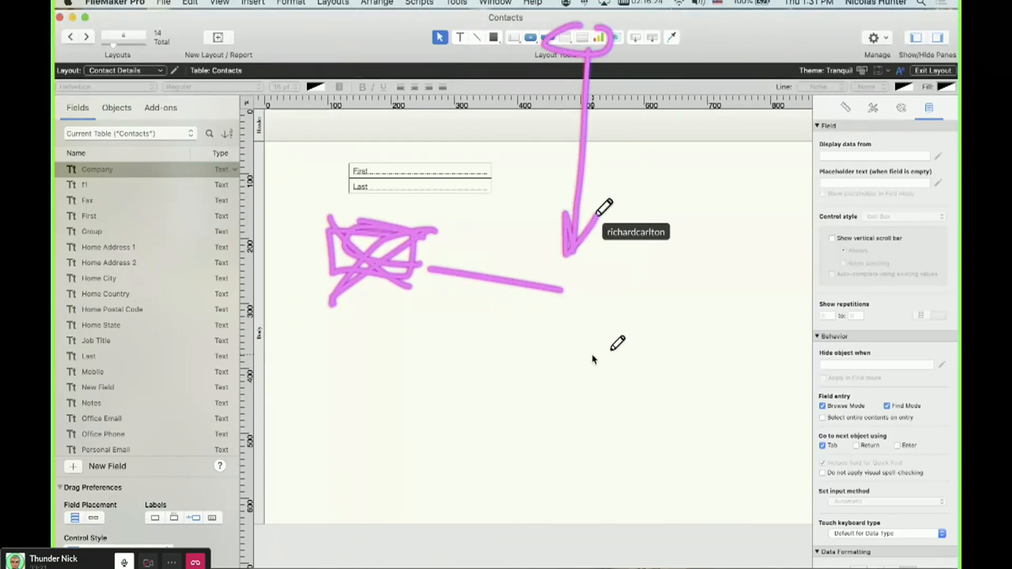
# Replace the First and Last fields on the layout with fresh copies placed with labels from the field list.
pyautogui.moveTo(487, 218); pyautogui.dragTo(380, 167)
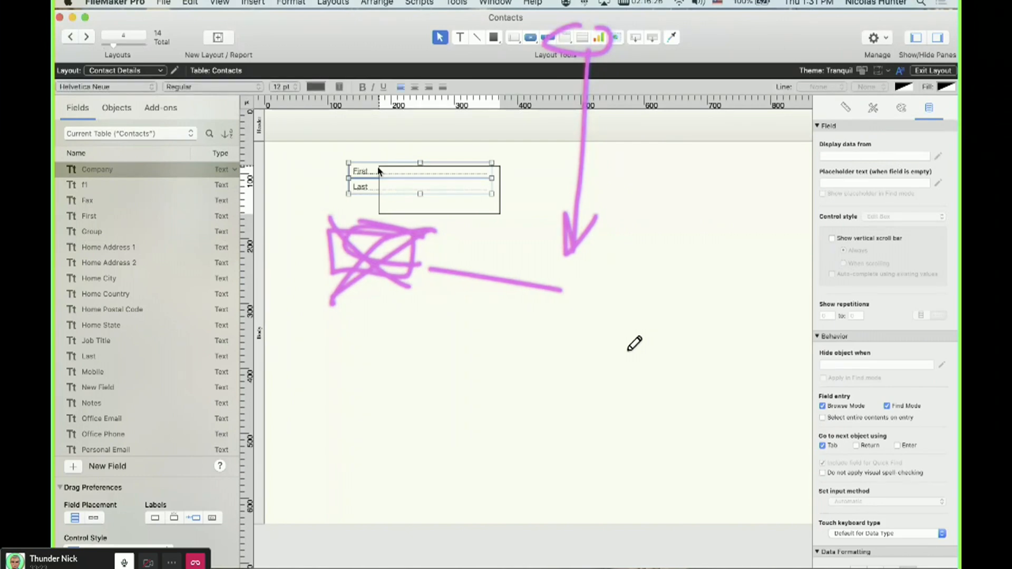
pyautogui.press('Delete')
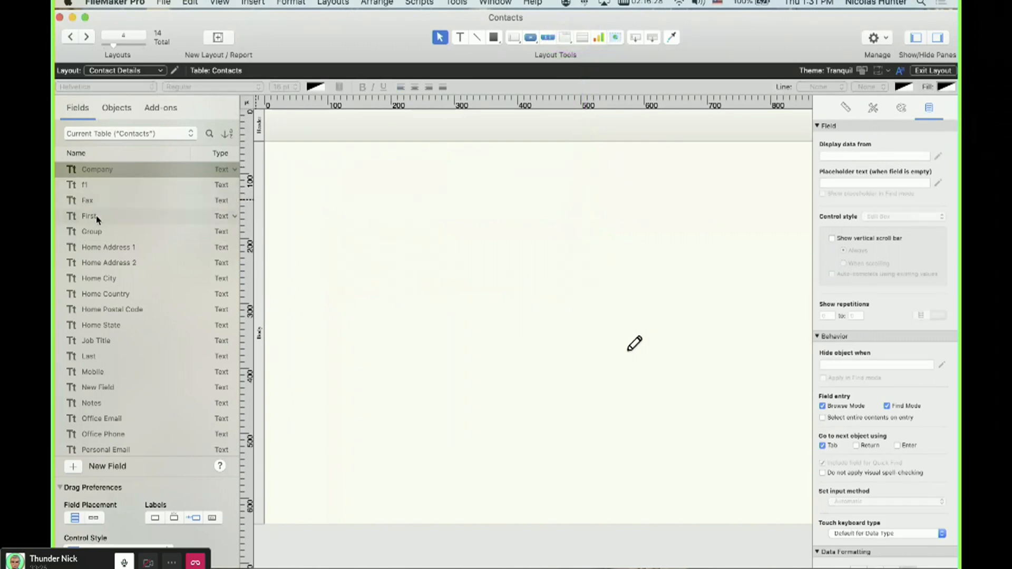
pyautogui.click(99, 216)
pyautogui.keyDown('super'); pyautogui.click(87, 365); pyautogui.keyUp('super')
pyautogui.moveTo(87, 366); pyautogui.dragTo(417, 239)
# Append xcxcxc to the contact's Last value in Browse mode and reopen the database manager.
pyautogui.press('super+b')
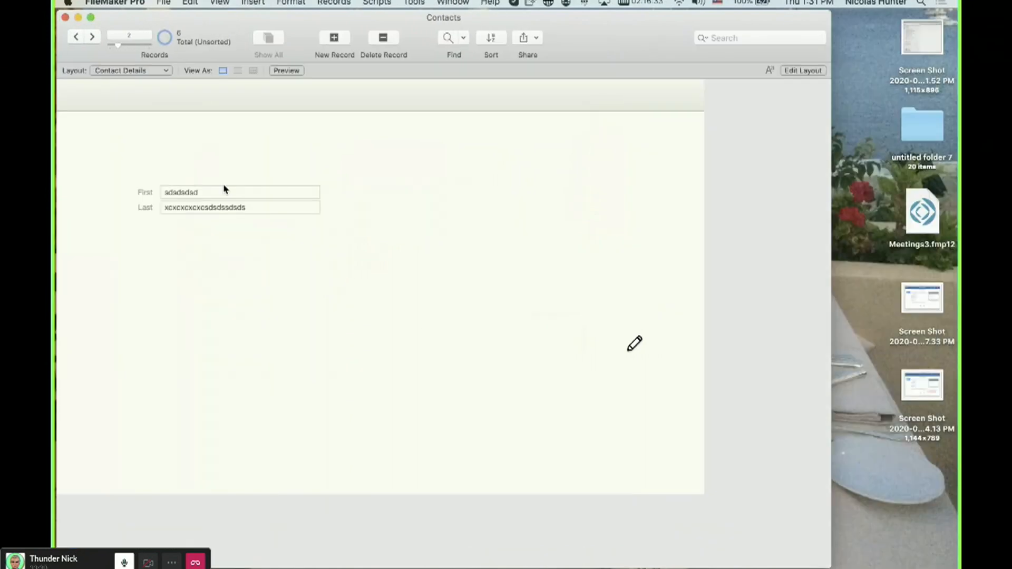
pyautogui.click(225, 191)
pyautogui.press('super+shift+d')
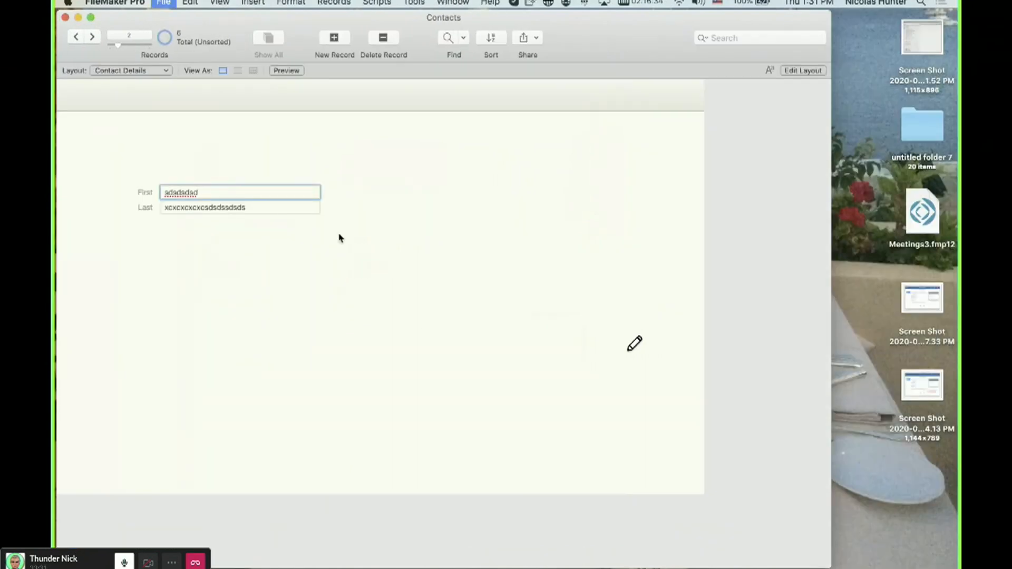
pyautogui.press('Escape')
pyautogui.click(293, 208)
pyautogui.write('xcxcxc')
pyautogui.click(307, 253)
pyautogui.press('super+shift+d')
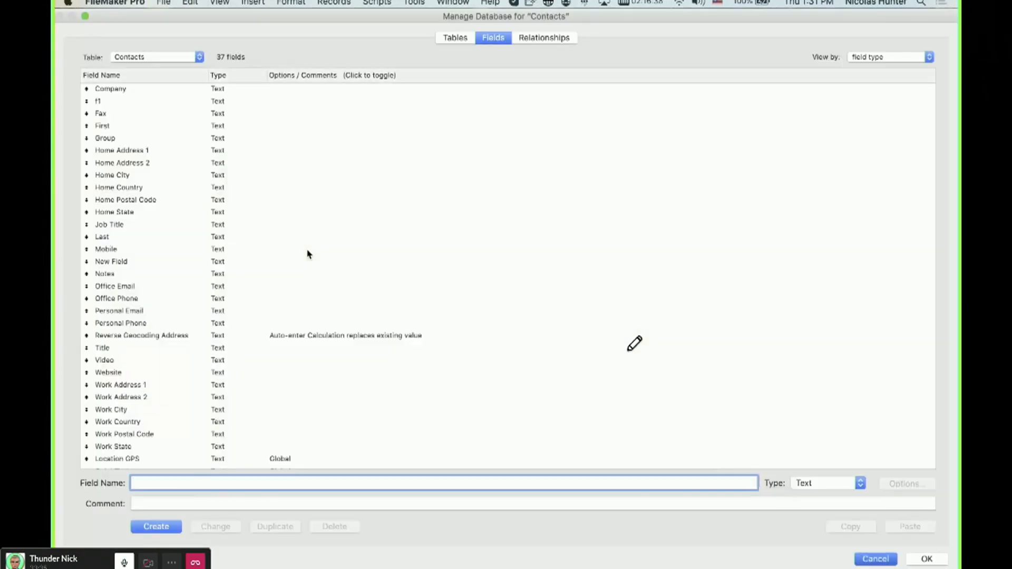
pyautogui.press('Escape')
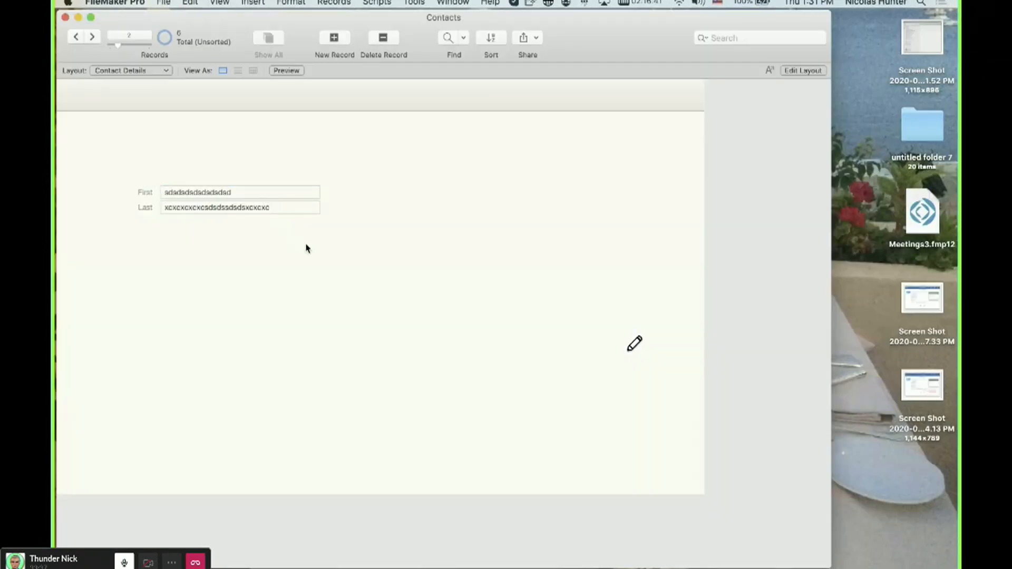
# Inspect the First field's settings in the Specify Field dialog and the inspector's tabs in Layout mode.
pyautogui.press('alt+super+f')
pyautogui.press('super+l')
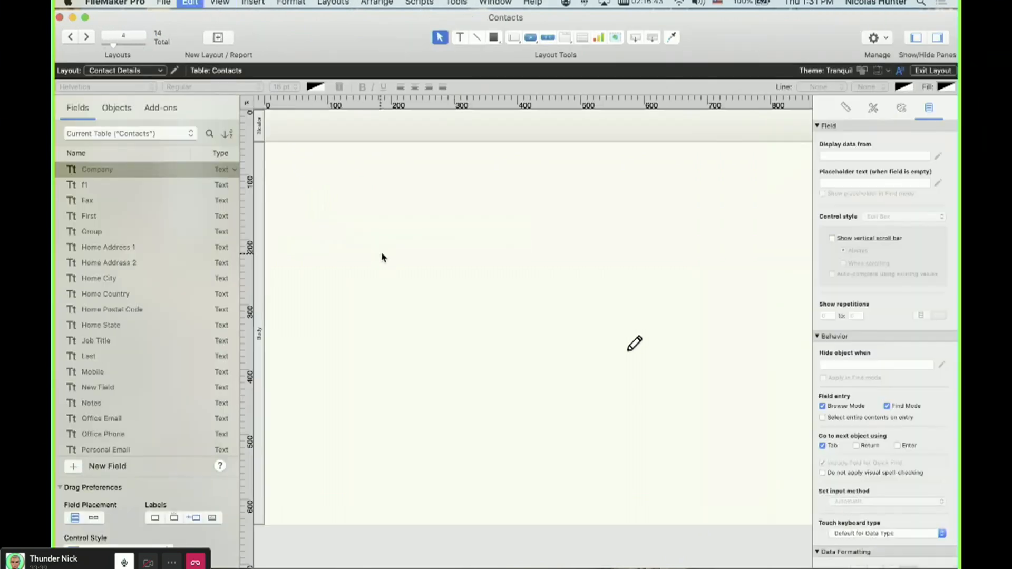
pyautogui.click(393, 187)
pyautogui.keyDown('shift'); pyautogui.click(399, 170); pyautogui.keyUp('shift')
pyautogui.click(419, 234)
pyautogui.doubleClick(404, 179)
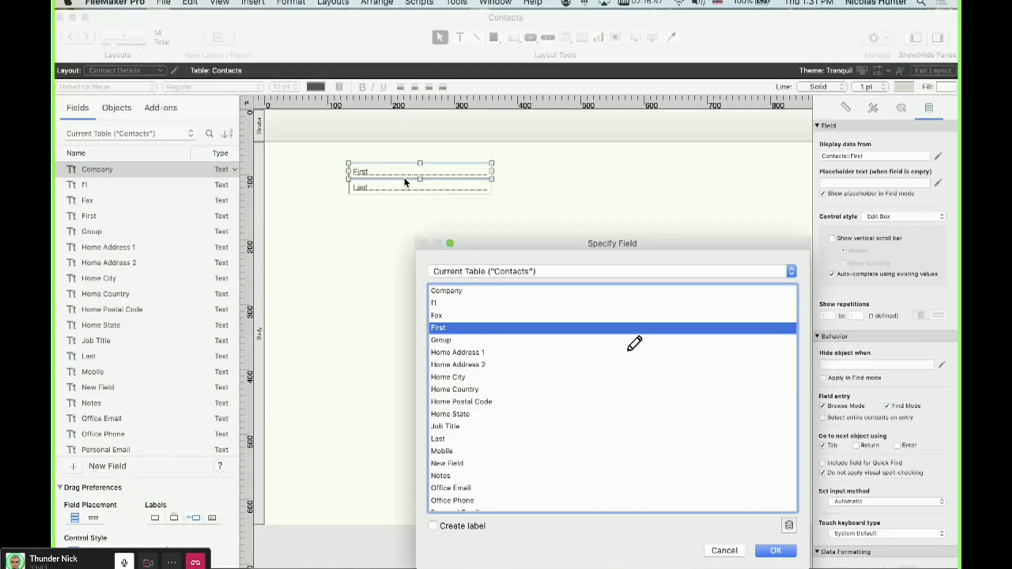
pyautogui.press('Escape')
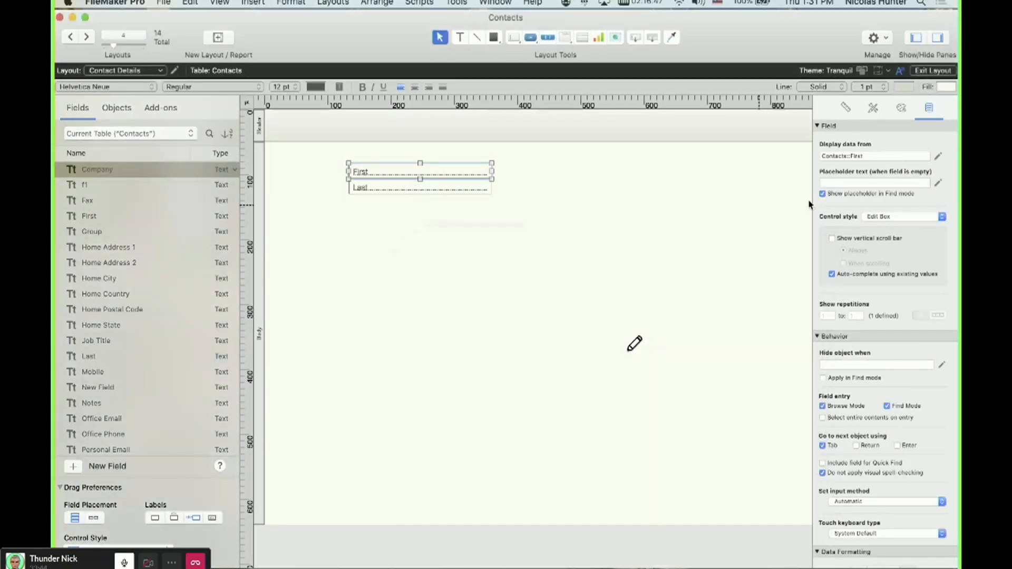
pyautogui.click(900, 108)
pyautogui.scroll(-5, 879, 369)
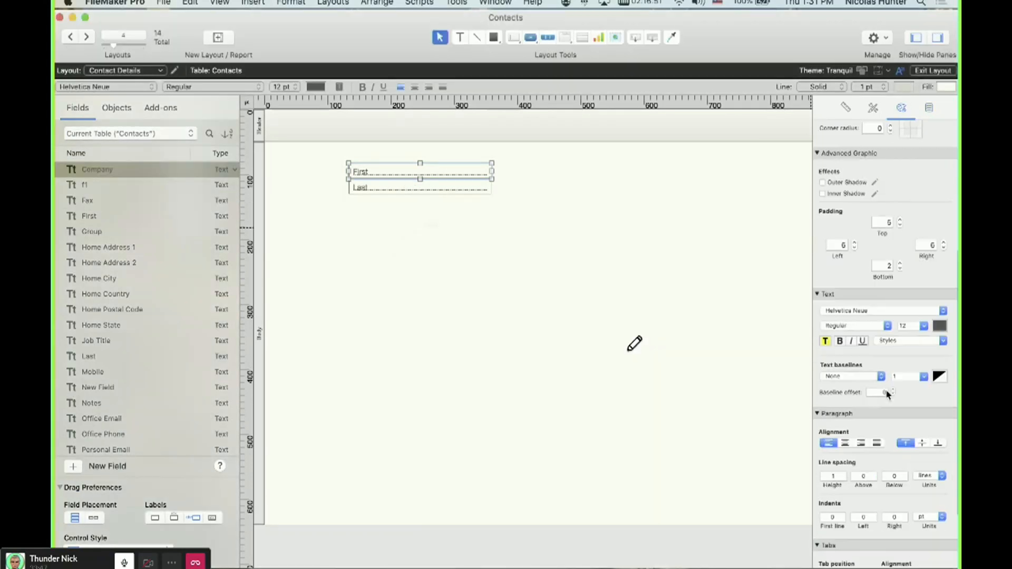
pyautogui.scroll(5, 890, 394)
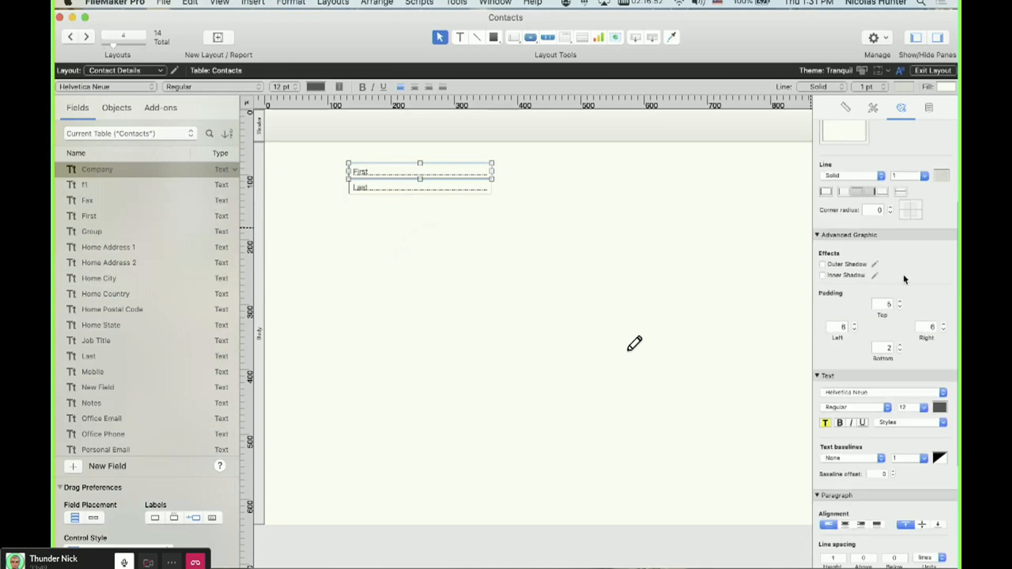
pyautogui.click(873, 107)
pyautogui.click(928, 108)
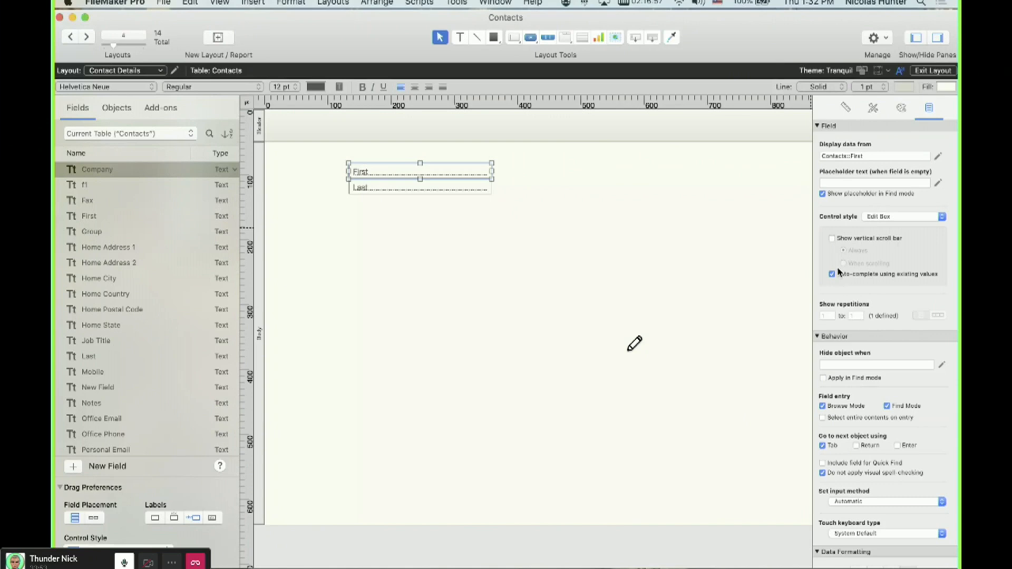
# Extend the contact's First value and recheck the field indexing in the database manager.
pyautogui.click(428, 188)
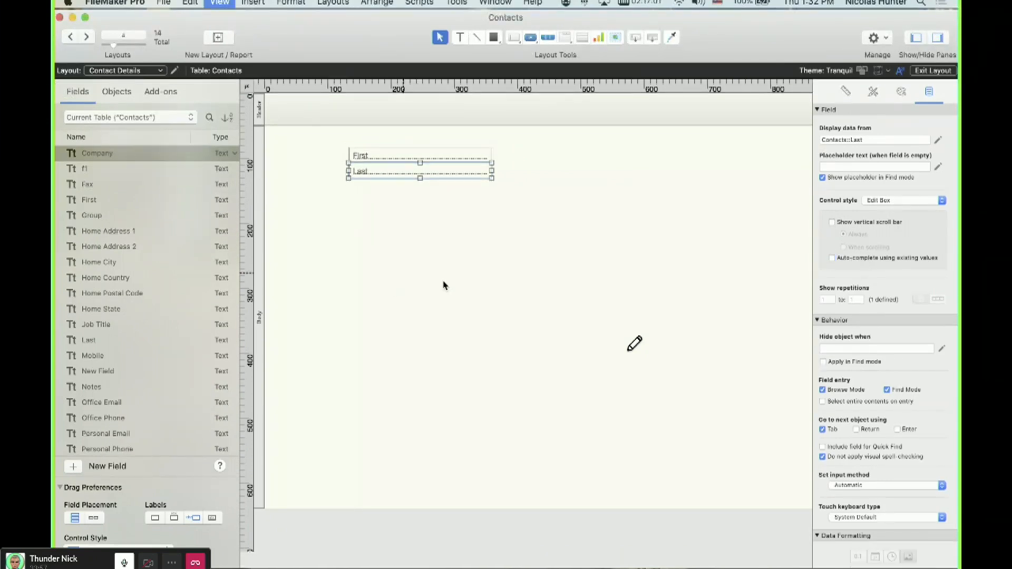
pyautogui.press('super+b')
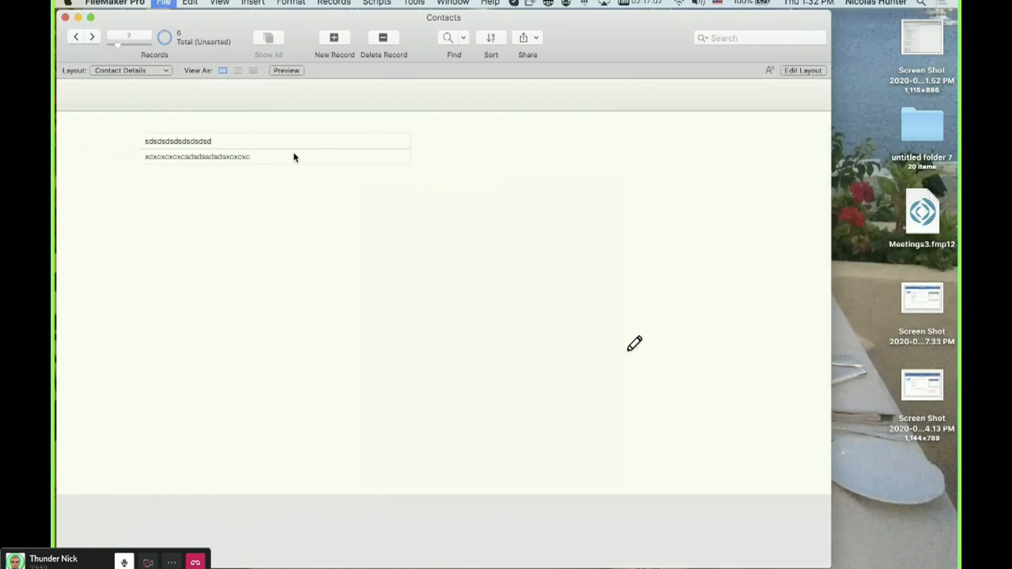
pyautogui.press('shift+super+d')
pyautogui.press('Escape')
pyautogui.click(271, 146)
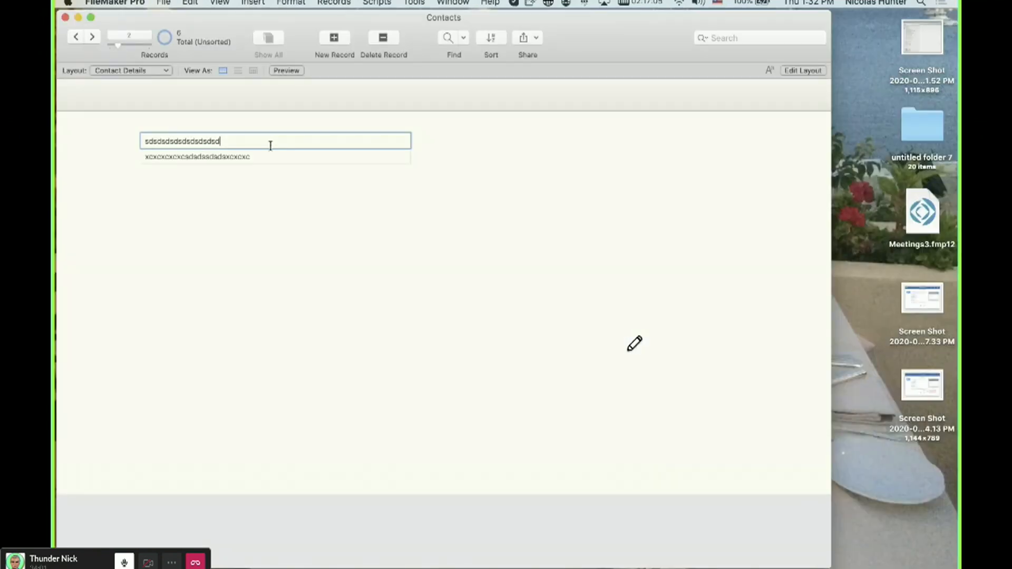
pyautogui.press('shift+super+d')
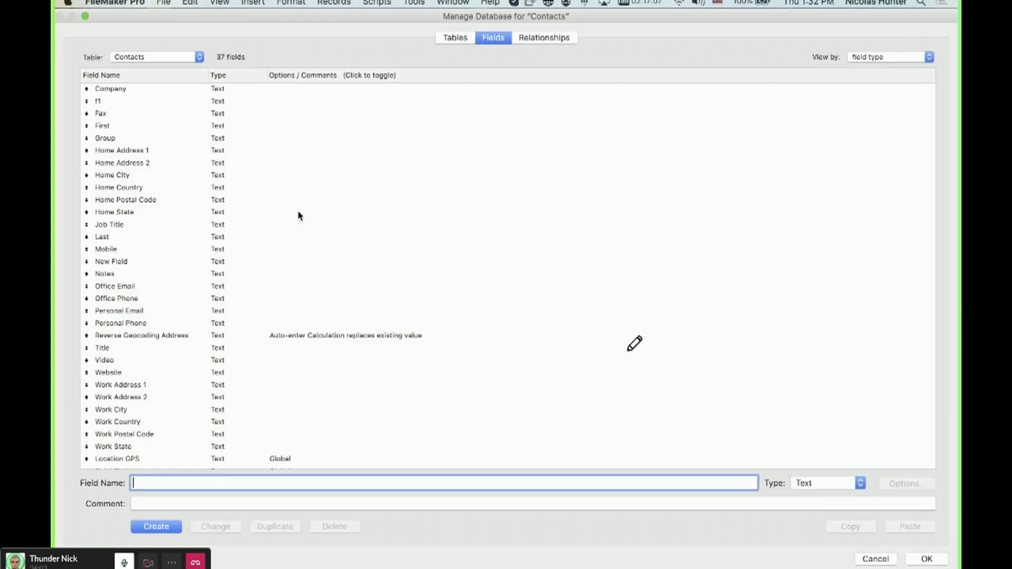
pyautogui.press('Escape')
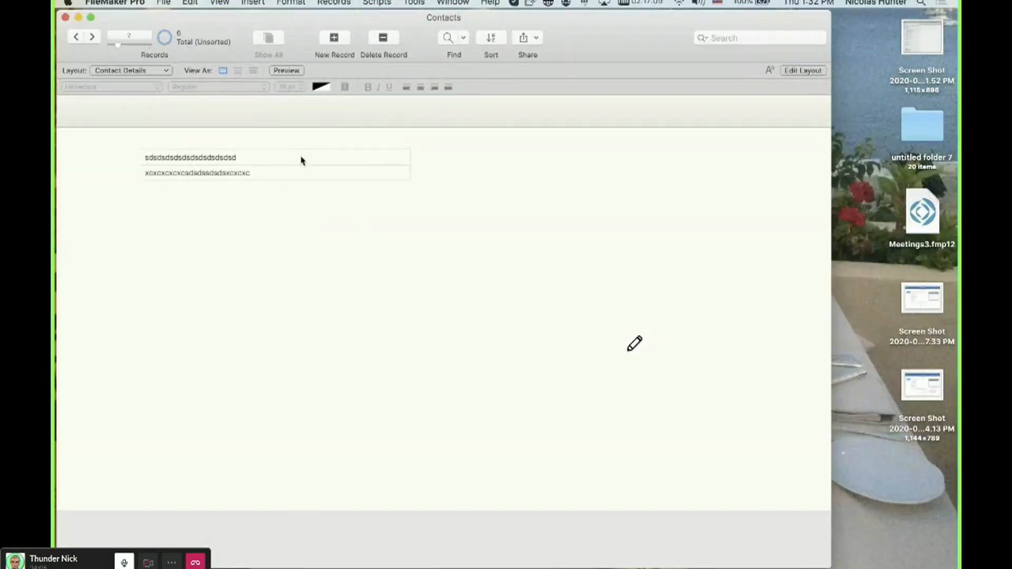
pyautogui.press('super+l')
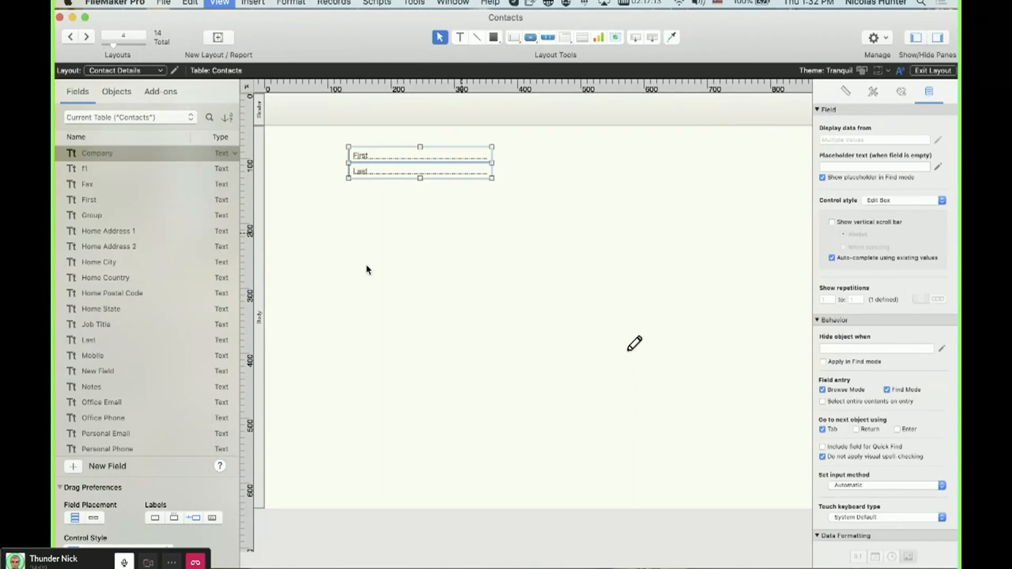
pyautogui.press('super+b')
pyautogui.click(285, 152)
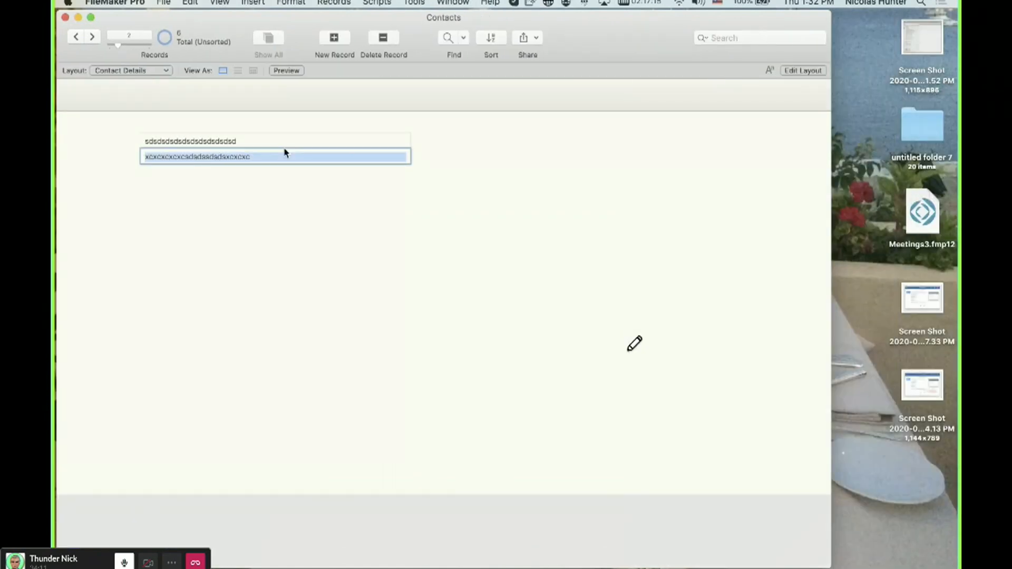